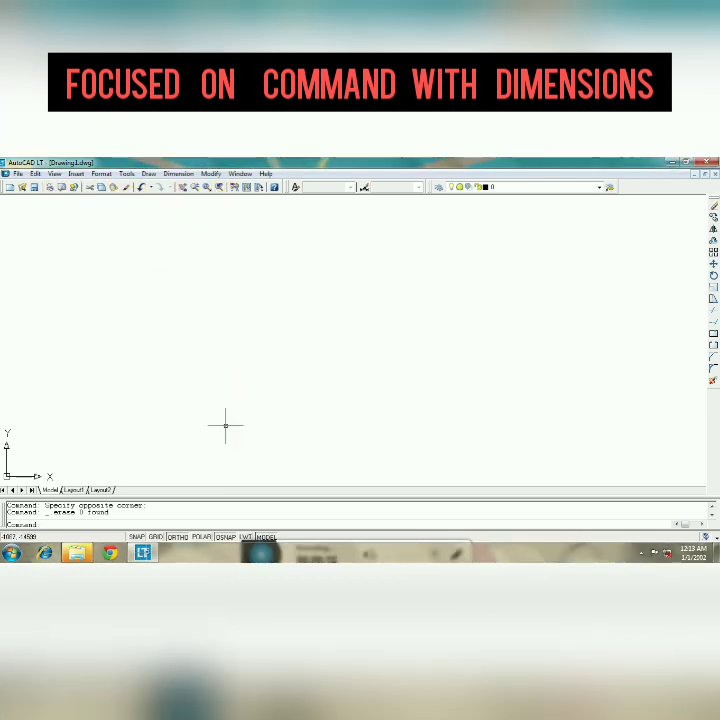
Draw the frame's 9000-long top edge and 18000-long right edge as lines
{"action": "type", "text": "l"}
{"action": "key", "text": "Return"}
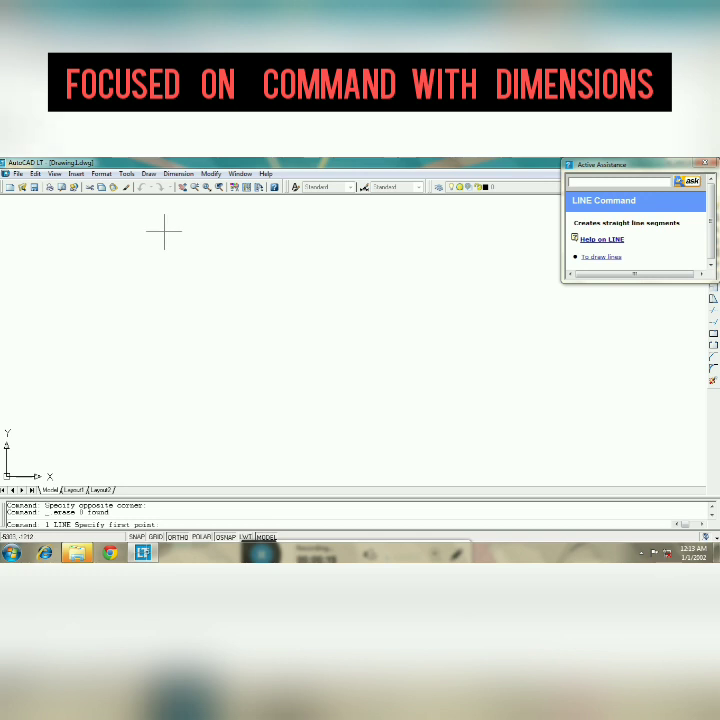
{"action": "left_click", "coordinate": [164, 231]}
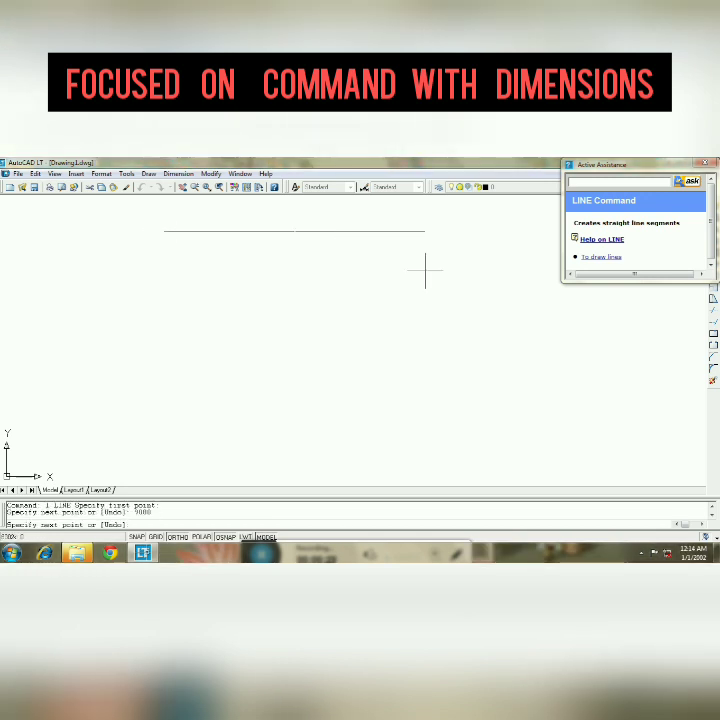
{"action": "key", "text": "Return"}
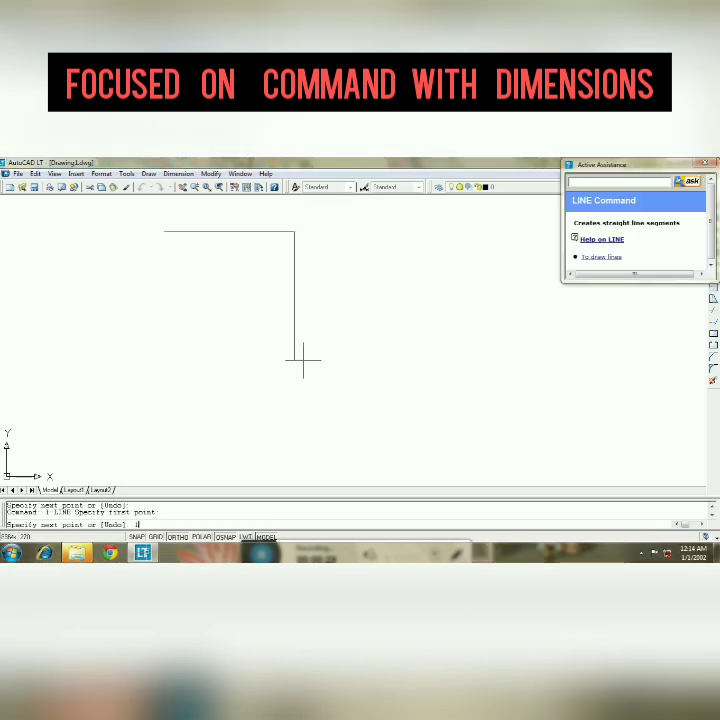
{"action": "type", "text": "18000"}
{"action": "key", "text": "Return"}
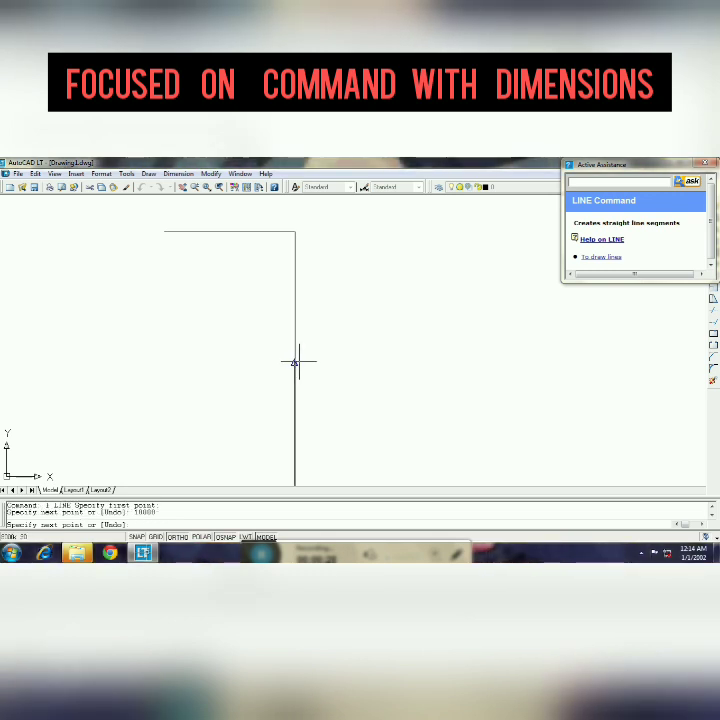
{"action": "left_click", "coordinate": [195, 187]}
{"action": "left_click", "coordinate": [188, 188]}
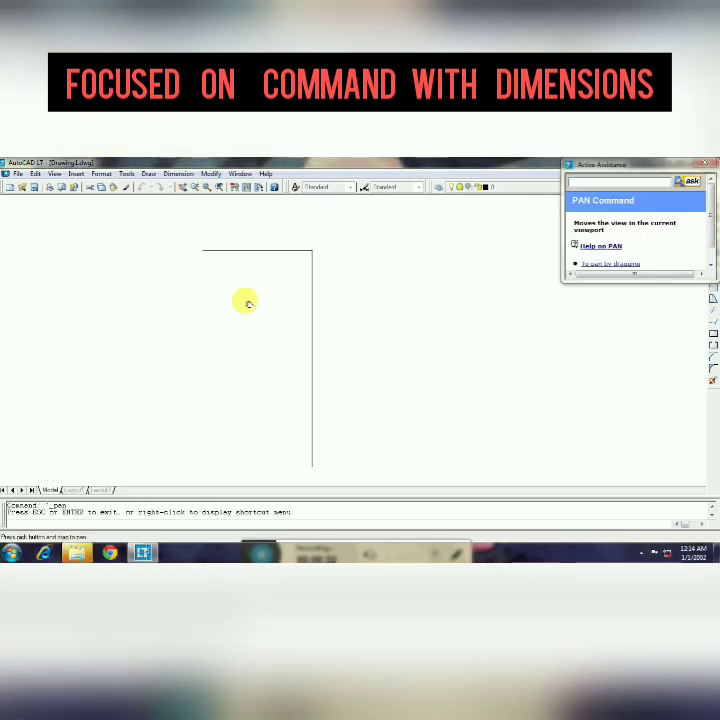
{"action": "left_click_drag", "start_coordinate": [244, 300], "coordinate": [249, 294]}
{"action": "key", "text": "Escape"}
Draw the full-height left edge to close the 9000 × 18000 rectangle
{"action": "type", "text": "l"}
{"action": "key", "text": "Return"}
{"action": "left_click", "coordinate": [229, 239]}
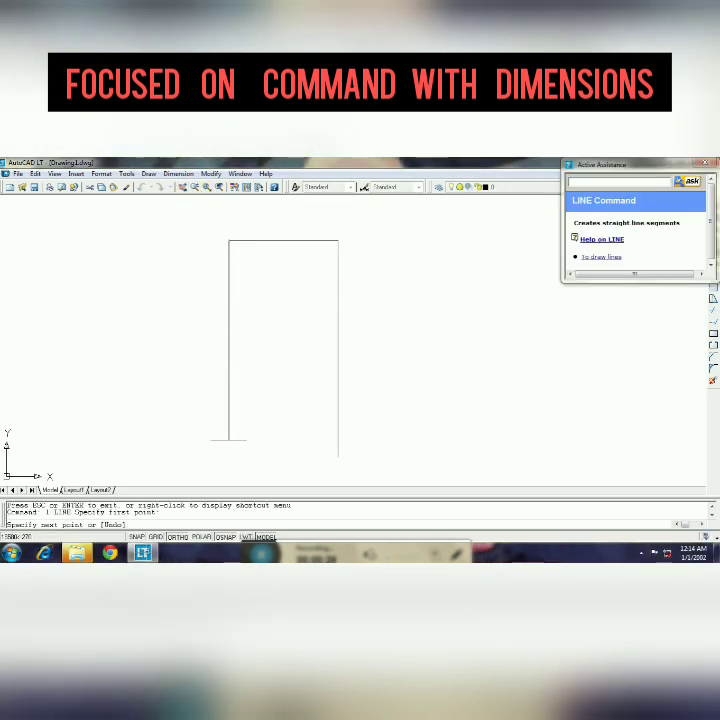
{"action": "type", "text": "1800"}
{"action": "key", "text": "Return"}
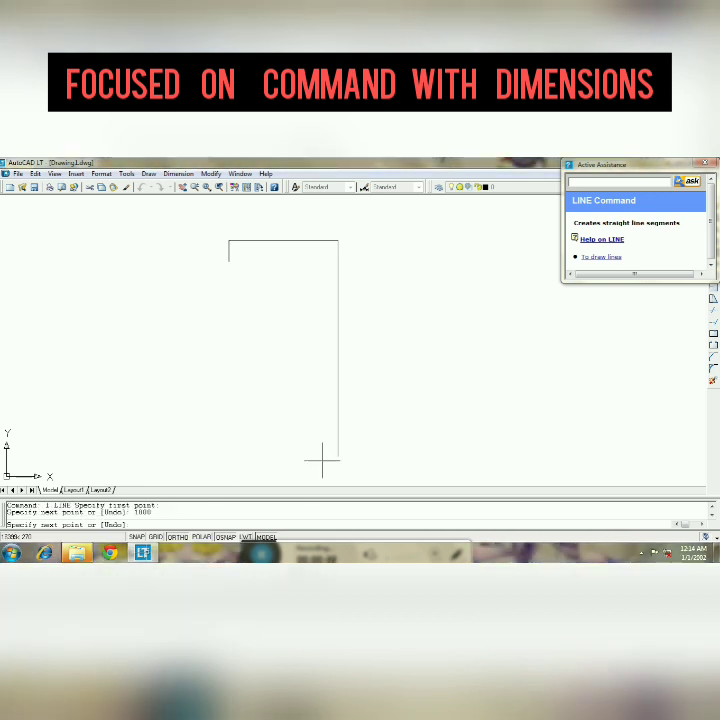
{"action": "key", "text": "ctrl+z"}
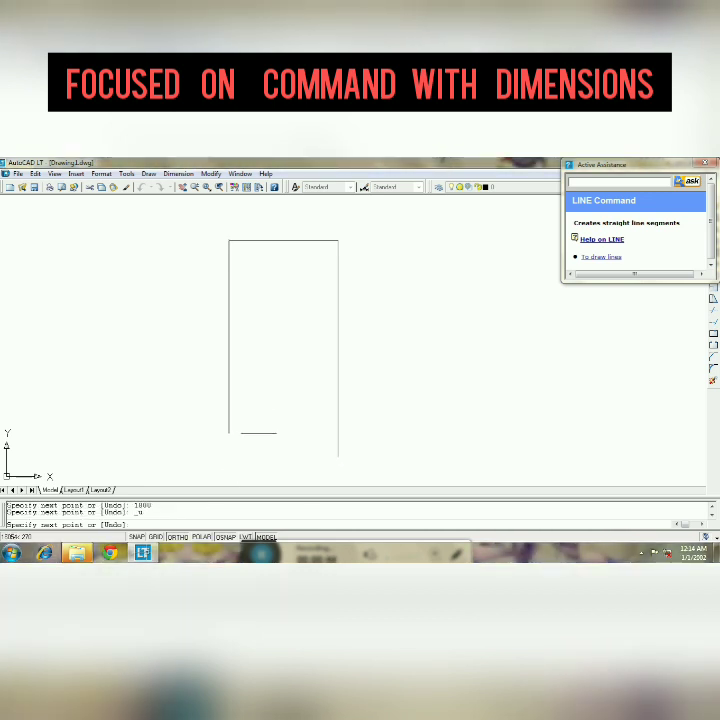
{"action": "type", "text": "1800"}
{"action": "key", "text": "Return"}
{"action": "key", "text": "Return"}
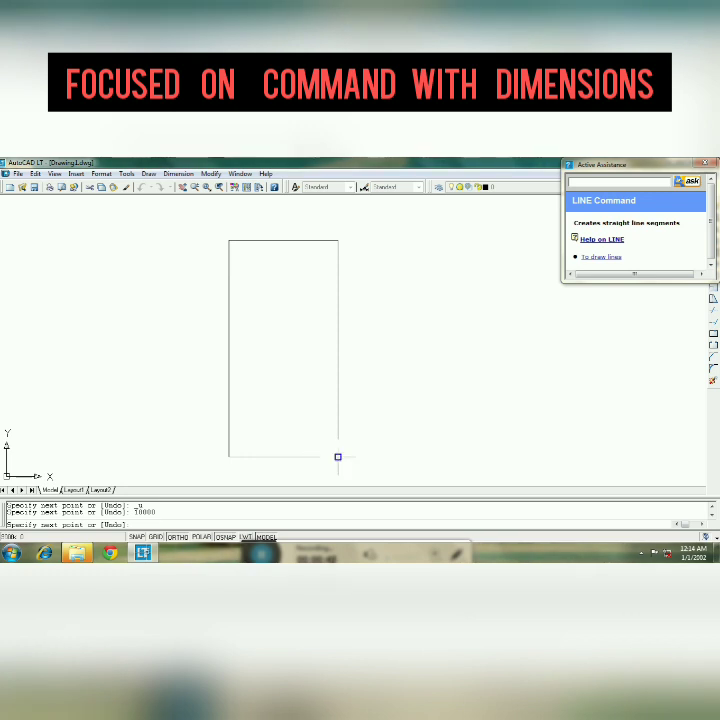
{"action": "type", "text": "o"}
{"action": "key", "text": "Return"}
Offset the frame's right and left edges 23 inward as thin inner lines
{"action": "type", "text": "2"}
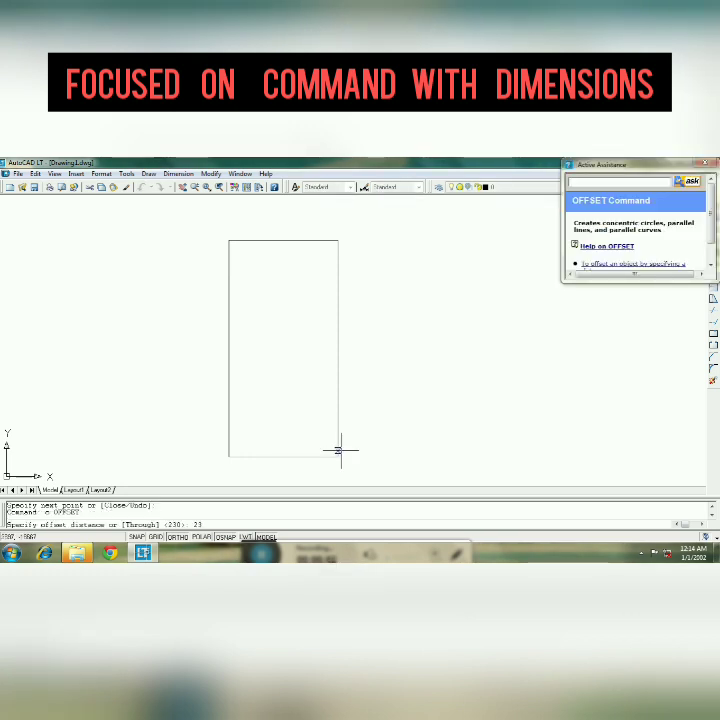
{"action": "key", "text": "Return"}
{"action": "left_click", "coordinate": [337, 421]}
{"action": "left_click", "coordinate": [297, 455]}
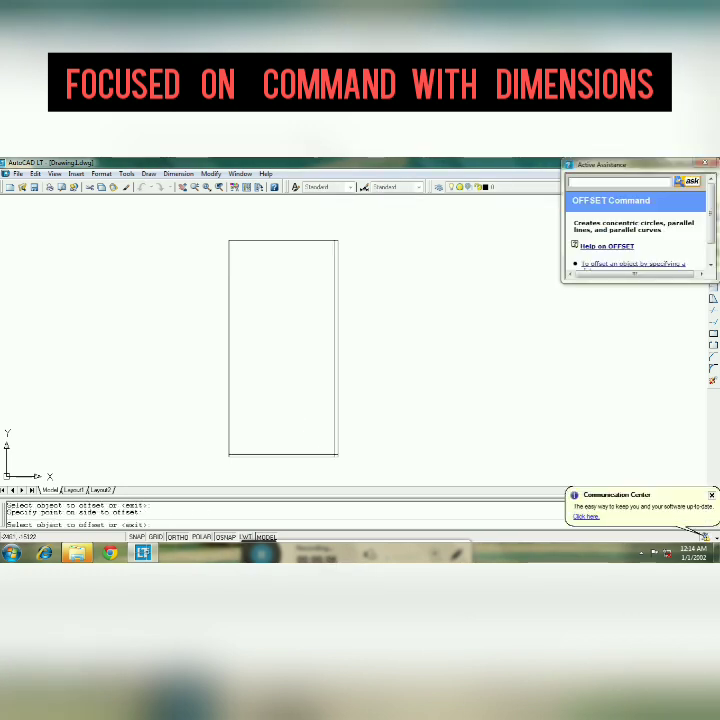
{"action": "left_click", "coordinate": [229, 350]}
{"action": "left_click", "coordinate": [280, 350]}
{"action": "key", "text": "Escape"}
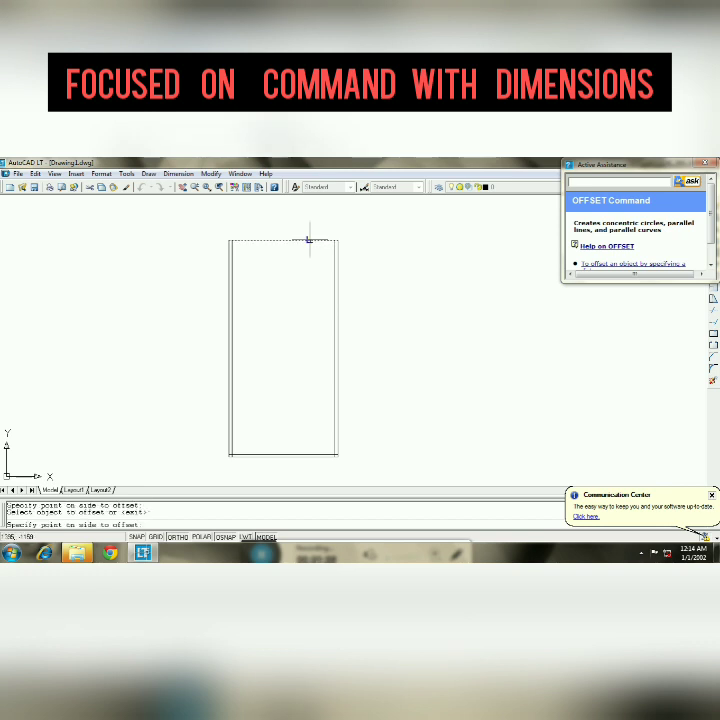
Offset the top and right edges 1500 inward to form the top and side bands
{"action": "type", "text": "o"}
{"action": "key", "text": "Return"}
{"action": "type", "text": "1500"}
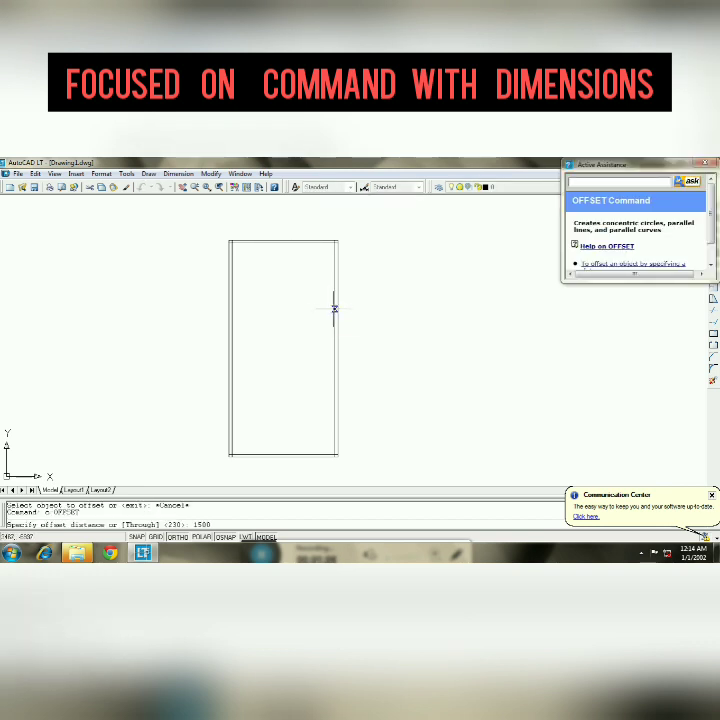
{"action": "key", "text": "Return"}
{"action": "left_click", "coordinate": [283, 241]}
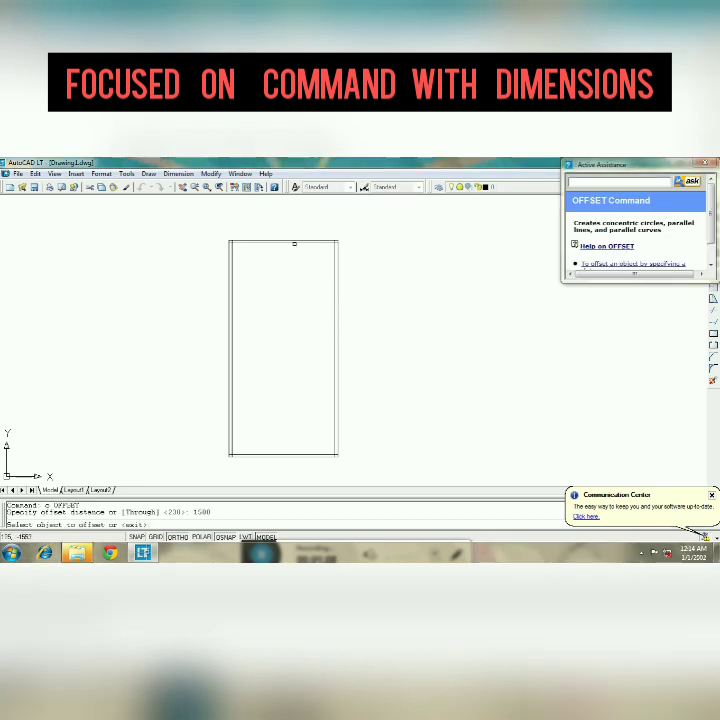
{"action": "left_click", "coordinate": [283, 300]}
{"action": "left_click", "coordinate": [337, 313]}
{"action": "left_click", "coordinate": [268, 313]}
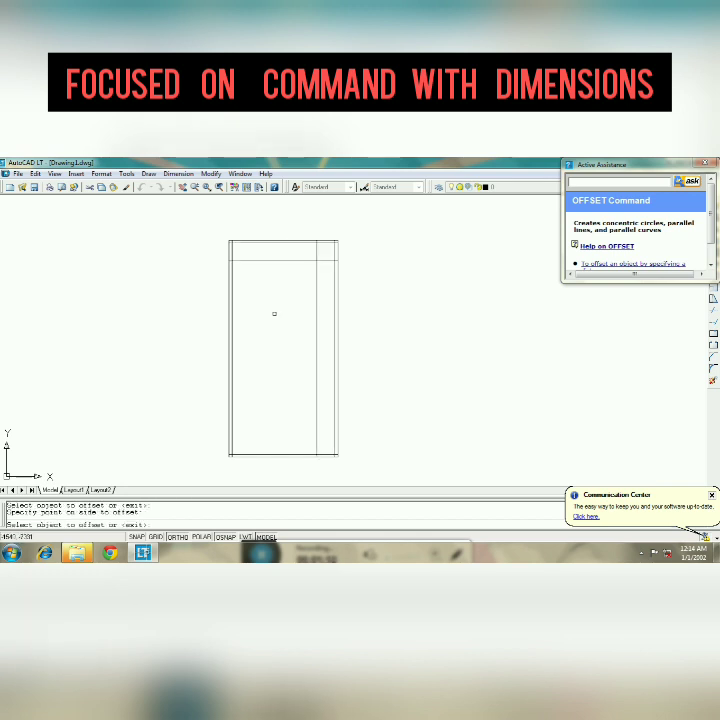
{"action": "key", "text": "Escape"}
Add a 23-offset parallel line beside the new inner right vertical line
{"action": "type", "text": "Co"}
{"action": "key", "text": "Return"}
{"action": "type", "text": "23"}
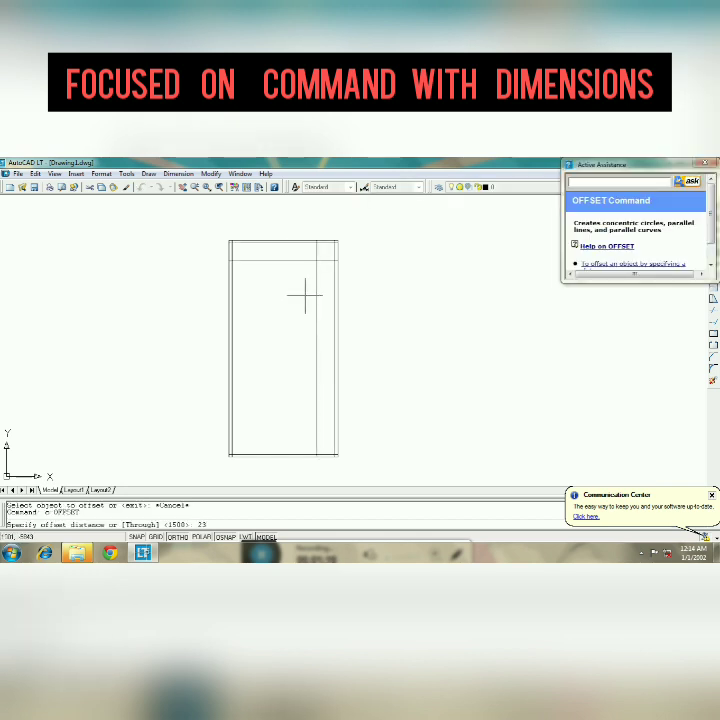
{"action": "key", "text": "Return"}
{"action": "left_click", "coordinate": [315, 297]}
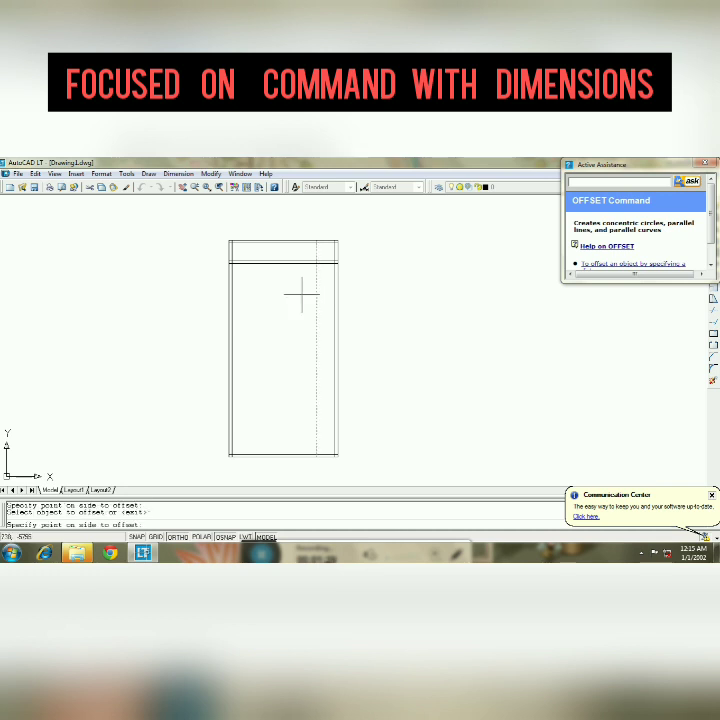
{"action": "left_click", "coordinate": [301, 295]}
{"action": "key", "text": "Escape"}
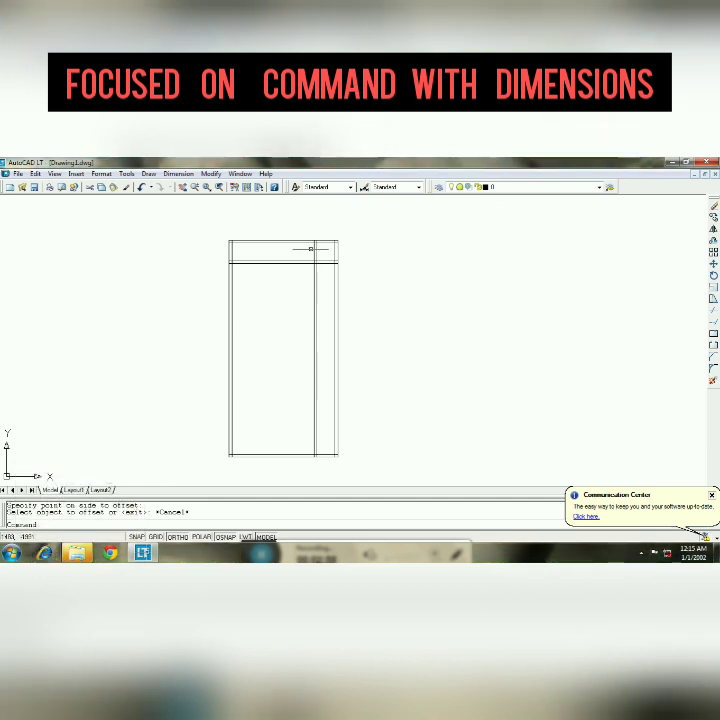
Offset two vertical dividers 1950 apart, moving leftward from the inner right line
{"action": "type", "text": "o"}
{"action": "key", "text": "Return"}
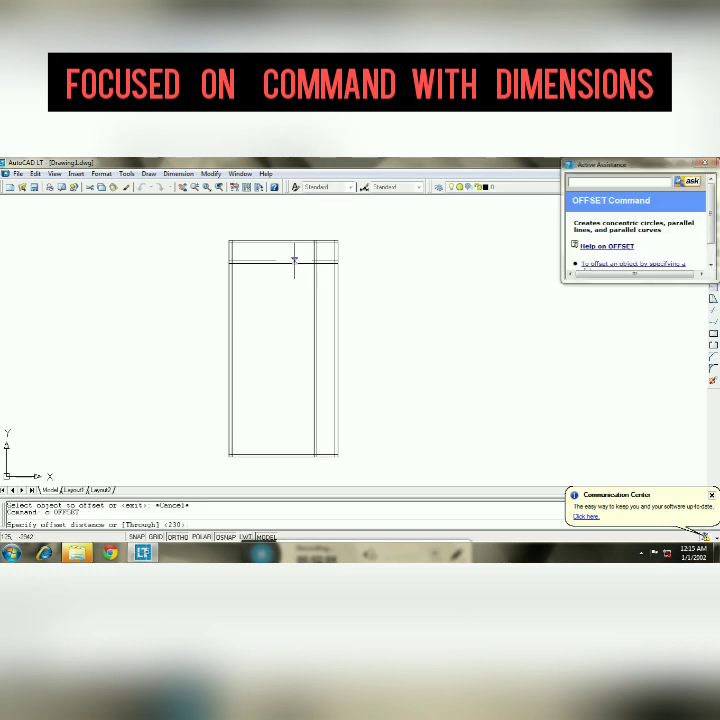
{"action": "type", "text": "950"}
{"action": "key", "text": "Return"}
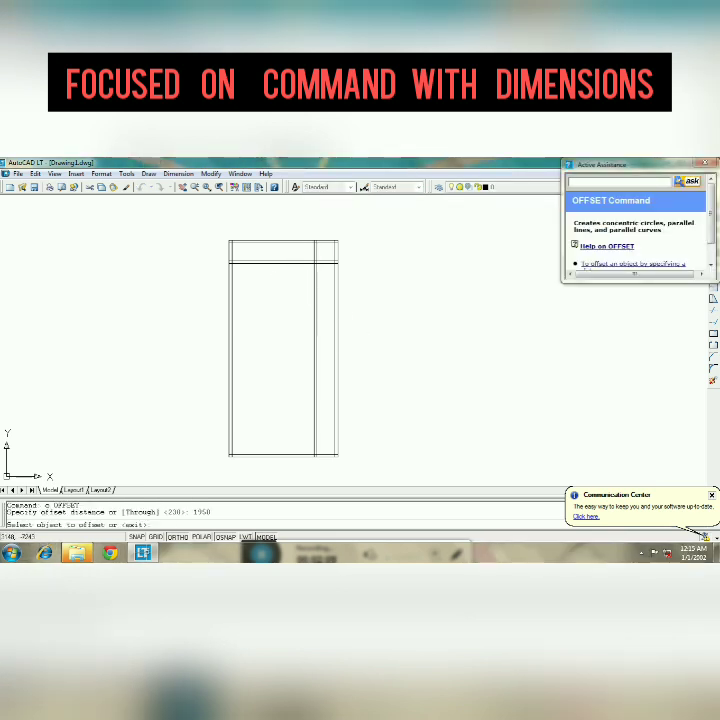
{"action": "left_click", "coordinate": [233, 300]}
{"action": "left_click", "coordinate": [292, 301]}
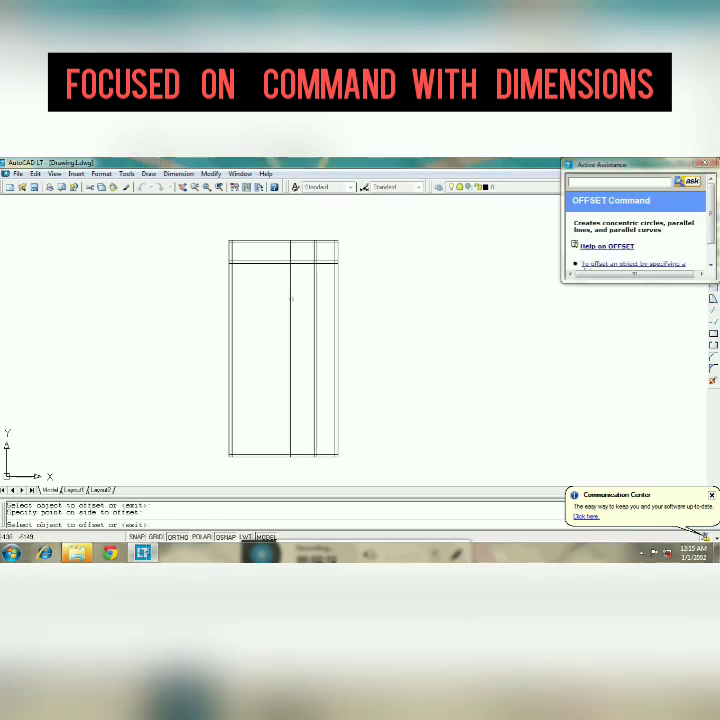
{"action": "left_click", "coordinate": [315, 300]}
{"action": "left_click", "coordinate": [295, 300]}
{"action": "key", "text": "Escape"}
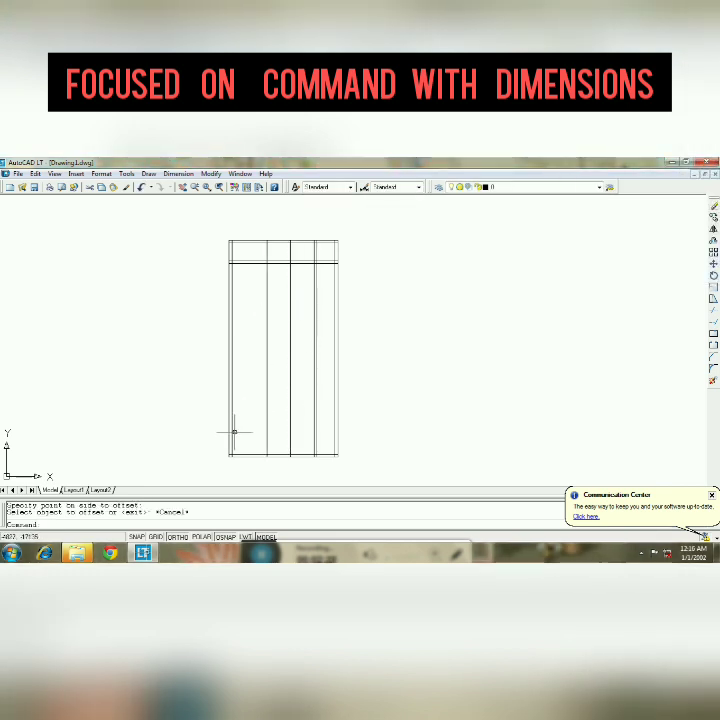
Offset the top band's lower line further down as a new horizontal rail
{"action": "type", "text": "o"}
{"action": "key", "text": "Return"}
{"action": "type", "text": "1"}
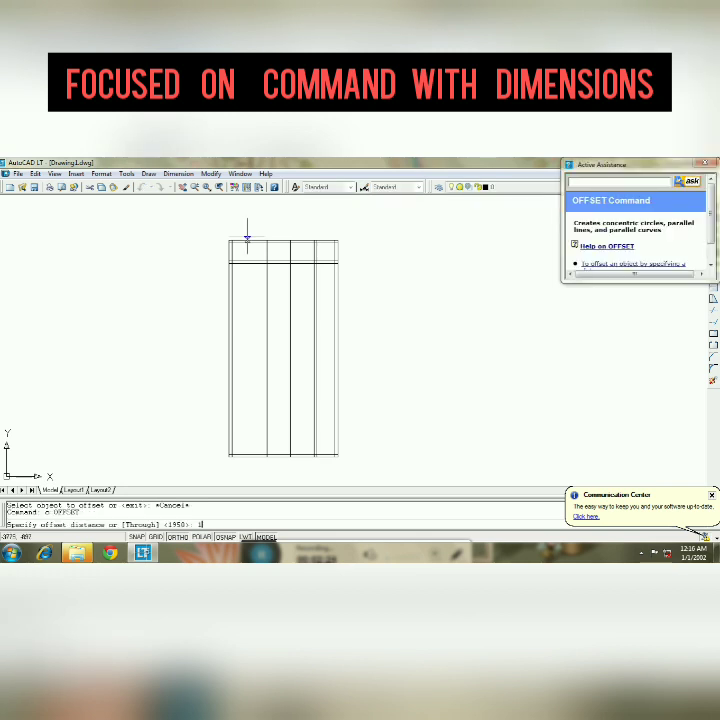
{"action": "key", "text": "Return"}
{"action": "left_click", "coordinate": [247, 262]}
{"action": "left_click", "coordinate": [247, 300]}
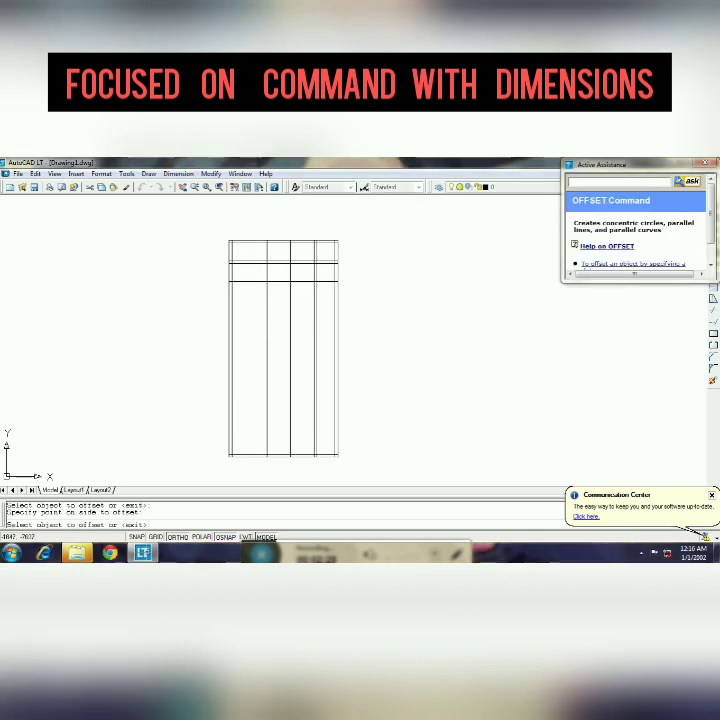
{"action": "key", "text": "Escape"}
Add a 230-offset parallel copy beside the left vertical divider
{"action": "type", "text": "ommand"}
{"action": "key", "text": "Return"}
{"action": "type", "text": "23"}
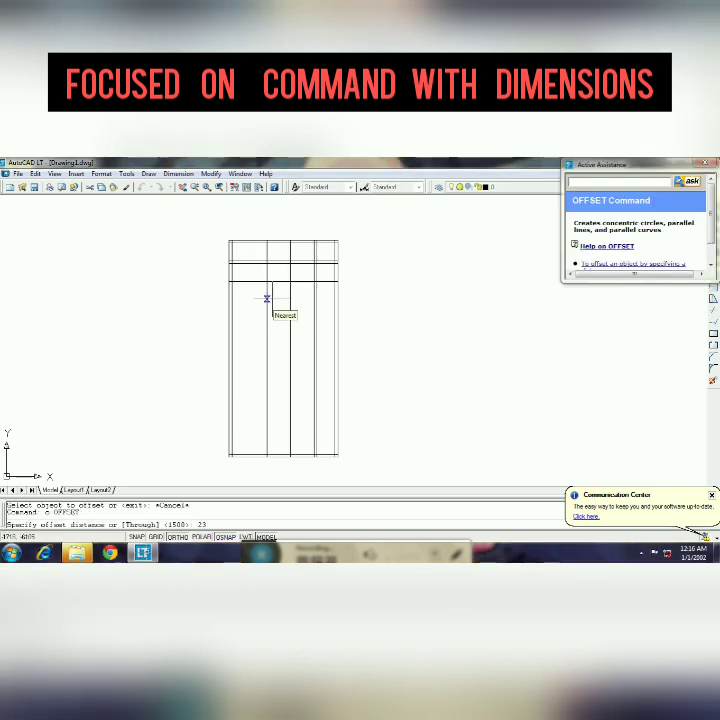
{"action": "type", "text": "0"}
{"action": "key", "text": "Return"}
{"action": "left_click", "coordinate": [267, 297]}
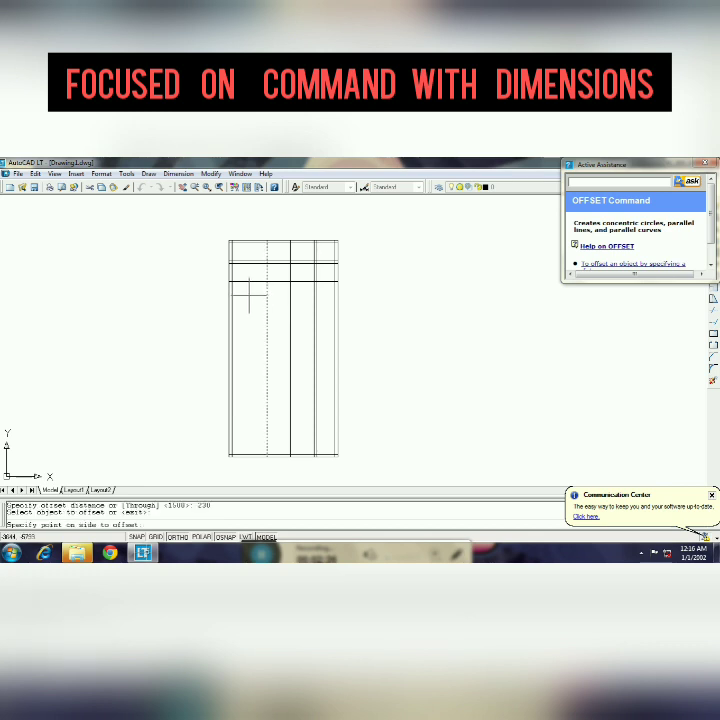
{"action": "left_click", "coordinate": [252, 330]}
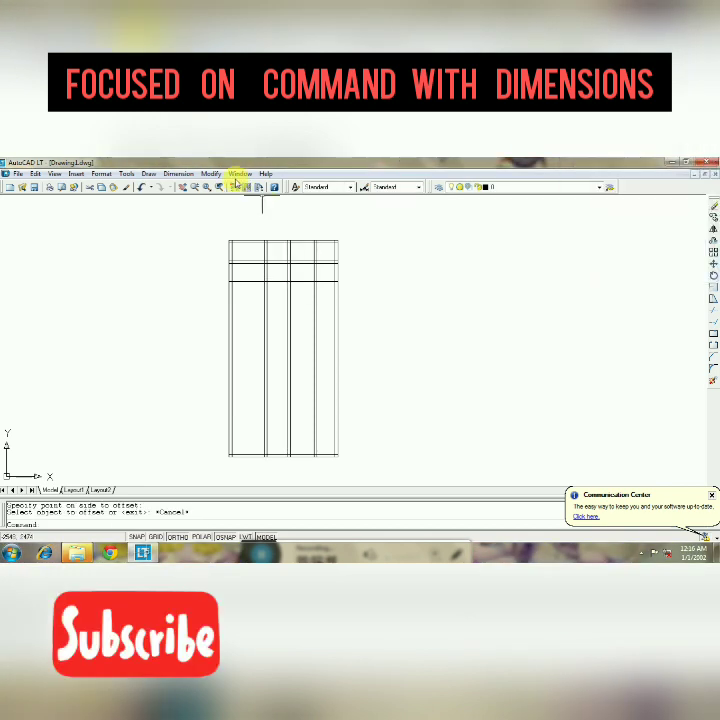
Offset the lowest horizontal line 230 downward
{"action": "left_click", "coordinate": [200, 187]}
{"action": "left_click_drag", "start_coordinate": [294, 270], "coordinate": [205, 190]}
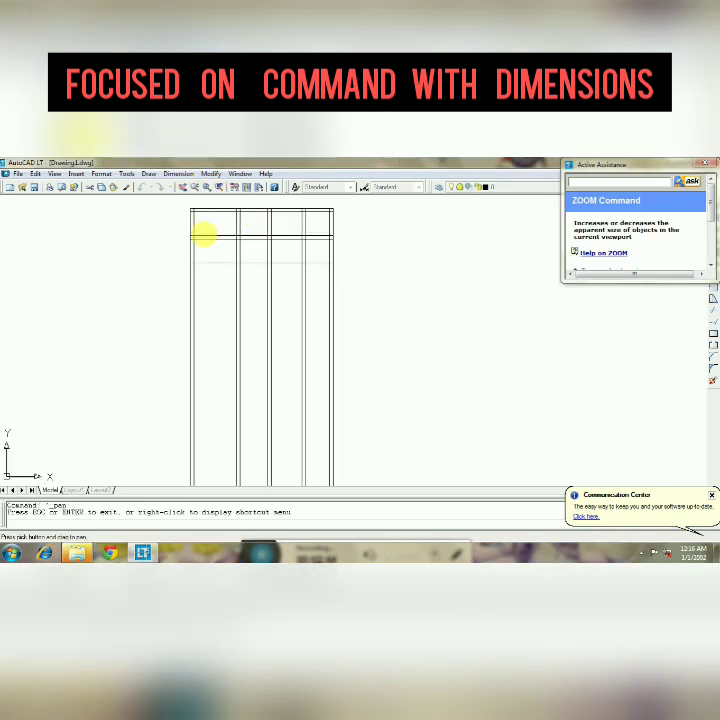
{"action": "middle_click_drag", "start_coordinate": [209, 233], "coordinate": [275, 323]}
{"action": "key", "text": "Escape"}
{"action": "type", "text": "o"}
{"action": "key", "text": "Return"}
{"action": "type", "text": "230"}
{"action": "key", "text": "Return"}
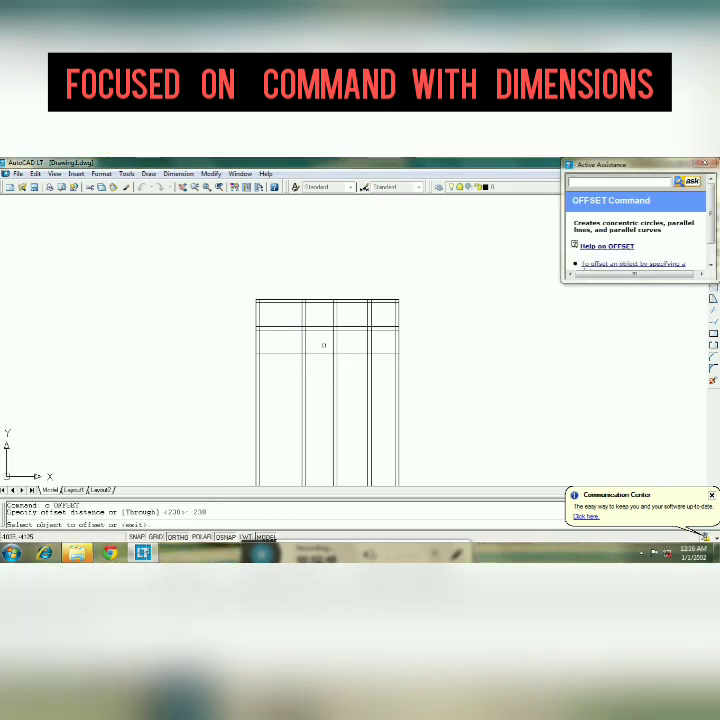
{"action": "left_click", "coordinate": [330, 328]}
{"action": "left_click", "coordinate": [330, 370]}
{"action": "key", "text": "Return"}
Window-select the whole frame as cutting edges for TRIM
{"action": "type", "text": "tr"}
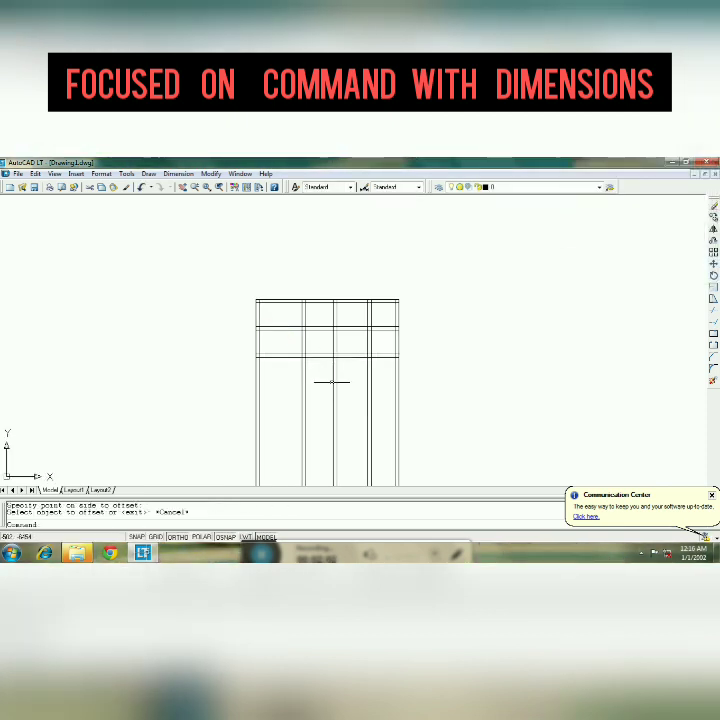
{"action": "key", "text": "Return"}
{"action": "left_click", "coordinate": [418, 406]}
{"action": "left_click", "coordinate": [240, 252]}
{"action": "key", "text": "Return"}
{"action": "left_click", "coordinate": [238, 188]}
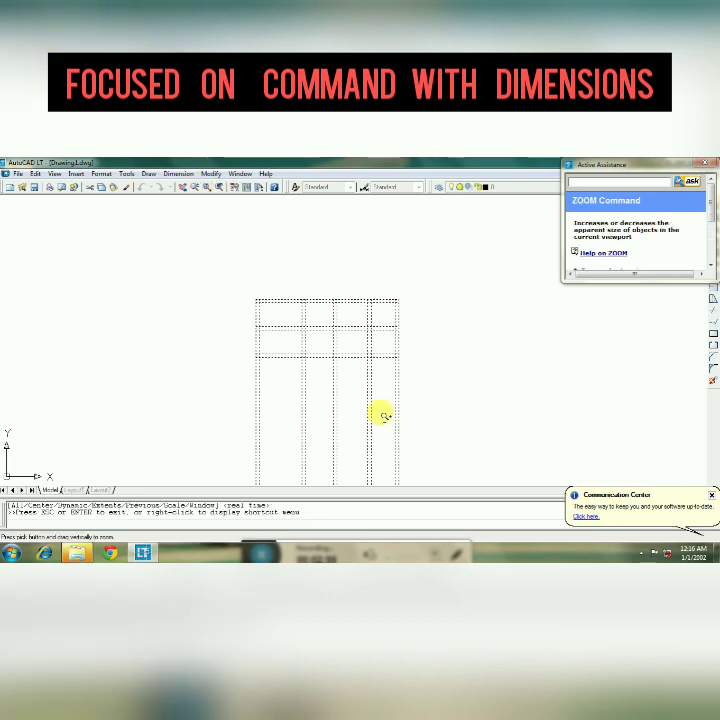
Trim the right overhangs of three horizontal lines and the vertical stub above the top
{"action": "left_click_drag", "start_coordinate": [400, 421], "coordinate": [400, 330]}
{"action": "key", "text": "Return"}
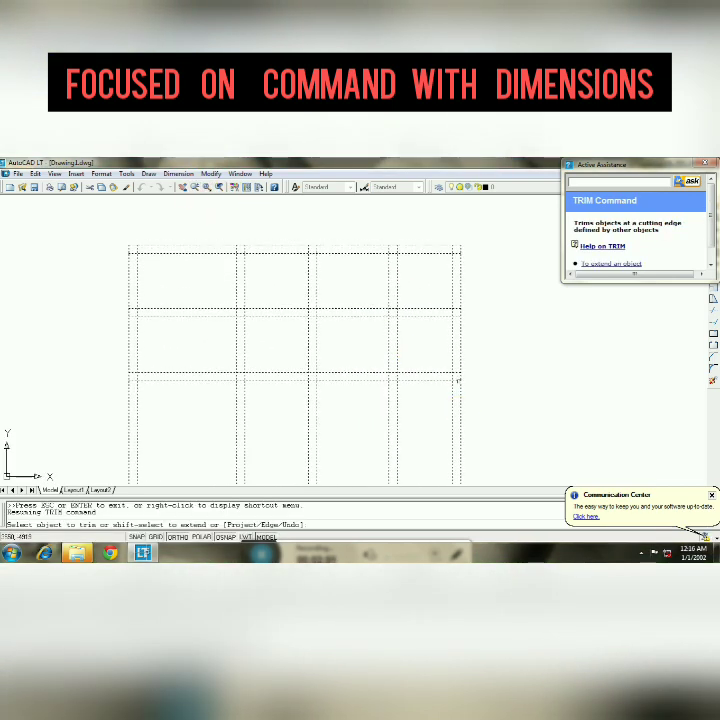
{"action": "left_click", "coordinate": [457, 379]}
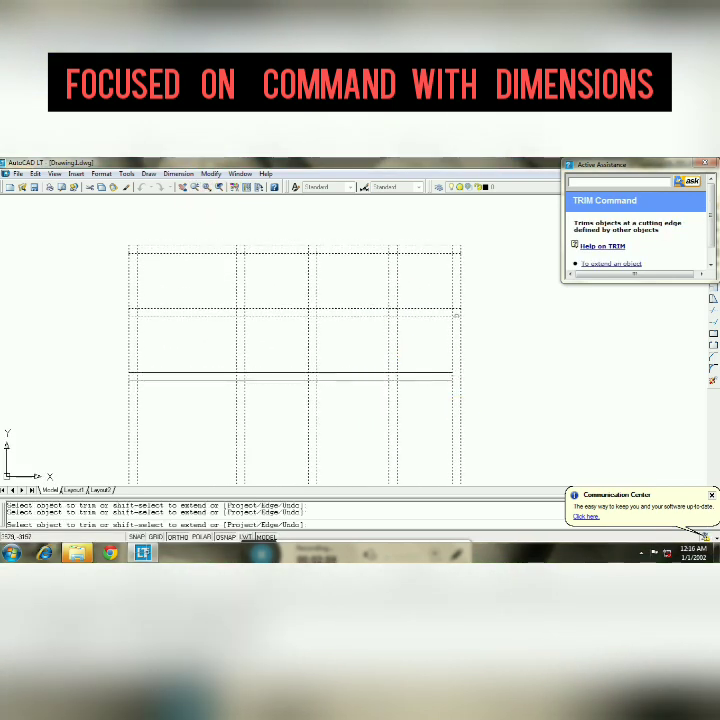
{"action": "left_click", "coordinate": [457, 310]}
{"action": "left_click", "coordinate": [457, 252]}
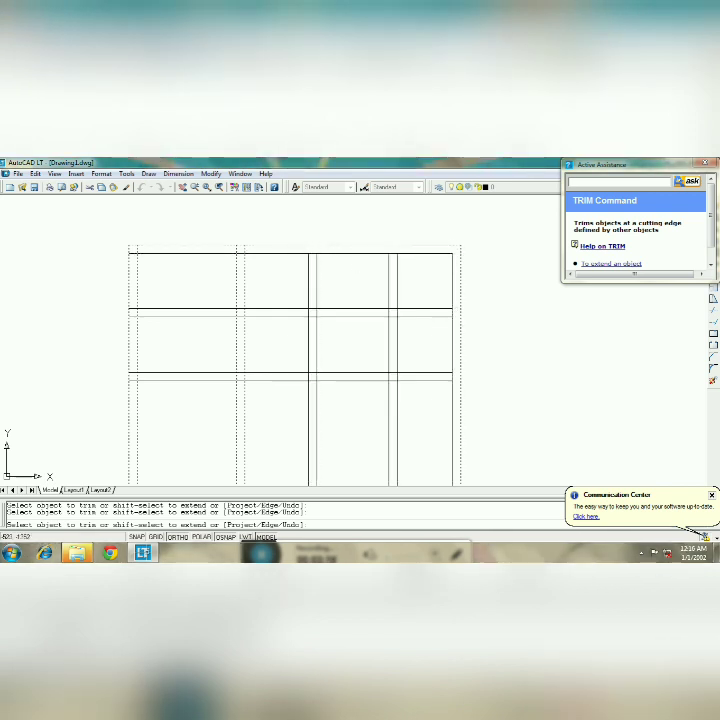
{"action": "left_click", "coordinate": [238, 249]}
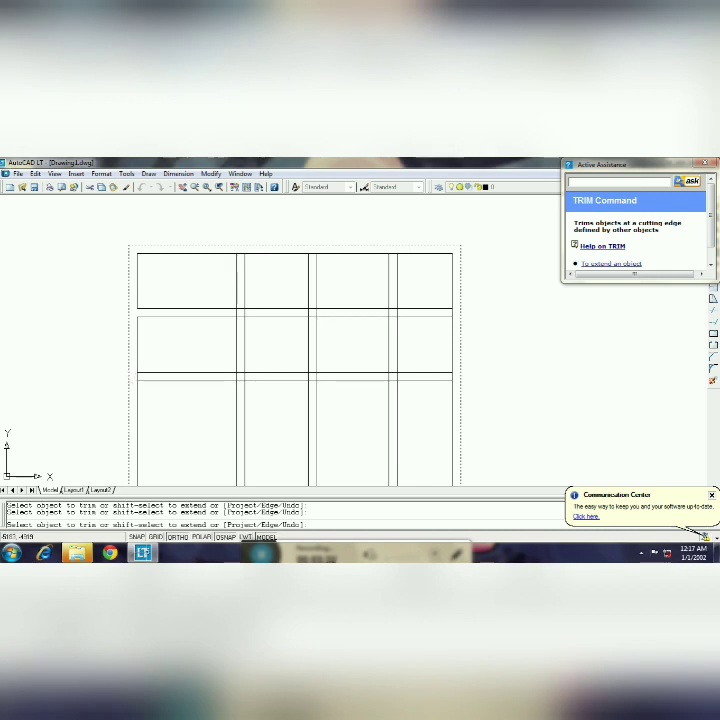
Restart the trim with all grid lines window-selected as cutting edges, then cancel it
{"action": "left_click", "coordinate": [198, 190]}
{"action": "key", "text": "Escape"}
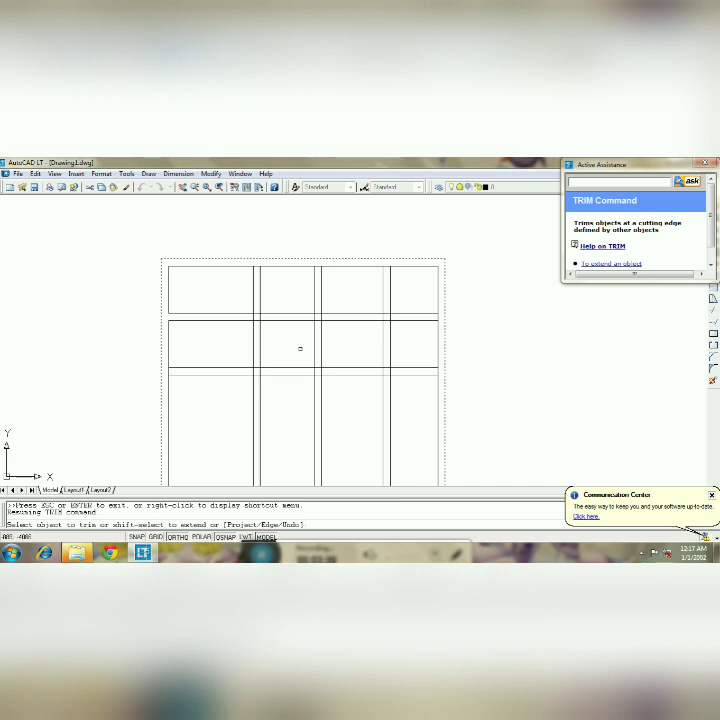
{"action": "key", "text": "Return"}
{"action": "key", "text": "Return"}
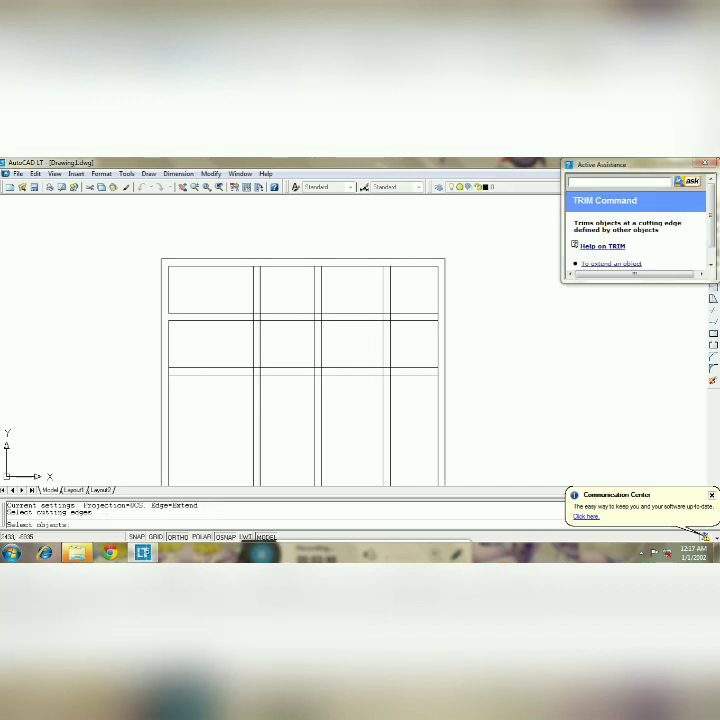
{"action": "key", "text": "Return"}
{"action": "left_click", "coordinate": [402, 447]}
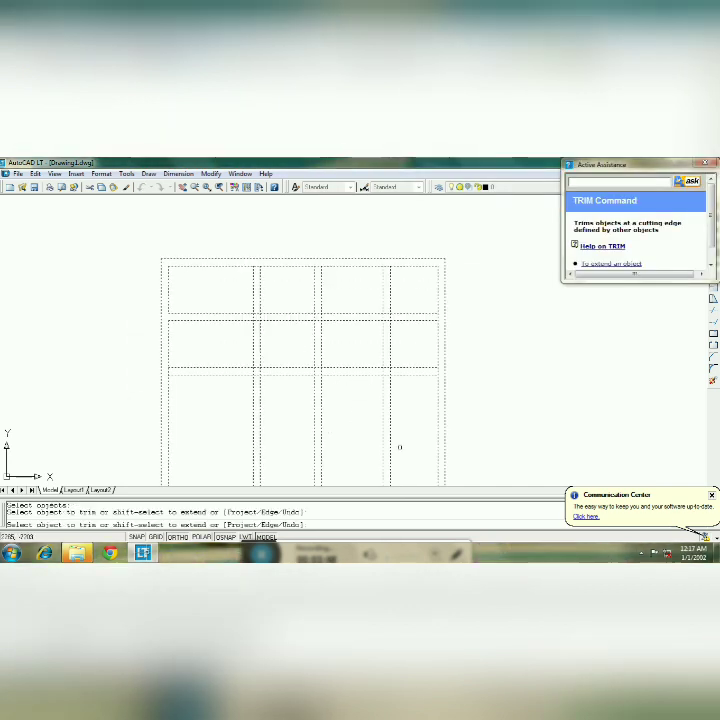
{"action": "left_click", "coordinate": [382, 442]}
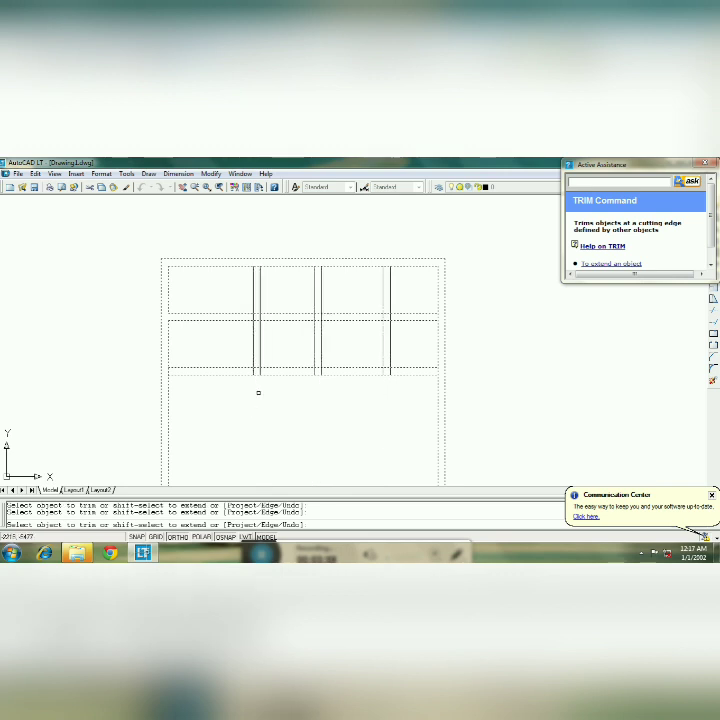
{"action": "key", "text": "Return"}
{"action": "key", "text": "Return"}
{"action": "left_click", "coordinate": [286, 357]}
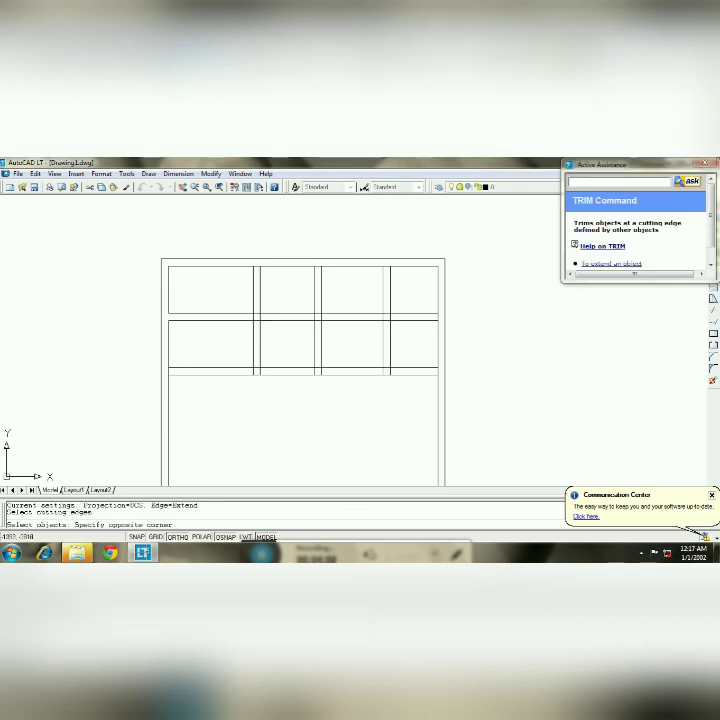
{"action": "key", "text": "Escape"}
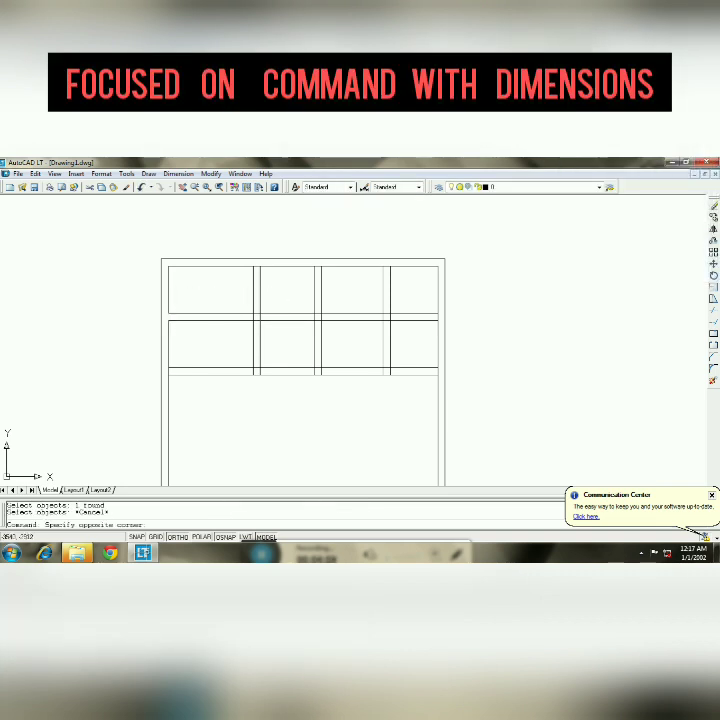
Select the middle horizontal lines and try stretching their left end, then cancel
{"action": "left_click", "coordinate": [233, 320]}
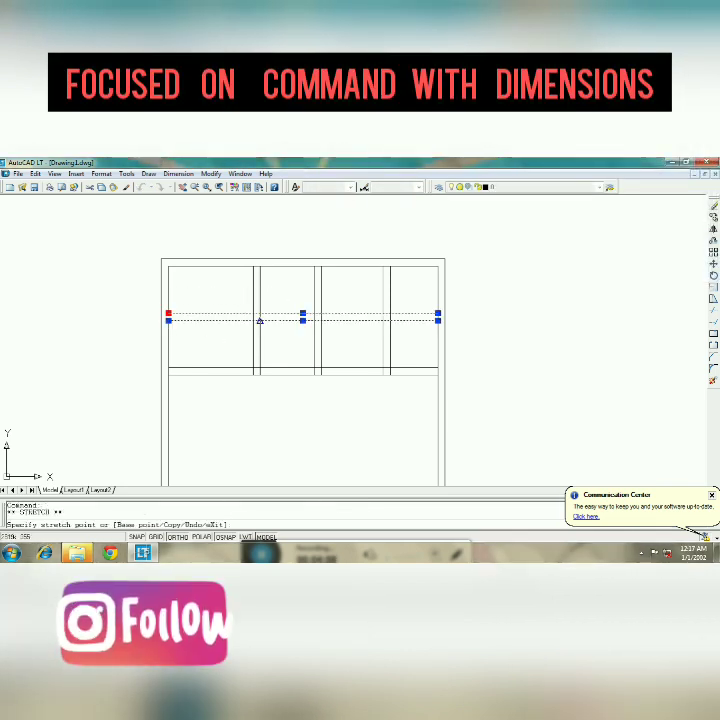
{"action": "left_click", "coordinate": [303, 320]}
{"action": "left_click", "coordinate": [168, 320]}
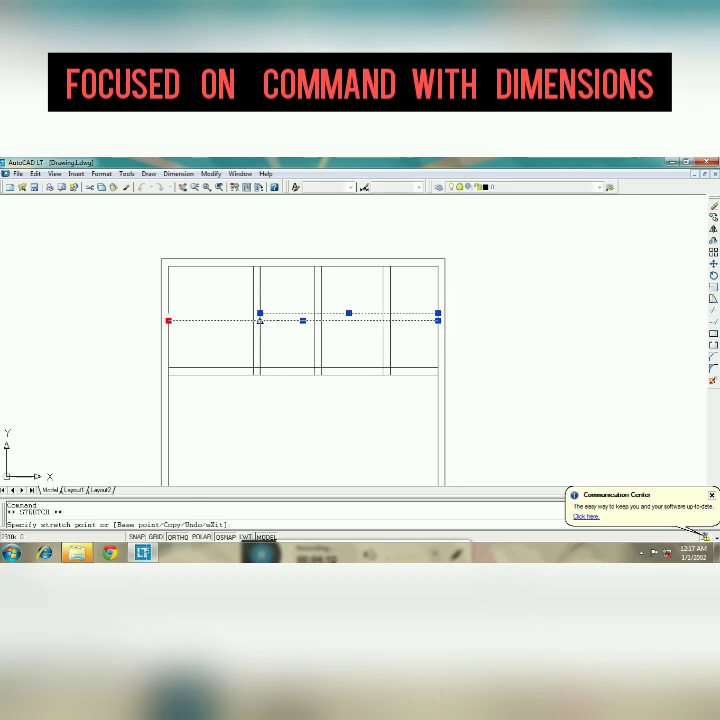
{"action": "key", "text": "Escape"}
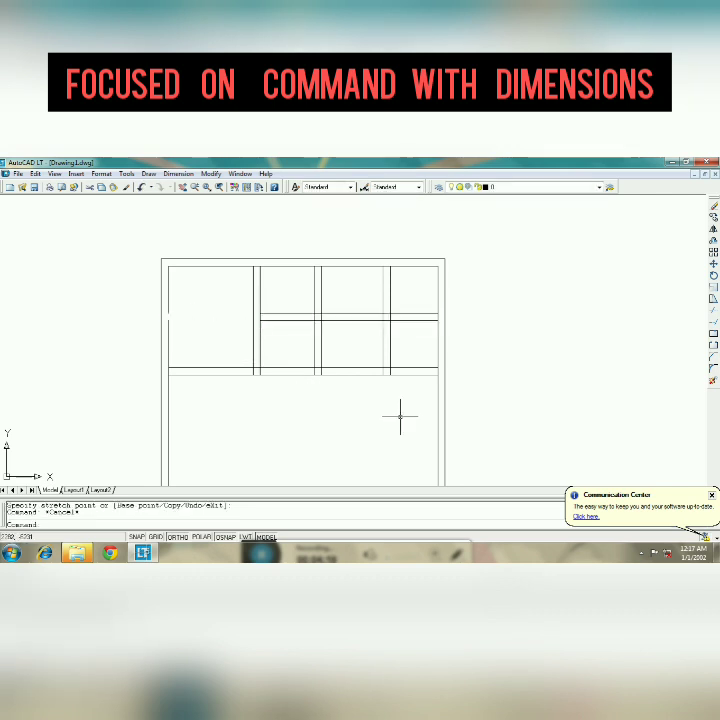
Undo the last two trims, then trim a top-band divider segment and the right-edge stub
{"action": "key", "text": "ctrl+z"}
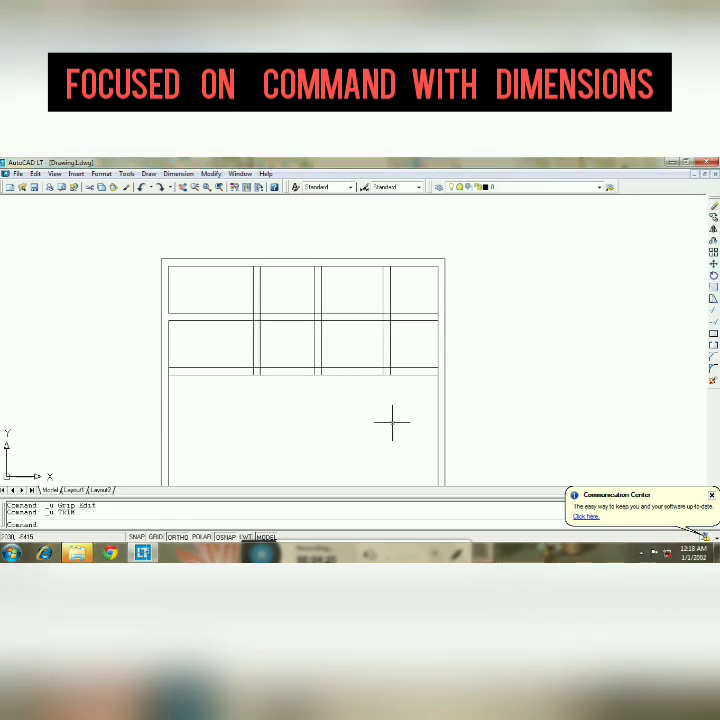
{"action": "key", "text": "ctrl+z"}
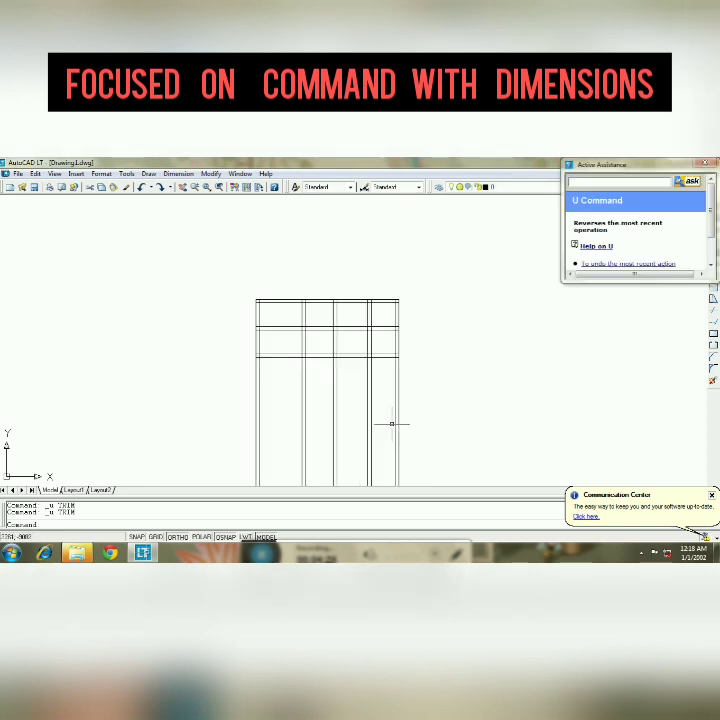
{"action": "type", "text": "tr"}
{"action": "key", "text": "Return"}
{"action": "key", "text": "Return"}
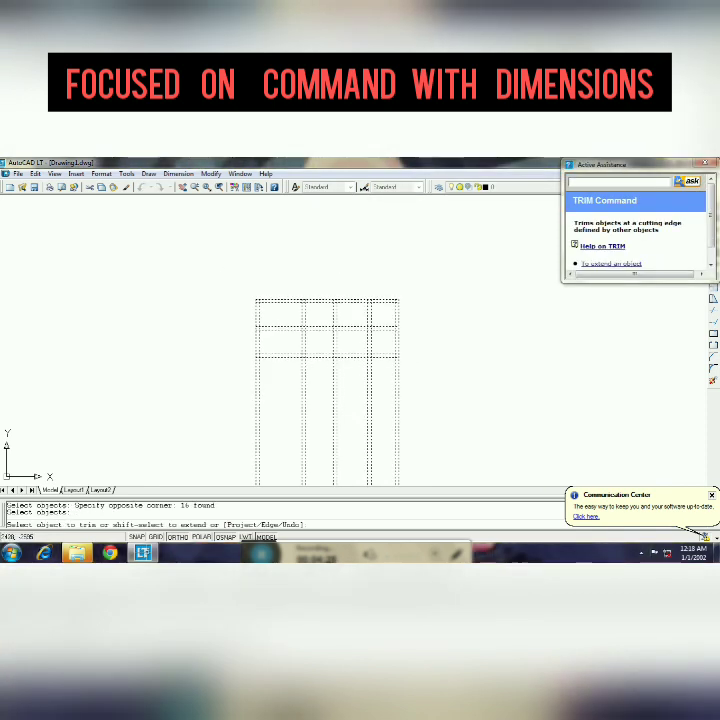
{"action": "left_click", "coordinate": [300, 316]}
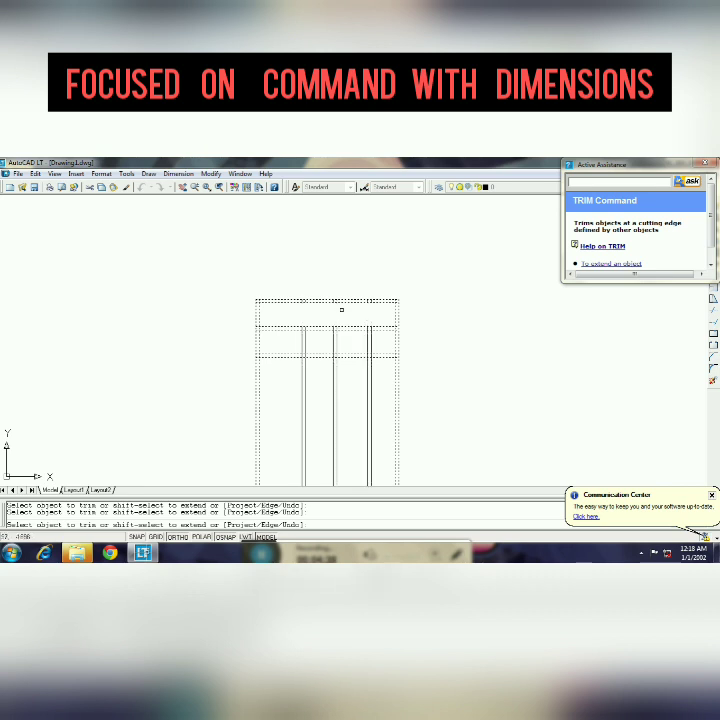
{"action": "left_click", "coordinate": [194, 187]}
{"action": "left_click_drag", "start_coordinate": [357, 317], "coordinate": [341, 258]}
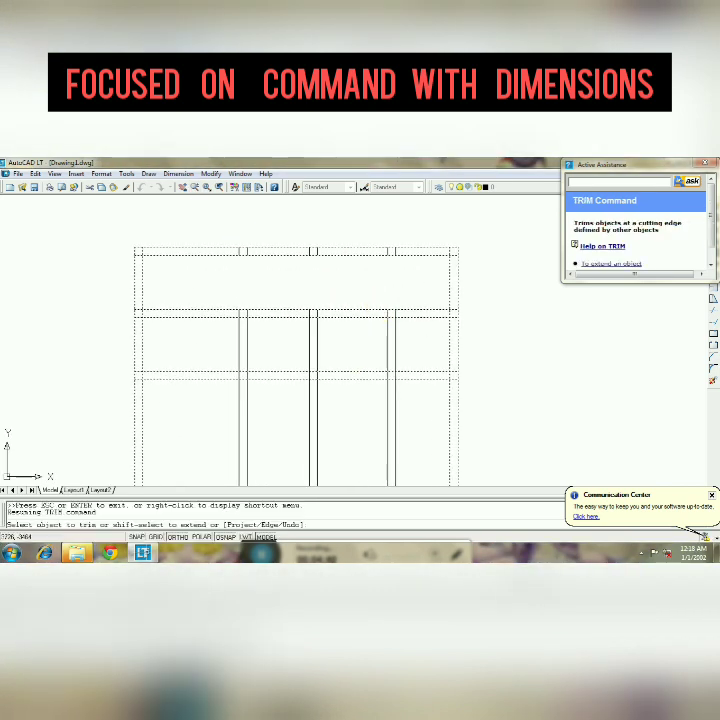
{"action": "left_click", "coordinate": [452, 311]}
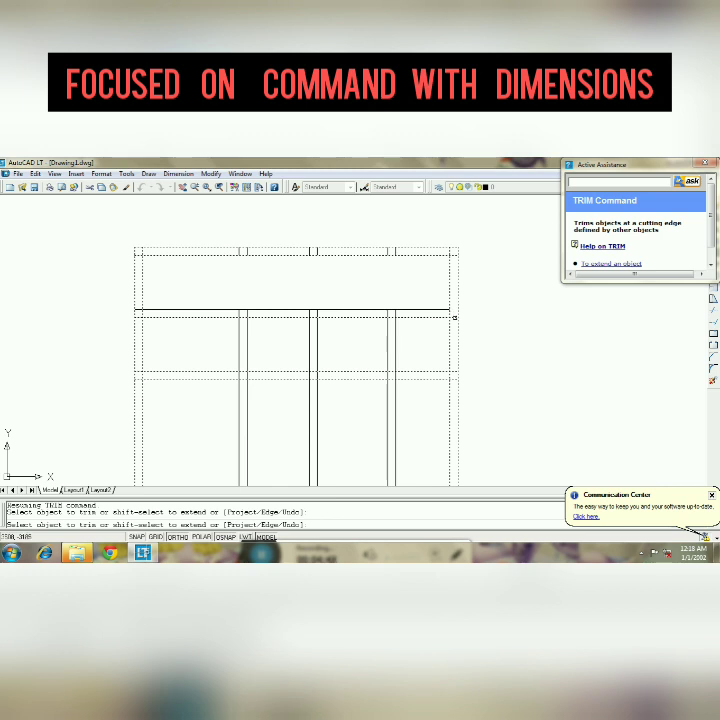
Shorten the lower middle horizontal line so it starts at the second divider
{"action": "key", "text": "Escape"}
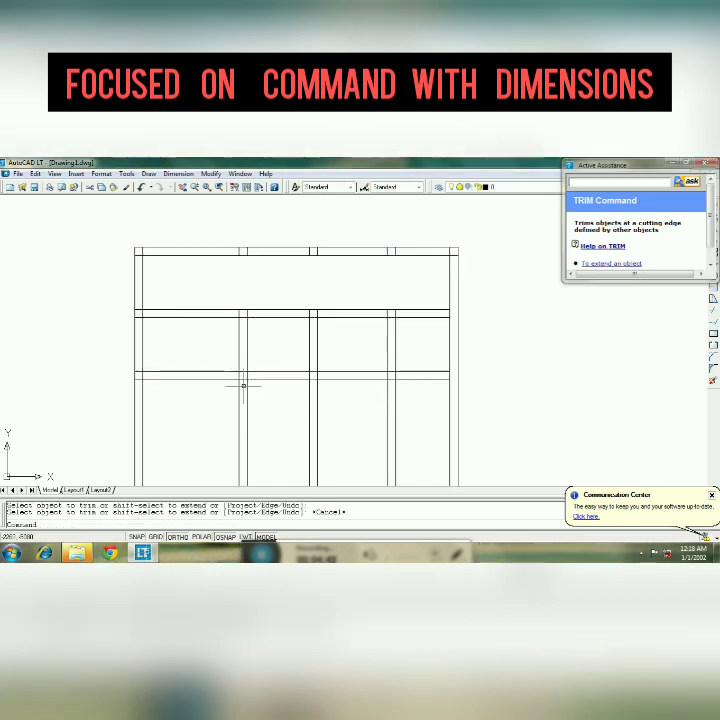
{"action": "left_click", "coordinate": [199, 371]}
{"action": "left_click", "coordinate": [137, 371]}
{"action": "left_click", "coordinate": [247, 371]}
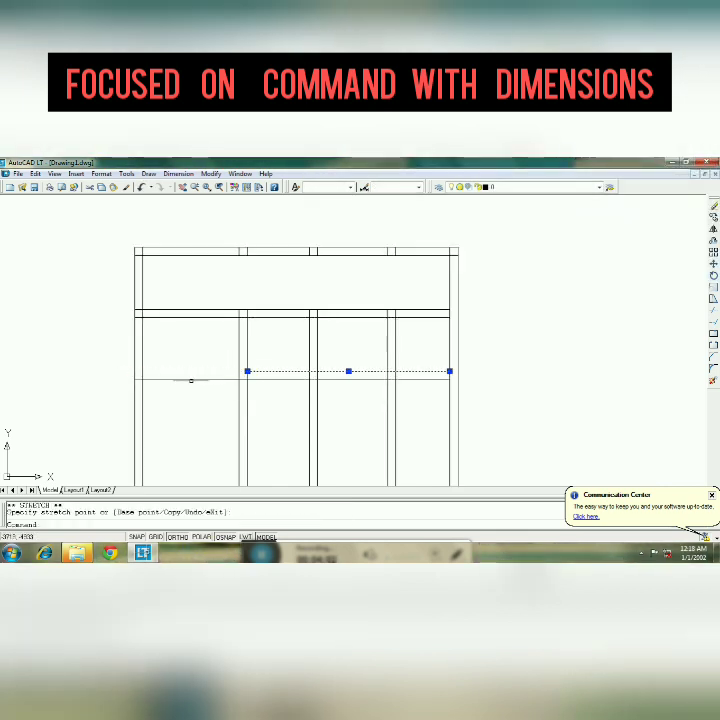
{"action": "key", "text": "Escape"}
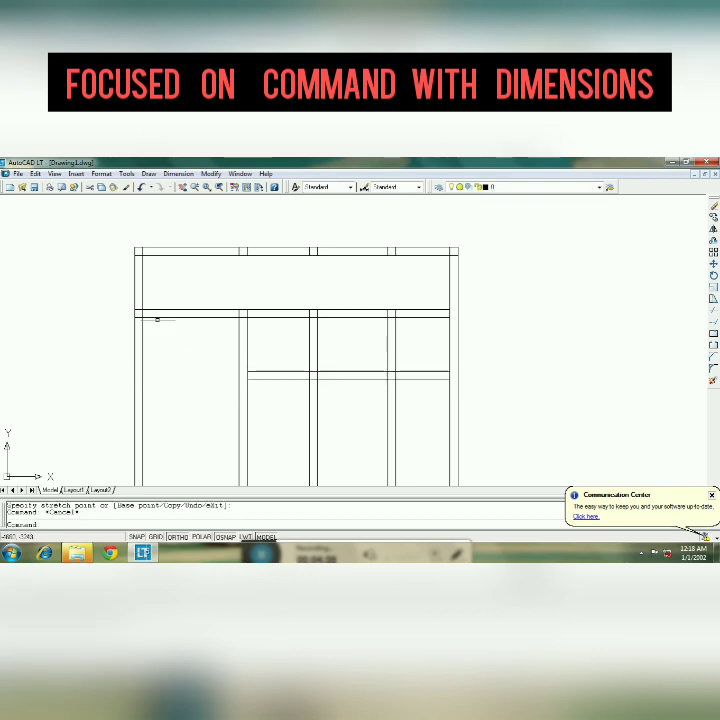
Trim the left end of the horizontal line under the top band
{"action": "left_click", "coordinate": [155, 310]}
{"action": "left_click", "coordinate": [135, 309]}
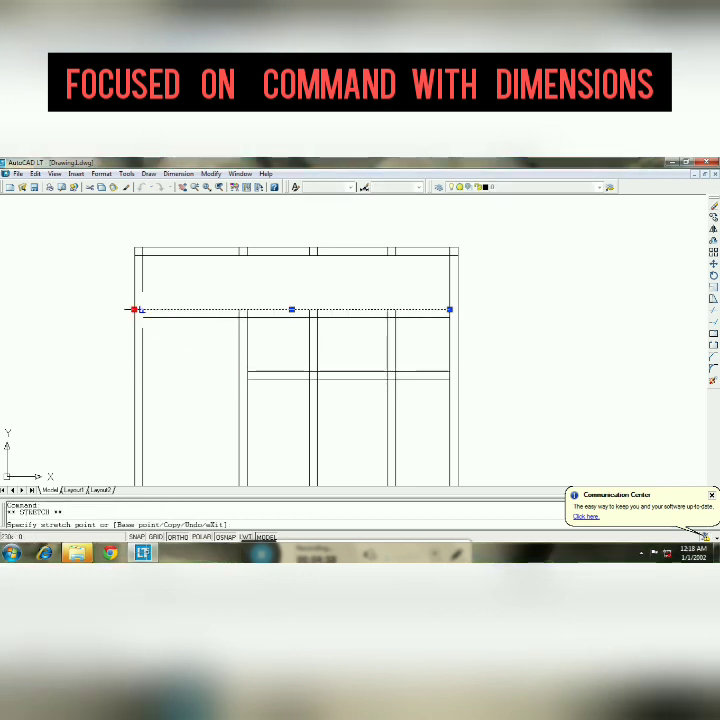
{"action": "key", "text": "Escape"}
{"action": "type", "text": "tr"}
{"action": "key", "text": "Return"}
{"action": "left_click", "coordinate": [141, 313]}
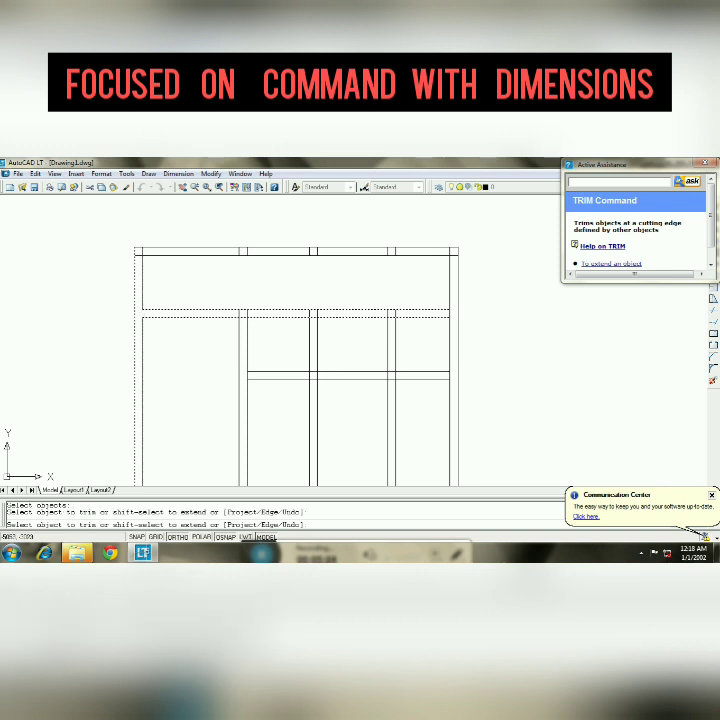
{"action": "left_click", "coordinate": [148, 312]}
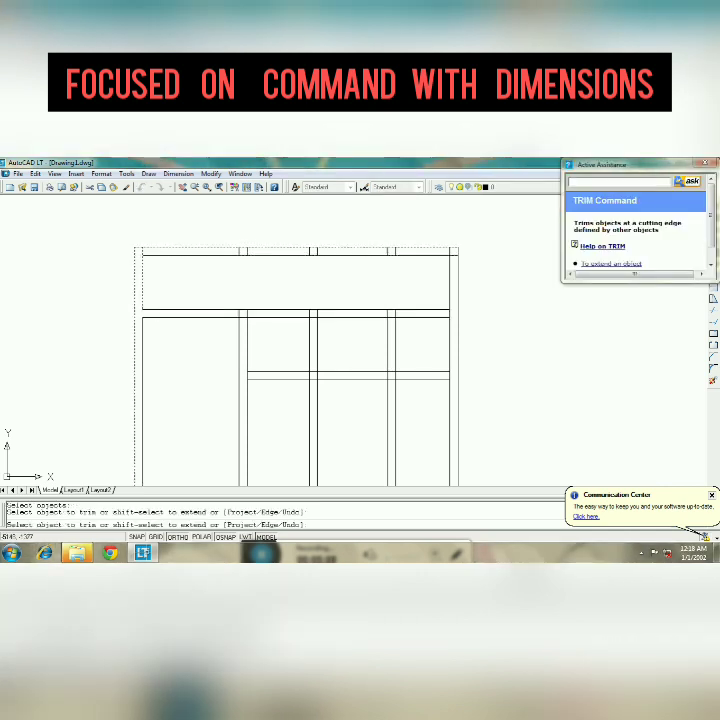
{"action": "key", "text": "Return"}
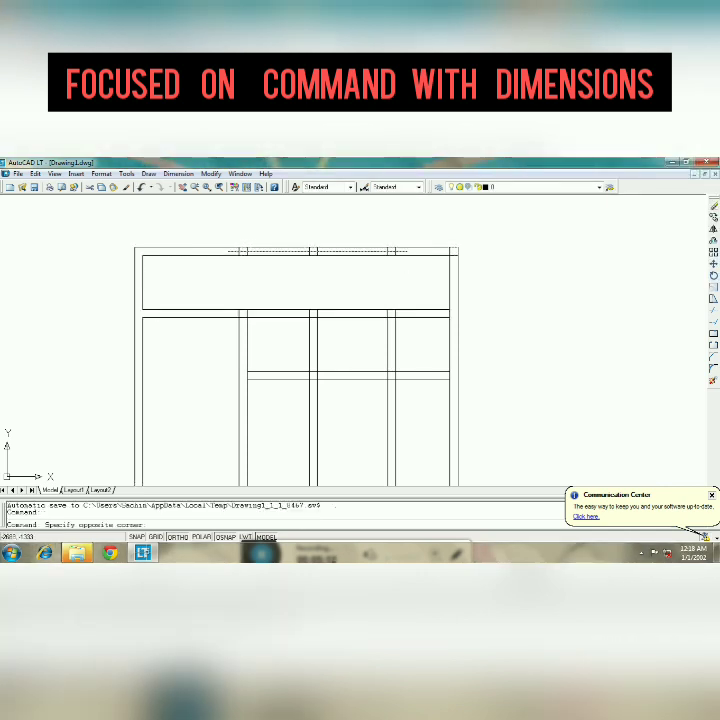
Window-select four cutting edges for a trim, then cancel it
{"action": "type", "text": "tr"}
{"action": "key", "text": "Return"}
{"action": "left_click", "coordinate": [471, 278]}
{"action": "left_click", "coordinate": [424, 230]}
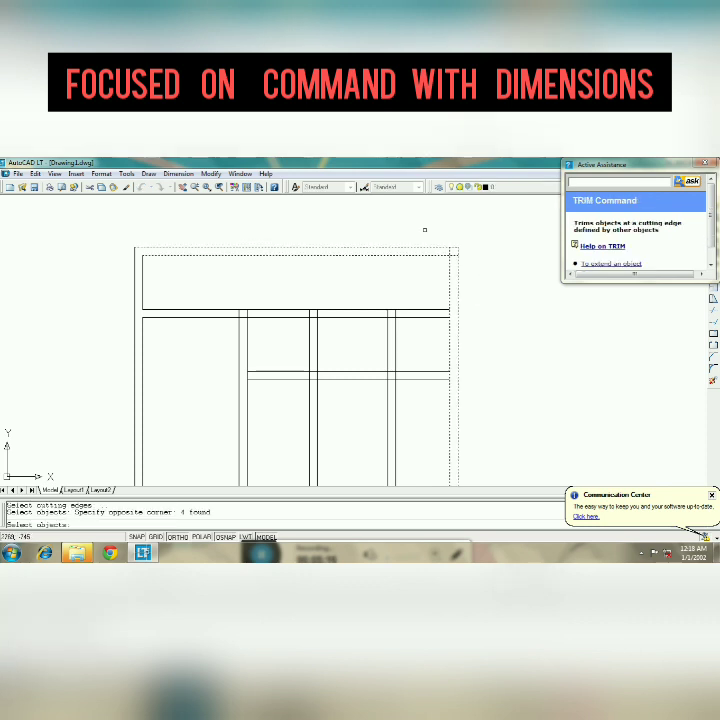
{"action": "key", "text": "Return"}
{"action": "key", "text": "Escape"}
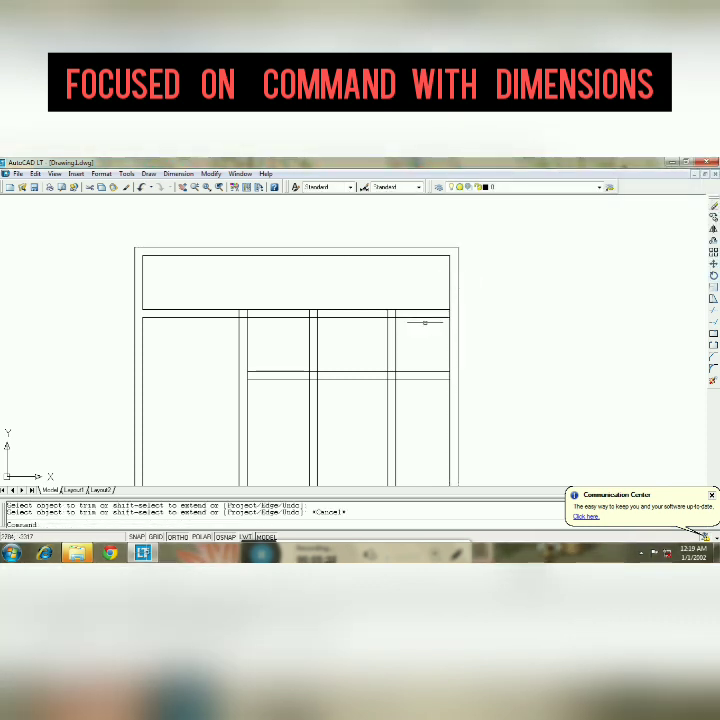
Pull the right end of the line below the top band back to the divider
{"action": "left_click", "coordinate": [414, 318]}
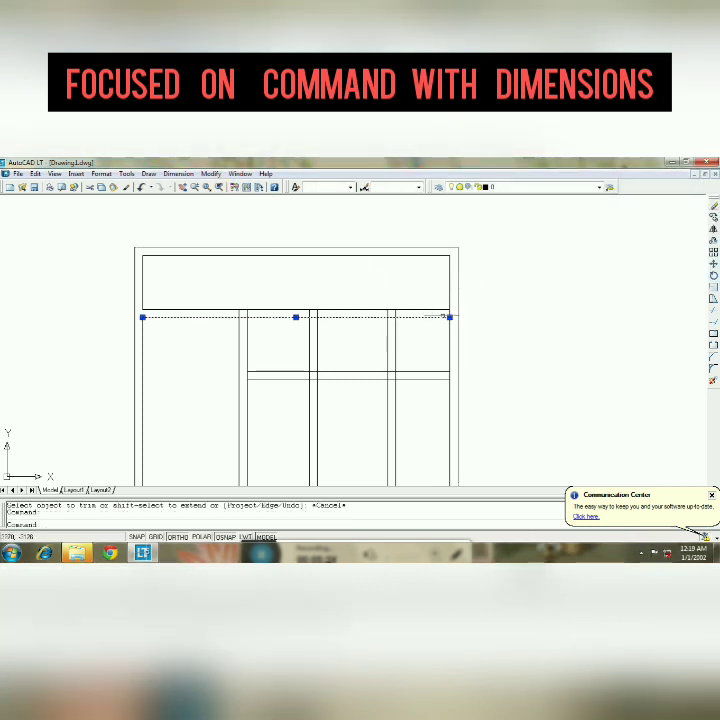
{"action": "left_click", "coordinate": [449, 317]}
{"action": "left_click", "coordinate": [388, 317]}
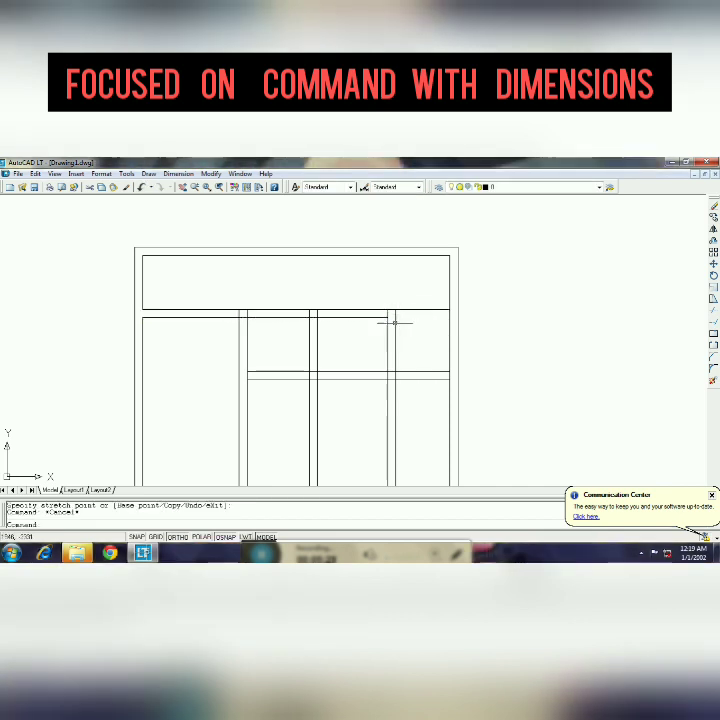
{"action": "left_click", "coordinate": [713, 367]}
Fillet the shortened and lower inner horizontal lines to the vertical dividers, closing both corners
{"action": "left_click", "coordinate": [380, 317]}
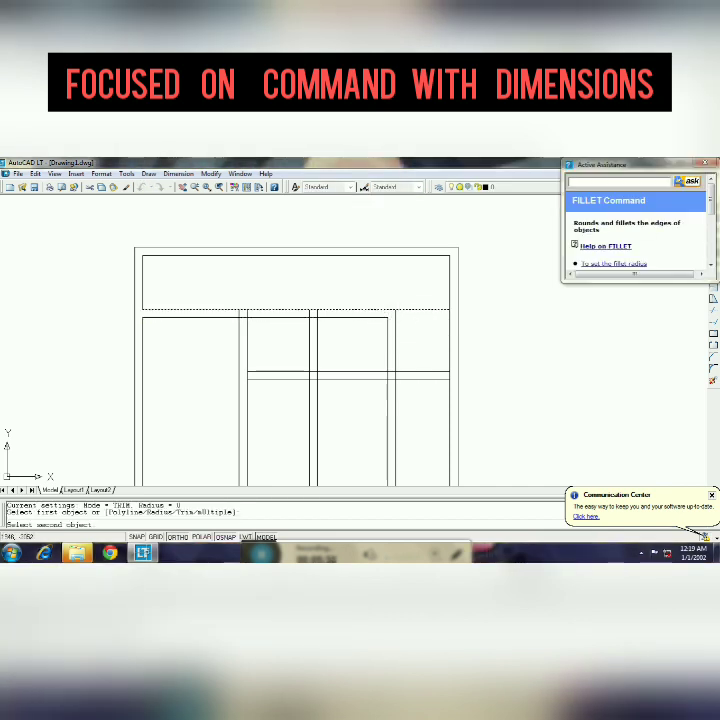
{"action": "left_click", "coordinate": [394, 321]}
{"action": "key", "text": "Return"}
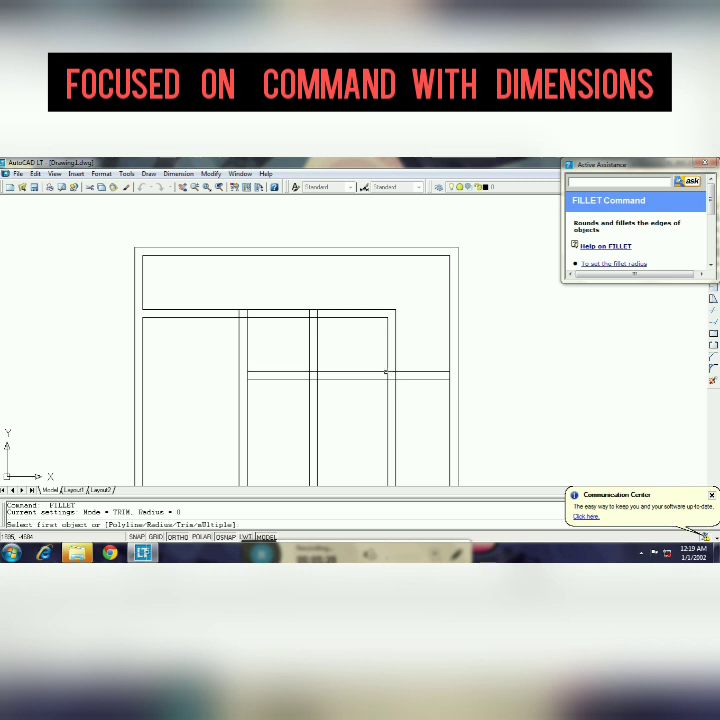
{"action": "left_click", "coordinate": [385, 372]}
{"action": "left_click", "coordinate": [395, 365]}
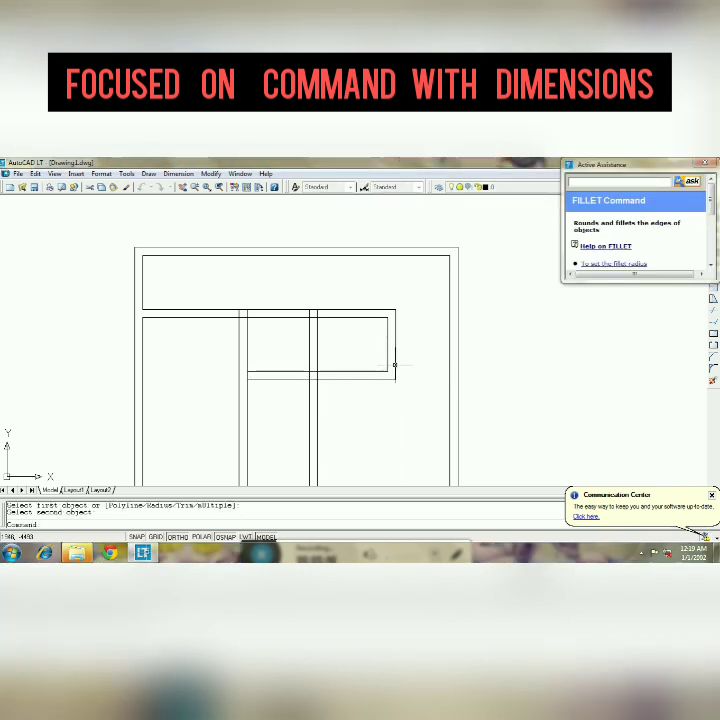
{"action": "key", "text": "Return"}
{"action": "key", "text": "Escape"}
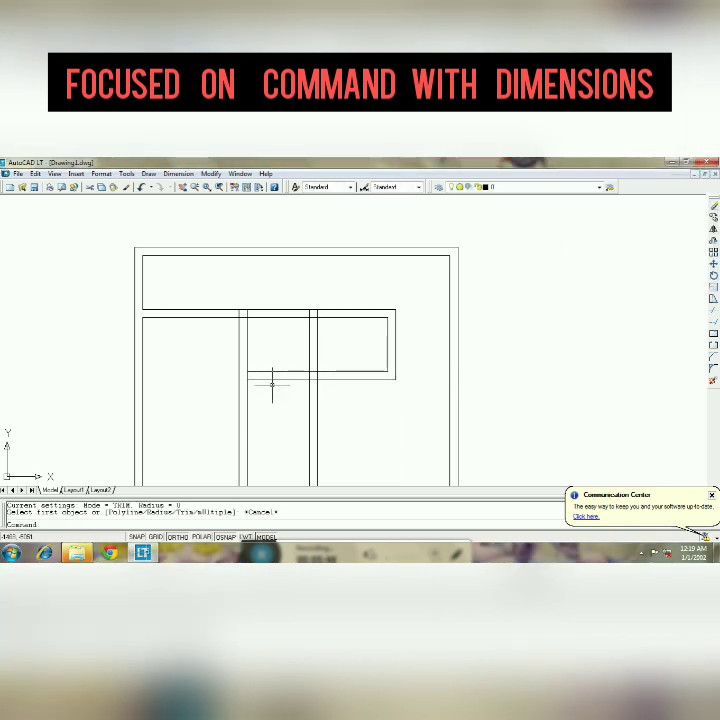
Pick cutting edges around the upper middle panel for a trim, then cancel and clear the selection
{"action": "type", "text": "tr"}
{"action": "key", "text": "Return"}
{"action": "left_click", "coordinate": [239, 345]}
{"action": "left_click", "coordinate": [387, 345]}
{"action": "key", "text": "Return"}
{"action": "key", "text": "Escape"}
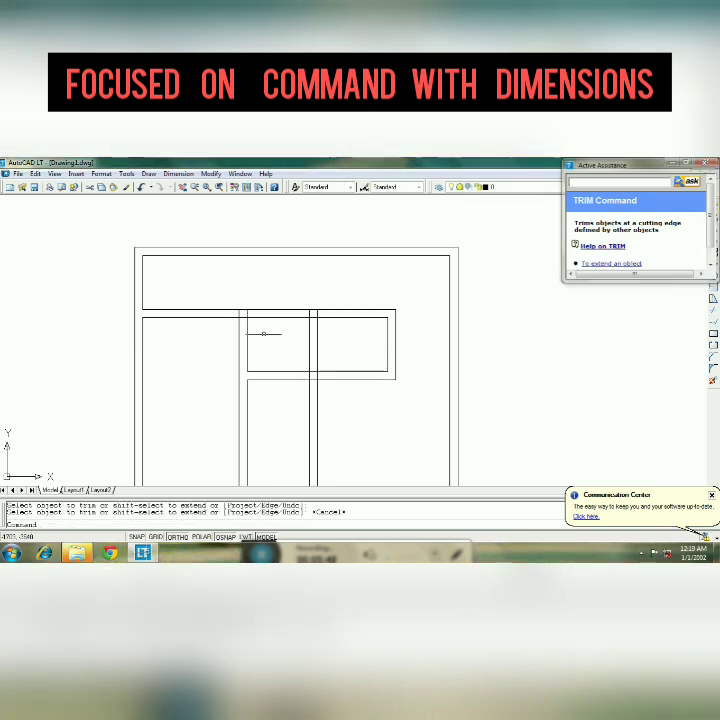
{"action": "left_click_drag", "start_coordinate": [300, 345], "coordinate": [240, 325]}
{"action": "key", "text": "Escape"}
Trim away the line crossing the upper middle panel and recentre the drawing
{"action": "type", "text": "tr"}
{"action": "key", "text": "Return"}
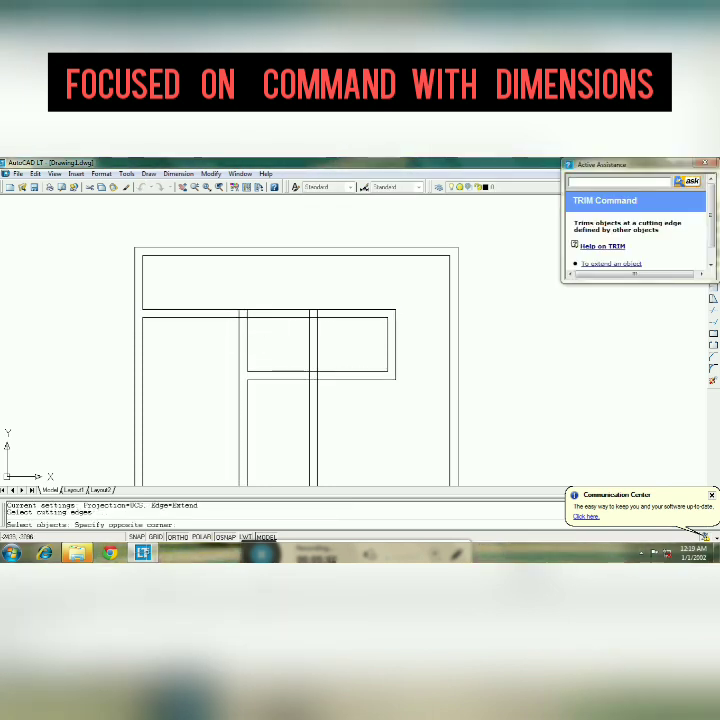
{"action": "left_click", "coordinate": [260, 311]}
{"action": "key", "text": "Return"}
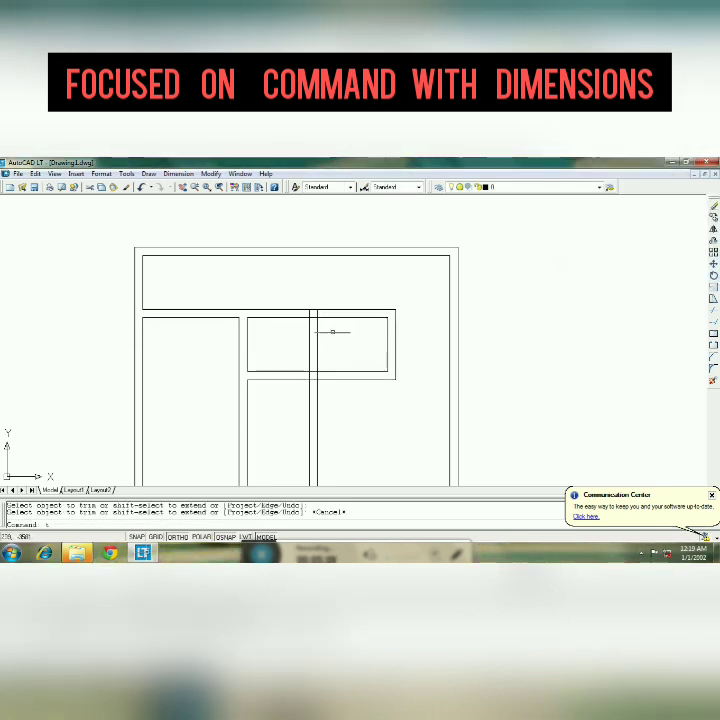
{"action": "left_click", "coordinate": [330, 318]}
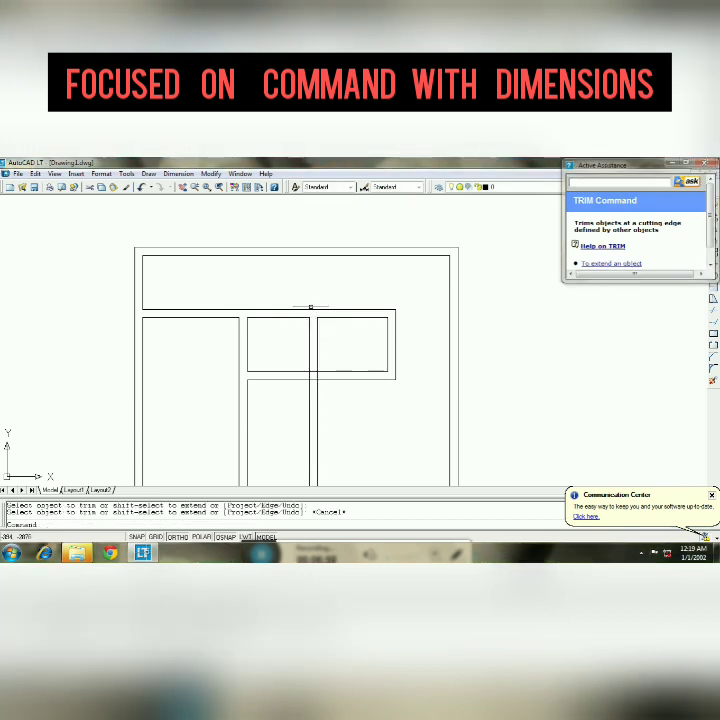
{"action": "left_click", "coordinate": [195, 188]}
{"action": "left_click_drag", "start_coordinate": [294, 368], "coordinate": [326, 377]}
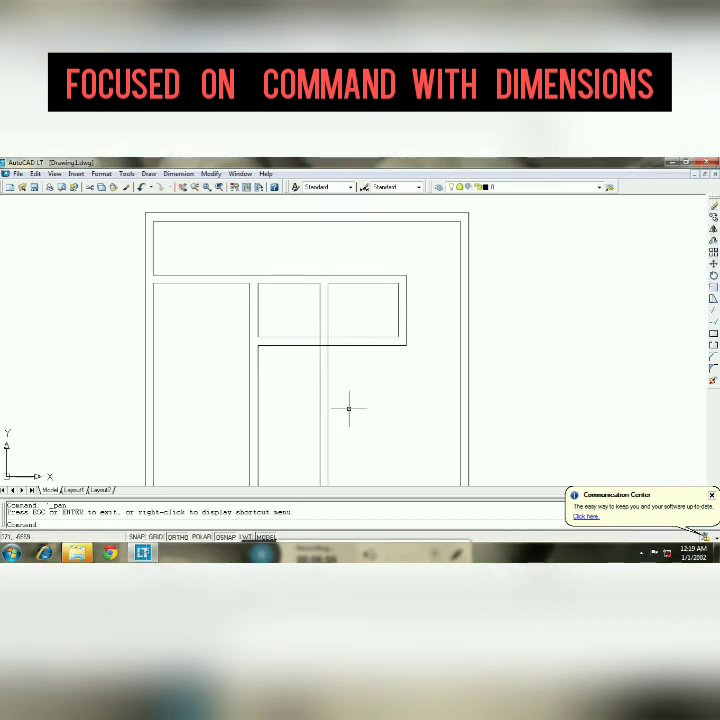
Trim the vertical divider out of the lower-right panel, then pan the drawing right and down
{"action": "key", "text": "Escape"}
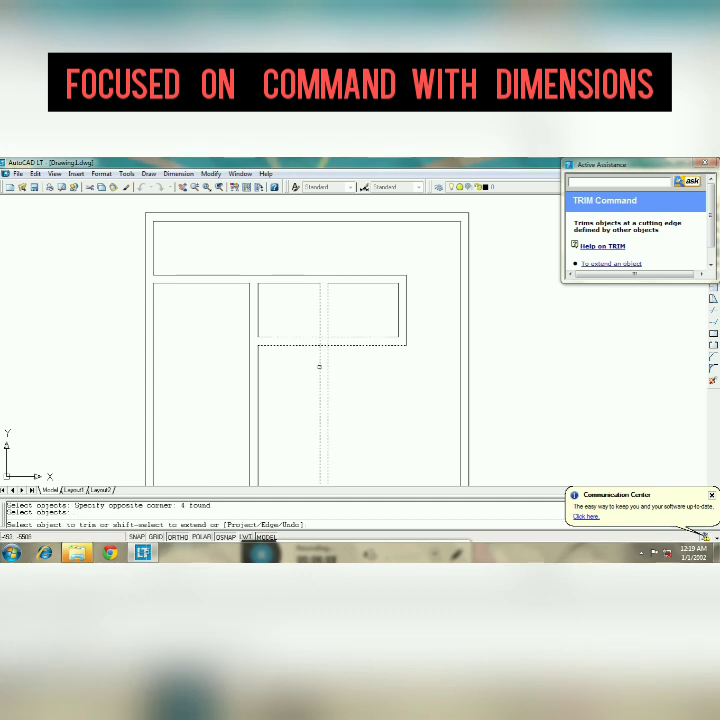
{"action": "type", "text": "tr"}
{"action": "key", "text": "Return"}
{"action": "left_click_drag", "start_coordinate": [346, 359], "coordinate": [300, 330]}
{"action": "key", "text": "Return"}
{"action": "key", "text": "Escape"}
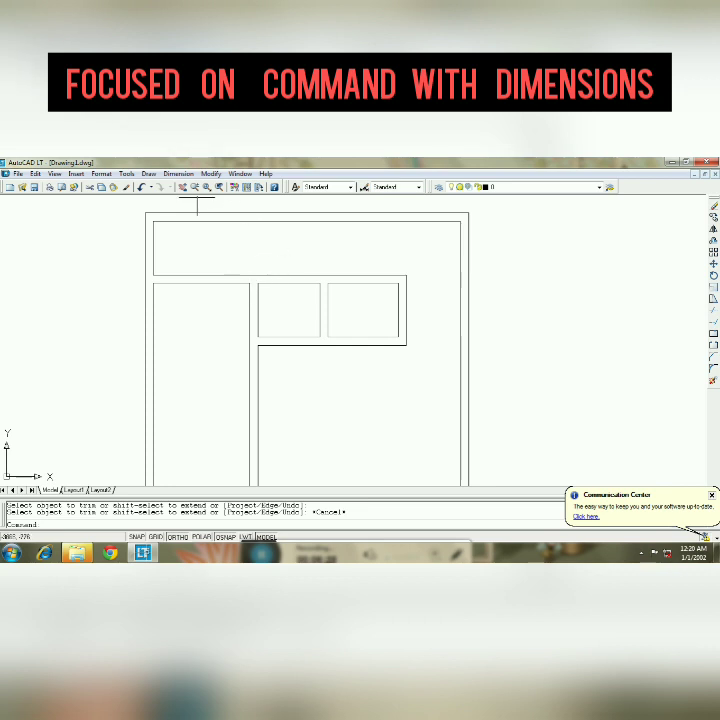
{"action": "left_click", "coordinate": [182, 187]}
{"action": "left_click_drag", "start_coordinate": [246, 281], "coordinate": [317, 333]}
{"action": "mouse_move", "coordinate": [318, 332]}
{"action": "left_mouse_down"}
{"action": "mouse_move", "coordinate": [351, 344]}
{"action": "mouse_move", "coordinate": [413, 341]}
{"action": "left_mouse_up"}
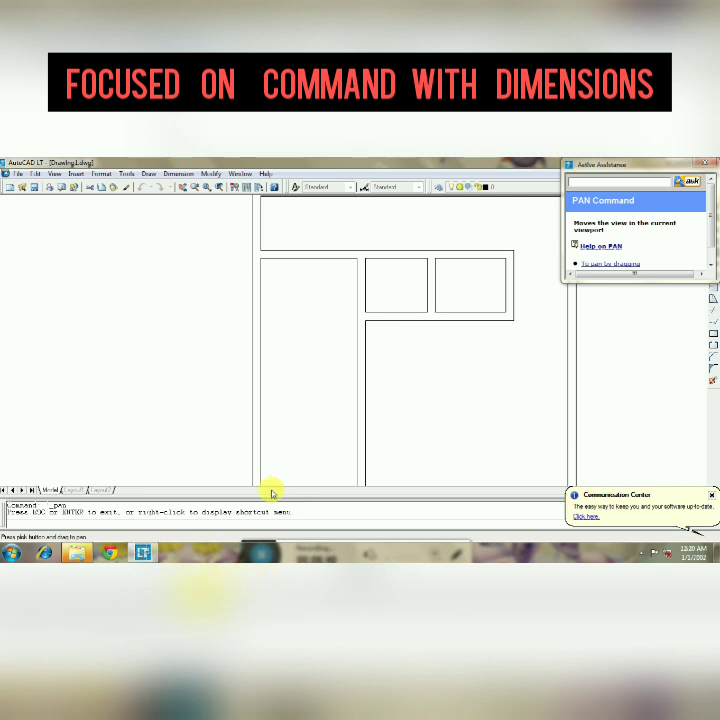
Offset a horizontal line 390 into the tall left panel
{"action": "key", "text": "Escape"}
{"action": "type", "text": "3900"}
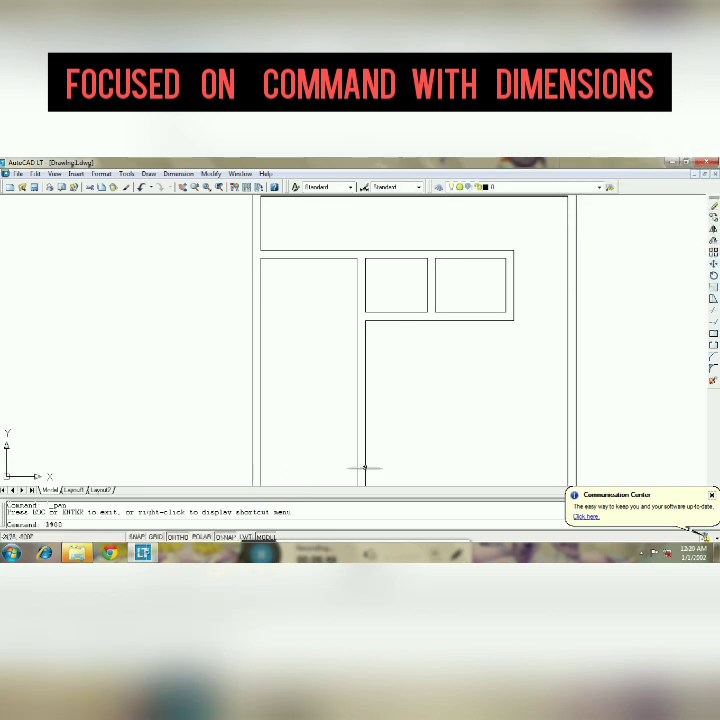
{"action": "key", "text": "Return"}
{"action": "key", "text": "Escape"}
{"action": "type", "text": "o"}
{"action": "key", "text": "Return"}
{"action": "type", "text": "390"}
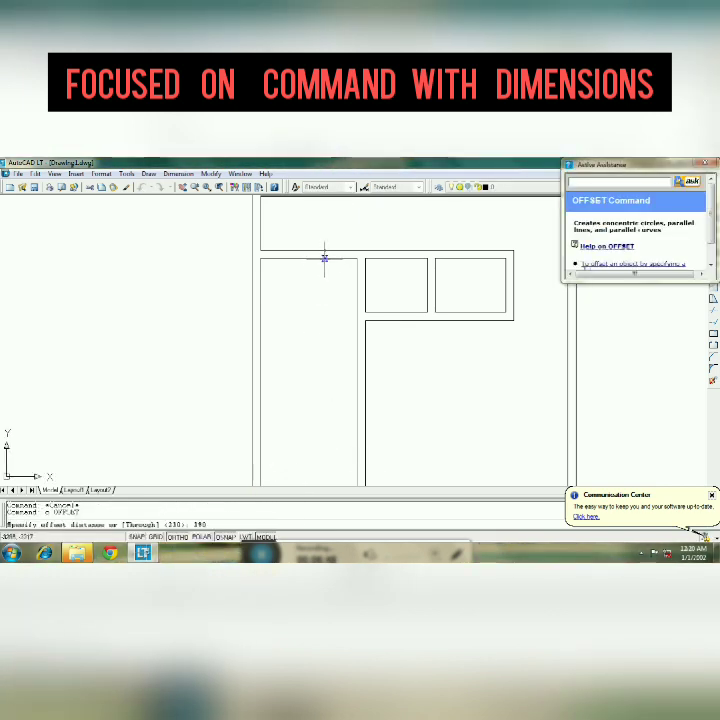
{"action": "key", "text": "Return"}
{"action": "left_click", "coordinate": [324, 259]}
{"action": "left_click", "coordinate": [320, 394]}
{"action": "key", "text": "Escape"}
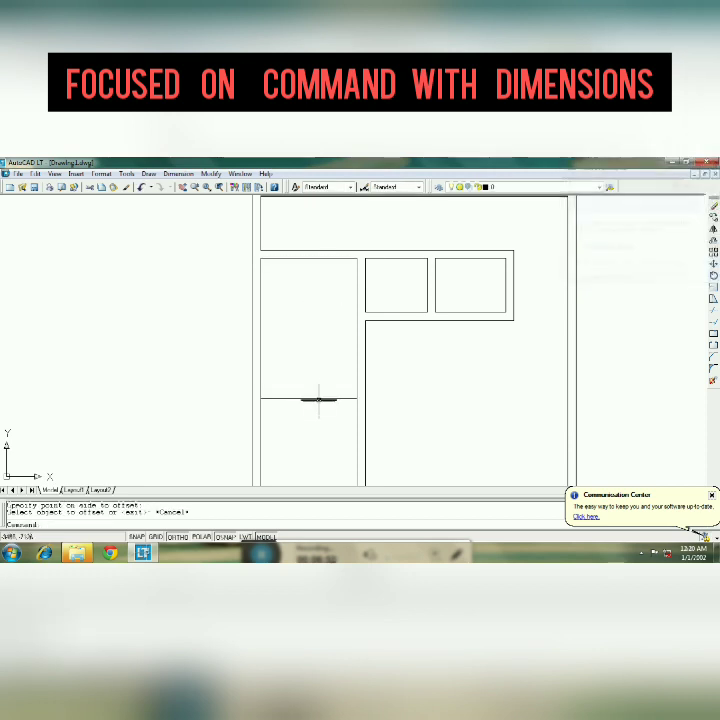
Offset that new horizontal line 300 just below it to form a double rail
{"action": "type", "text": "o 300"}
{"action": "key", "text": "Return"}
{"action": "left_click", "coordinate": [320, 398]}
{"action": "left_click", "coordinate": [335, 412]}
{"action": "key", "text": "Escape"}
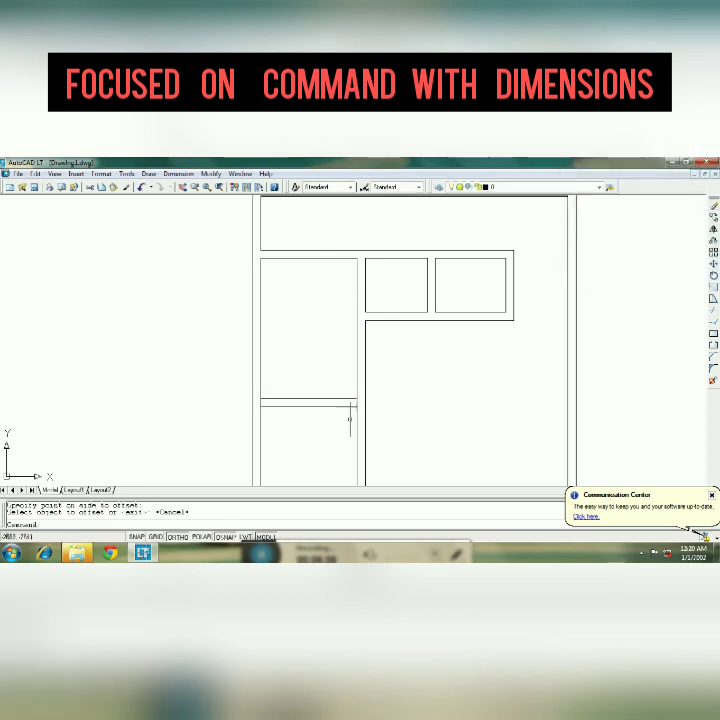
Trim both vertical segments between the two rail lines in the left panel
{"action": "type", "text": "tr"}
{"action": "key", "text": "Return"}
{"action": "left_click", "coordinate": [375, 420]}
{"action": "left_click", "coordinate": [248, 395]}
{"action": "key", "text": "Return"}
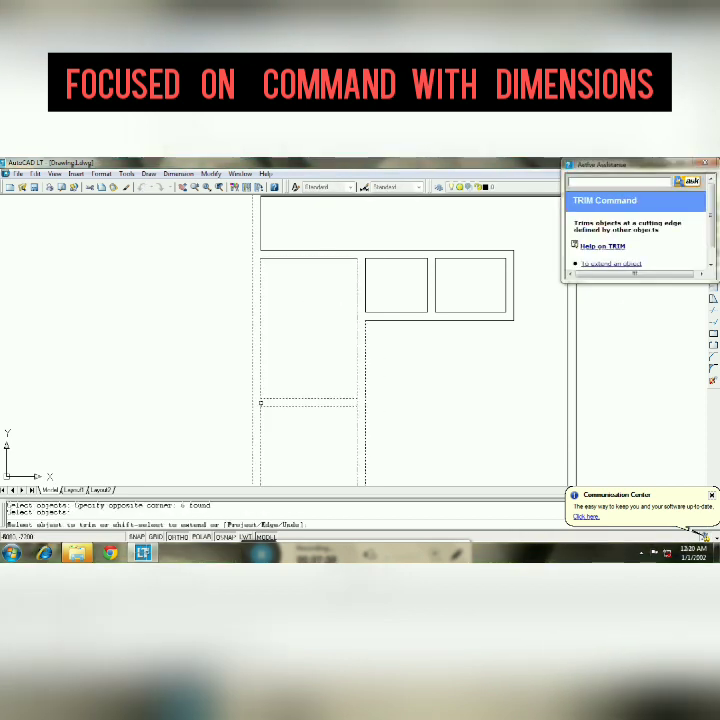
{"action": "left_click", "coordinate": [260, 401]}
{"action": "left_click", "coordinate": [356, 401]}
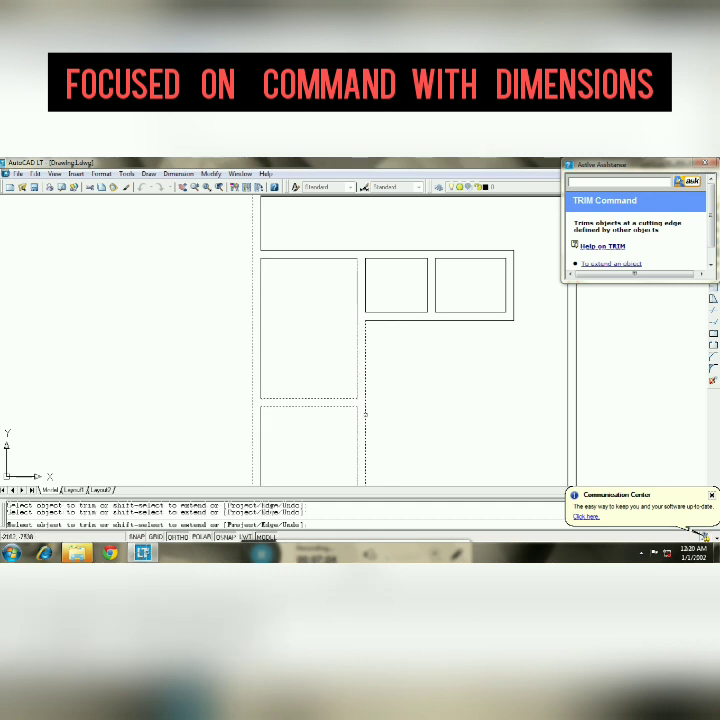
{"action": "left_click", "coordinate": [190, 187]}
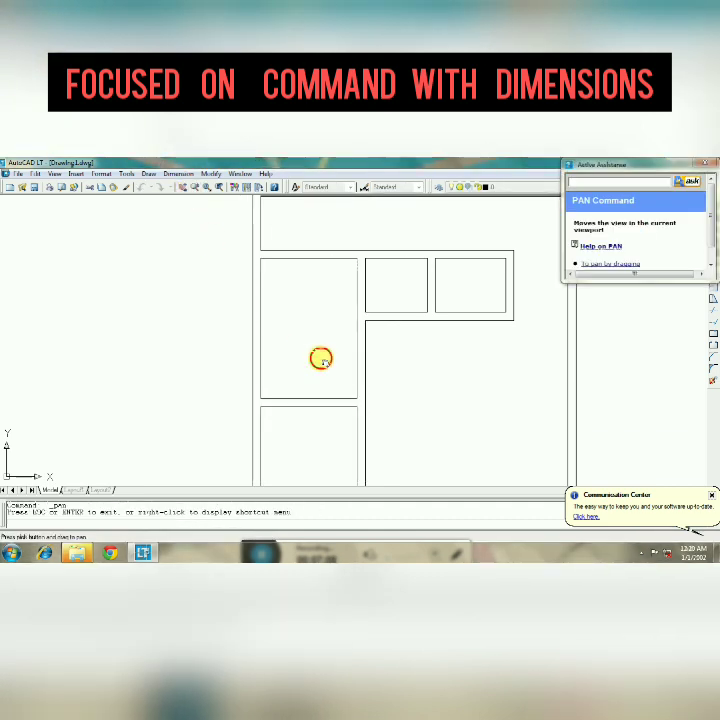
{"action": "left_click_drag", "start_coordinate": [319, 361], "coordinate": [242, 355]}
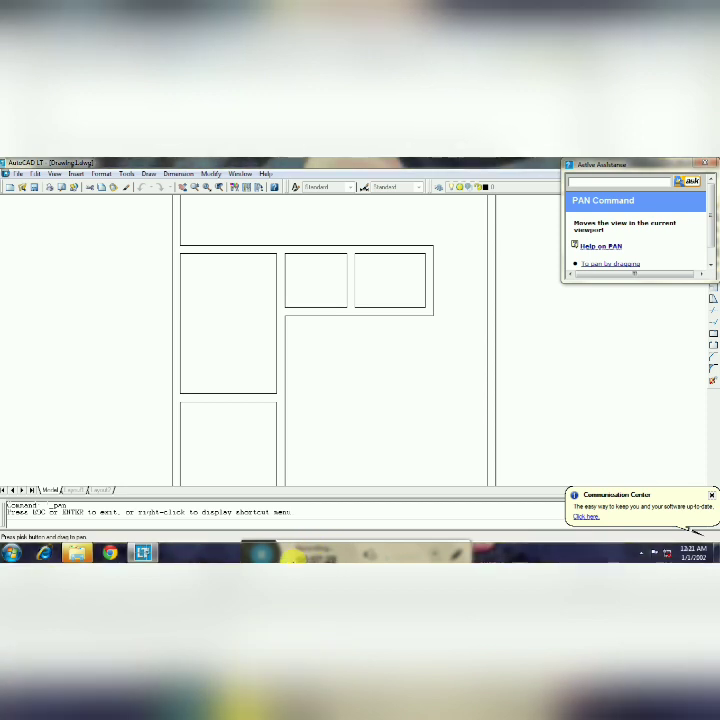
{"action": "key", "text": "Escape"}
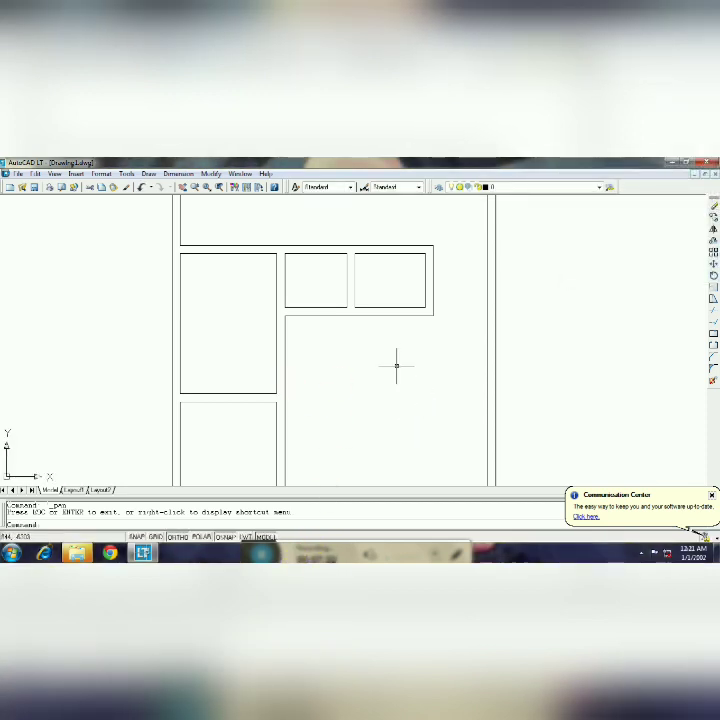
{"action": "type", "text": "3072o"}
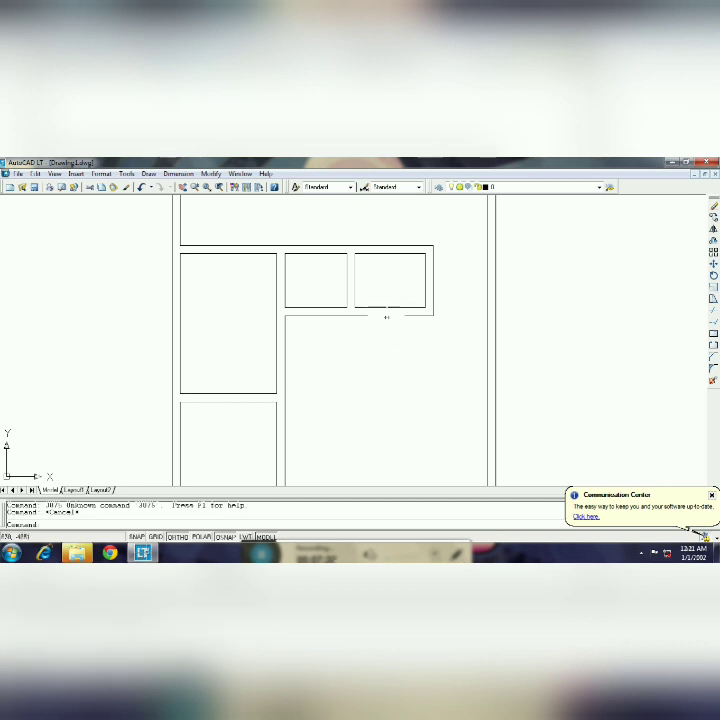
{"action": "key", "text": "Return"}
Offset a line 5075 into the lower-right panel, then copy it 23 below as a double rail
{"action": "type", "text": "5075"}
{"action": "key", "text": "Return"}
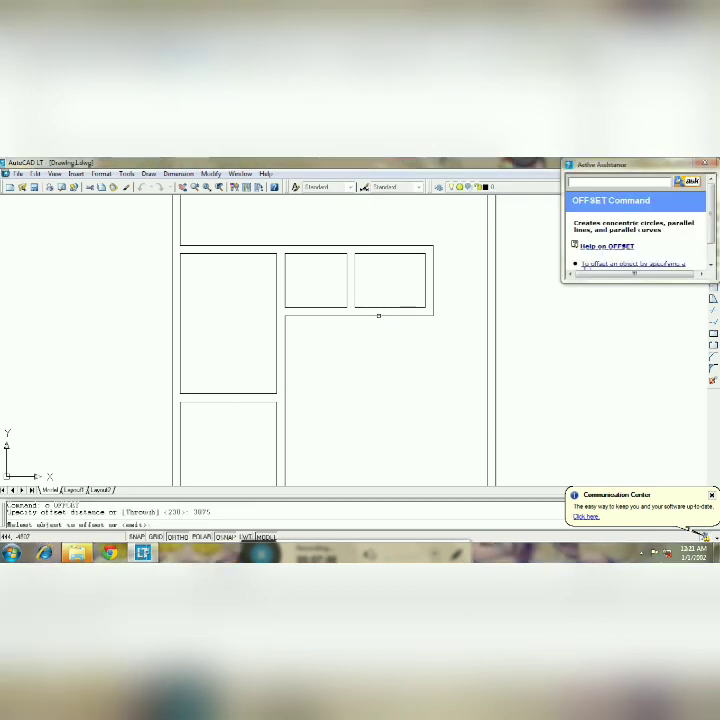
{"action": "left_click", "coordinate": [378, 315]}
{"action": "left_click", "coordinate": [382, 407]}
{"action": "key", "text": "Escape"}
{"action": "type", "text": "o"}
{"action": "key", "text": "Return"}
{"action": "type", "text": "23"}
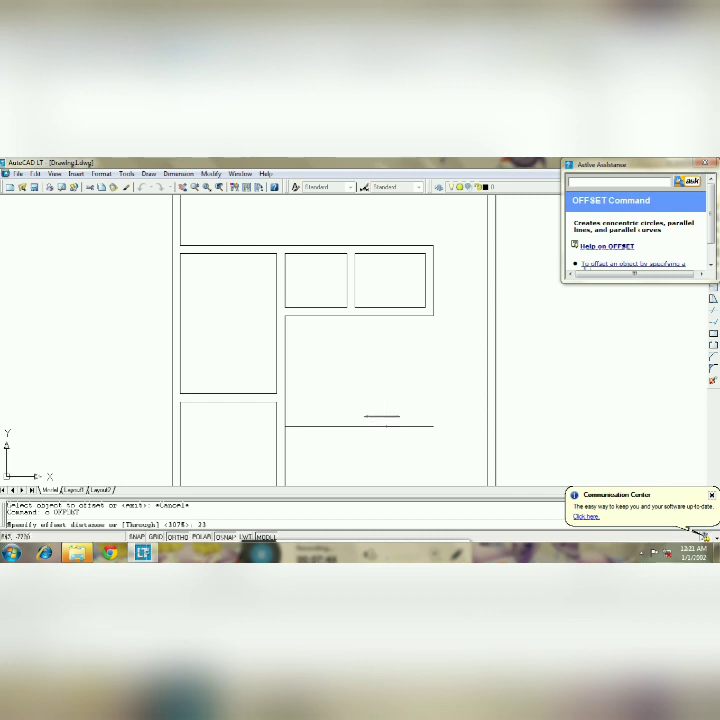
{"action": "key", "text": "Return"}
{"action": "left_click", "coordinate": [382, 426]}
{"action": "left_click", "coordinate": [382, 445]}
{"action": "key", "text": "Escape"}
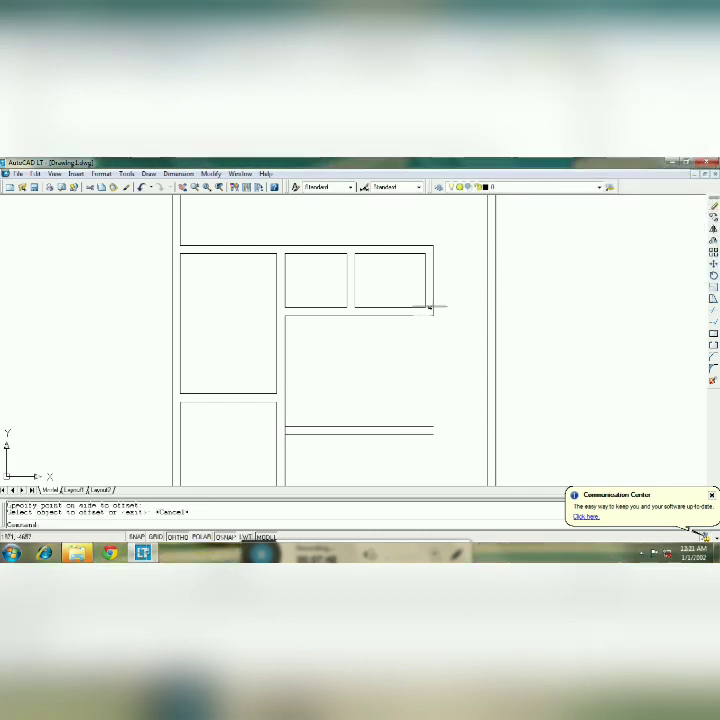
Fillet the panel's two bottom lines to the right vertical edges, closing both corners
{"action": "type", "text": "f"}
{"action": "key", "text": "Return"}
{"action": "left_click", "coordinate": [390, 426]}
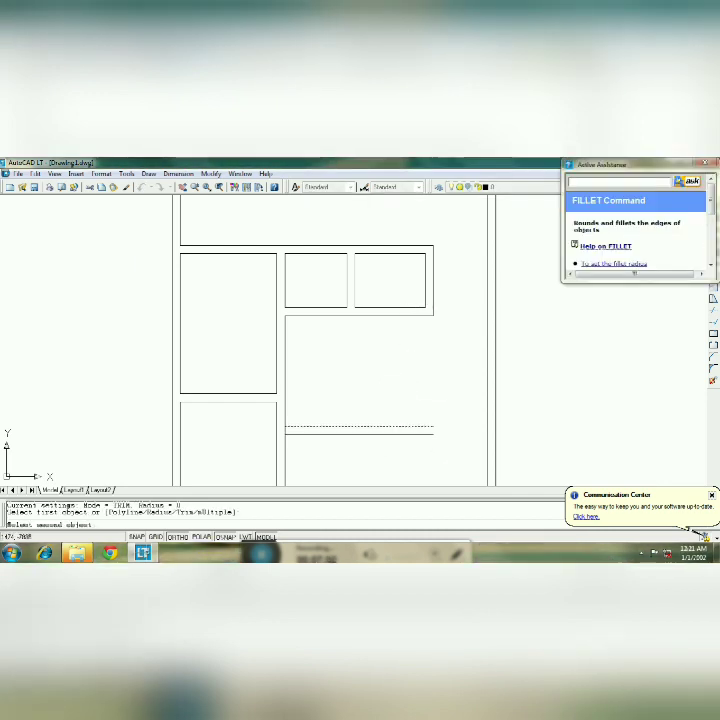
{"action": "left_click", "coordinate": [426, 334]}
{"action": "key", "text": "Return"}
{"action": "left_click", "coordinate": [420, 433]}
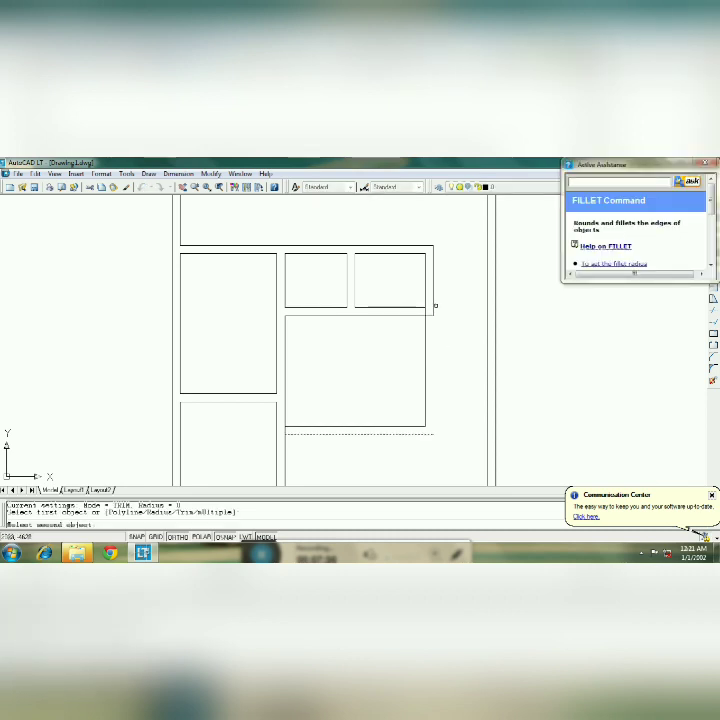
{"action": "left_click", "coordinate": [433, 306]}
{"action": "key", "text": "Escape"}
Pick right-side lines as trim edges, cancel, and pan the drawing up and right
{"action": "type", "text": "tr"}
{"action": "key", "text": "Return"}
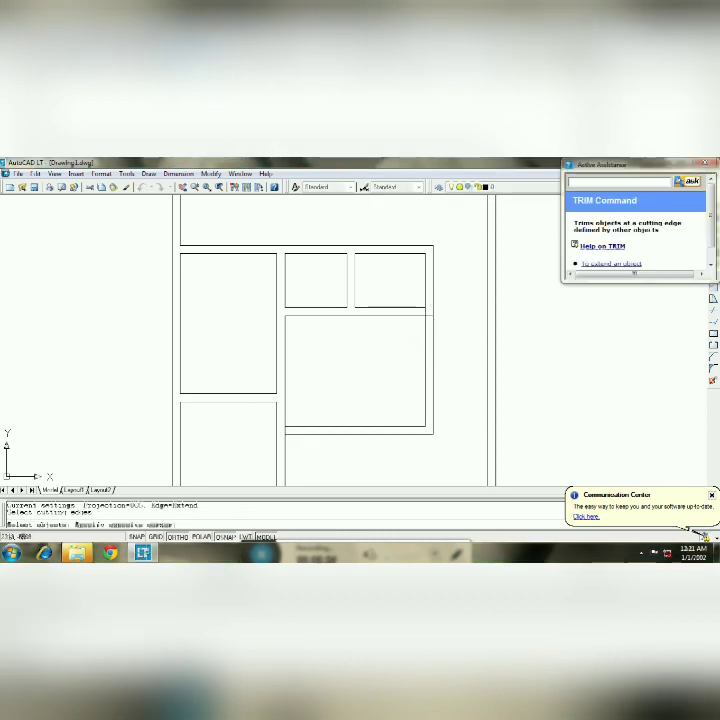
{"action": "left_click", "coordinate": [433, 340]}
{"action": "key", "text": "Return"}
{"action": "key", "text": "Escape"}
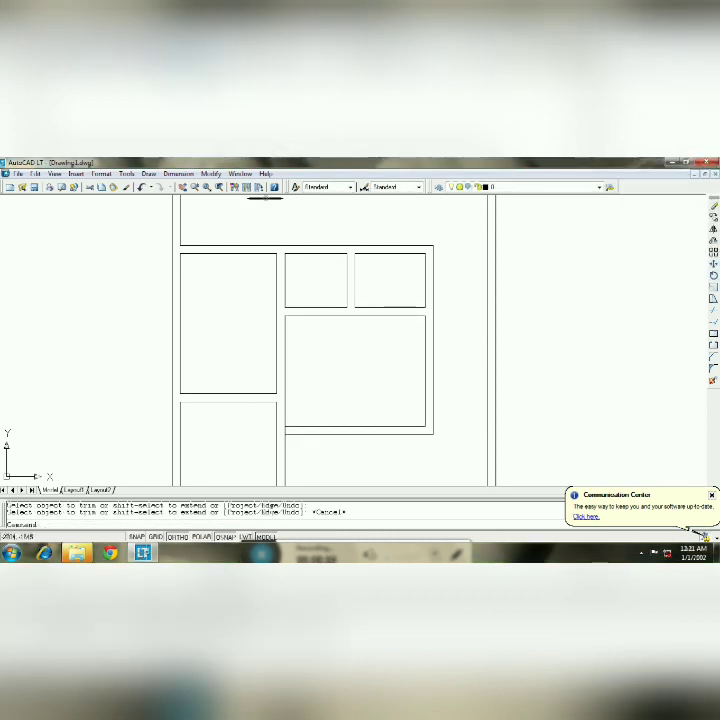
{"action": "left_click", "coordinate": [186, 187]}
{"action": "left_click_drag", "start_coordinate": [418, 415], "coordinate": [450, 315]}
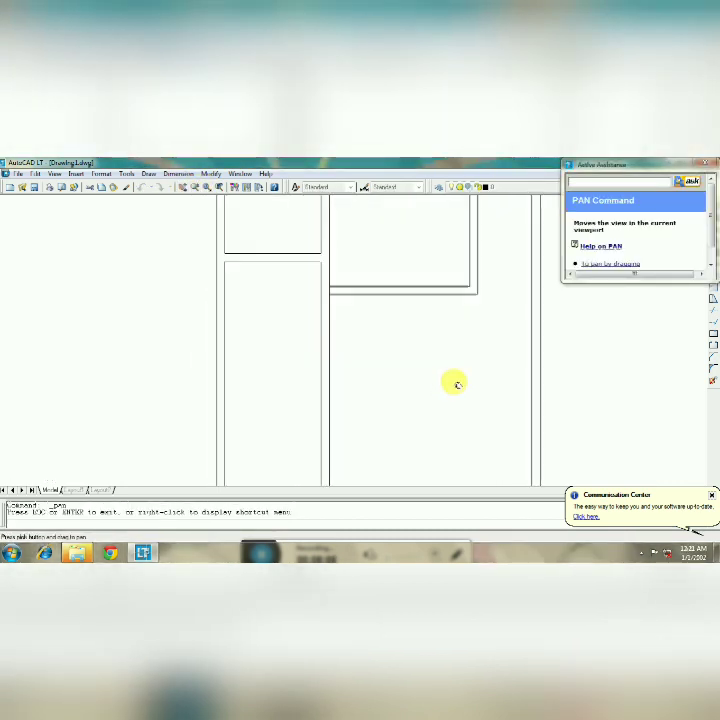
Fillet the long vertical panel line to the horizontal line, forming a clean corner
{"action": "mouse_move", "coordinate": [455, 382]}
{"action": "left_mouse_down"}
{"action": "mouse_move", "coordinate": [479, 349]}
{"action": "mouse_move", "coordinate": [477, 375]}
{"action": "mouse_move", "coordinate": [349, 244]}
{"action": "left_mouse_up"}
{"action": "key", "text": "Escape"}
{"action": "type", "text": "tr"}
{"action": "key", "text": "Return"}
{"action": "key", "text": "Escape"}
{"action": "type", "text": "f"}
{"action": "key", "text": "Return"}
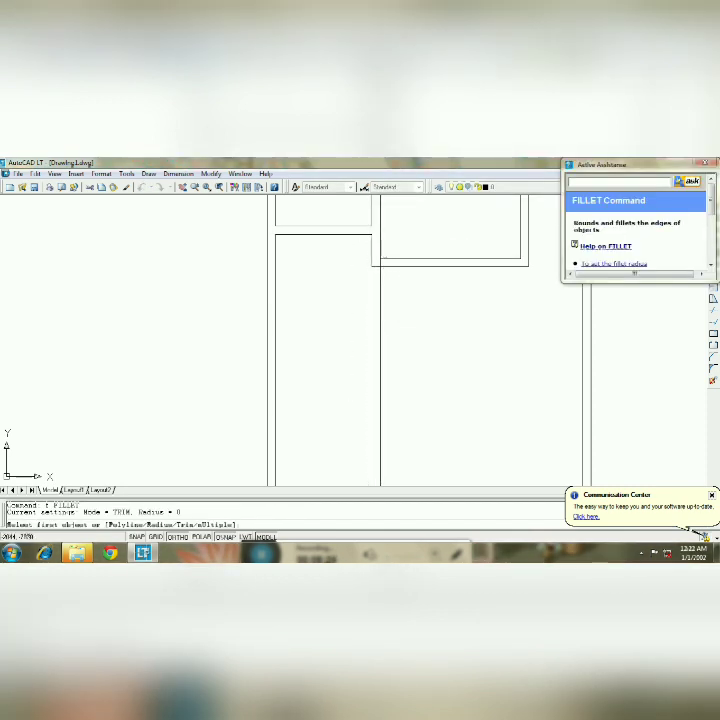
{"action": "left_click", "coordinate": [378, 262]}
{"action": "left_click", "coordinate": [400, 258]}
{"action": "key", "text": "Escape"}
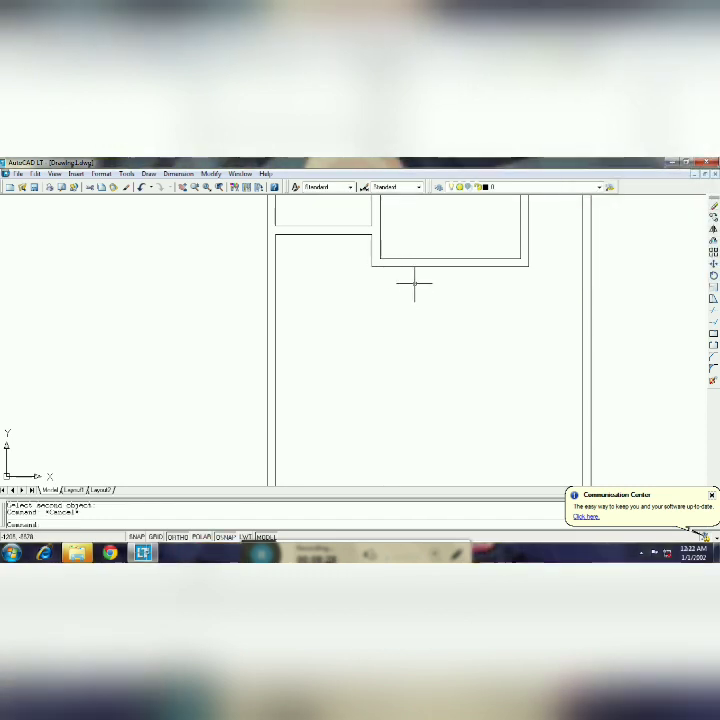
Zoom out to see more of the drawing, then begin an offset
{"action": "left_click", "coordinate": [230, 188]}
{"action": "left_click_drag", "start_coordinate": [276, 241], "coordinate": [345, 385]}
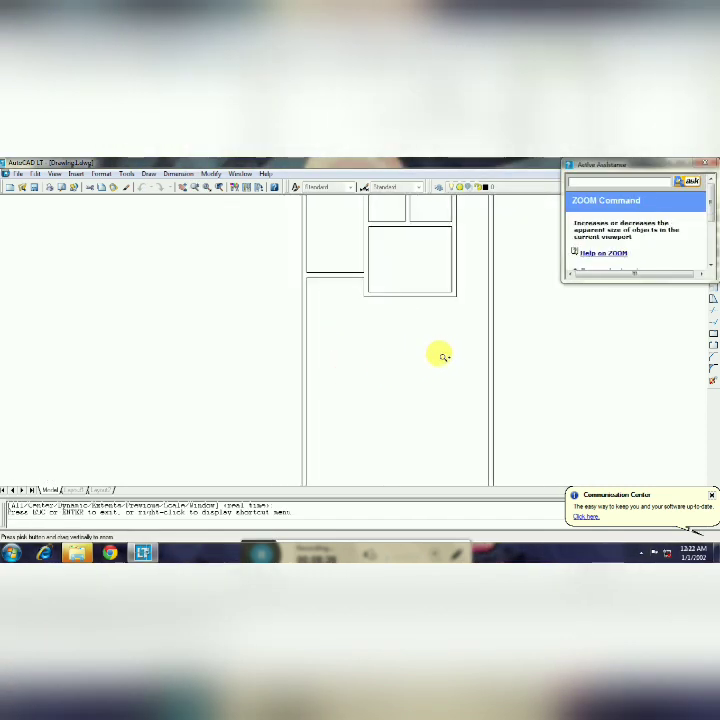
{"action": "key", "text": "Escape"}
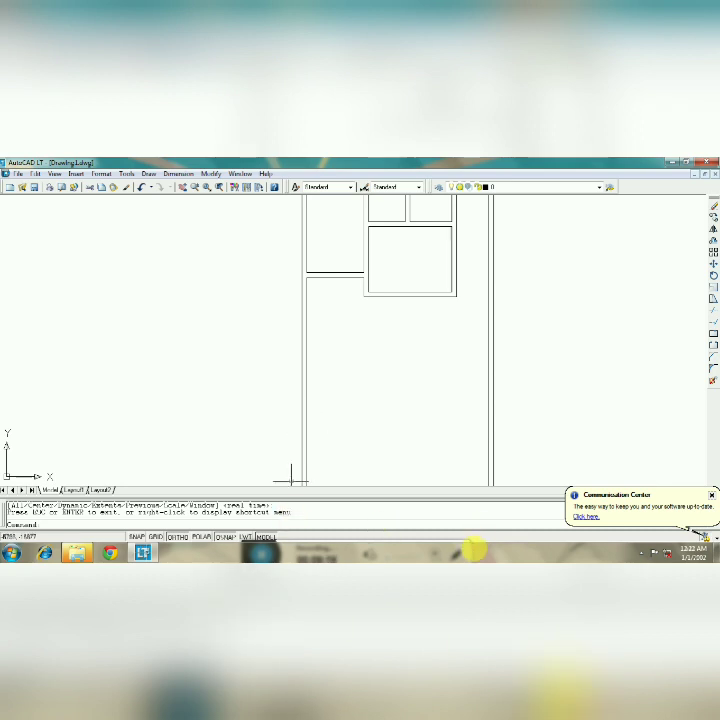
{"action": "type", "text": "o"}
{"action": "key", "text": "Return"}
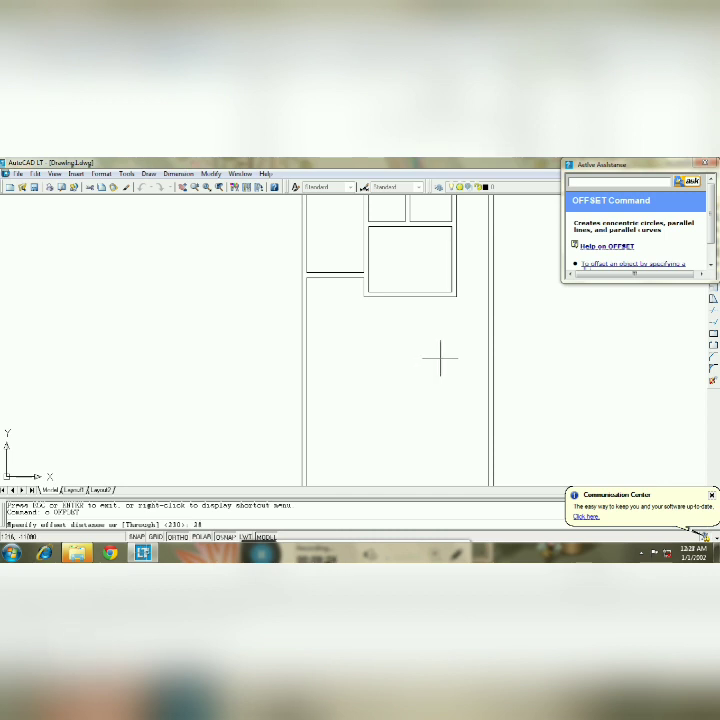
Offset the panel's bottom edge 2050 down and its right edge 3000 inward
{"action": "type", "text": "50"}
{"action": "key", "text": "Return"}
{"action": "left_click", "coordinate": [419, 296]}
{"action": "left_click", "coordinate": [419, 330]}
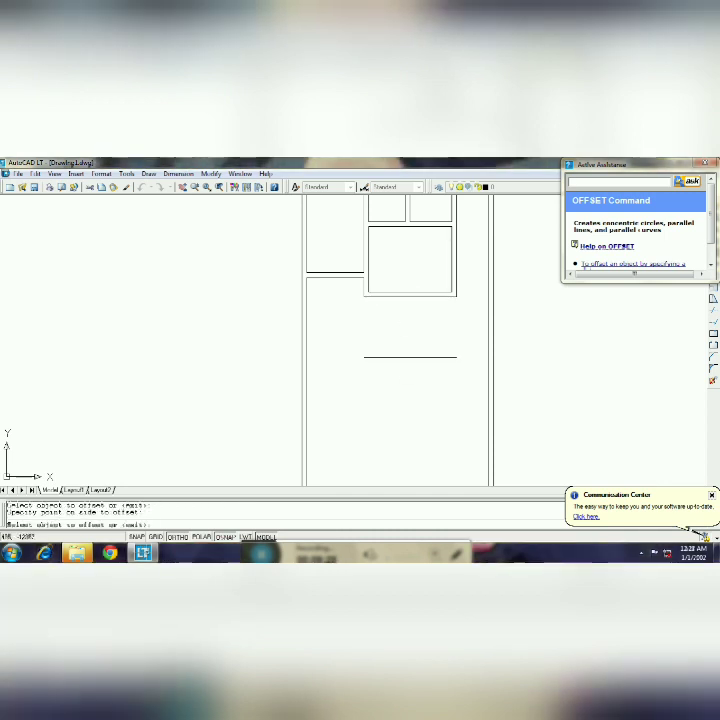
{"action": "key", "text": "Escape"}
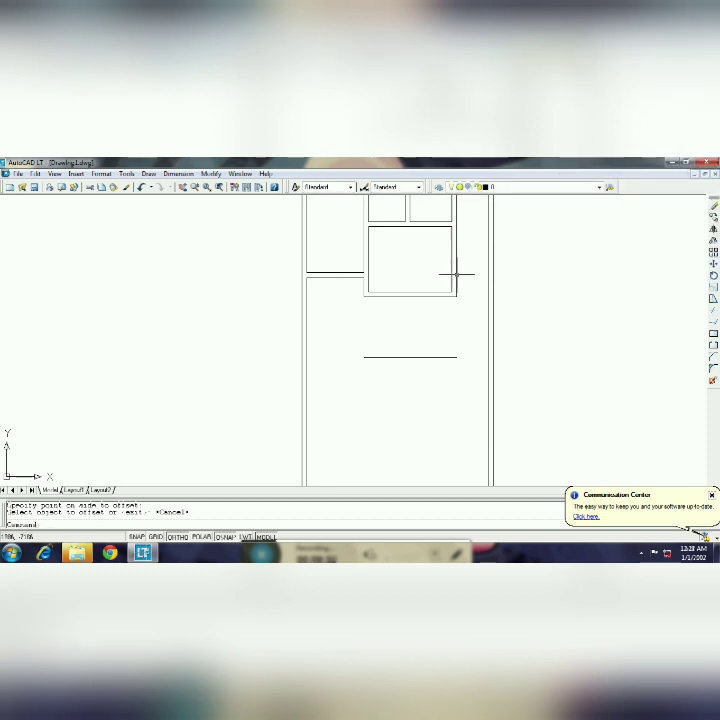
{"action": "type", "text": "o"}
{"action": "key", "text": "Return"}
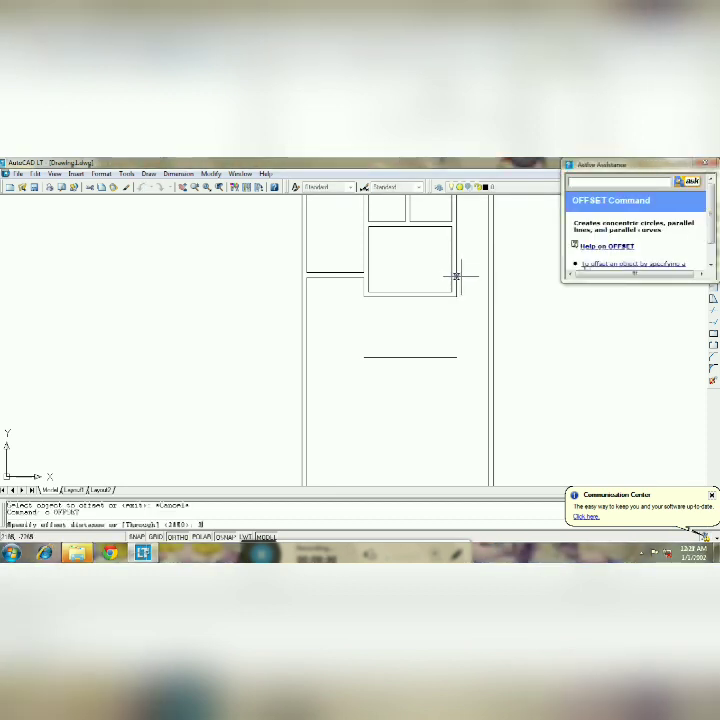
{"action": "type", "text": "000"}
{"action": "key", "text": "Return"}
{"action": "left_click", "coordinate": [368, 285]}
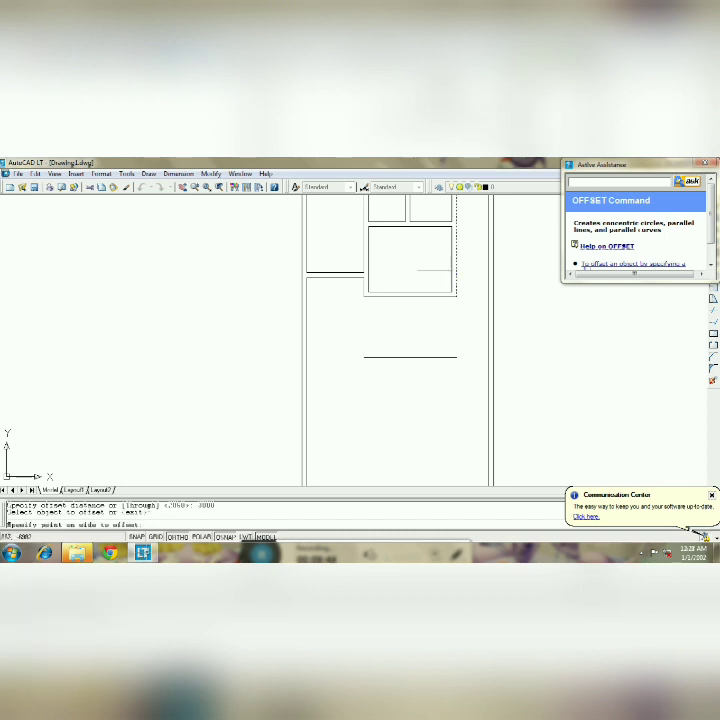
{"action": "left_click", "coordinate": [419, 285]}
{"action": "key", "text": "Escape"}
Fillet the new vertical line and the right corner lines so the box corners close
{"action": "type", "text": "f"}
{"action": "key", "text": "Return"}
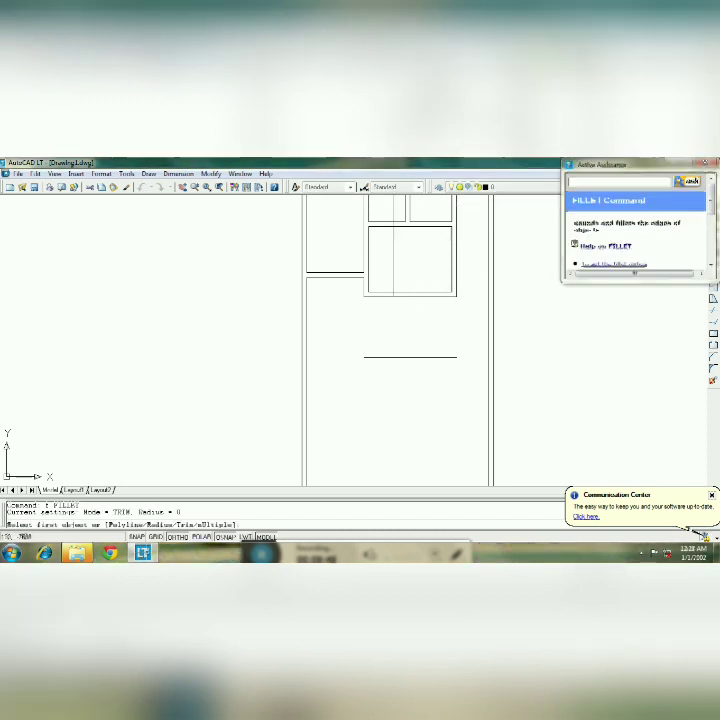
{"action": "left_click", "coordinate": [394, 281]}
{"action": "key", "text": "Return"}
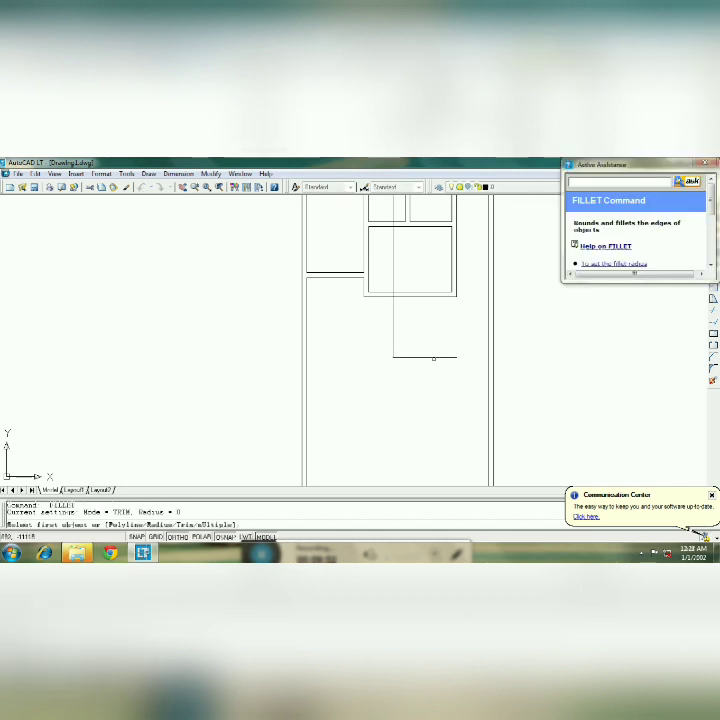
{"action": "left_click", "coordinate": [450, 356]}
{"action": "left_click", "coordinate": [456, 286]}
{"action": "key", "text": "Escape"}
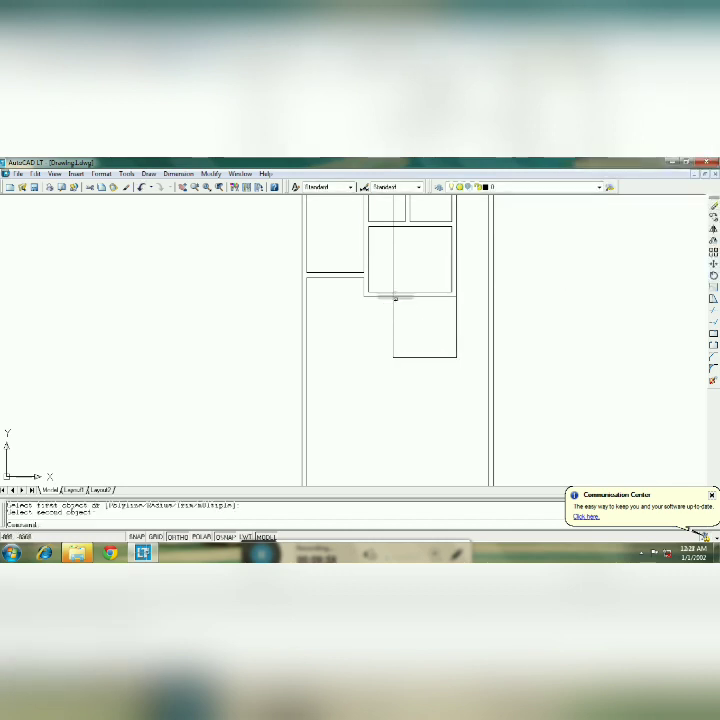
Stretch the vertical line beside the box down to meet it, then zoom back in
{"action": "left_click", "coordinate": [393, 278]}
{"action": "left_click", "coordinate": [195, 187]}
{"action": "scroll", "coordinate": [329, 281], "scroll_direction": "down", "scroll_amount": 2}
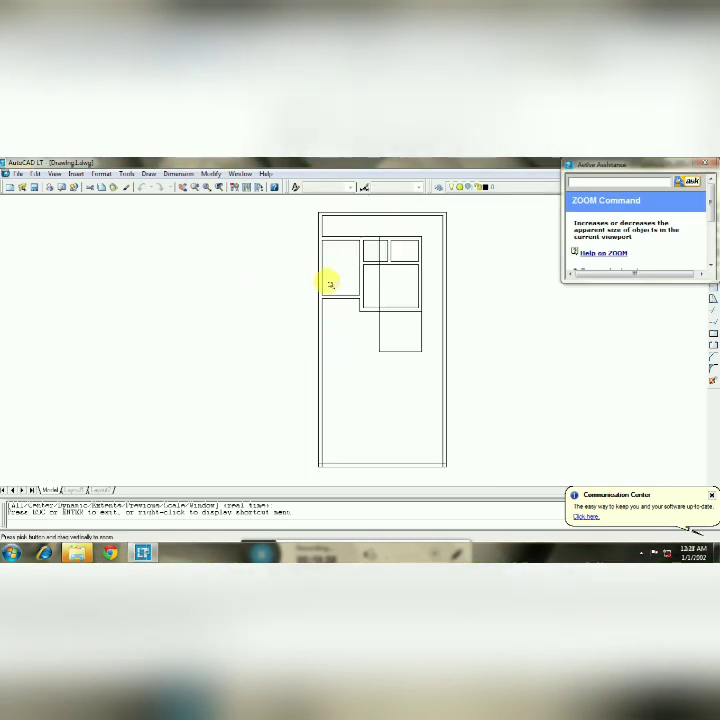
{"action": "key", "text": "Escape"}
{"action": "left_click", "coordinate": [379, 275]}
{"action": "left_click", "coordinate": [379, 236]}
{"action": "left_click", "coordinate": [379, 311]}
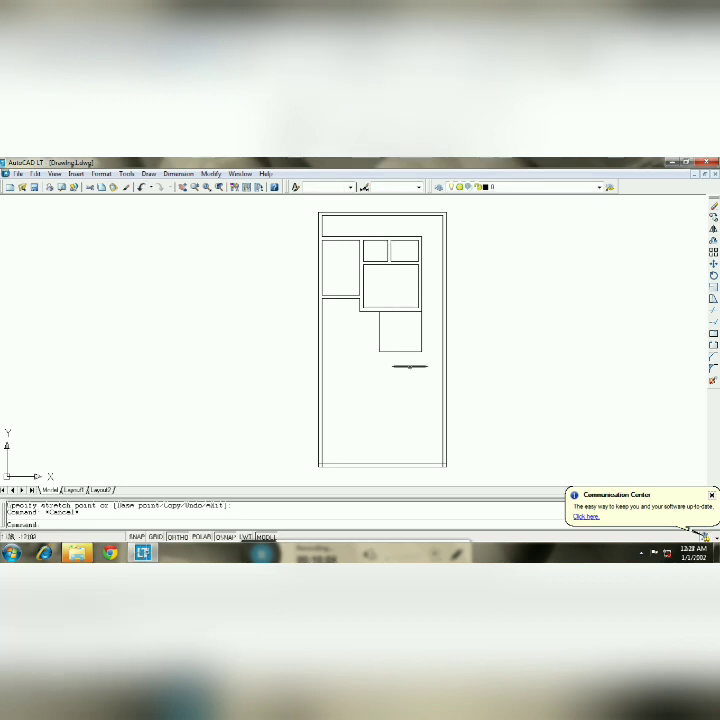
{"action": "key", "text": "Escape"}
{"action": "left_click", "coordinate": [188, 192]}
{"action": "scroll", "coordinate": [452, 339], "scroll_direction": "up", "scroll_amount": 1}
{"action": "scroll", "coordinate": [460, 340], "scroll_direction": "up", "scroll_amount": 2}
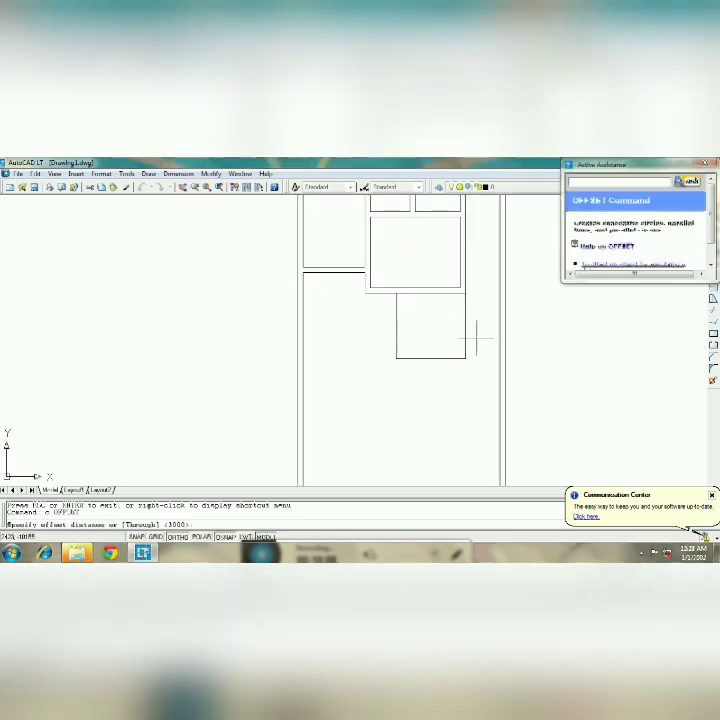
Offset the small box's outline 230 inward to create its inner copy
{"action": "type", "text": "Co"}
{"action": "key", "text": "Return"}
{"action": "type", "text": "330"}
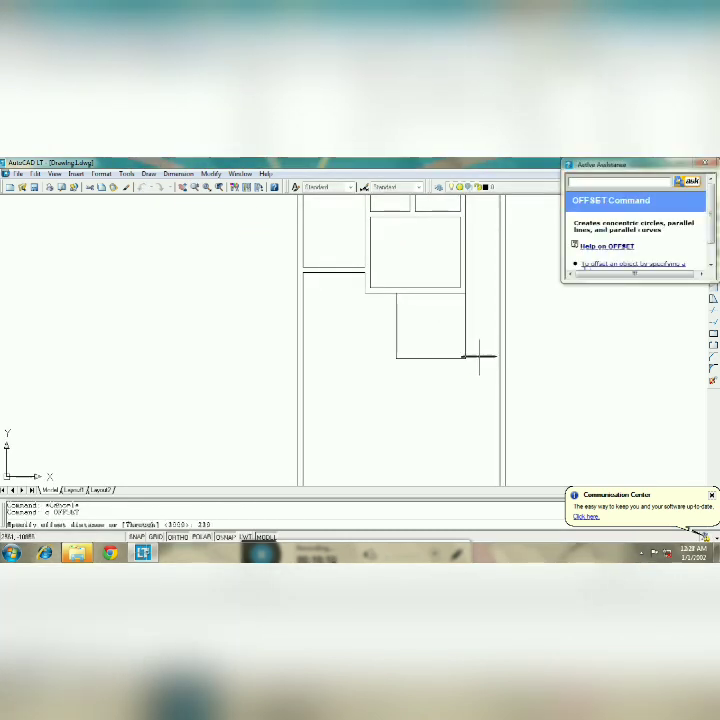
{"action": "key", "text": "Return"}
{"action": "left_click", "coordinate": [464, 321]}
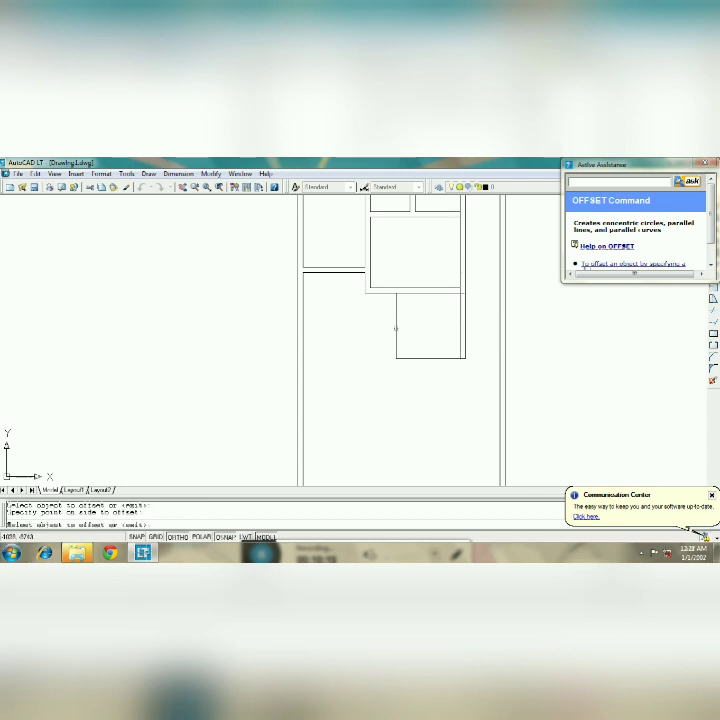
{"action": "left_click", "coordinate": [429, 355]}
Try filleting an inner line of the small box at its corner
{"action": "key", "text": "Return"}
{"action": "type", "text": "f FILLET"}
{"action": "key", "text": "Return"}
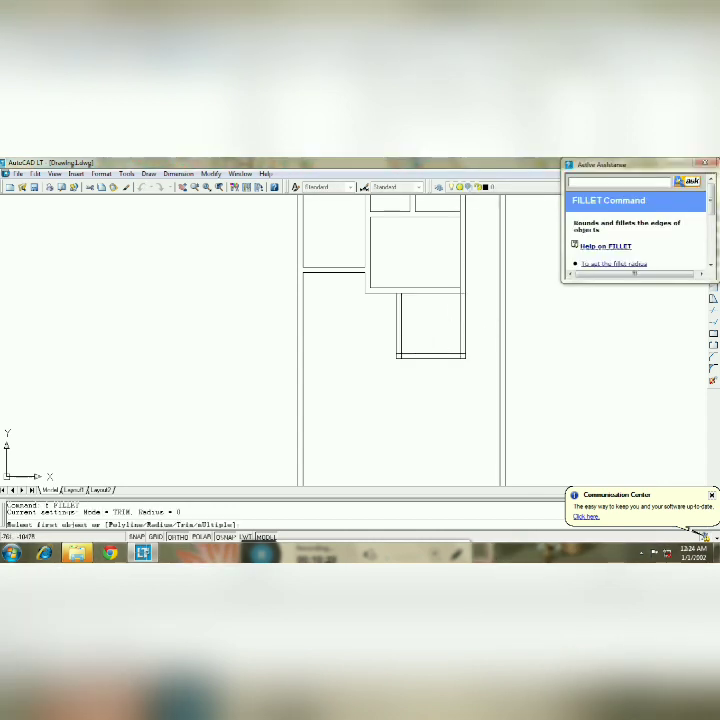
{"action": "left_click", "coordinate": [462, 342]}
{"action": "key", "text": "Escape"}
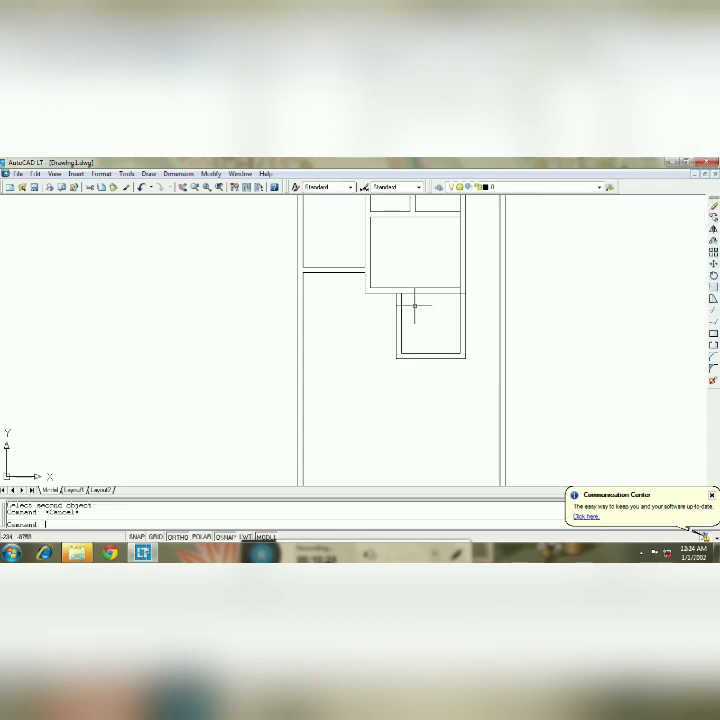
Trim the overlapping inner line ends against the small box's edges
{"action": "type", "text": "tr"}
{"action": "key", "text": "Return"}
{"action": "key", "text": "Return"}
{"action": "left_click", "coordinate": [437, 307]}
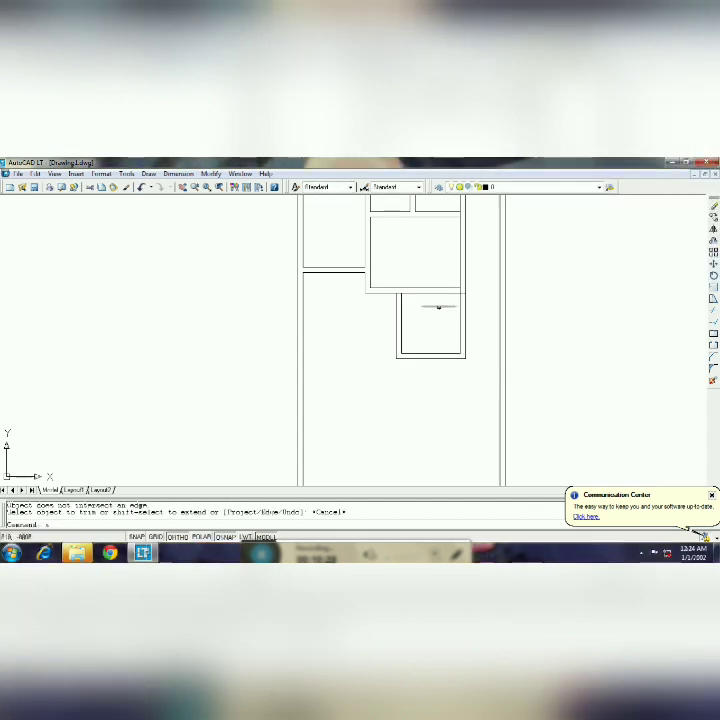
{"action": "key", "text": "Return"}
{"action": "key", "text": "Return"}
{"action": "key", "text": "Escape"}
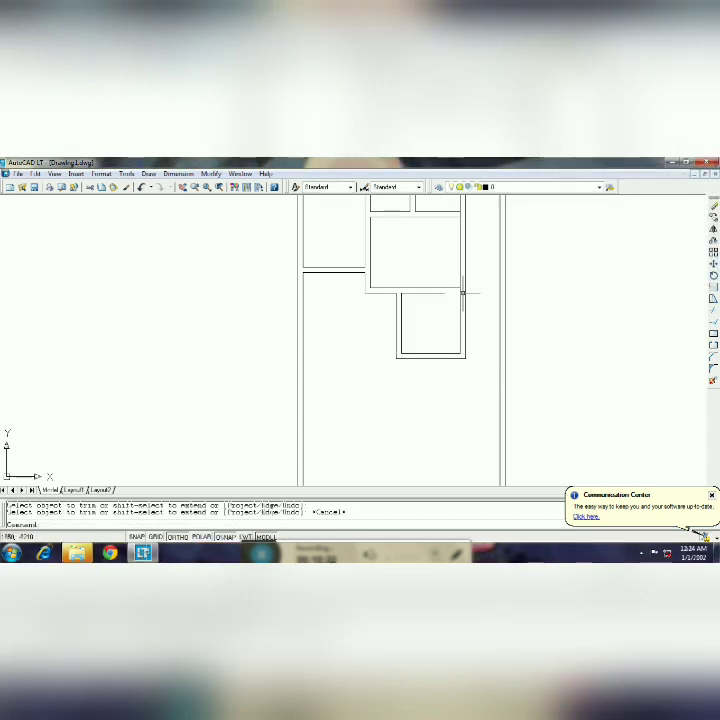
{"action": "left_click", "coordinate": [463, 293]}
{"action": "key", "text": "Return"}
{"action": "left_click", "coordinate": [471, 302]}
{"action": "key", "text": "Return"}
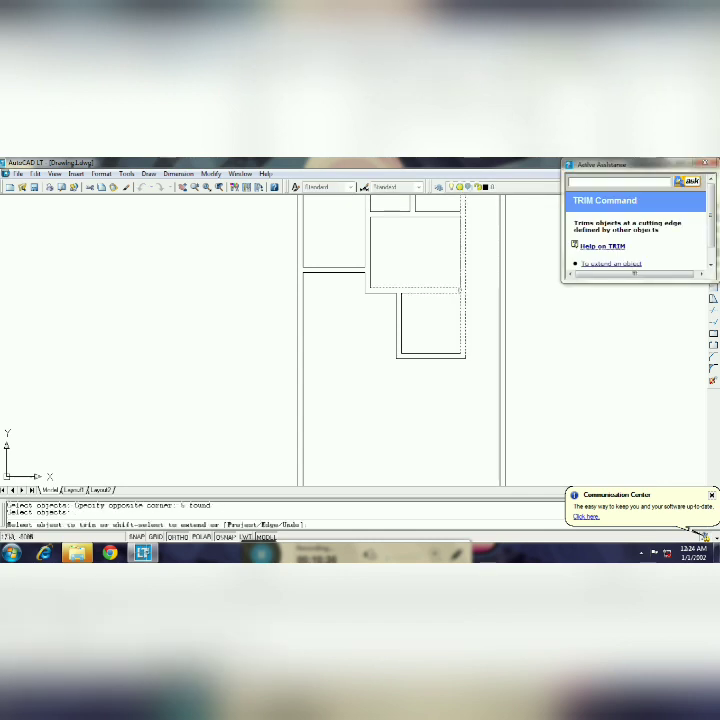
{"action": "key", "text": "Escape"}
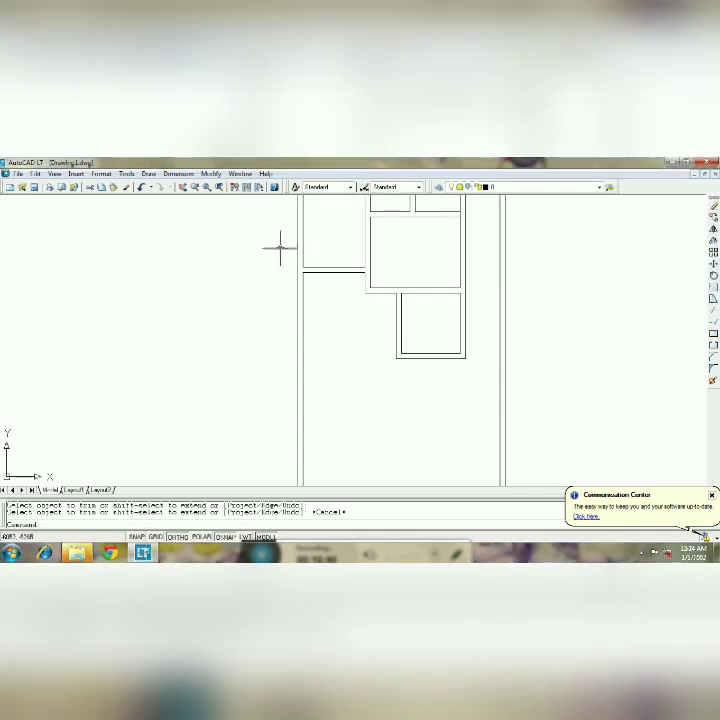
{"action": "left_click", "coordinate": [183, 189]}
{"action": "left_click_drag", "start_coordinate": [276, 299], "coordinate": [288, 283]}
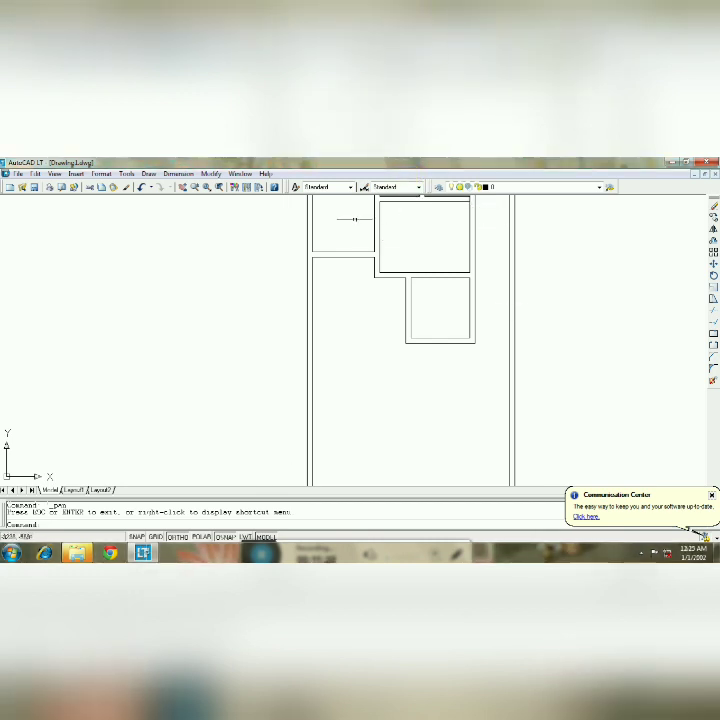
{"action": "type", "text": "e"}
Offset the left panel's horizontal line 4125 downward as a new divider
{"action": "key", "text": "Return"}
{"action": "type", "text": "5"}
{"action": "key", "text": "Return"}
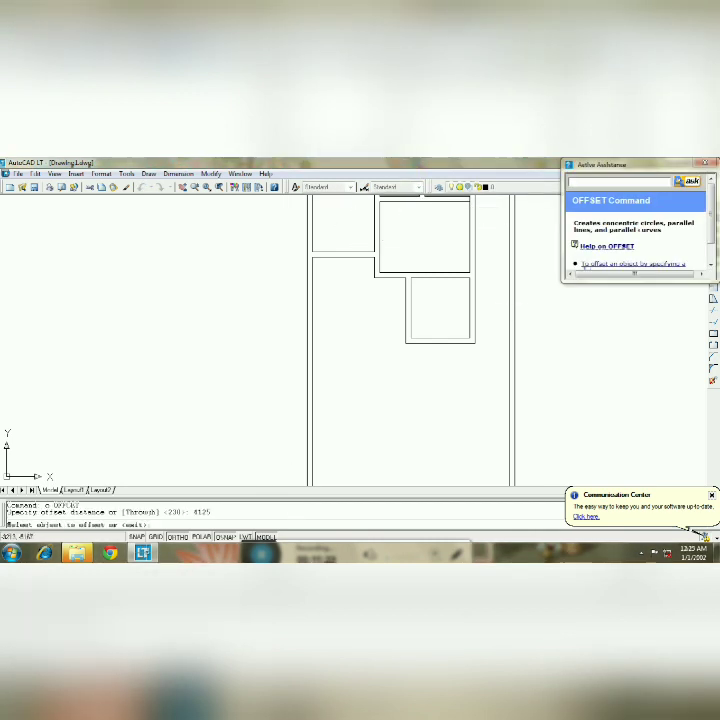
{"action": "left_click", "coordinate": [344, 257]}
{"action": "left_click", "coordinate": [356, 427]}
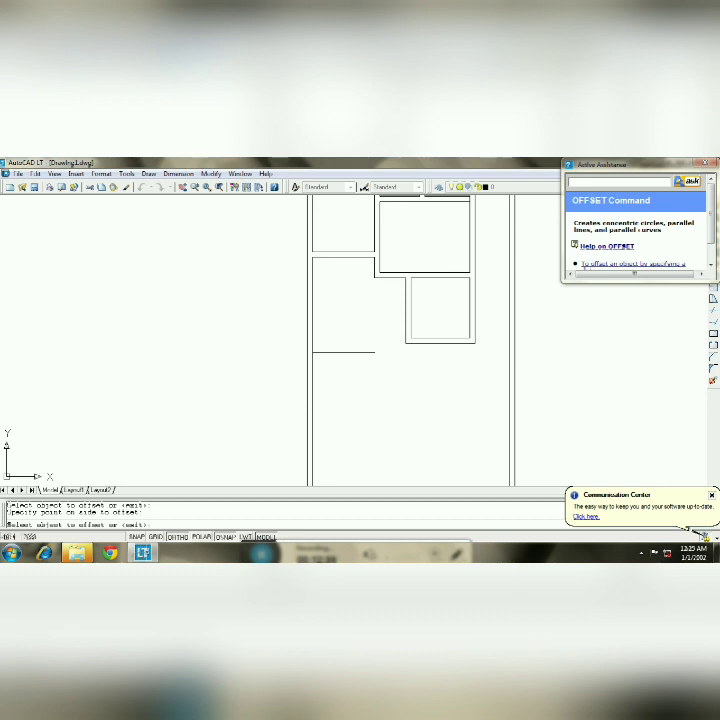
Offset the new divider 230 downward to form a double line
{"action": "left_click", "coordinate": [209, 185]}
{"action": "mouse_move", "coordinate": [252, 270]}
{"action": "left_mouse_down"}
{"action": "mouse_move", "coordinate": [217, 344]}
{"action": "mouse_move", "coordinate": [240, 318]}
{"action": "left_mouse_up"}
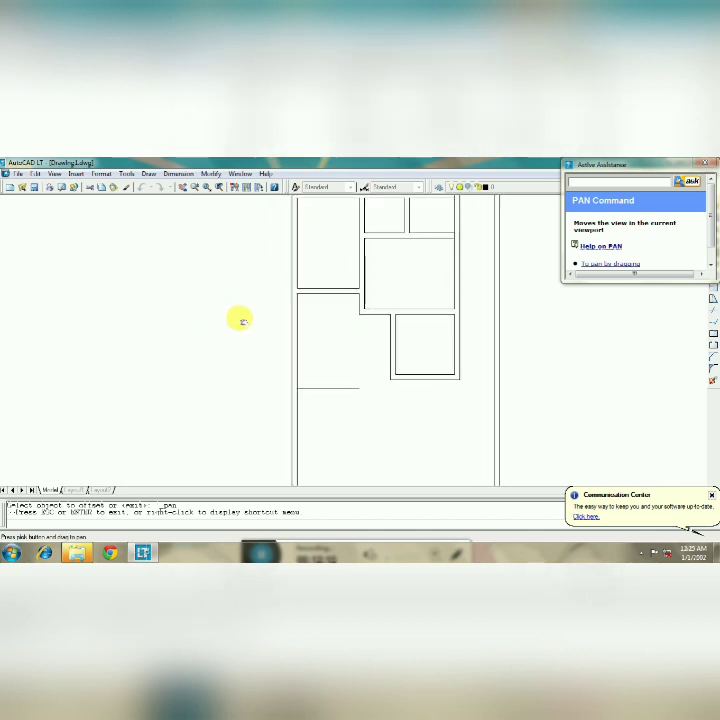
{"action": "key", "text": "Escape"}
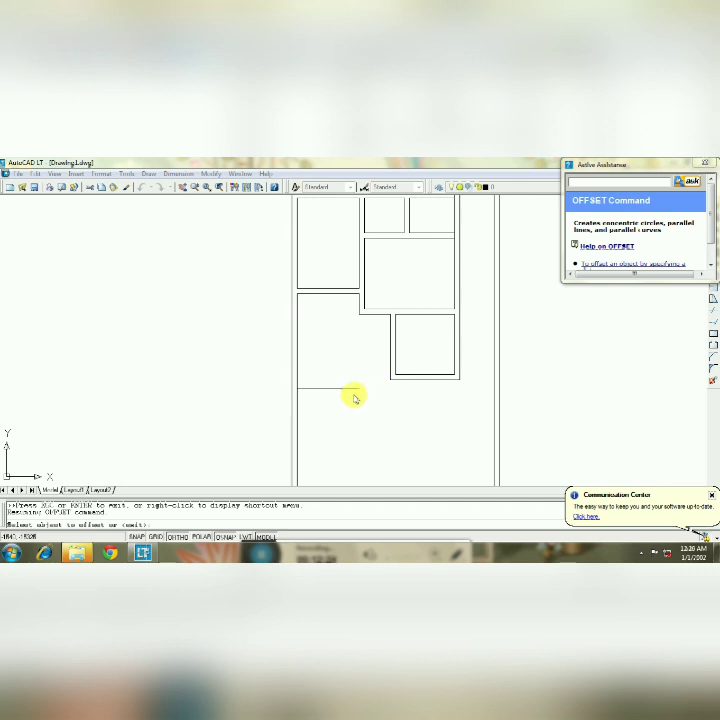
{"action": "key", "text": "Escape"}
{"action": "key", "text": "Return"}
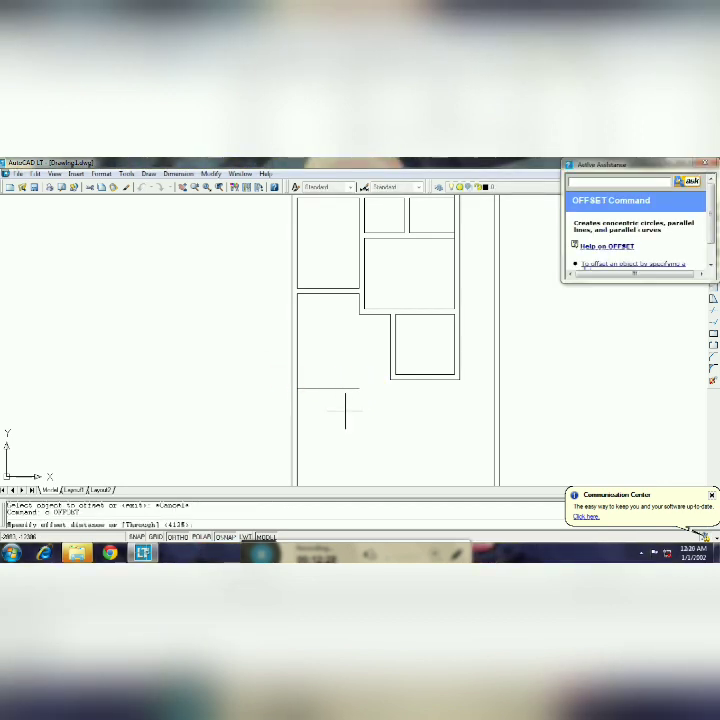
{"action": "type", "text": "230"}
{"action": "key", "text": "Return"}
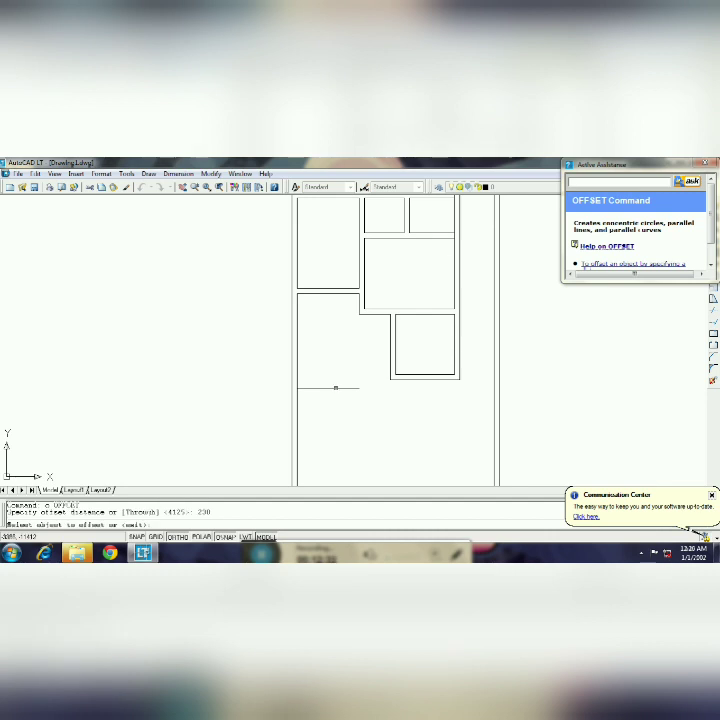
{"action": "left_click", "coordinate": [334, 387]}
{"action": "left_click", "coordinate": [338, 428]}
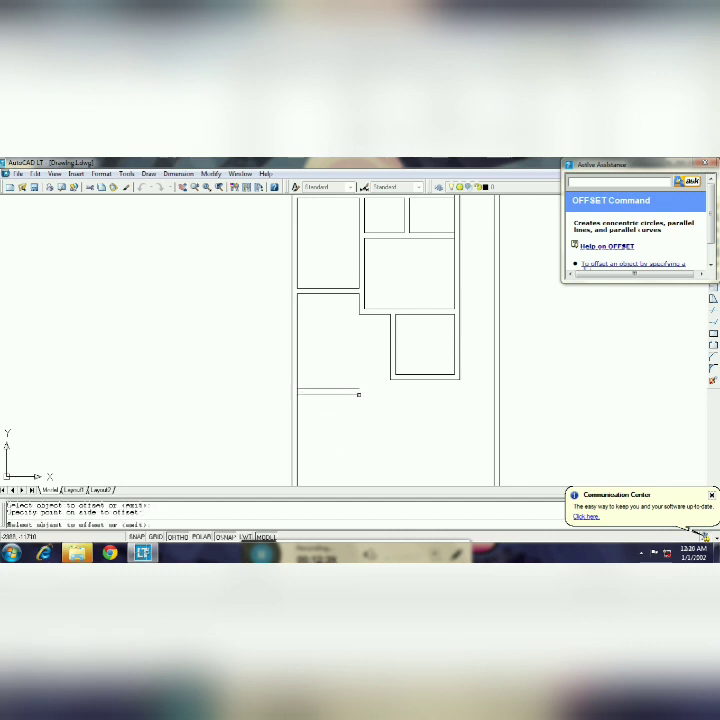
Draw a short line closing the right end of the divider pair
{"action": "key", "text": "Return"}
{"action": "type", "text": "l"}
{"action": "key", "text": "Return"}
{"action": "left_click", "coordinate": [359, 389]}
{"action": "left_click", "coordinate": [359, 395]}
{"action": "key", "text": "Return"}
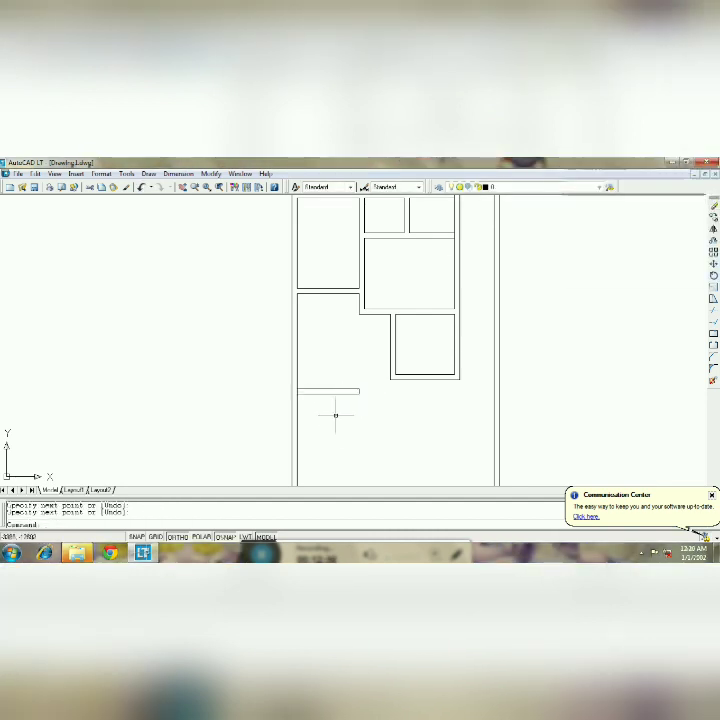
Pan down to bring the lower part of the frame into view
{"action": "type", "text": "tr"}
{"action": "key", "text": "Return"}
{"action": "key", "text": "Return"}
{"action": "key", "text": "Escape"}
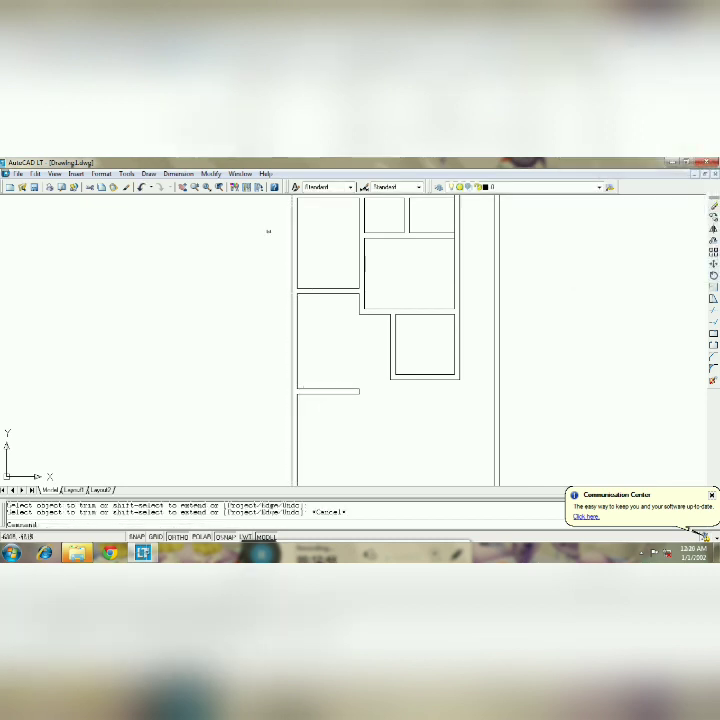
{"action": "type", "text": "p"}
{"action": "key", "text": "Return"}
{"action": "mouse_move", "coordinate": [389, 426]}
{"action": "left_mouse_down"}
{"action": "mouse_move", "coordinate": [398, 400]}
{"action": "mouse_move", "coordinate": [412, 392]}
{"action": "mouse_move", "coordinate": [398, 408]}
{"action": "left_mouse_up"}
Offset the band's lower line 300 downward, undoing a mistaken 1000 offset
{"action": "key", "text": "Escape"}
{"action": "type", "text": "o"}
{"action": "key", "text": "Return"}
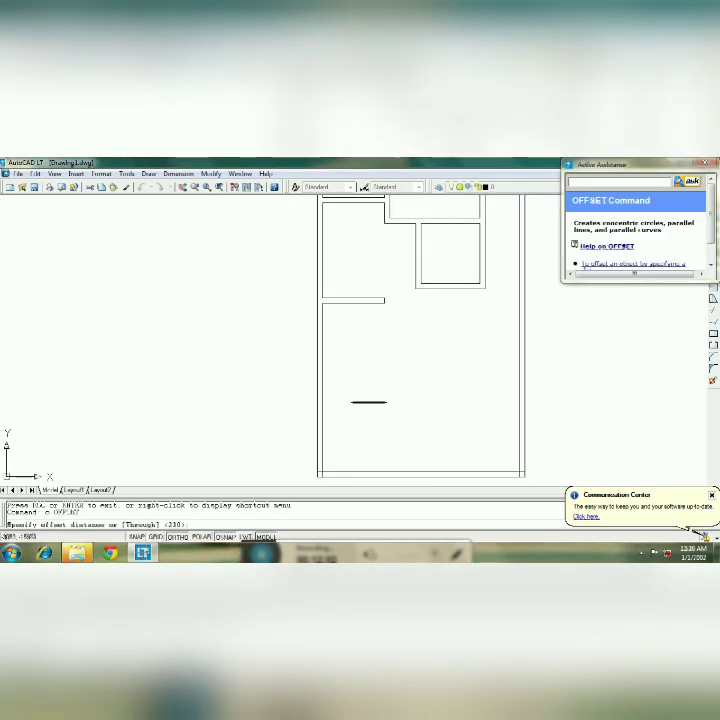
{"action": "key", "text": "Return"}
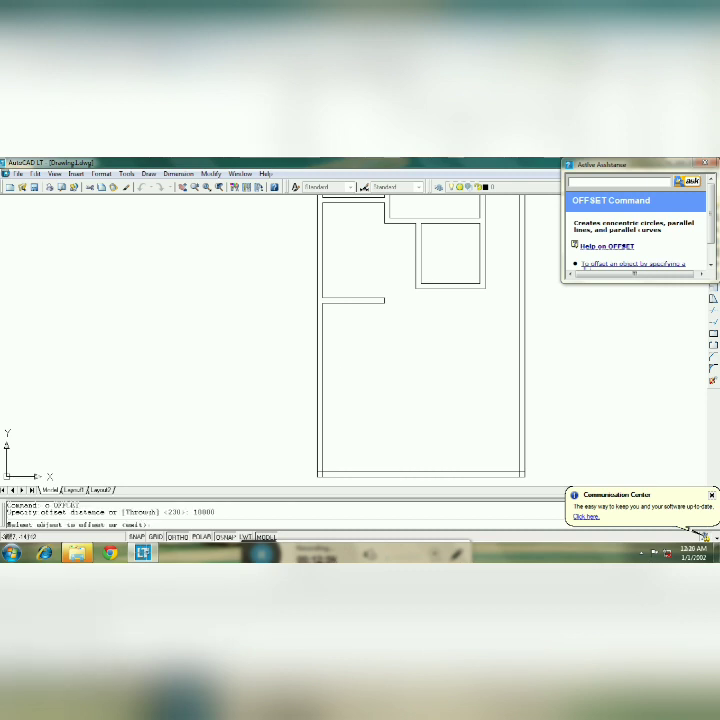
{"action": "left_click", "coordinate": [329, 301]}
{"action": "left_click", "coordinate": [333, 296]}
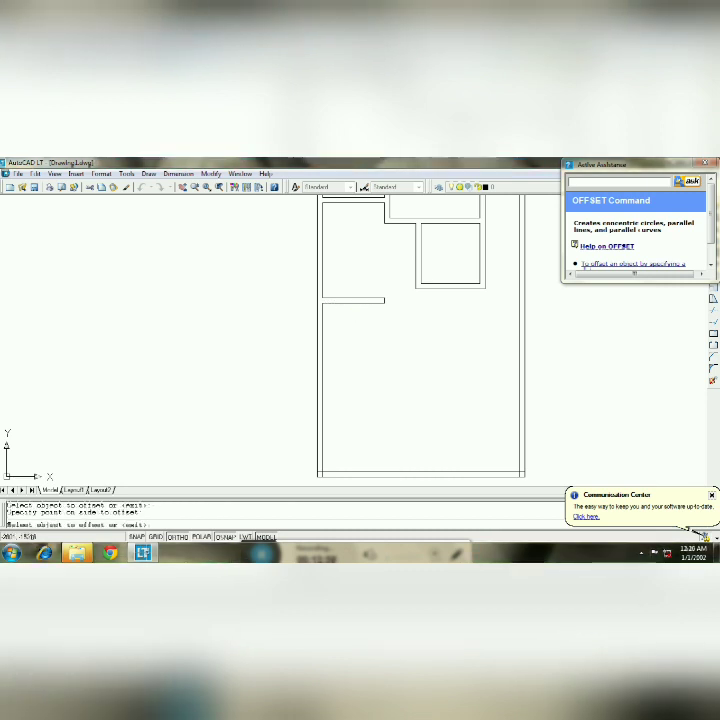
{"action": "key", "text": "ctrl+z"}
{"action": "key", "text": "Return"}
{"action": "type", "text": "300"}
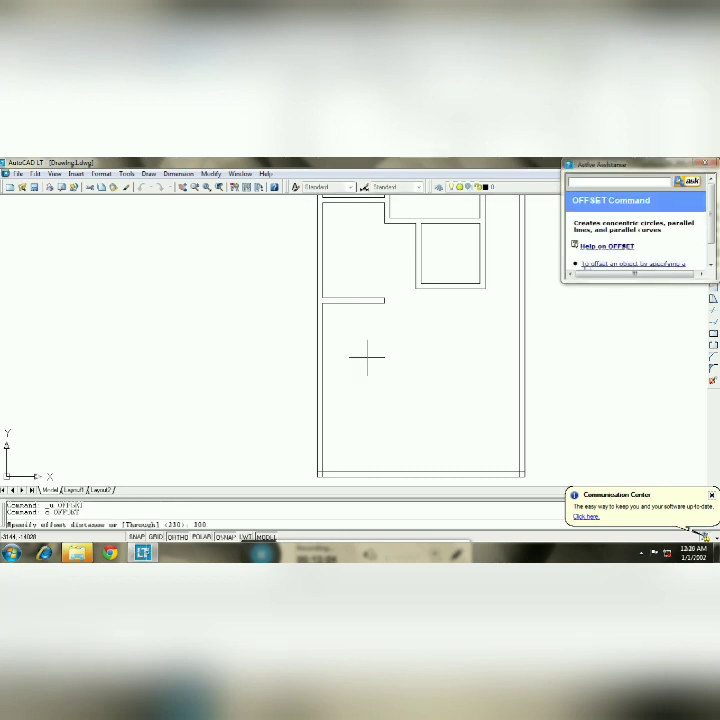
{"action": "key", "text": "Return"}
{"action": "left_click", "coordinate": [360, 300]}
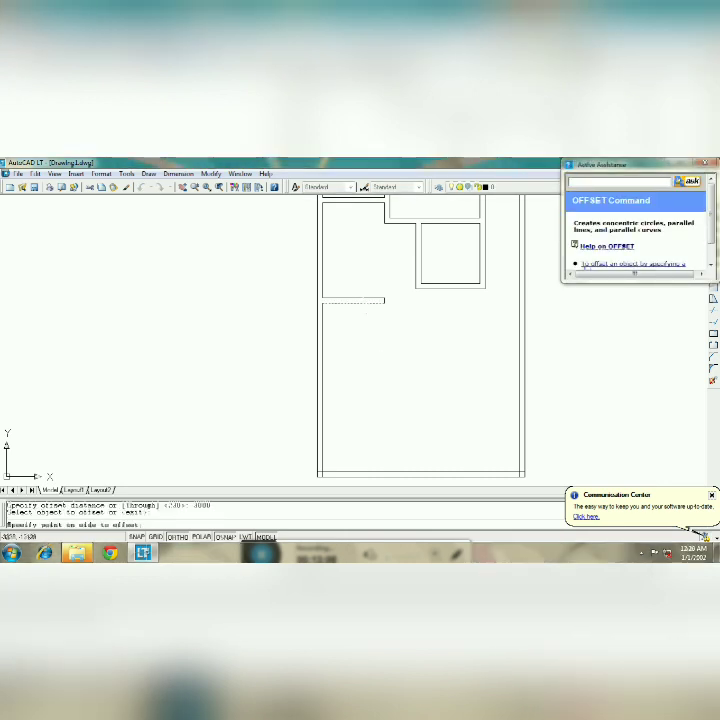
{"action": "left_click", "coordinate": [368, 383]}
{"action": "key", "text": "Escape"}
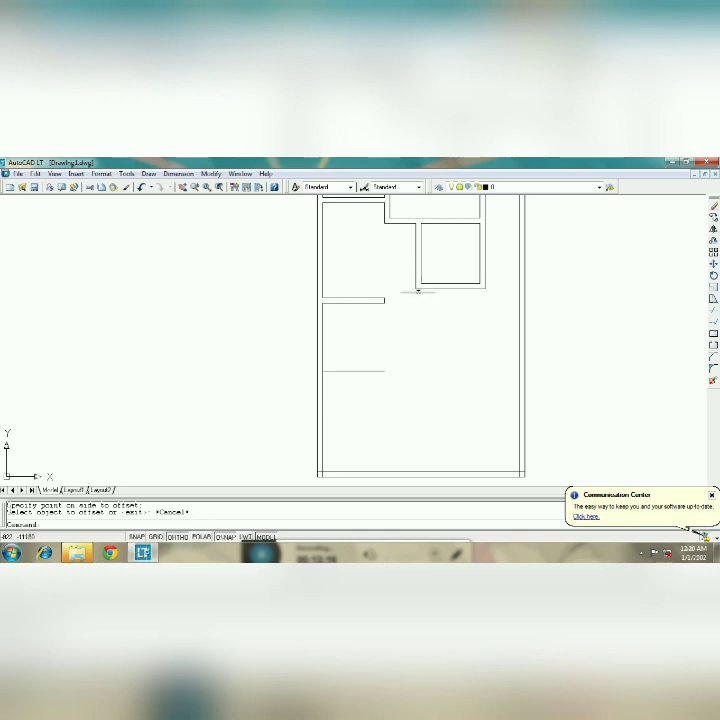
Add a base line 1500 above the frame bottom and extend the vertical line to it
{"action": "left_click", "coordinate": [416, 286]}
{"action": "left_click", "coordinate": [416, 289]}
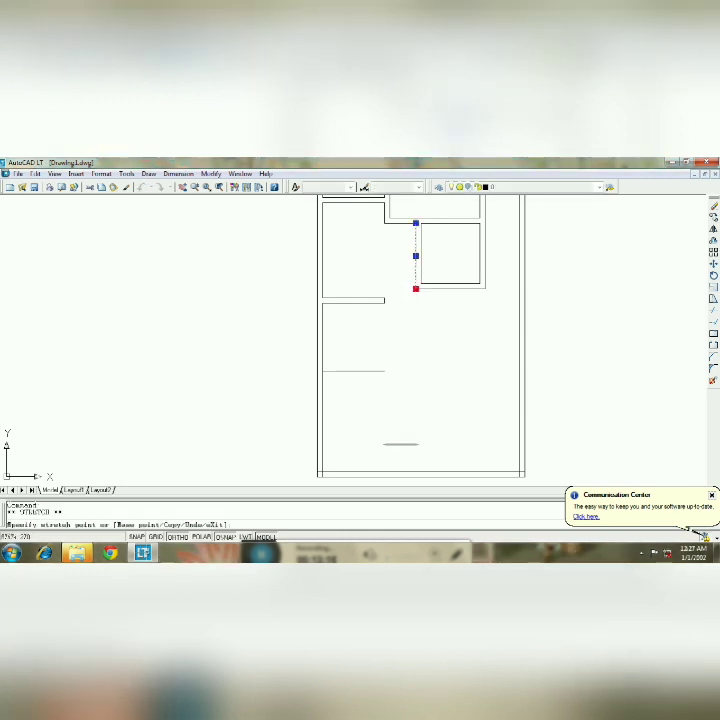
{"action": "left_click", "coordinate": [416, 425]}
{"action": "type", "text": "o"}
{"action": "key", "text": "Return"}
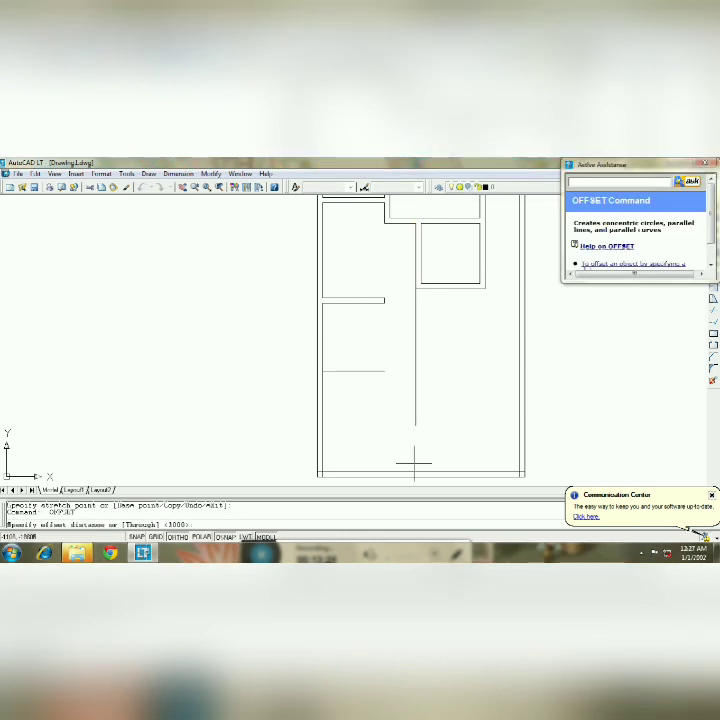
{"action": "type", "text": "3"}
{"action": "key", "text": "Return"}
{"action": "left_click", "coordinate": [415, 470]}
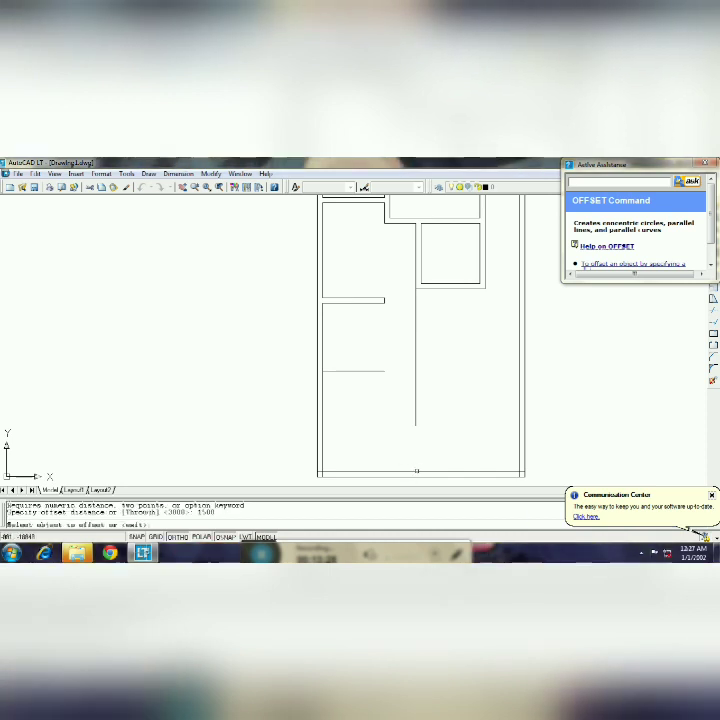
{"action": "left_click", "coordinate": [416, 425]}
{"action": "key", "text": "Escape"}
{"action": "left_click", "coordinate": [417, 415]}
{"action": "left_click", "coordinate": [416, 426]}
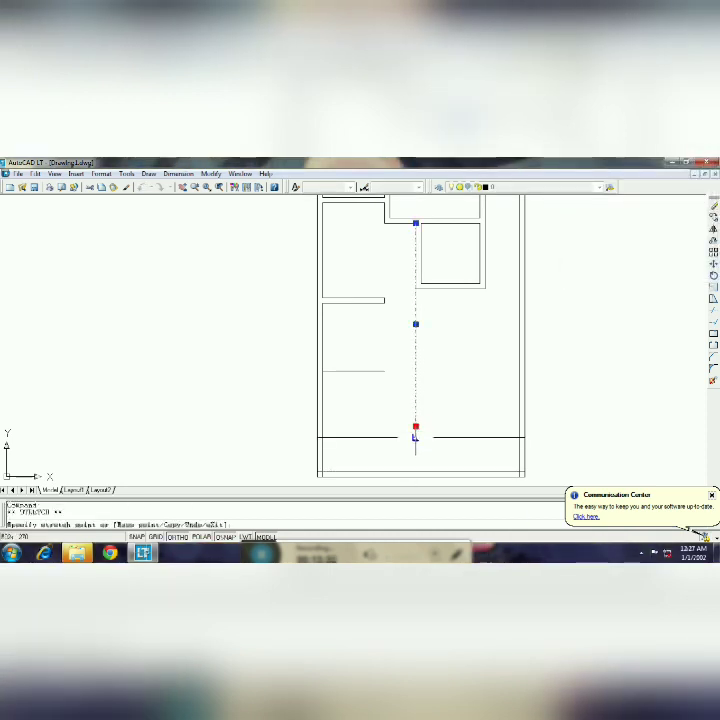
{"action": "left_click", "coordinate": [416, 437]}
{"action": "key", "text": "Escape"}
Fillet the lower panel's top corner and add a 230 inner wall line joined at its corner
{"action": "type", "text": "f"}
{"action": "key", "text": "Return"}
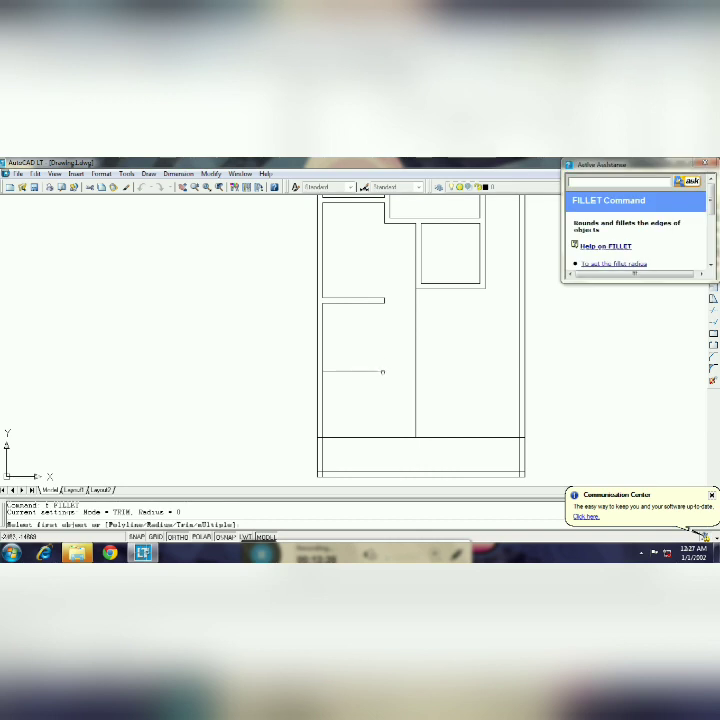
{"action": "left_click", "coordinate": [383, 371]}
{"action": "left_click", "coordinate": [415, 390]}
{"action": "type", "text": "o"}
{"action": "key", "text": "Return"}
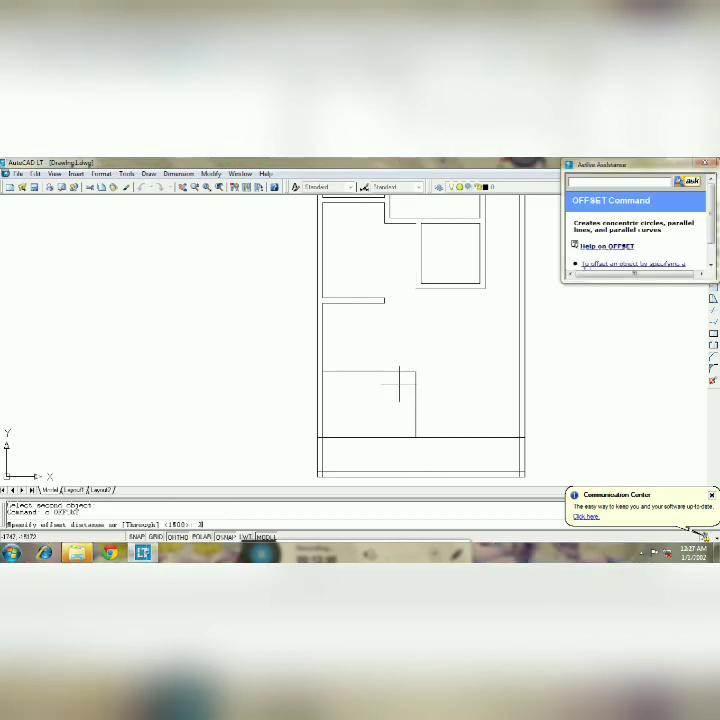
{"action": "type", "text": "230"}
{"action": "key", "text": "Return"}
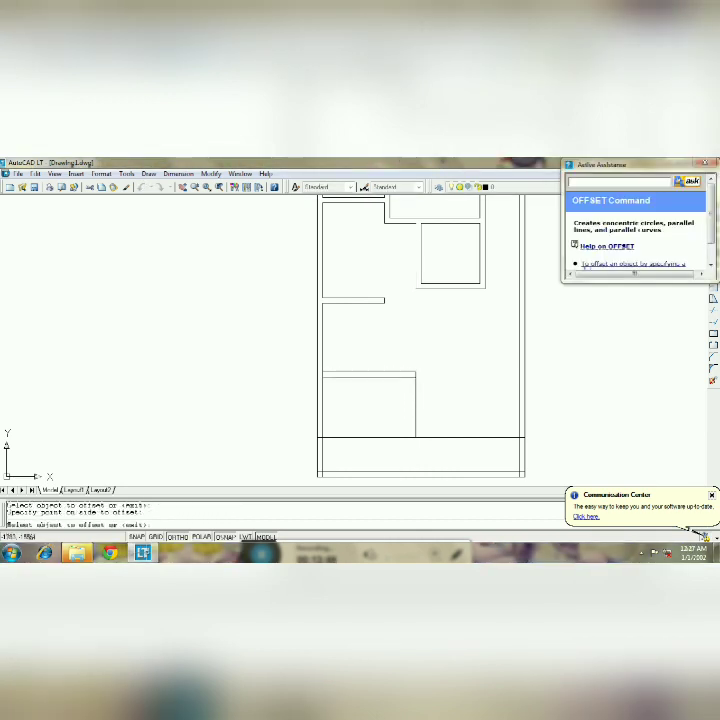
{"action": "left_click", "coordinate": [416, 400]}
{"action": "left_click", "coordinate": [413, 399]}
{"action": "key", "text": "Escape"}
{"action": "type", "text": "f"}
{"action": "key", "text": "Return"}
{"action": "left_click", "coordinate": [410, 379]}
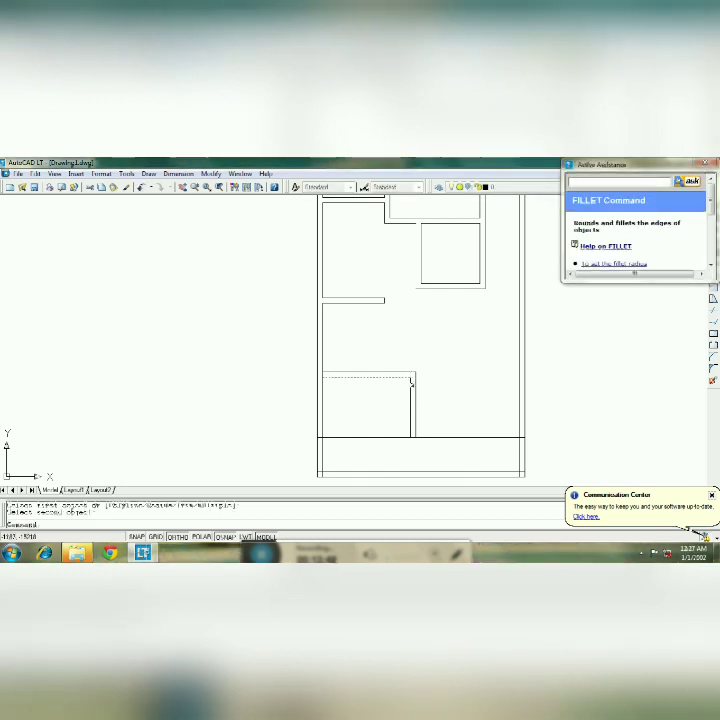
{"action": "key", "text": "Escape"}
Stretch the base line's left end to the inner wall and fillet the bottom-right corner
{"action": "type", "text": "tr"}
{"action": "key", "text": "Return"}
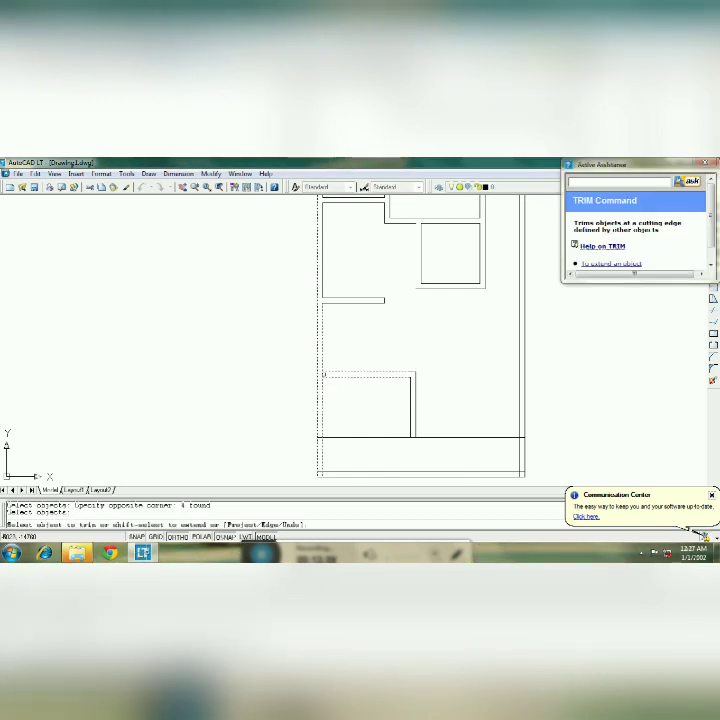
{"action": "key", "text": "Escape"}
{"action": "left_click", "coordinate": [360, 437]}
{"action": "left_click", "coordinate": [318, 437]}
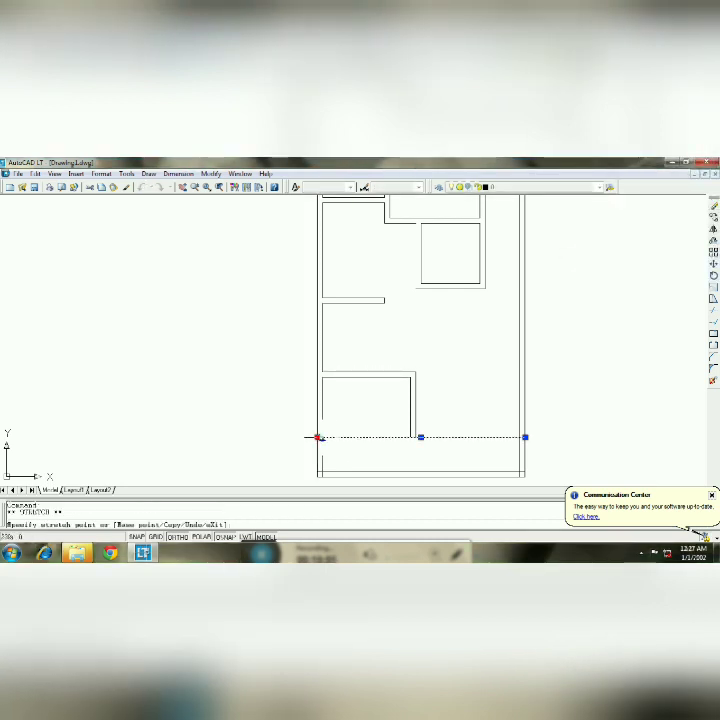
{"action": "left_click", "coordinate": [322, 437]}
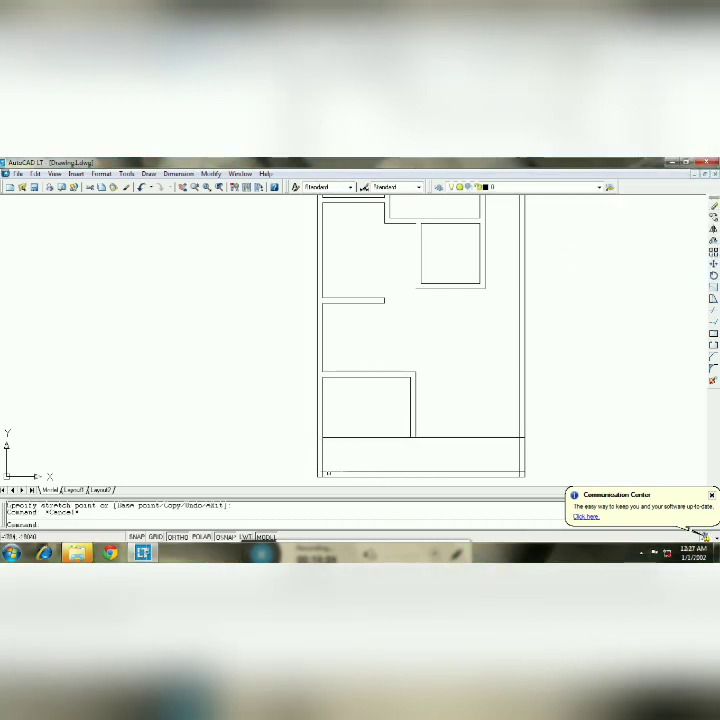
{"action": "key", "text": "Escape"}
{"action": "type", "text": "f"}
{"action": "key", "text": "Return"}
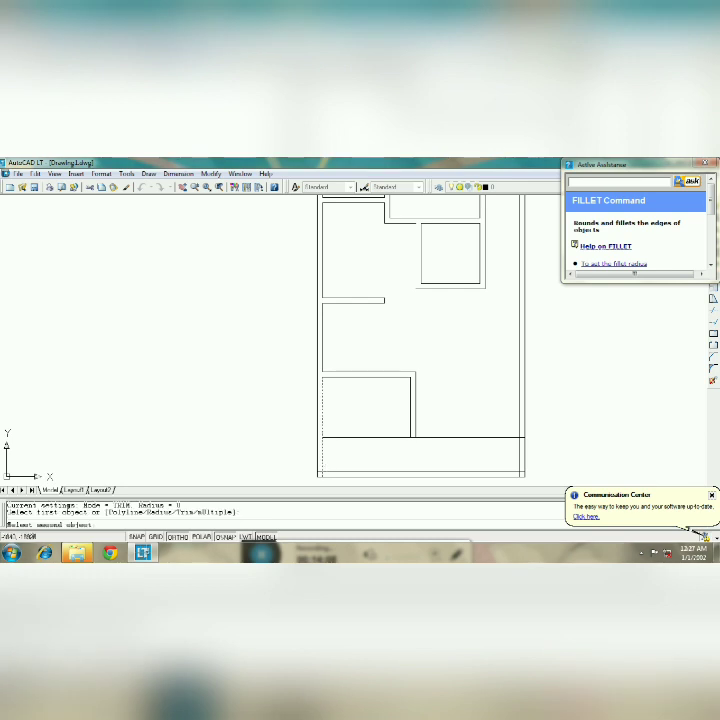
{"action": "left_click", "coordinate": [514, 470]}
{"action": "left_click", "coordinate": [523, 475]}
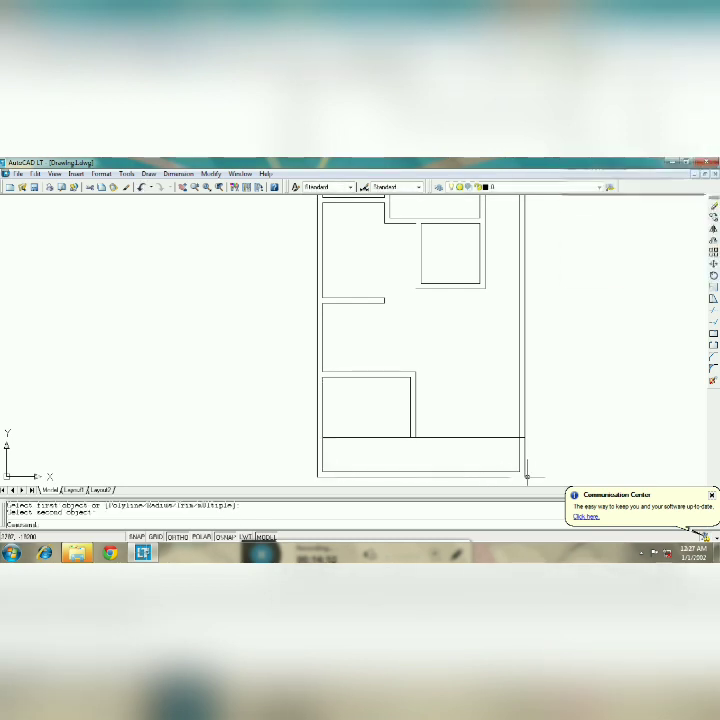
Offset the lower panel's top line 230 downward and fillet it to the panel wall
{"action": "left_click", "coordinate": [185, 192]}
{"action": "left_click_drag", "start_coordinate": [419, 448], "coordinate": [397, 383]}
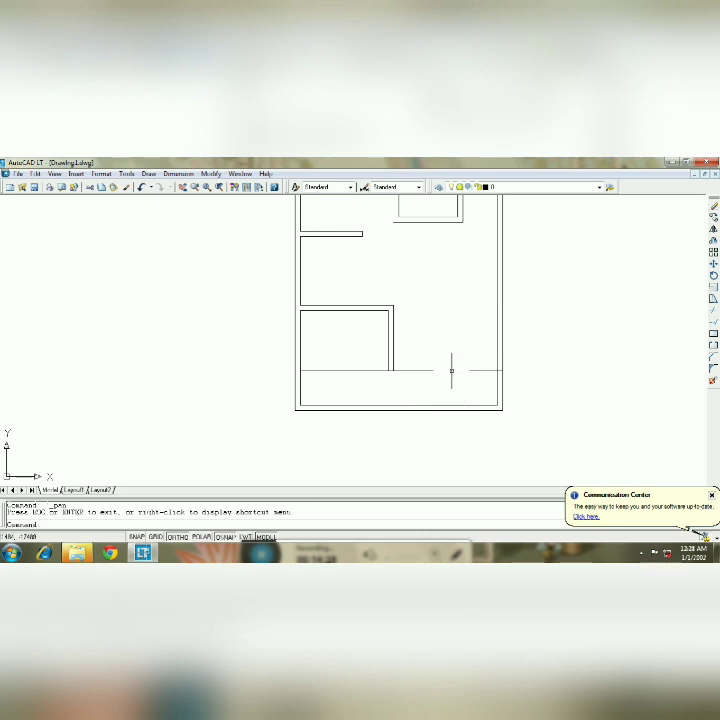
{"action": "key", "text": "Escape"}
{"action": "left_click", "coordinate": [451, 371]}
{"action": "key", "text": "Return"}
{"action": "type", "text": "230"}
{"action": "key", "text": "Return"}
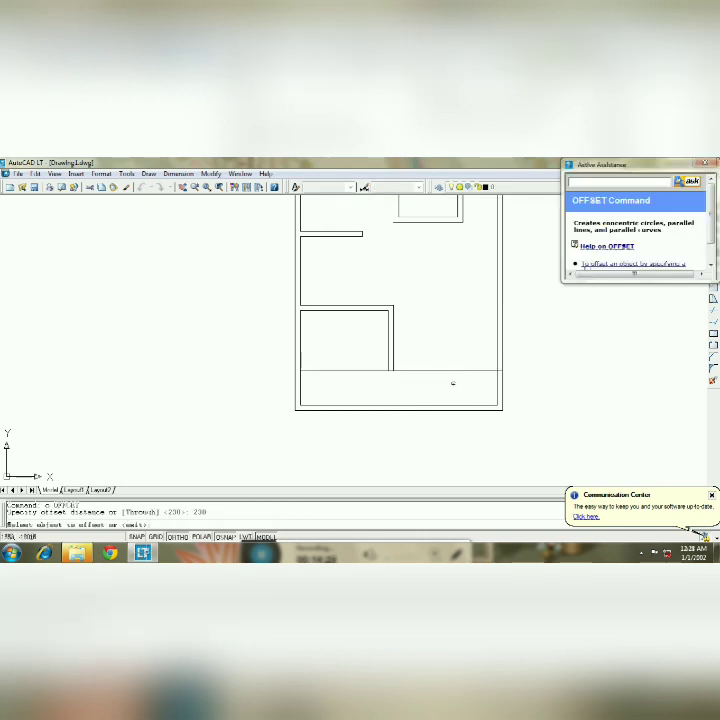
{"action": "left_click", "coordinate": [446, 370]}
{"action": "left_click", "coordinate": [440, 385]}
{"action": "key", "text": "Return"}
{"action": "type", "text": "f"}
{"action": "key", "text": "Return"}
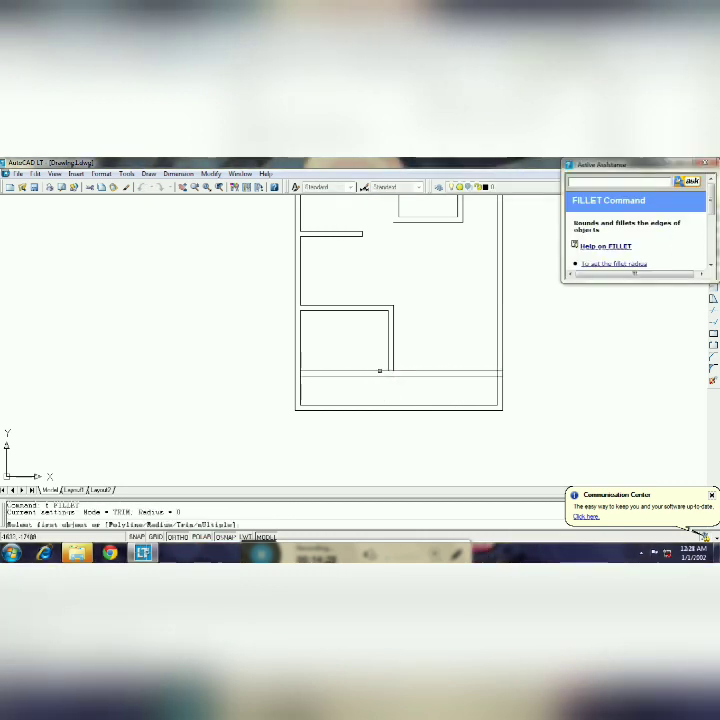
{"action": "left_click", "coordinate": [388, 368]}
{"action": "left_click", "coordinate": [393, 345]}
Draw a vertical divider line dropping toward the lower-left box
{"action": "type", "text": "tr"}
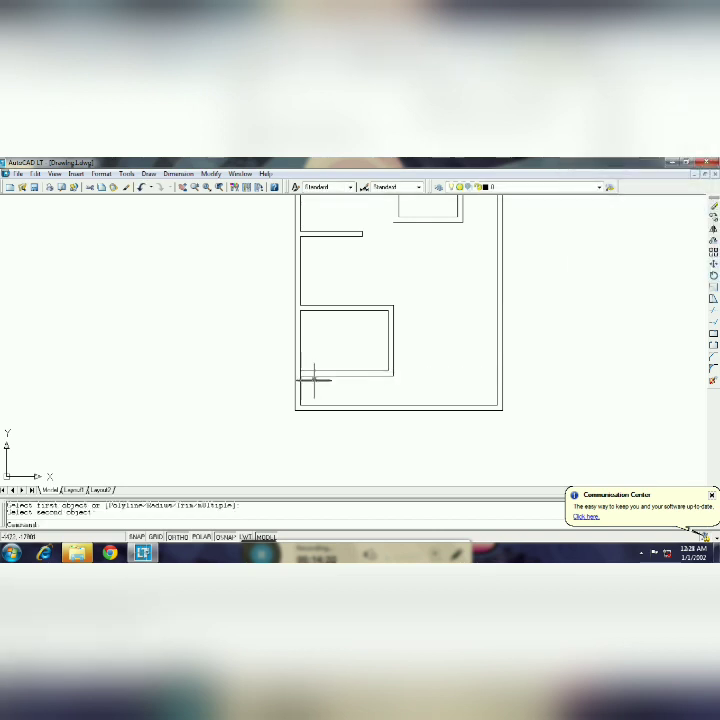
{"action": "key", "text": "Return"}
{"action": "key", "text": "Return"}
{"action": "key", "text": "Escape"}
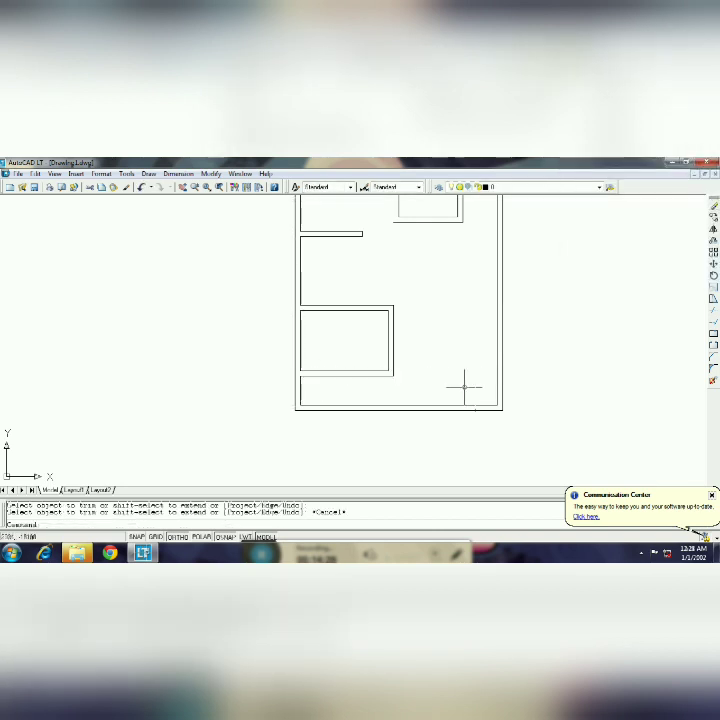
{"action": "left_click", "coordinate": [185, 188]}
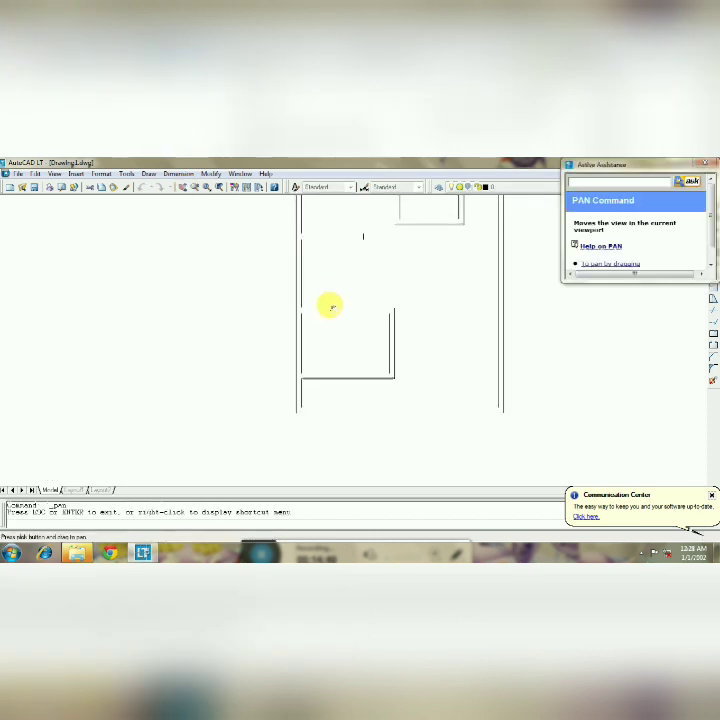
{"action": "left_click_drag", "start_coordinate": [329, 305], "coordinate": [320, 410]}
{"action": "key", "text": "Escape"}
{"action": "type", "text": "l"}
{"action": "key", "text": "Return"}
{"action": "left_click", "coordinate": [380, 254]}
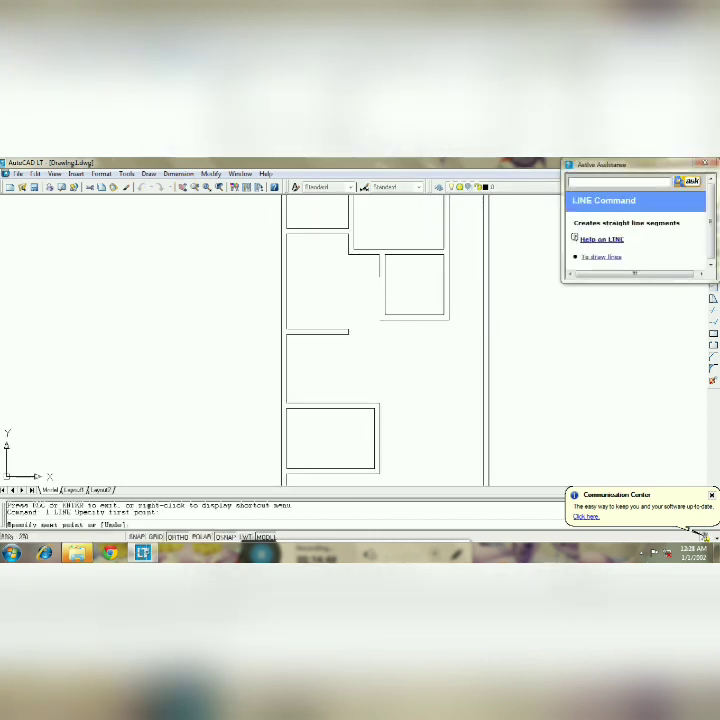
{"action": "left_click", "coordinate": [380, 320]}
{"action": "key", "text": "Return"}
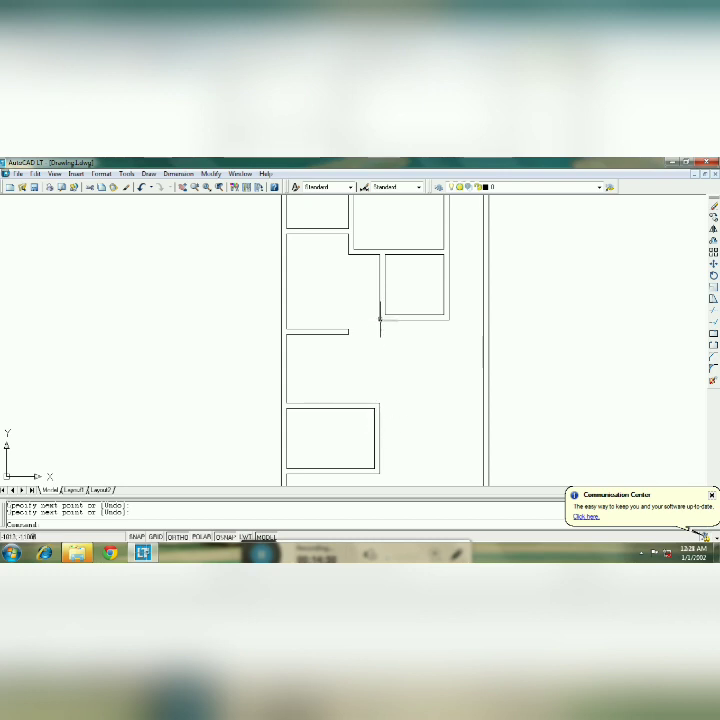
Offset the vertical wall line rightward and select the stray vertical line for removal
{"action": "type", "text": "l"}
{"action": "key", "text": "Return"}
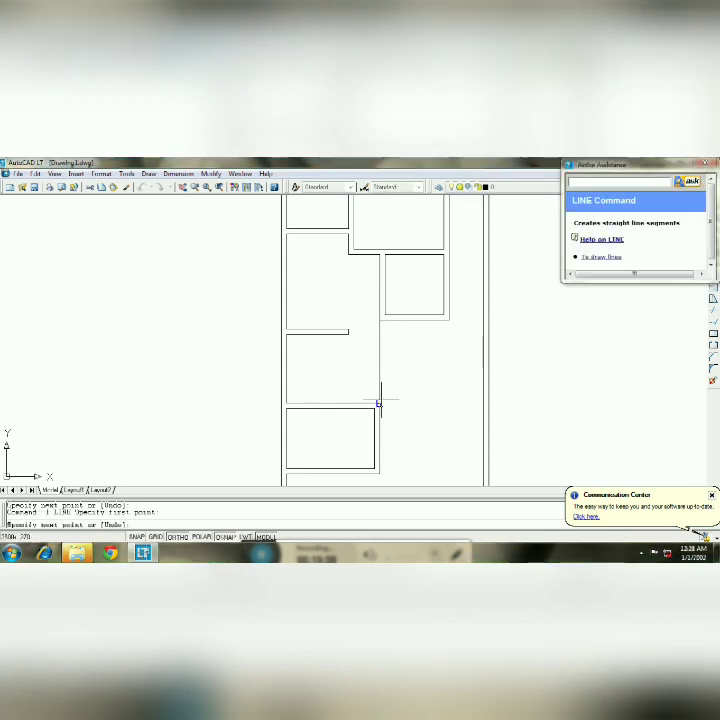
{"action": "key", "text": "Return"}
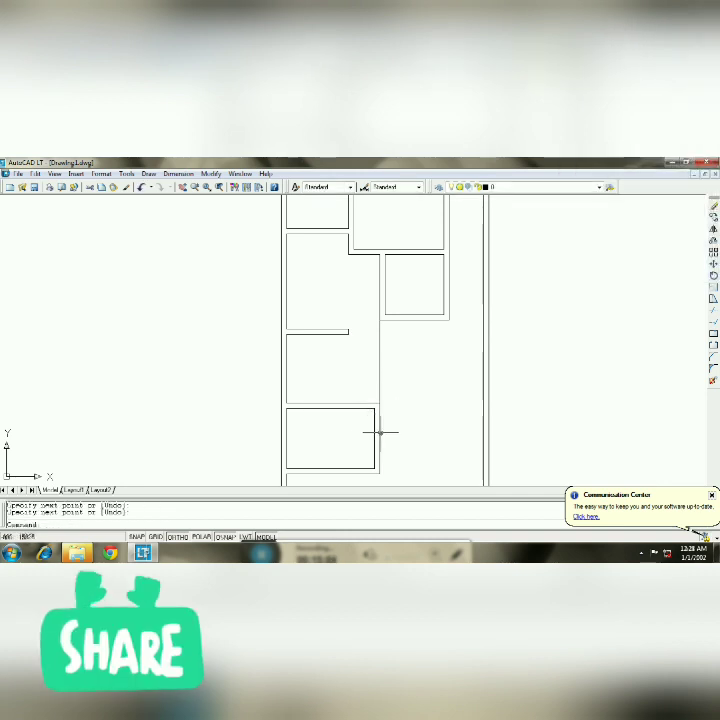
{"action": "type", "text": "o"}
{"action": "key", "text": "Return"}
{"action": "key", "text": "Return"}
{"action": "left_click", "coordinate": [380, 431]}
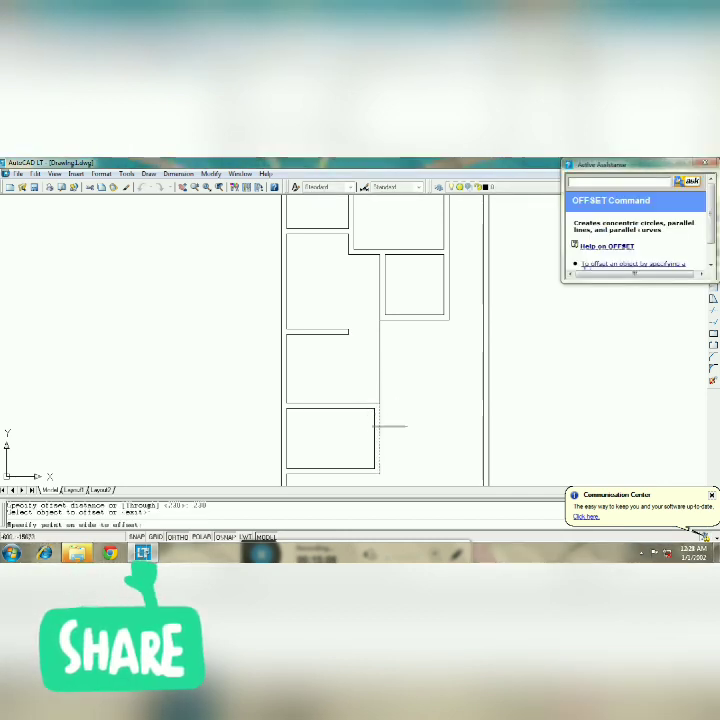
{"action": "left_click", "coordinate": [381, 415]}
{"action": "key", "text": "Return"}
{"action": "left_click", "coordinate": [375, 437]}
Delete the unwanted vertical line and the horizontal line above the lower panel, undoing one extra deletion
{"action": "key", "text": "Delete"}
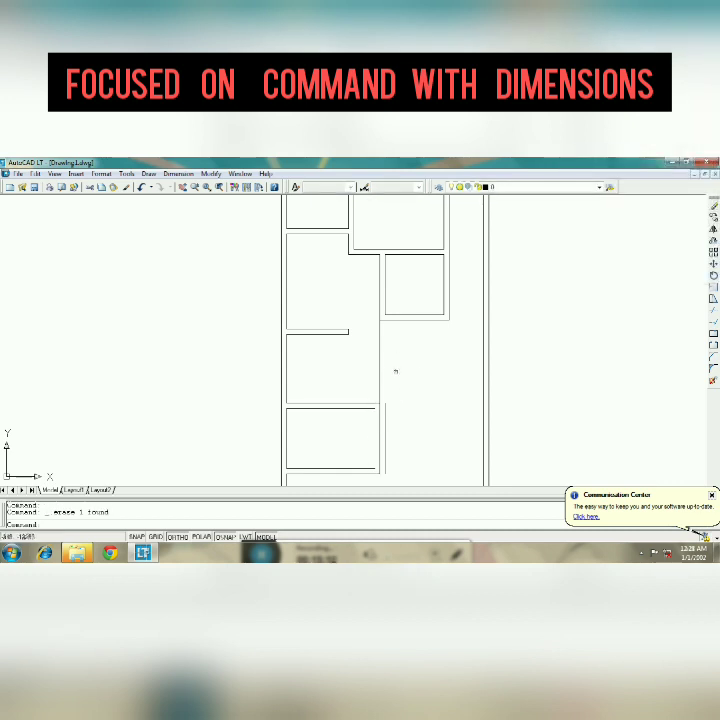
{"action": "left_click", "coordinate": [377, 403]}
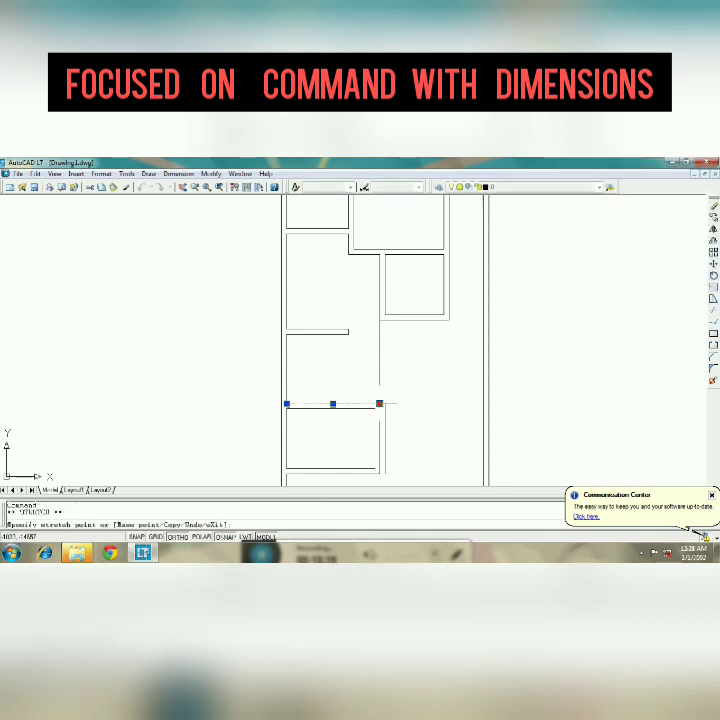
{"action": "key", "text": "Delete"}
{"action": "left_click", "coordinate": [384, 473]}
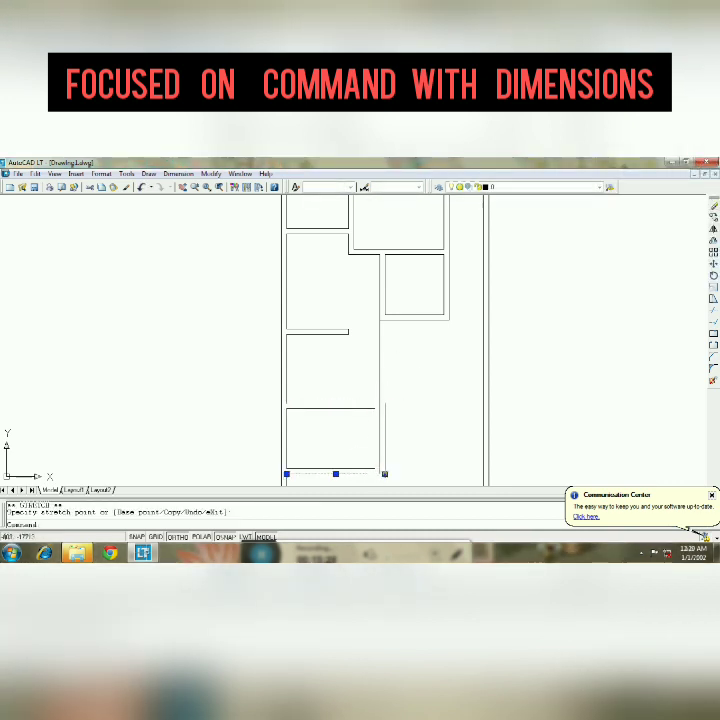
{"action": "key", "text": "ctrl+z"}
{"action": "key", "text": "Return"}
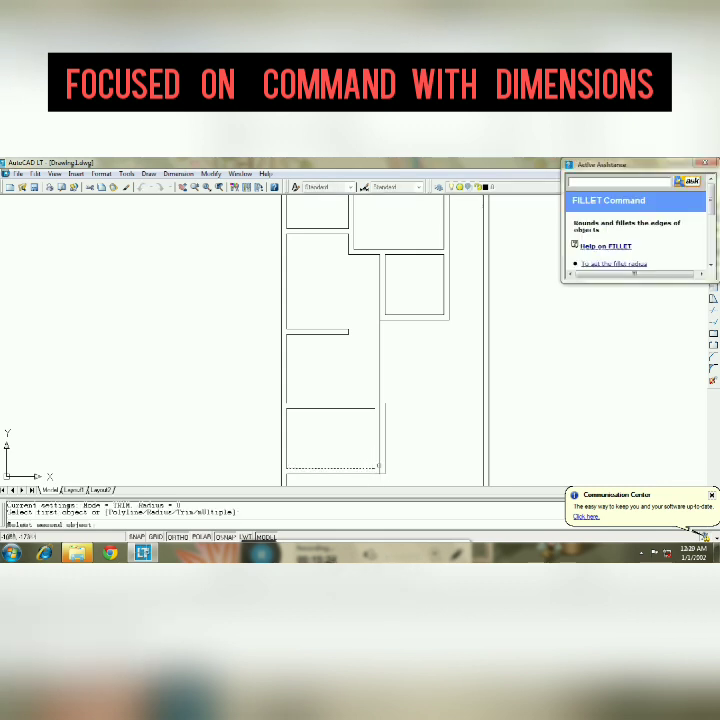
{"action": "key", "text": "Escape"}
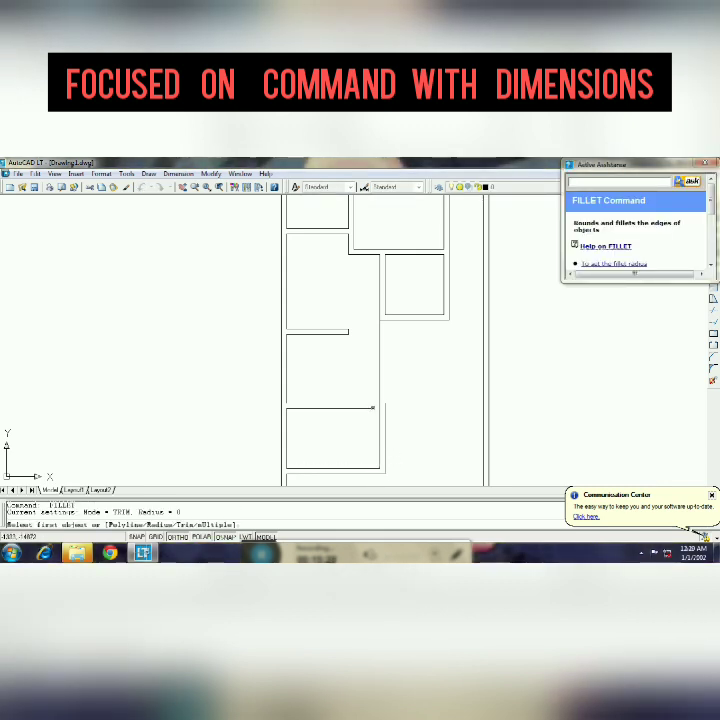
{"action": "left_click", "coordinate": [372, 408]}
{"action": "left_click", "coordinate": [380, 408]}
{"action": "key", "text": "Escape"}
Draw a horizontal line from the new inner vertical line toward the right panel
{"action": "type", "text": "o"}
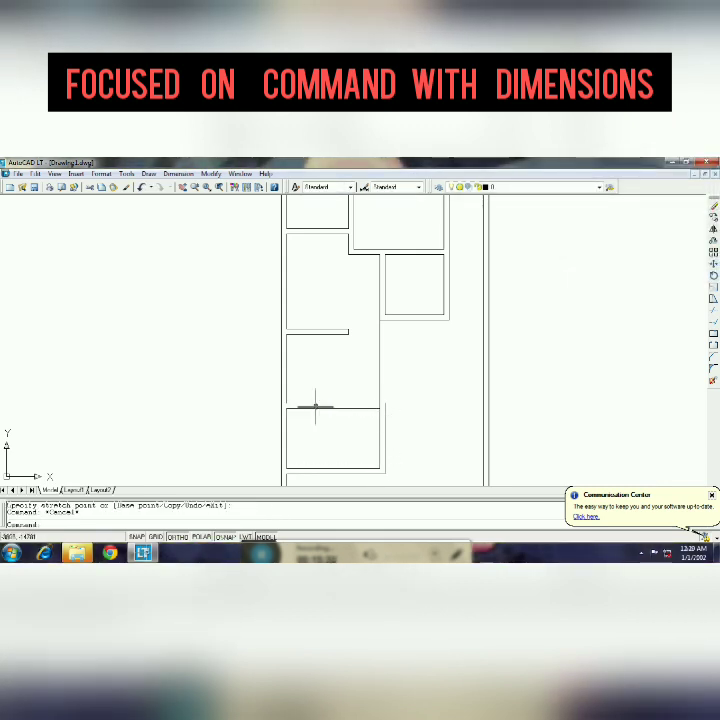
{"action": "key", "text": "Return"}
{"action": "key", "text": "Escape"}
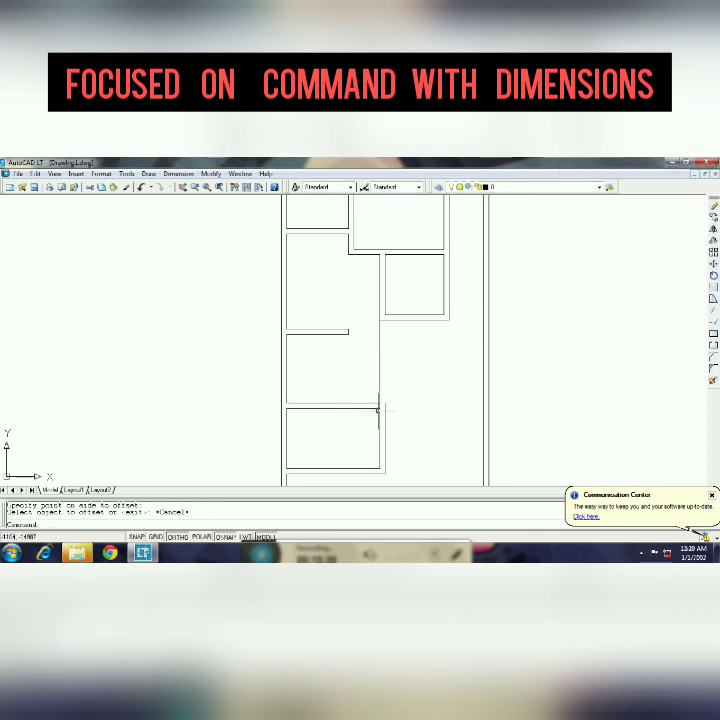
{"action": "left_click", "coordinate": [376, 405]}
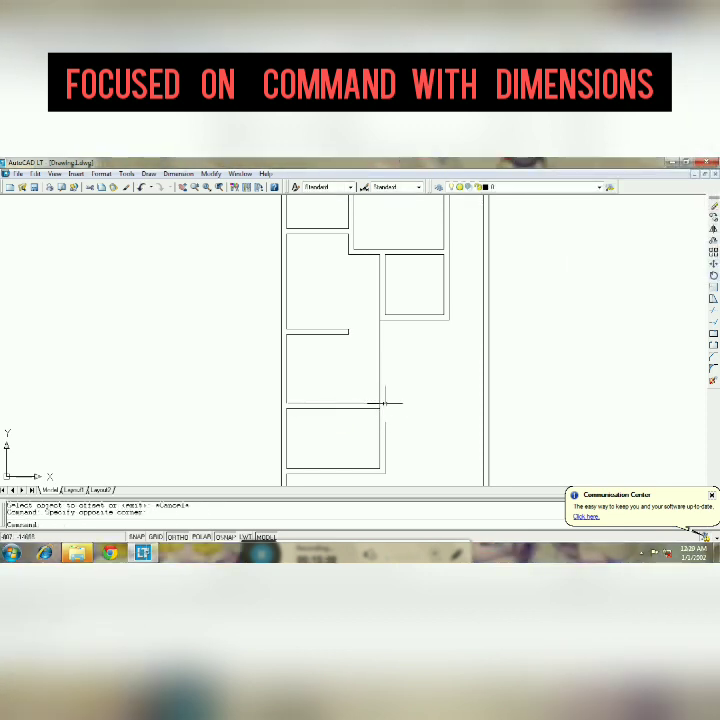
{"action": "left_click", "coordinate": [384, 405]}
{"action": "type", "text": "l"}
{"action": "key", "text": "Return"}
{"action": "left_click", "coordinate": [385, 416]}
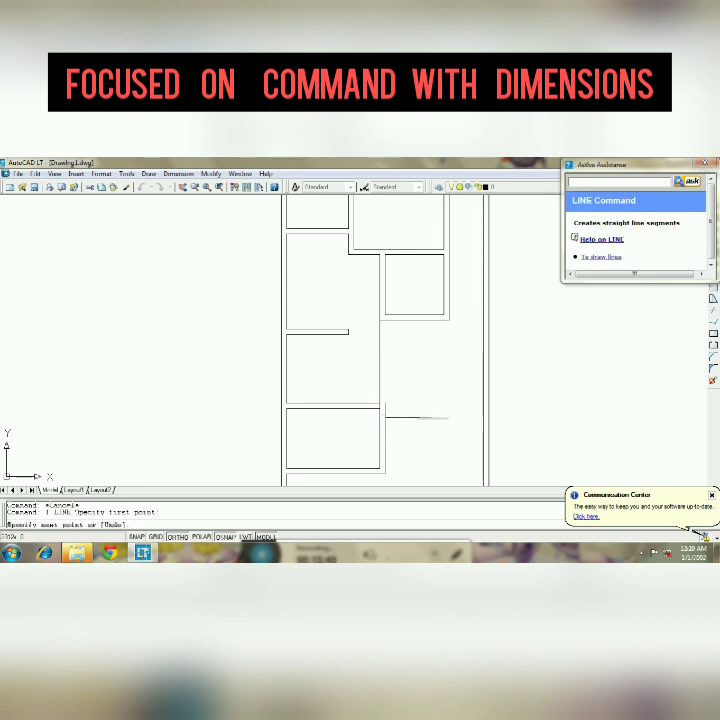
{"action": "left_click", "coordinate": [437, 417]}
{"action": "key", "text": "Return"}
Fillet the new line to the vertical panel edge and offset it 23 units below
{"action": "type", "text": "f"}
{"action": "key", "text": "Return"}
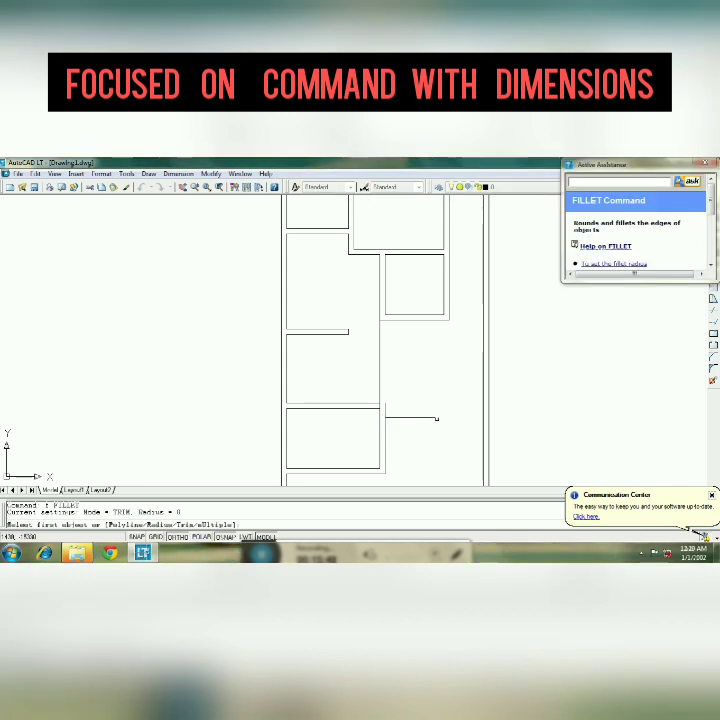
{"action": "left_click", "coordinate": [436, 417]}
{"action": "left_click", "coordinate": [443, 300]}
{"action": "type", "text": "o"}
{"action": "key", "text": "Return"}
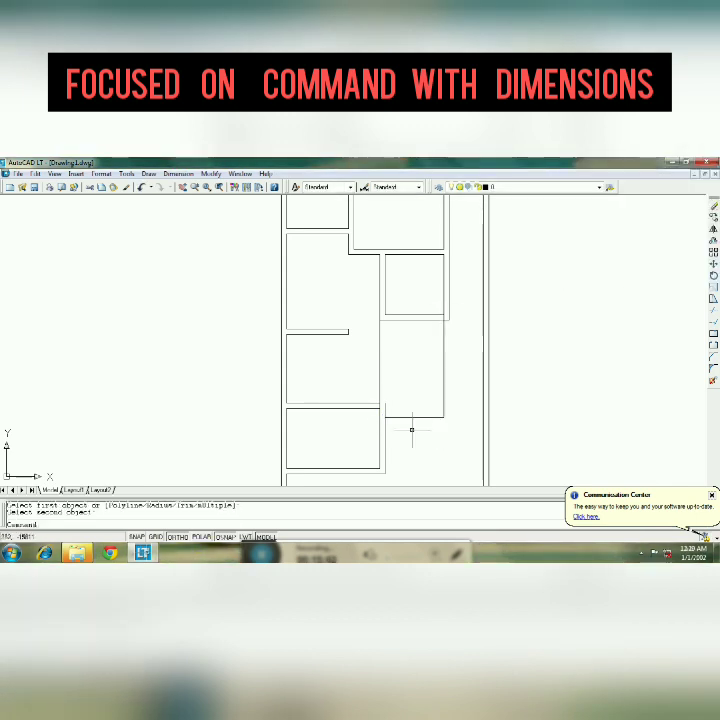
{"action": "type", "text": "23"}
{"action": "key", "text": "Return"}
{"action": "left_click", "coordinate": [414, 417]}
{"action": "left_click", "coordinate": [433, 429]}
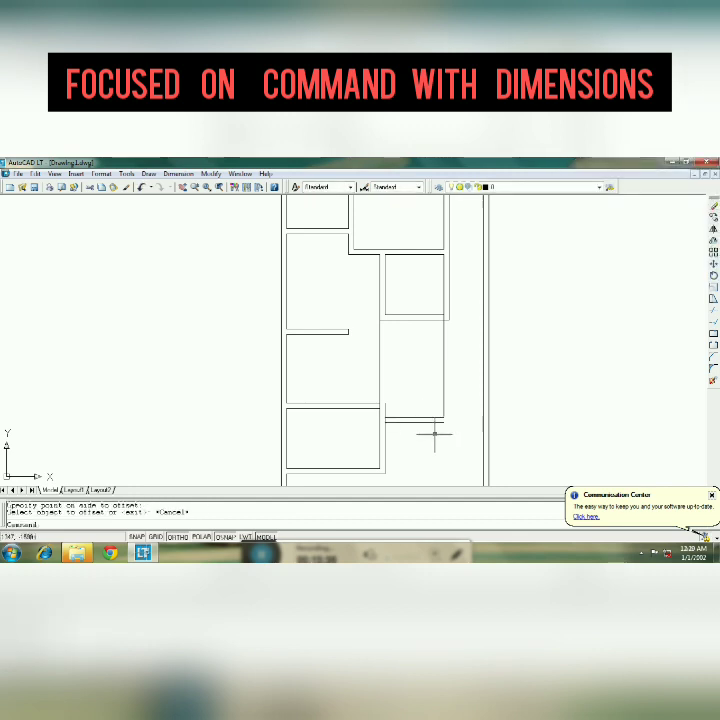
{"action": "key", "text": "Escape"}
Fillet the lower offset line to the outer vertical and stretch the short vertical line up to the panel line
{"action": "type", "text": "f"}
{"action": "key", "text": "Return"}
{"action": "left_click", "coordinate": [433, 421]}
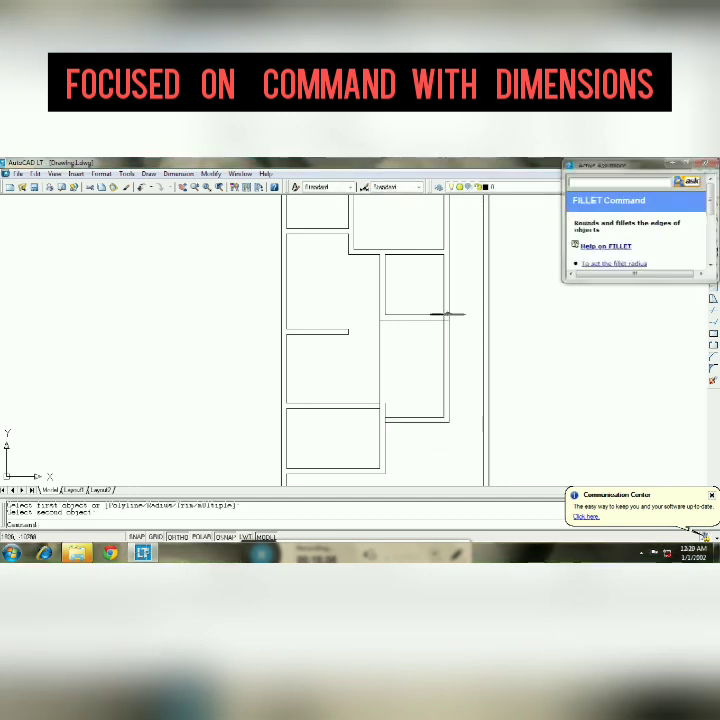
{"action": "left_click", "coordinate": [446, 309]}
{"action": "left_click", "coordinate": [386, 407]}
{"action": "left_click", "coordinate": [384, 404]}
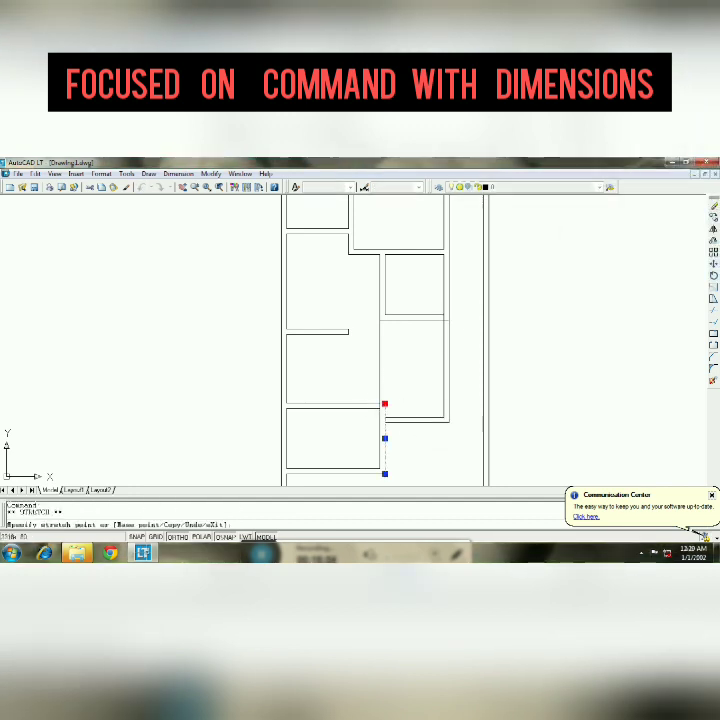
{"action": "left_click", "coordinate": [383, 315]}
{"action": "key", "text": "Escape"}
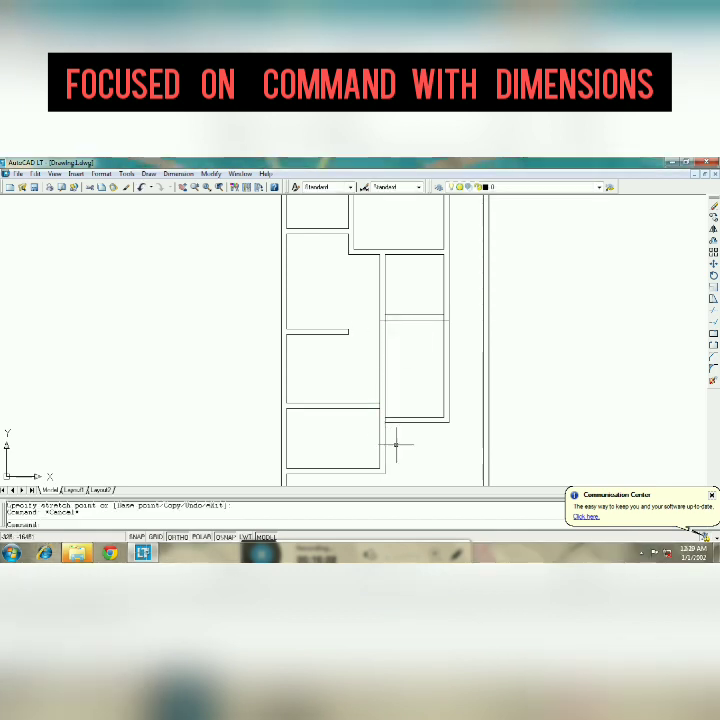
Trim the extra segment beside the left panel and the line crossing the middle opening
{"action": "type", "text": "tr"}
{"action": "key", "text": "Return"}
{"action": "left_click_drag", "start_coordinate": [395, 395], "coordinate": [378, 409]}
{"action": "key", "text": "Return"}
{"action": "left_click", "coordinate": [379, 408]}
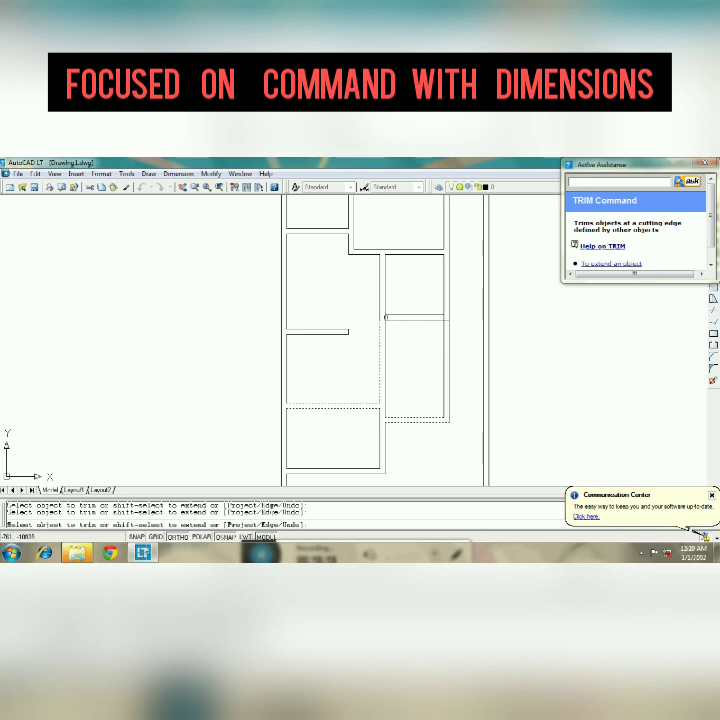
{"action": "key", "text": "Escape"}
{"action": "key", "text": "Return"}
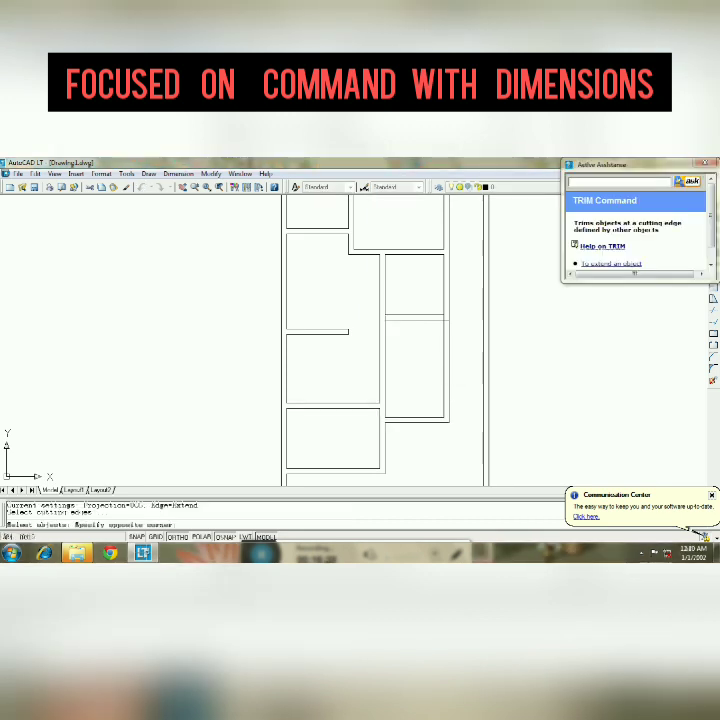
{"action": "left_click", "coordinate": [389, 318]}
{"action": "key", "text": "Return"}
{"action": "left_click", "coordinate": [431, 318]}
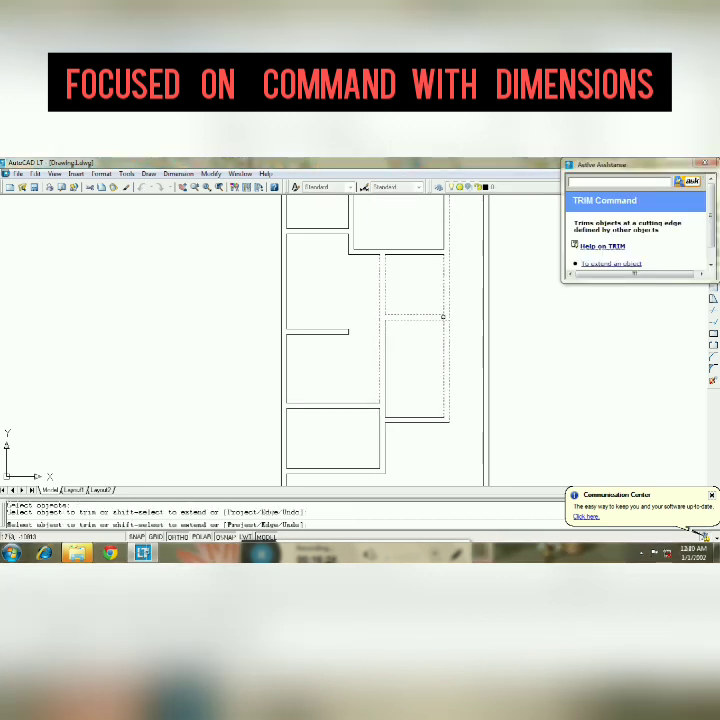
Pan the drawing to show the upper panels, cancelling an accidental grip stretch
{"action": "left_click", "coordinate": [201, 188]}
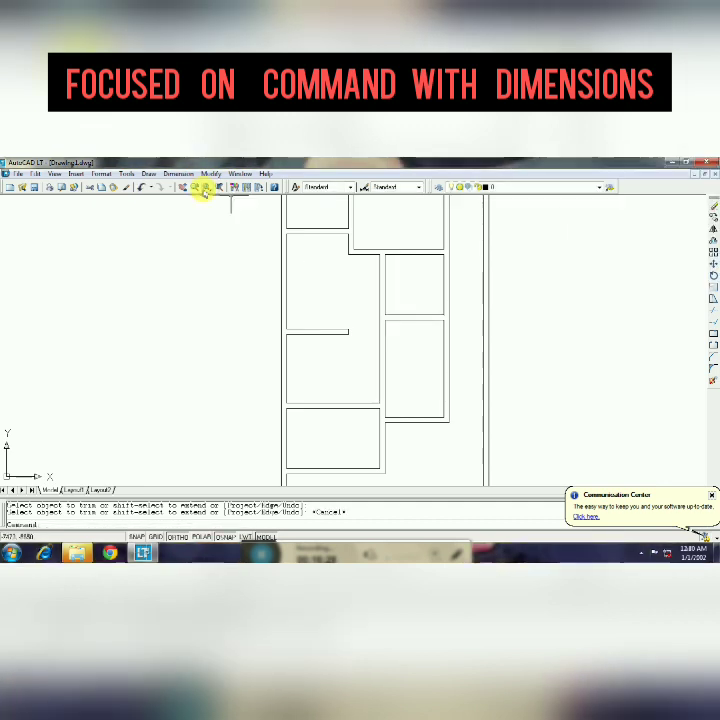
{"action": "mouse_move", "coordinate": [415, 440]}
{"action": "left_mouse_down"}
{"action": "mouse_move", "coordinate": [422, 370]}
{"action": "mouse_move", "coordinate": [439, 342]}
{"action": "mouse_move", "coordinate": [424, 294]}
{"action": "left_mouse_up"}
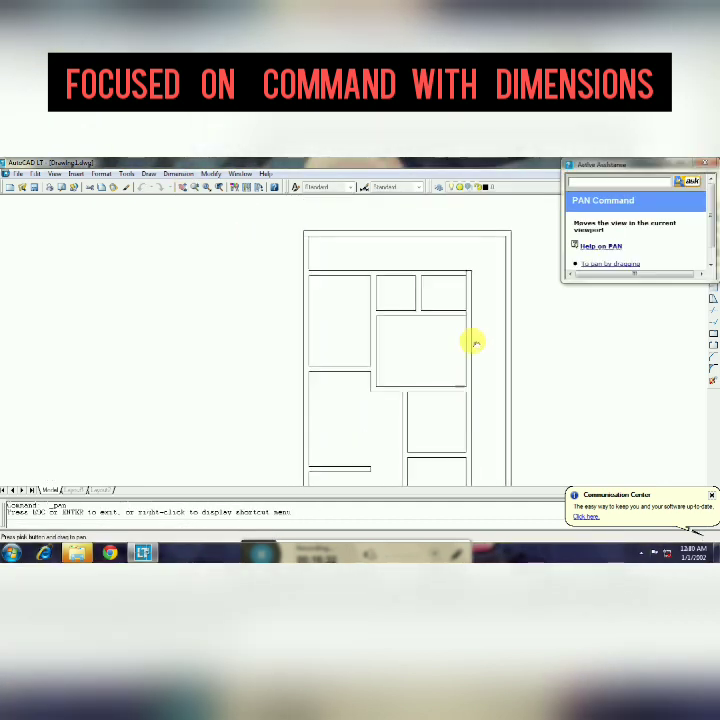
{"action": "key", "text": "Escape"}
{"action": "left_click", "coordinate": [467, 284]}
{"action": "left_click", "coordinate": [468, 270]}
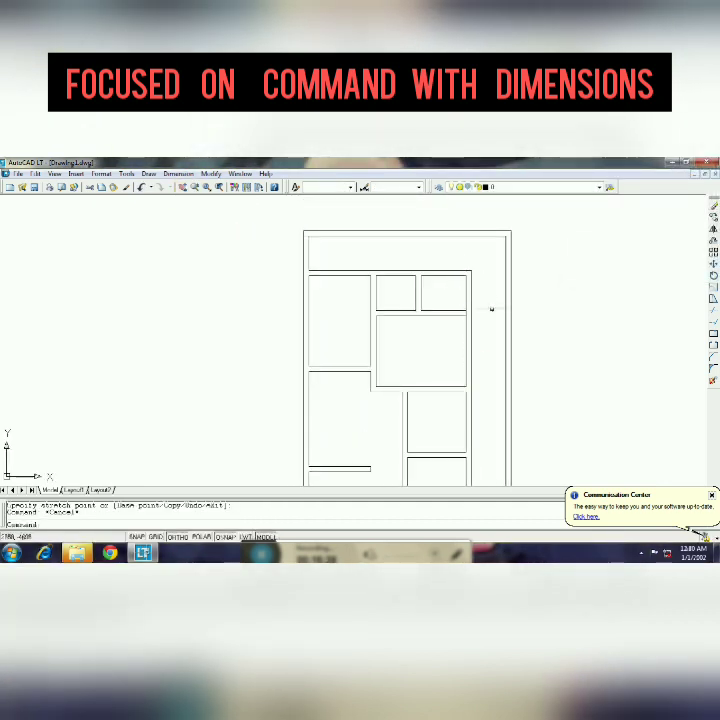
{"action": "key", "text": "Escape"}
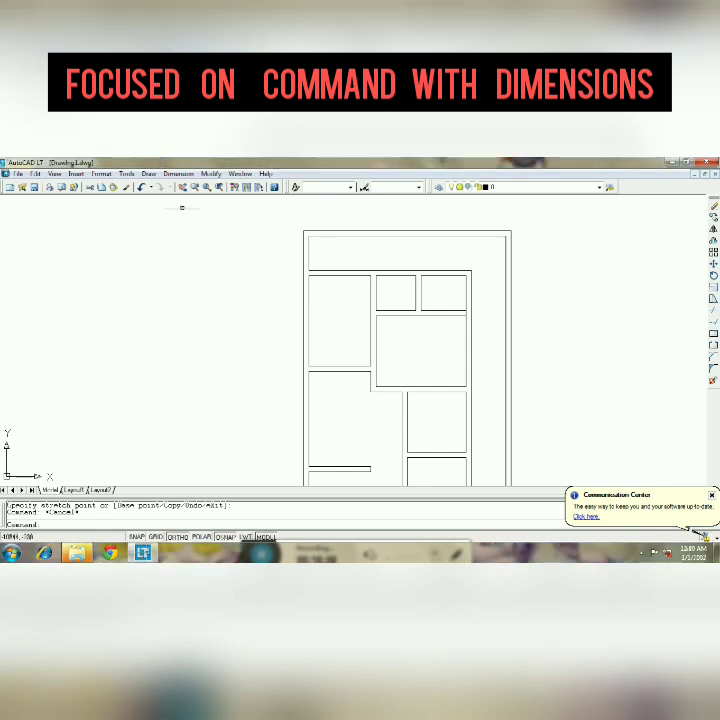
Pan down to the lower panels and draw a vertical line from the wall end to the bottom wall
{"action": "left_click", "coordinate": [201, 188]}
{"action": "mouse_move", "coordinate": [305, 302]}
{"action": "left_mouse_down"}
{"action": "mouse_move", "coordinate": [373, 345]}
{"action": "mouse_move", "coordinate": [366, 370]}
{"action": "mouse_move", "coordinate": [456, 429]}
{"action": "left_mouse_up"}
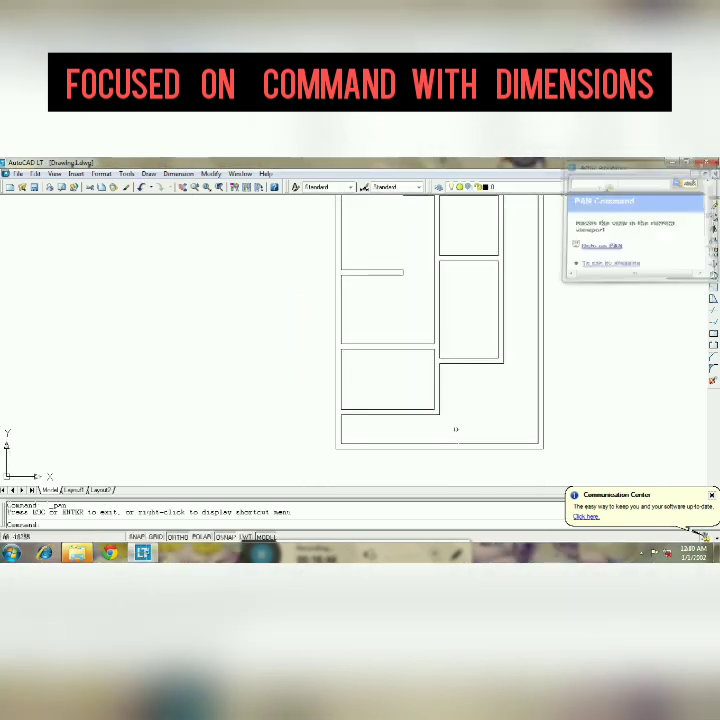
{"action": "key", "text": "Escape"}
{"action": "type", "text": "l"}
{"action": "key", "text": "Return"}
{"action": "left_click", "coordinate": [439, 412]}
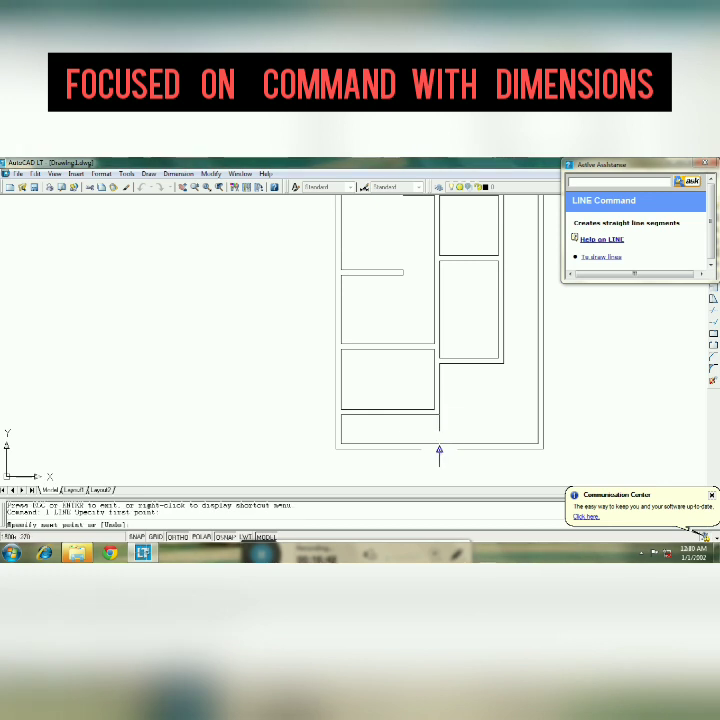
{"action": "left_click", "coordinate": [439, 447]}
{"action": "key", "text": "Return"}
Trim the short vertical piece at the bottom of the new line
{"action": "type", "text": "tr"}
{"action": "key", "text": "Return"}
{"action": "left_click", "coordinate": [360, 395]}
{"action": "key", "text": "Return"}
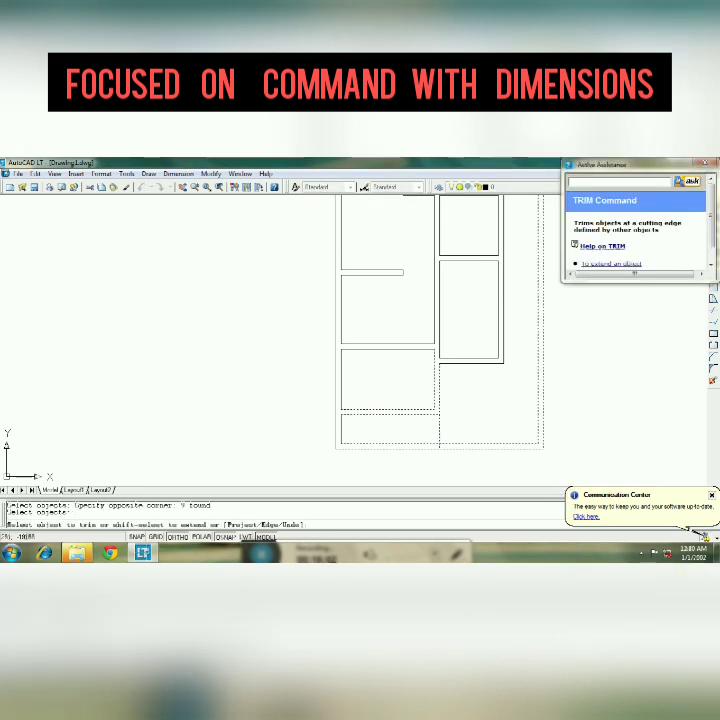
{"action": "left_click", "coordinate": [439, 428]}
{"action": "key", "text": "Return"}
Draw a jamb line along the right wall and trim the bottom edge at the lower right
{"action": "type", "text": "l"}
{"action": "key", "text": "Return"}
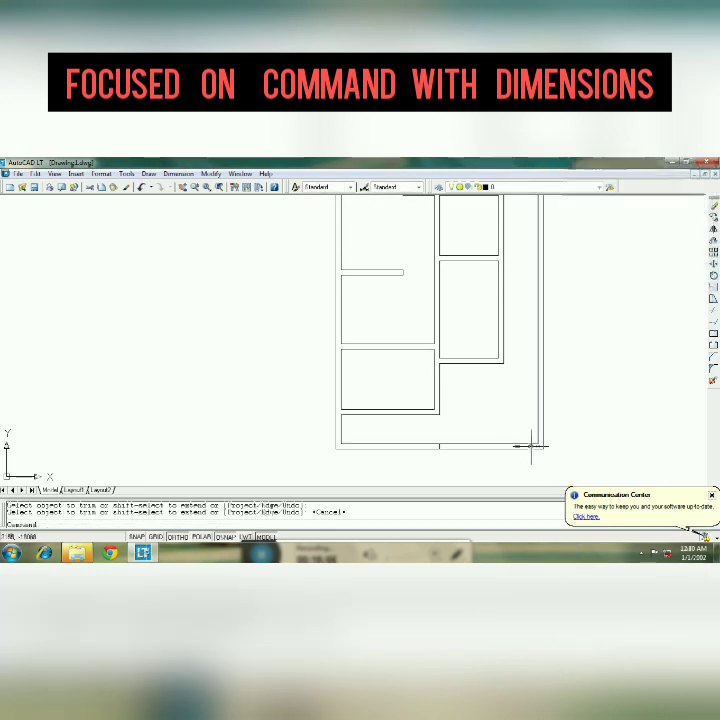
{"action": "left_click", "coordinate": [542, 447]}
{"action": "key", "text": "Return"}
{"action": "type", "text": "tr"}
{"action": "key", "text": "Return"}
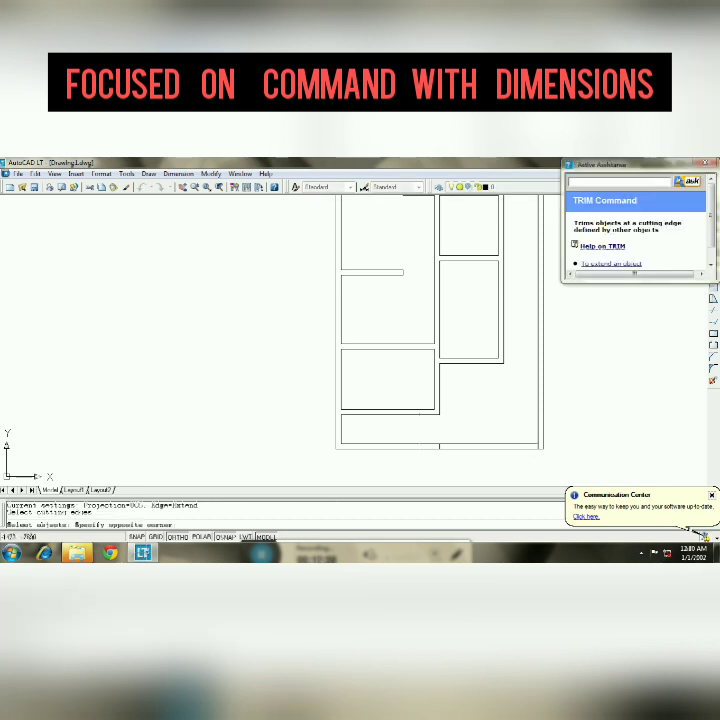
{"action": "key", "text": "Return"}
{"action": "left_click", "coordinate": [485, 446]}
{"action": "key", "text": "Escape"}
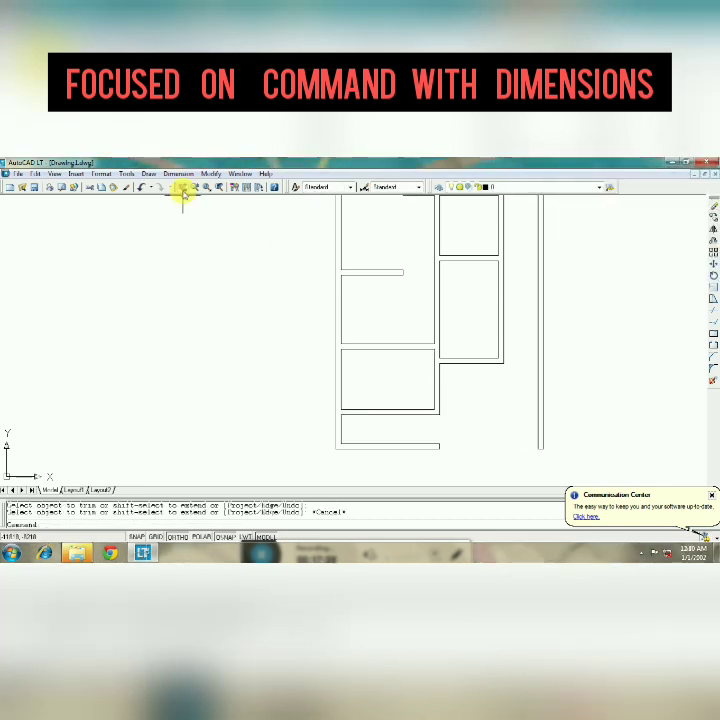
Zoom in on the lower left panels and draw a short line at the wall midpoint
{"action": "left_click", "coordinate": [182, 188]}
{"action": "left_click_drag", "start_coordinate": [290, 305], "coordinate": [317, 333]}
{"action": "left_click", "coordinate": [195, 188]}
{"action": "left_click_drag", "start_coordinate": [456, 400], "coordinate": [456, 341]}
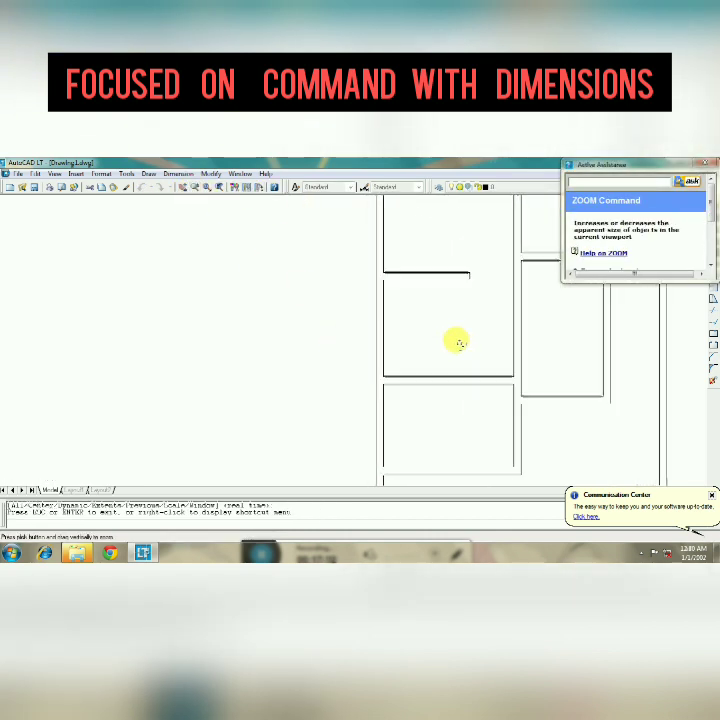
{"action": "left_click", "coordinate": [182, 188]}
{"action": "left_click_drag", "start_coordinate": [260, 270], "coordinate": [313, 329]}
{"action": "left_click_drag", "start_coordinate": [354, 424], "coordinate": [326, 399]}
{"action": "key", "text": "Escape"}
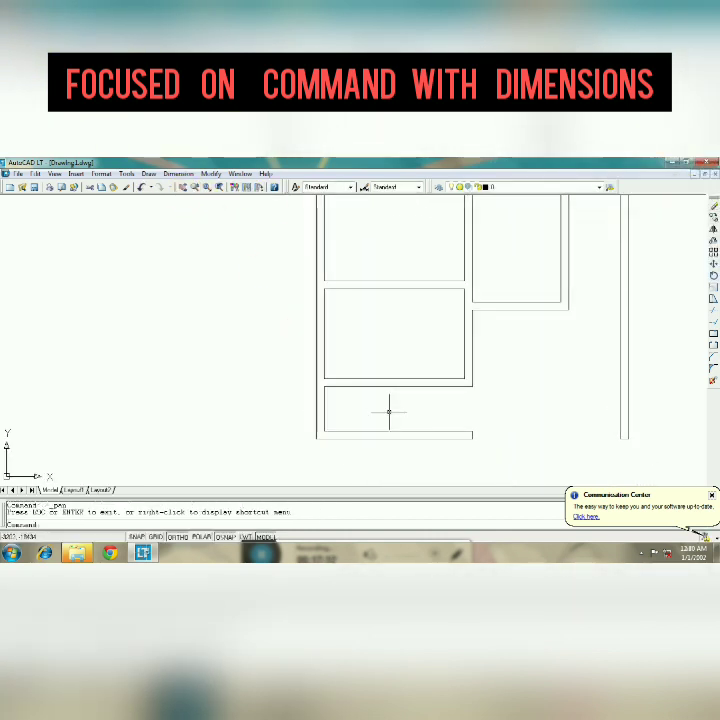
{"action": "type", "text": "l"}
{"action": "key", "text": "Return"}
{"action": "left_click", "coordinate": [398, 386]}
{"action": "key", "text": "Return"}
Offset the short line 600 to each side along the wall and erase the two extra copies
{"action": "type", "text": "o OFFSET"}
{"action": "key", "text": "Return"}
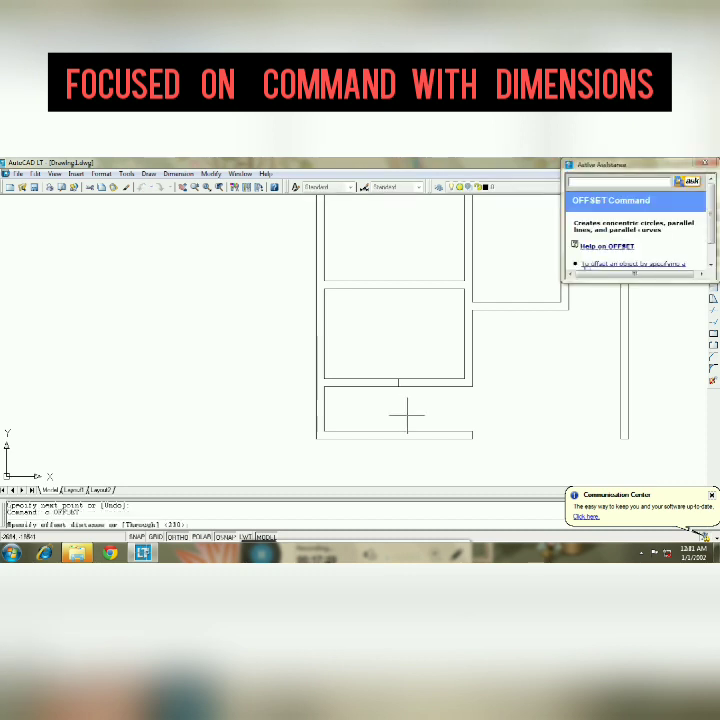
{"action": "key", "text": "Return"}
{"action": "left_click", "coordinate": [398, 383]}
{"action": "left_click", "coordinate": [412, 383]}
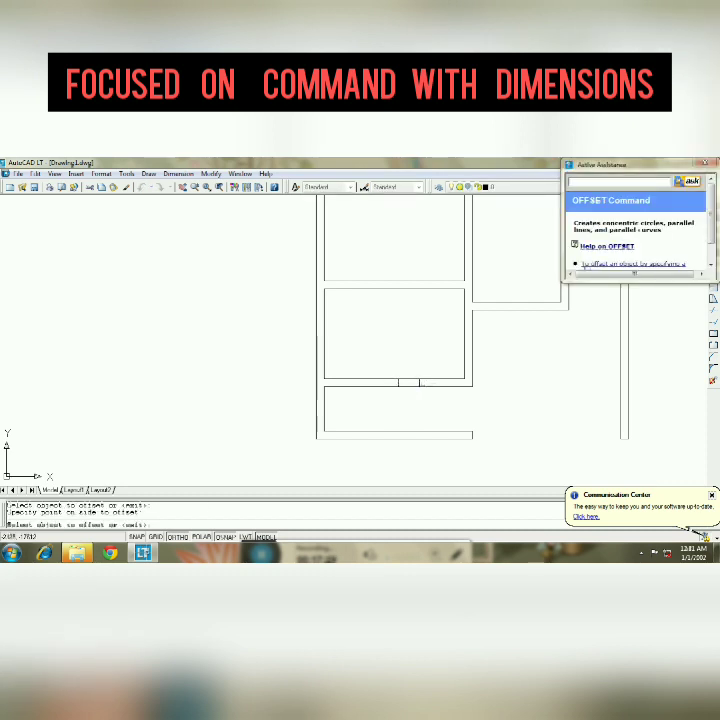
{"action": "left_click", "coordinate": [398, 383]}
{"action": "left_click", "coordinate": [380, 383]}
{"action": "left_click", "coordinate": [377, 383]}
{"action": "left_click", "coordinate": [360, 383]}
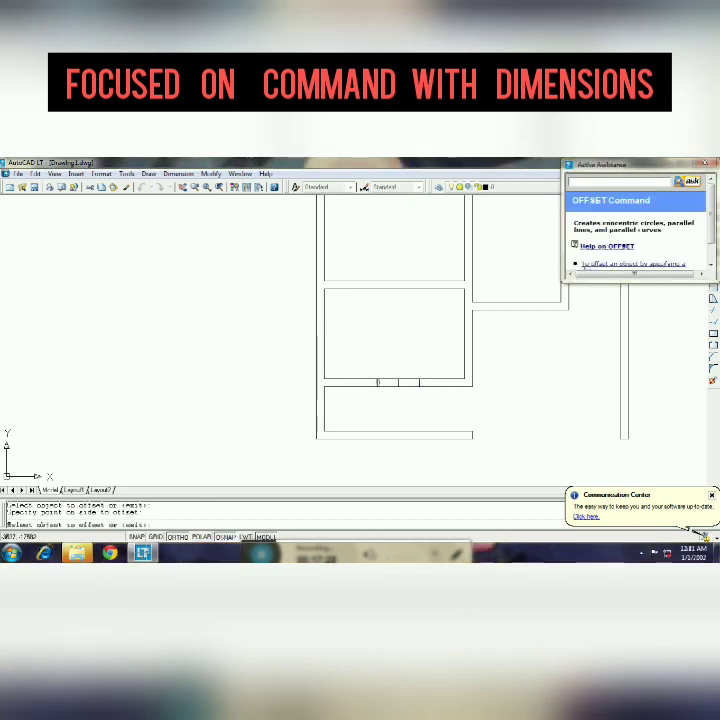
{"action": "key", "text": "Escape"}
{"action": "left_click", "coordinate": [386, 341]}
{"action": "left_click", "coordinate": [370, 392]}
{"action": "key", "text": "Delete"}
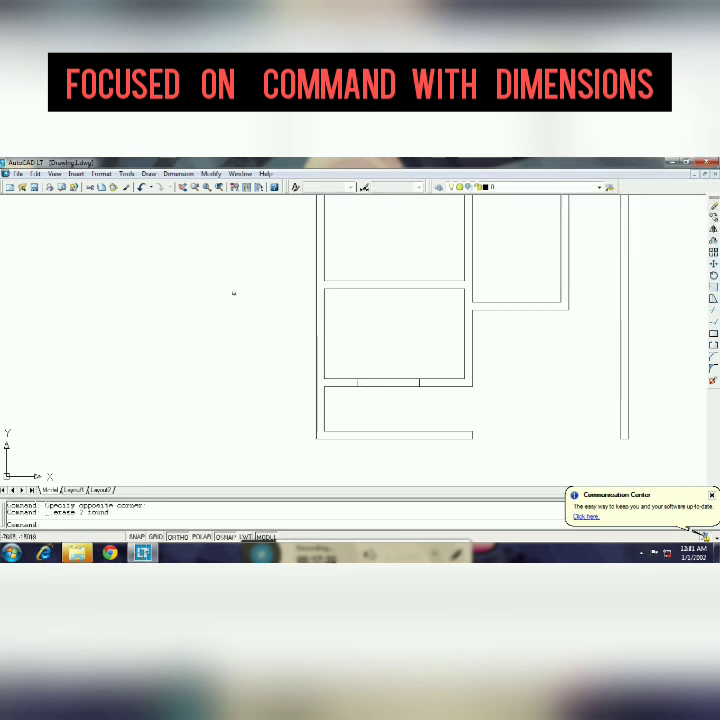
Draw the opening line across the lower wall to the opening's far side
{"action": "left_click", "coordinate": [195, 187]}
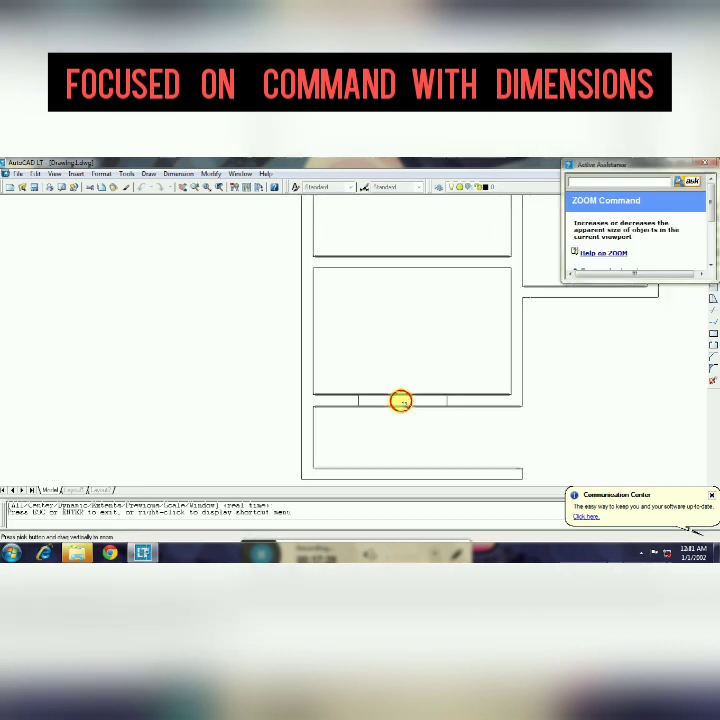
{"action": "scroll", "coordinate": [376, 378], "scroll_direction": "up", "scroll_amount": 5}
{"action": "key", "text": "Escape"}
{"action": "type", "text": "l"}
{"action": "key", "text": "Return"}
{"action": "left_click", "coordinate": [359, 411]}
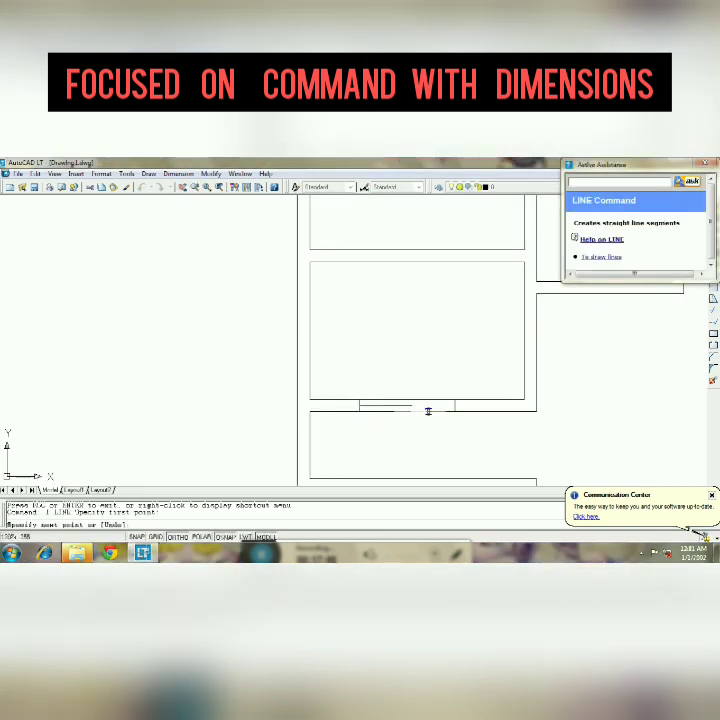
{"action": "left_click", "coordinate": [455, 405]}
{"action": "key", "text": "Escape"}
Start a 25-unit offset of the opening line, then reframe the view toward the right-hand panels
{"action": "type", "text": "o"}
{"action": "key", "text": "Return"}
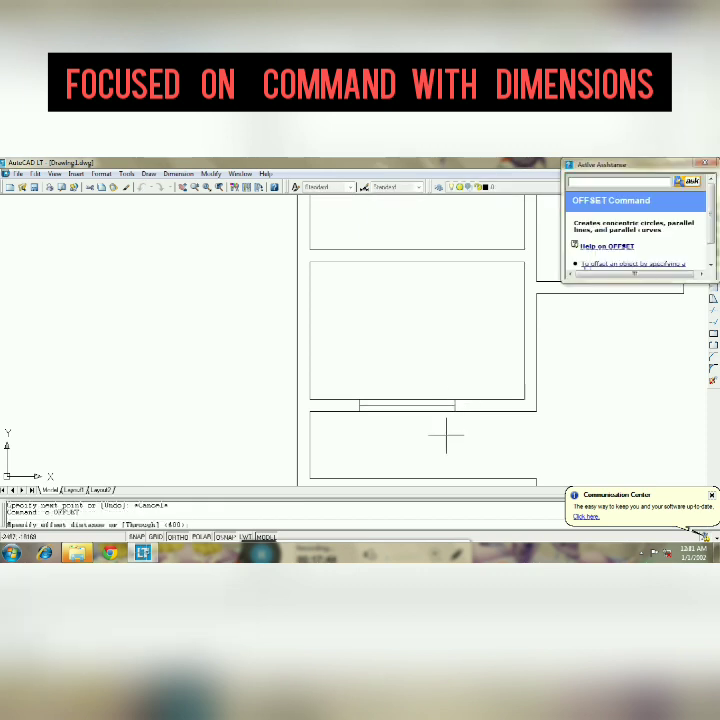
{"action": "key", "text": "BackSpace"}
{"action": "key", "text": "BackSpace"}
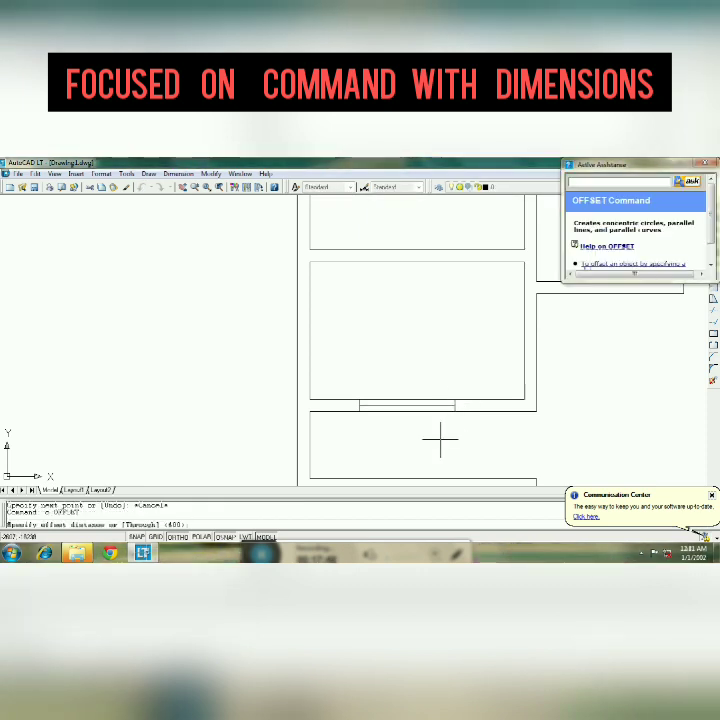
{"action": "type", "text": "250"}
{"action": "key", "text": "Return"}
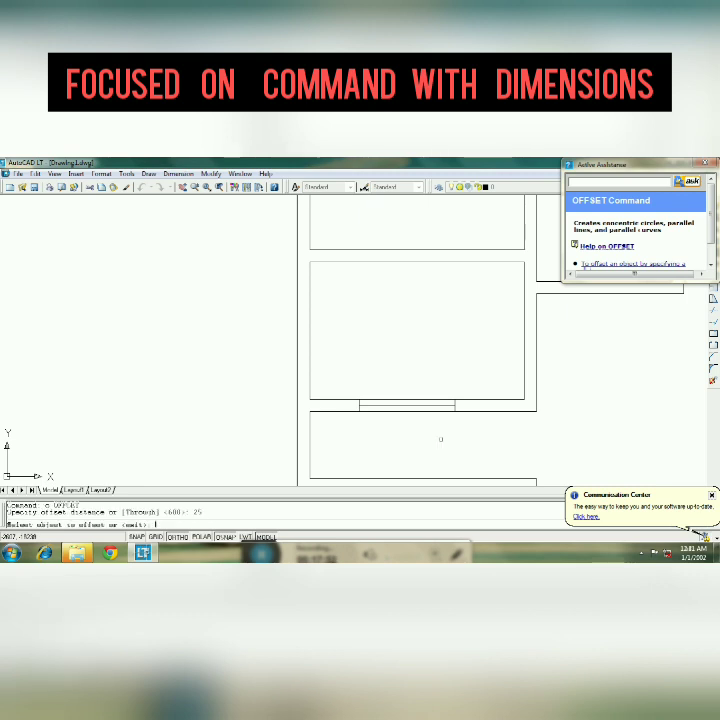
{"action": "left_click", "coordinate": [412, 405]}
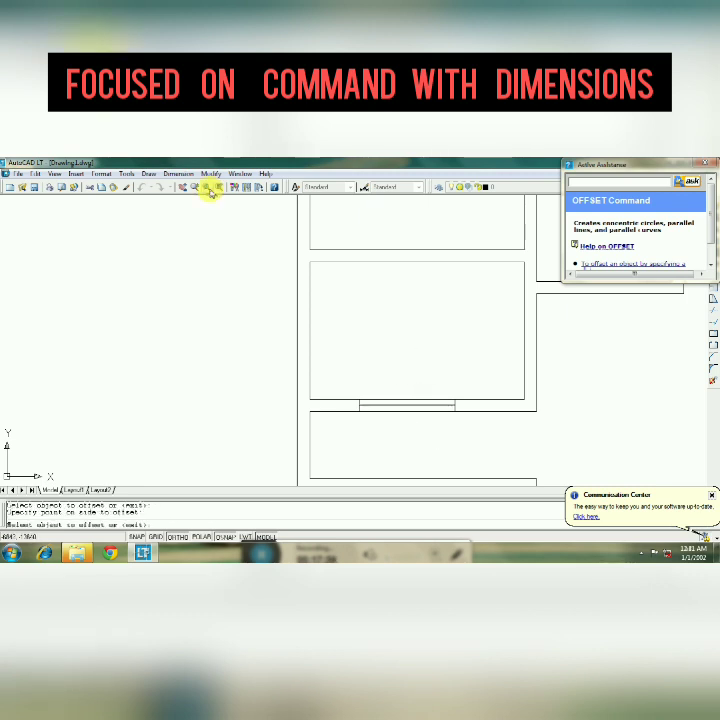
{"action": "scroll", "coordinate": [383, 389], "scroll_direction": "up", "scroll_amount": 2}
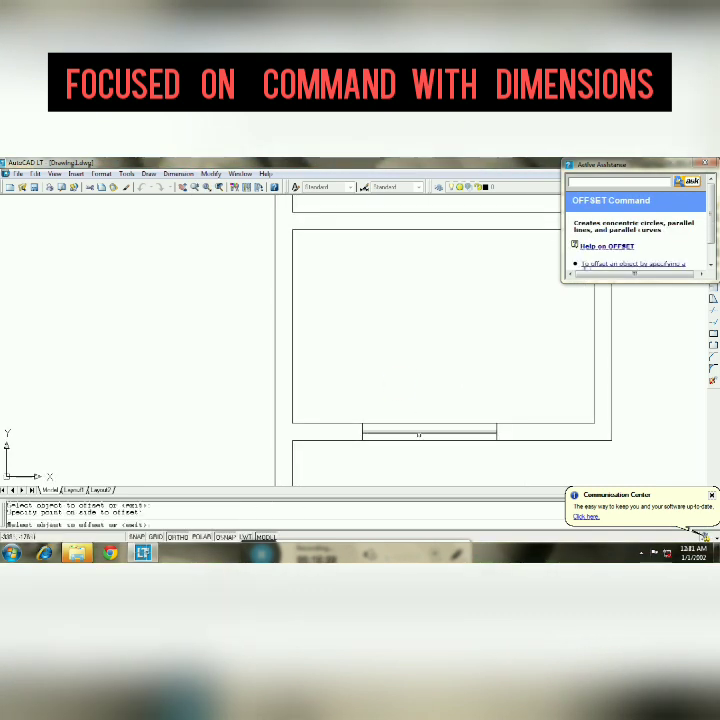
{"action": "left_click", "coordinate": [205, 187]}
{"action": "mouse_move", "coordinate": [405, 330]}
{"action": "left_mouse_down"}
{"action": "mouse_move", "coordinate": [407, 397]}
{"action": "mouse_move", "coordinate": [418, 418]}
{"action": "left_mouse_up"}
{"action": "left_click", "coordinate": [193, 187]}
{"action": "mouse_move", "coordinate": [514, 372]}
{"action": "left_mouse_down"}
{"action": "mouse_move", "coordinate": [357, 455]}
{"action": "mouse_move", "coordinate": [402, 381]}
{"action": "mouse_move", "coordinate": [415, 424]}
{"action": "left_mouse_up"}
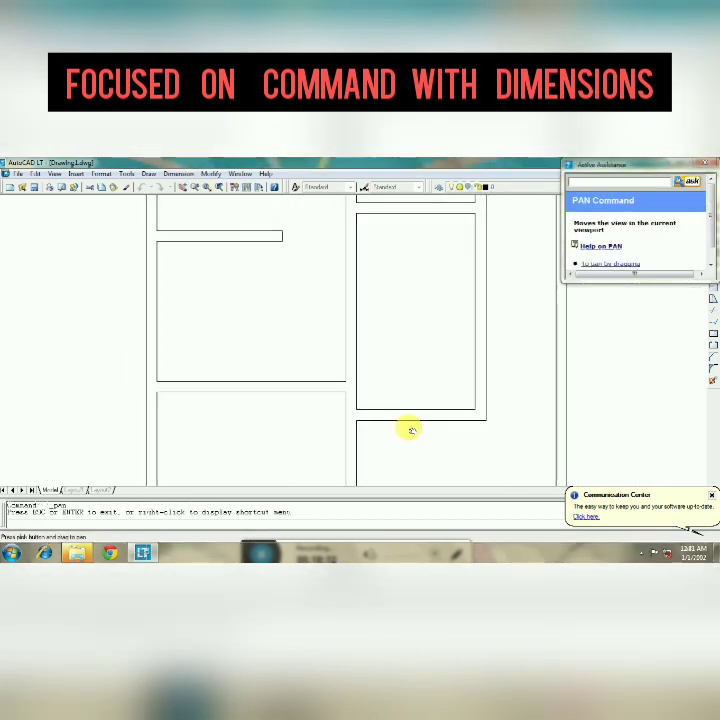
Offset the vertical wall line 1200 to the right
{"action": "key", "text": "Escape"}
{"action": "type", "text": "o"}
{"action": "key", "text": "Return"}
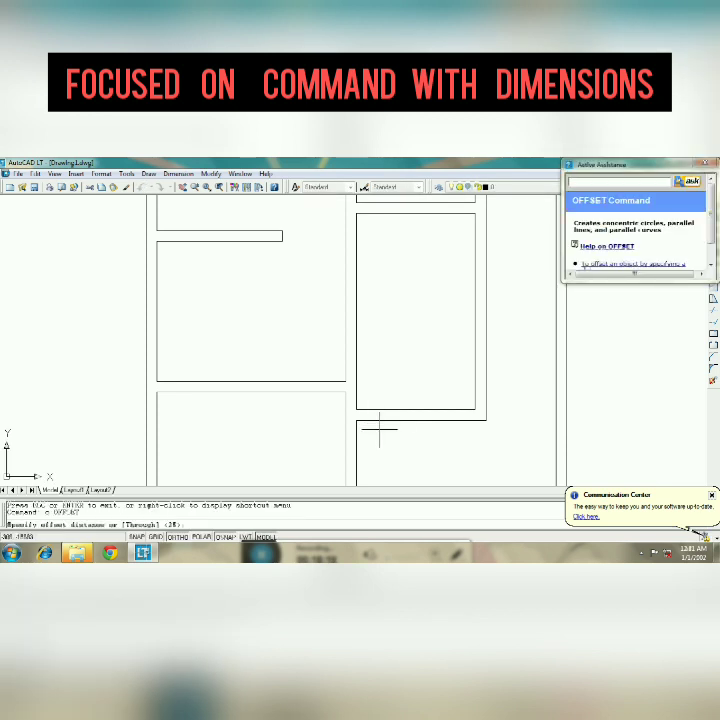
{"action": "type", "text": "28"}
{"action": "key", "text": "Return"}
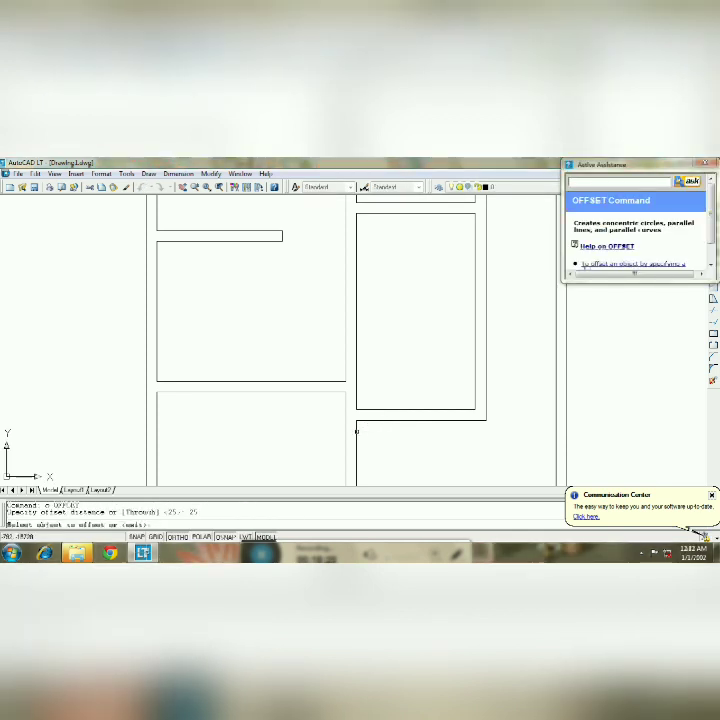
{"action": "key", "text": "Escape"}
{"action": "type", "text": "Co"}
{"action": "key", "text": "Return"}
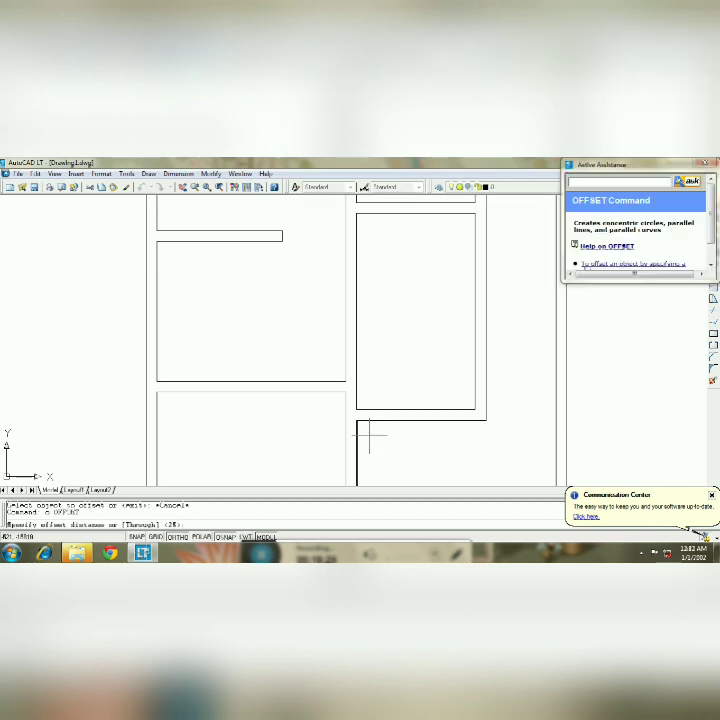
{"action": "type", "text": "1200"}
{"action": "key", "text": "Return"}
{"action": "left_click", "coordinate": [358, 434]}
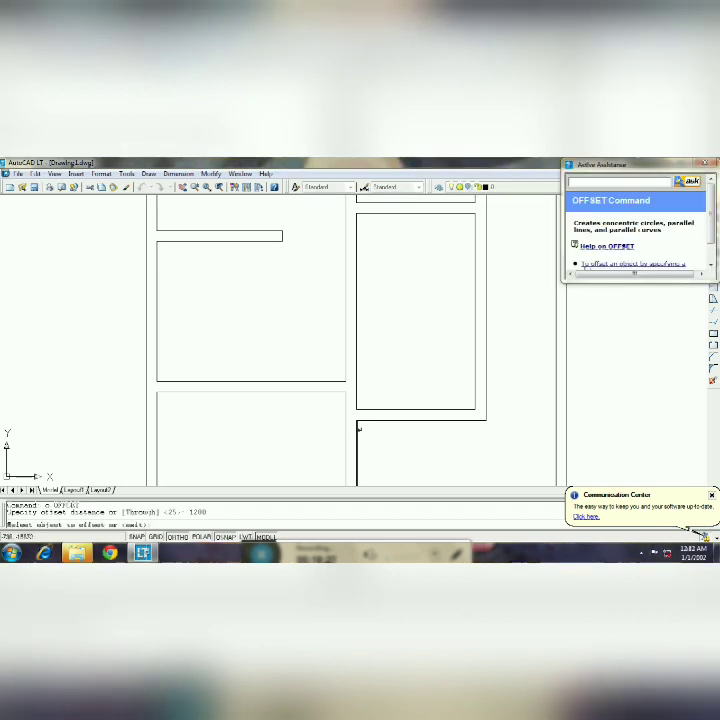
{"action": "left_click", "coordinate": [439, 431]}
{"action": "key", "text": "Escape"}
Trim away the stray bottom line piece beside the new wall line
{"action": "left_click", "coordinate": [357, 427]}
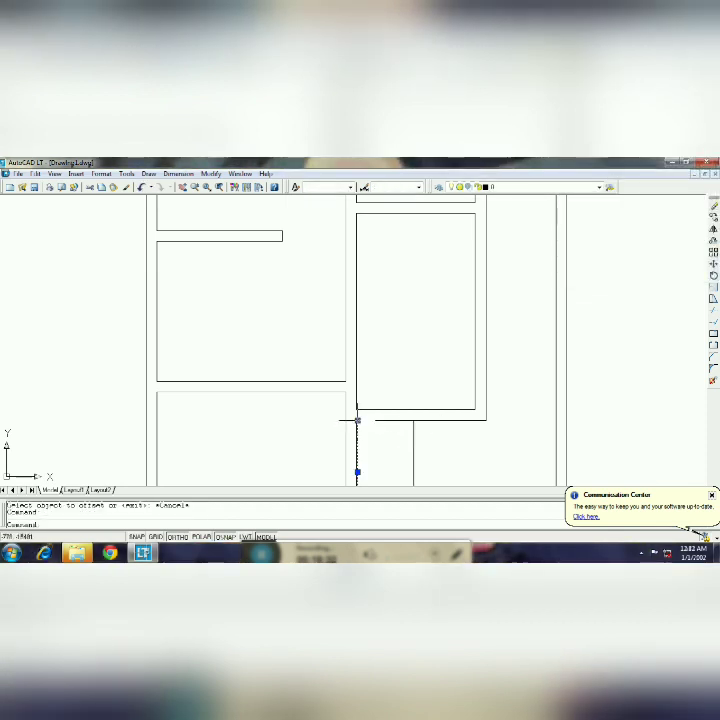
{"action": "left_click", "coordinate": [357, 420]}
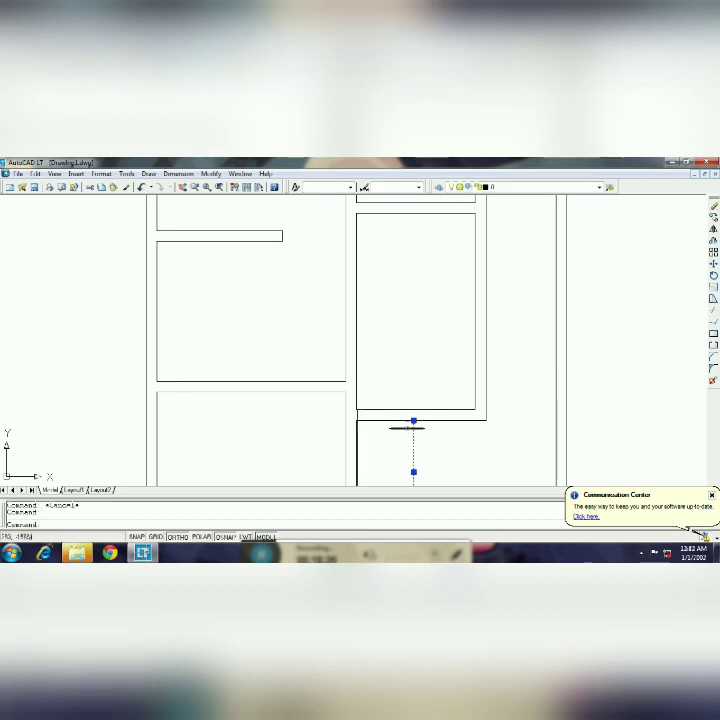
{"action": "key", "text": "Escape"}
{"action": "type", "text": "tr"}
{"action": "key", "text": "Return"}
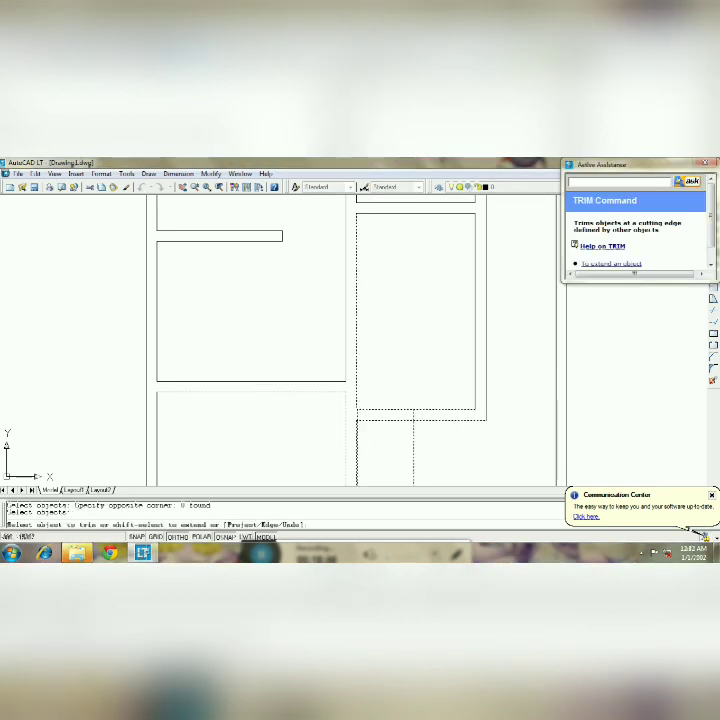
{"action": "left_click", "coordinate": [358, 417]}
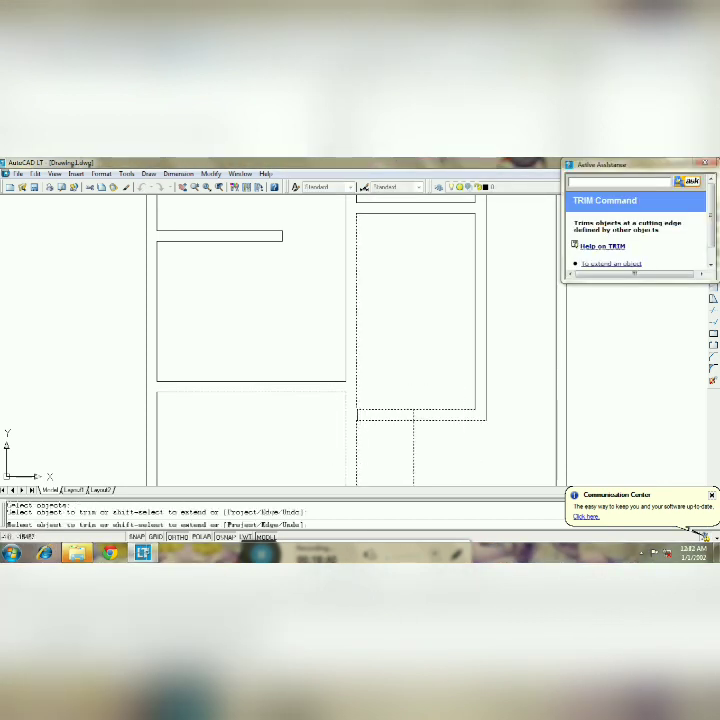
{"action": "left_click", "coordinate": [378, 420]}
{"action": "key", "text": "Escape"}
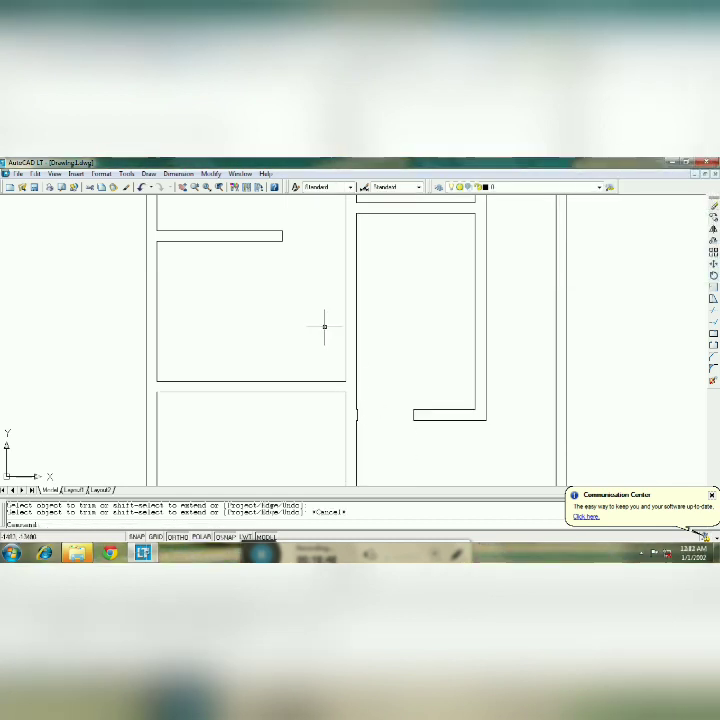
Offset the left panel line 1500 into the panel, then undo the misplaced copy
{"action": "left_click", "coordinate": [190, 185]}
{"action": "left_click_drag", "start_coordinate": [204, 273], "coordinate": [328, 337]}
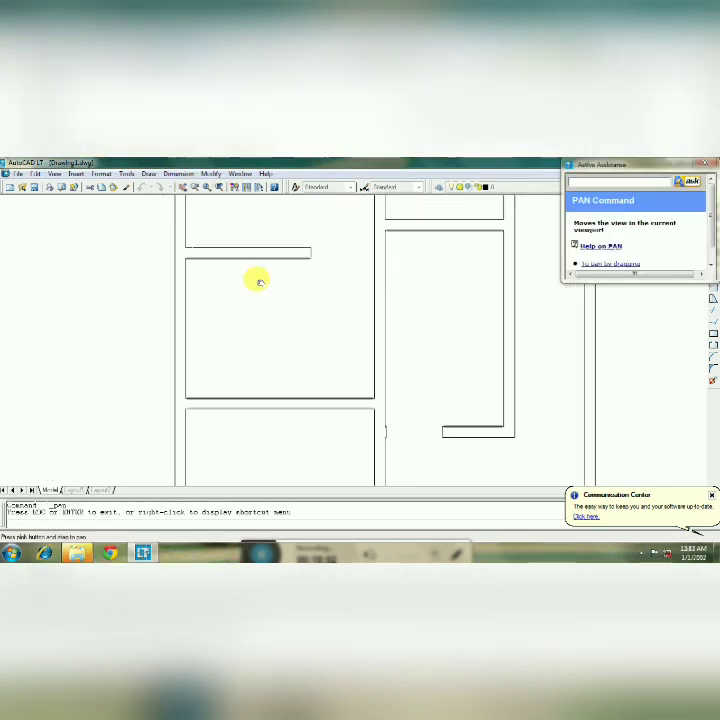
{"action": "key", "text": "Escape"}
{"action": "type", "text": "o"}
{"action": "key", "text": "Return"}
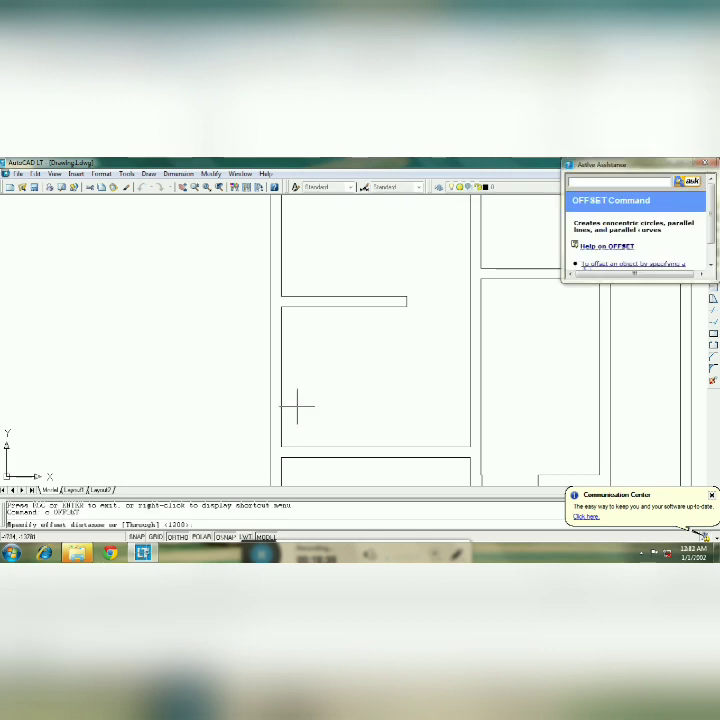
{"action": "type", "text": "200"}
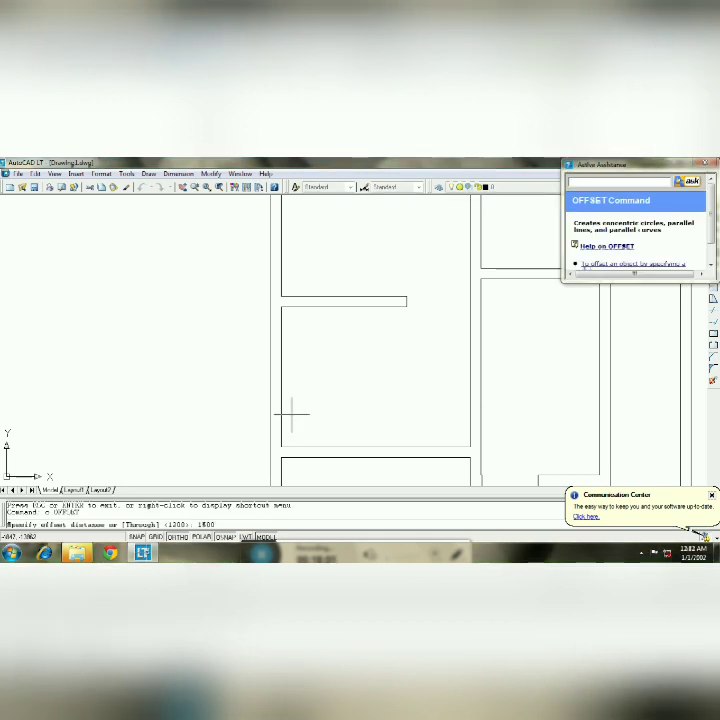
{"action": "key", "text": "Return"}
{"action": "left_click", "coordinate": [282, 387]}
{"action": "left_click", "coordinate": [320, 388]}
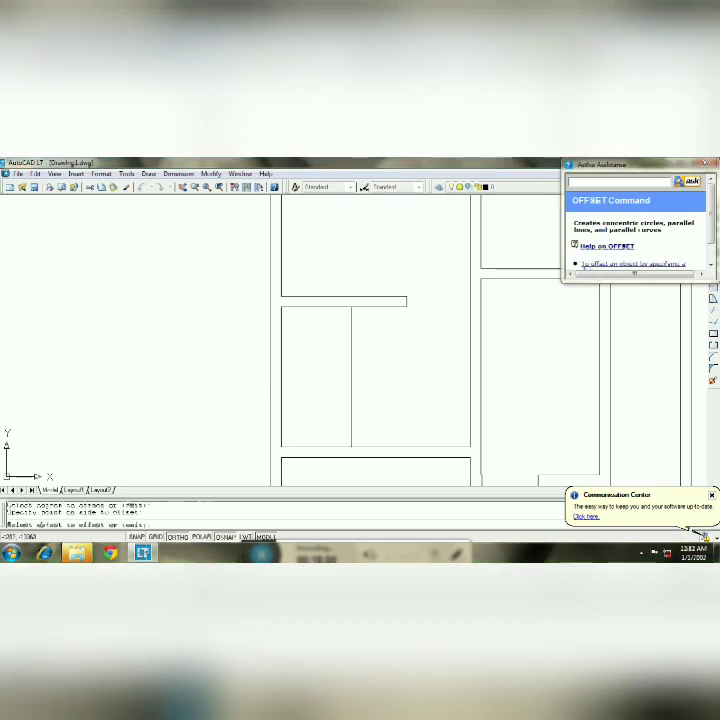
{"action": "key", "text": "Escape"}
{"action": "key", "text": "ctrl+z"}
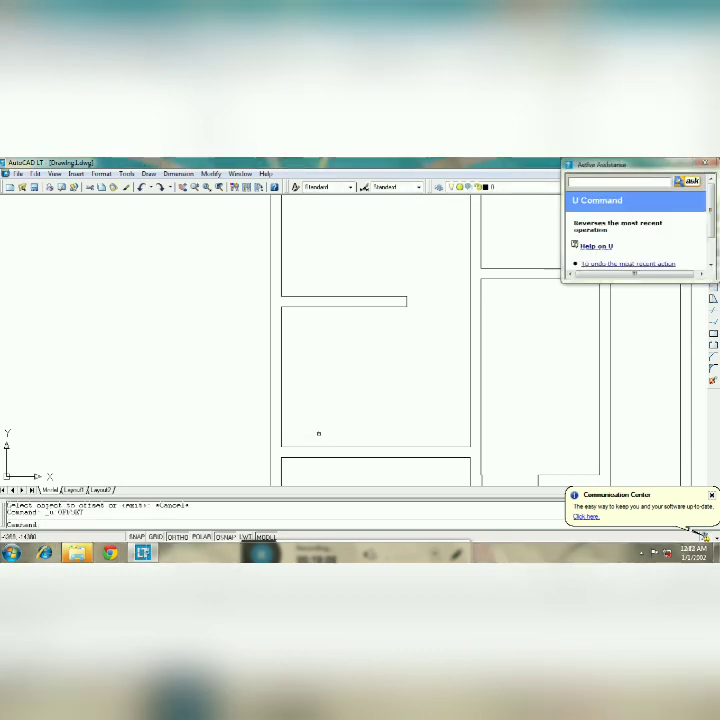
Draw a short marker line on the lower panel edge
{"action": "type", "text": "l"}
{"action": "key", "text": "Return"}
{"action": "left_click", "coordinate": [316, 457]}
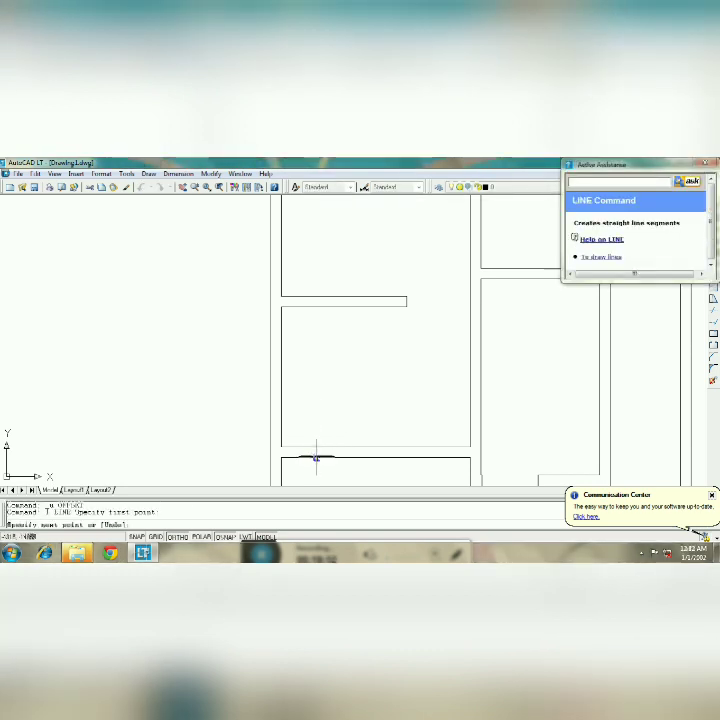
{"action": "key", "text": "Return"}
{"action": "type", "text": "o"}
{"action": "key", "text": "Return"}
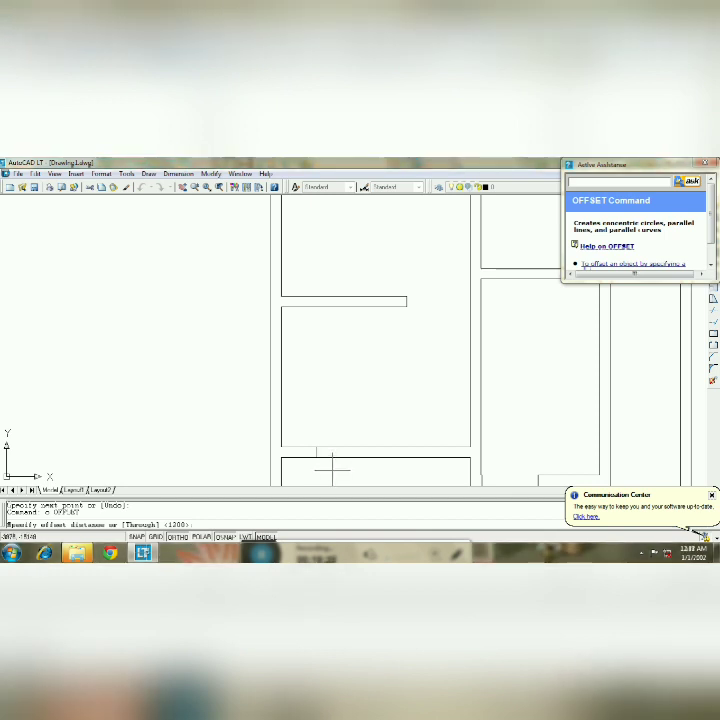
{"action": "key", "text": "Return"}
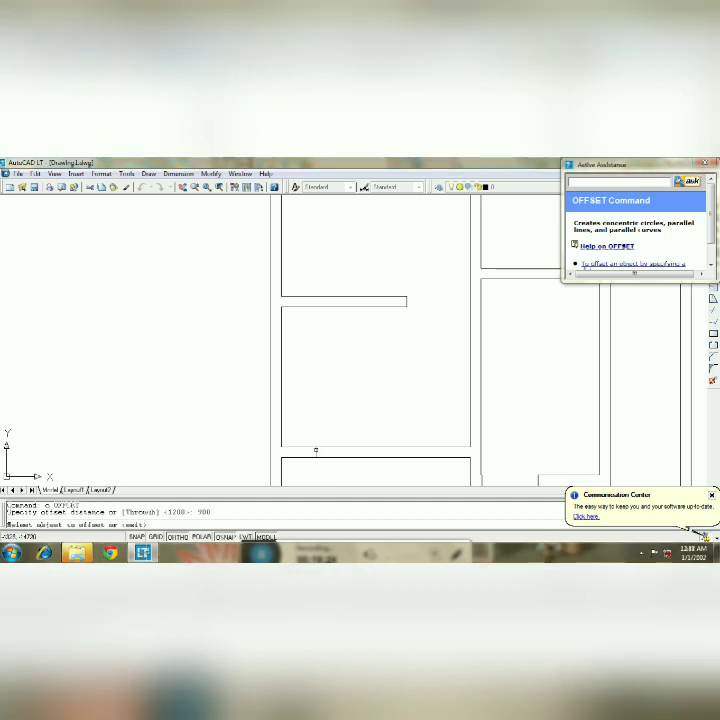
{"action": "left_click", "coordinate": [316, 447]}
{"action": "key", "text": "Escape"}
Move the short marker line onto the lower edge and trim the opening out of it
{"action": "left_click", "coordinate": [328, 455]}
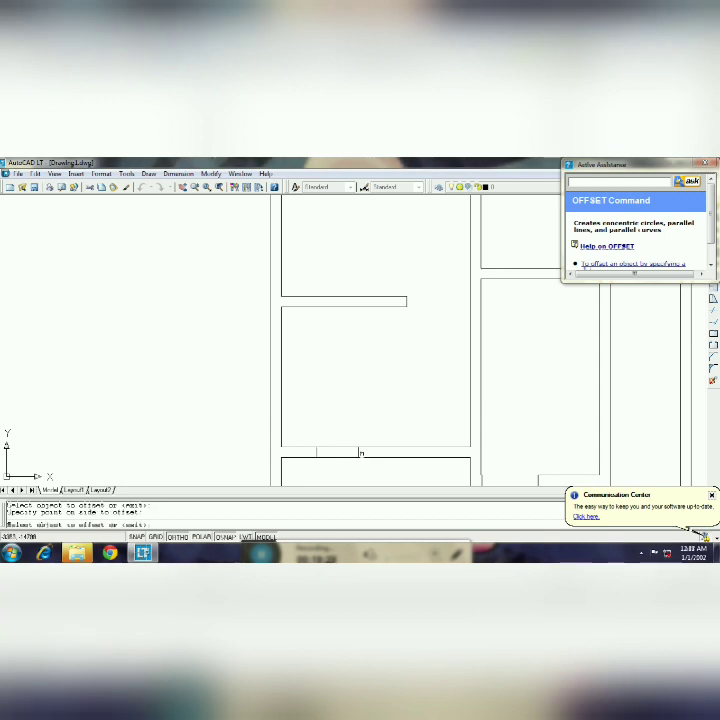
{"action": "left_click", "coordinate": [352, 455]}
{"action": "type", "text": "m"}
{"action": "key", "text": "Return"}
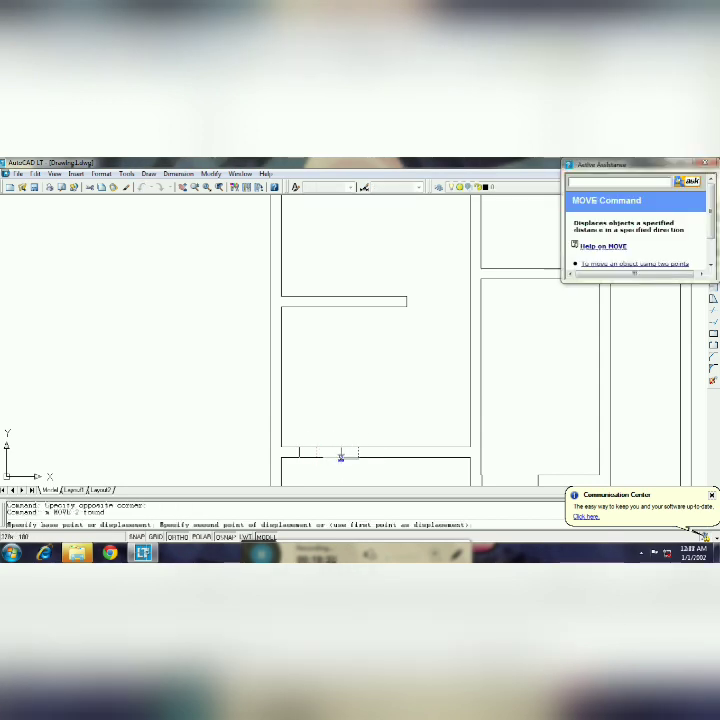
{"action": "left_click", "coordinate": [341, 455]}
{"action": "left_click", "coordinate": [344, 466]}
{"action": "type", "text": "tr"}
{"action": "key", "text": "Return"}
{"action": "key", "text": "Return"}
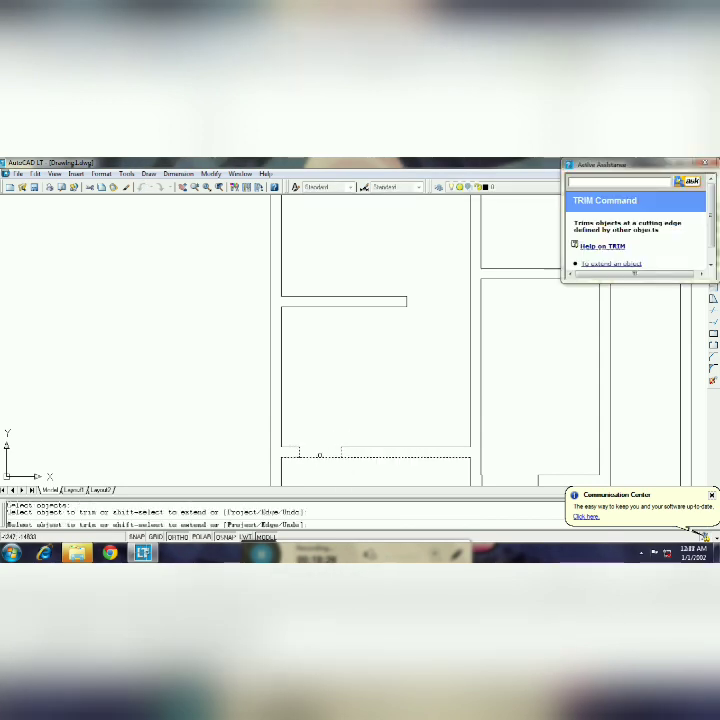
{"action": "left_click", "coordinate": [320, 447]}
{"action": "key", "text": "Escape"}
Offset the dividing wall line by 25
{"action": "left_click", "coordinate": [184, 188]}
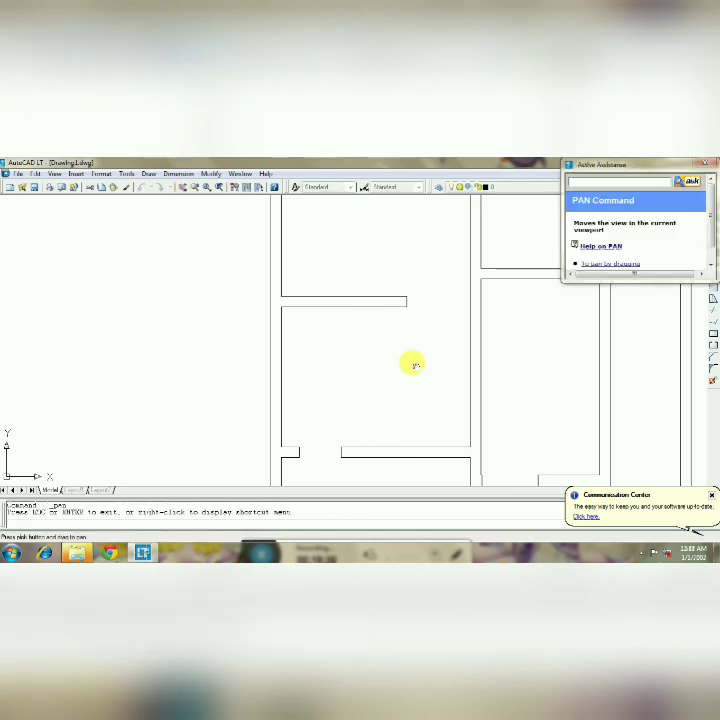
{"action": "left_click_drag", "start_coordinate": [411, 363], "coordinate": [370, 329]}
{"action": "key", "text": "Escape"}
{"action": "key", "text": "Return"}
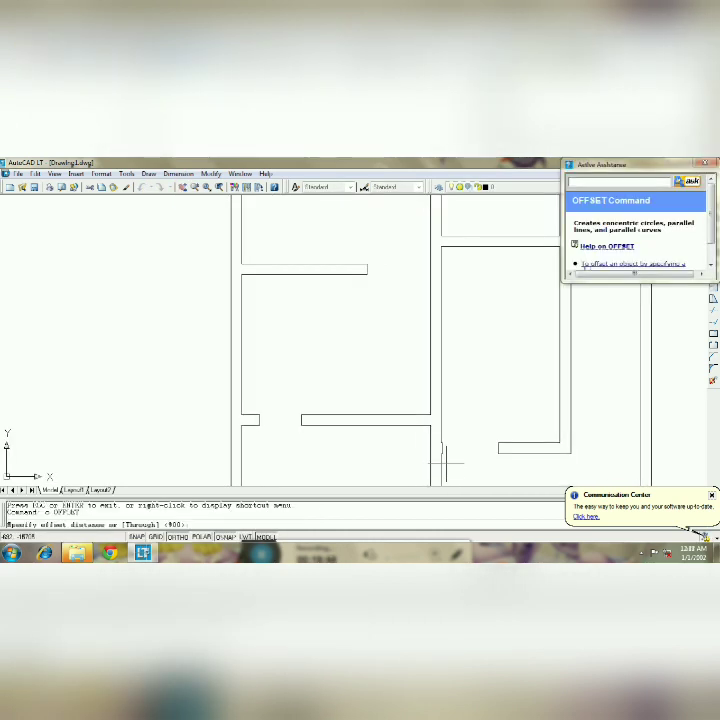
{"action": "type", "text": "250"}
{"action": "key", "text": "Return"}
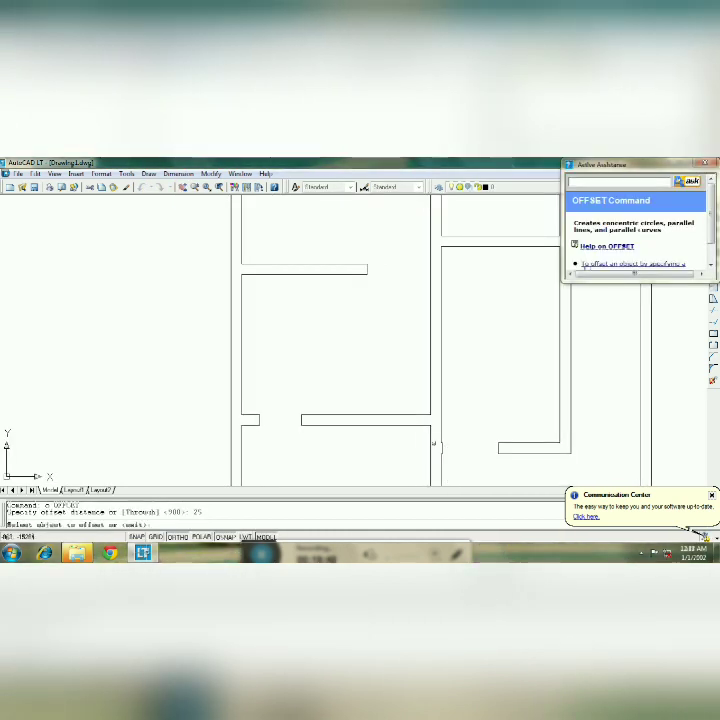
{"action": "left_click", "coordinate": [430, 437]}
{"action": "left_click", "coordinate": [428, 435]}
{"action": "key", "text": "Escape"}
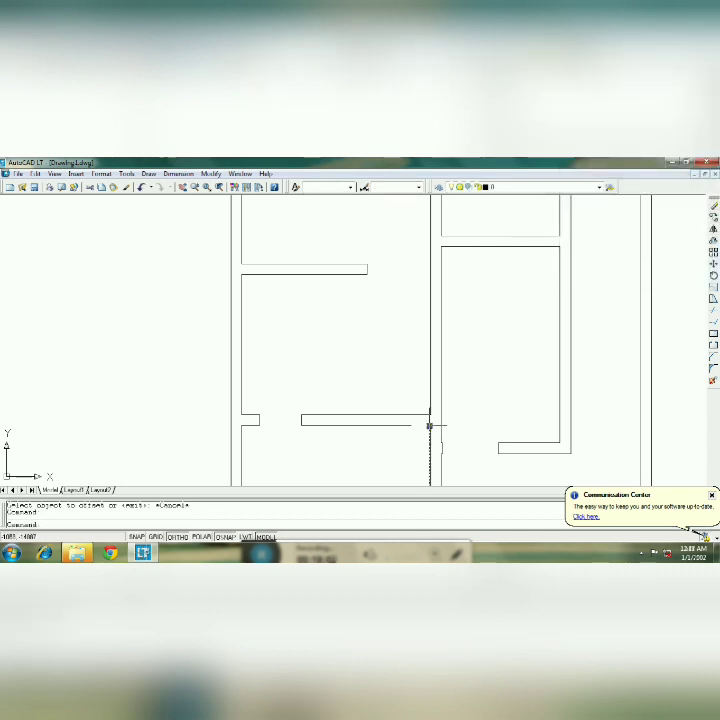
Erase the stray line beside the wall
{"action": "type", "text": "o"}
{"action": "key", "text": "Return"}
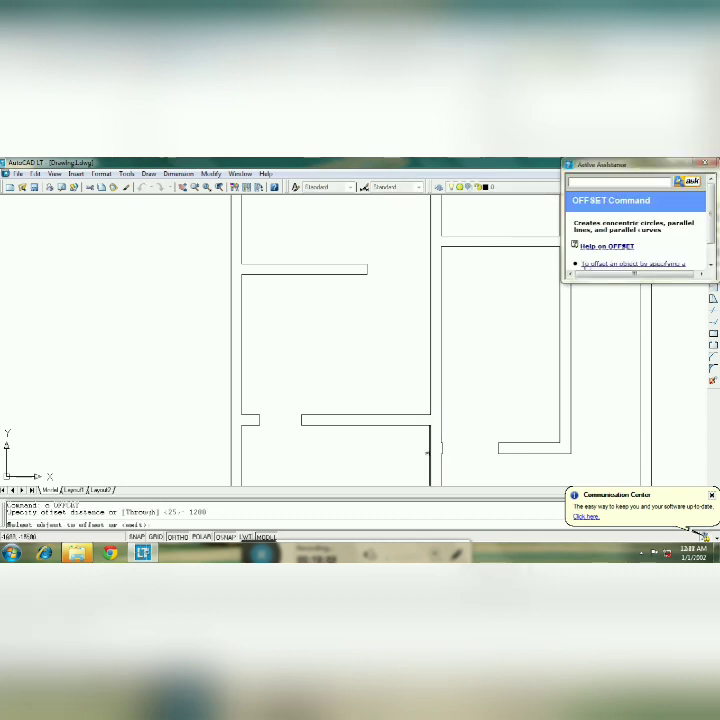
{"action": "key", "text": "Escape"}
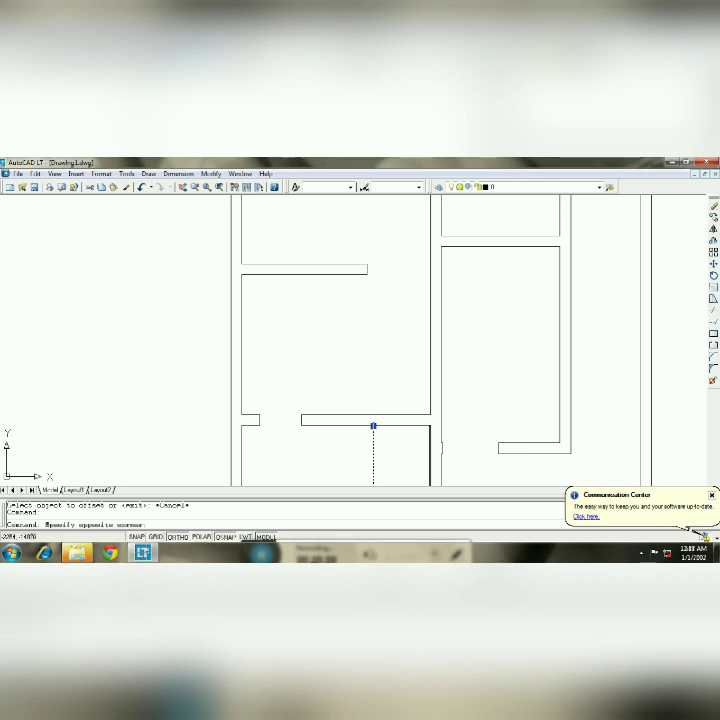
{"action": "left_click", "coordinate": [373, 426]}
{"action": "key", "text": "Escape"}
{"action": "key", "text": "Escape"}
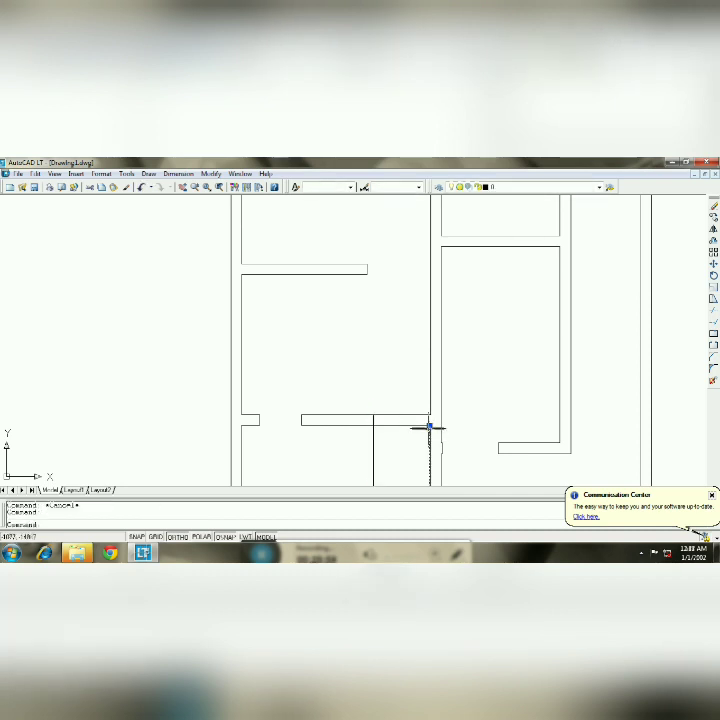
{"action": "type", "text": "tr"}
{"action": "key", "text": "Return"}
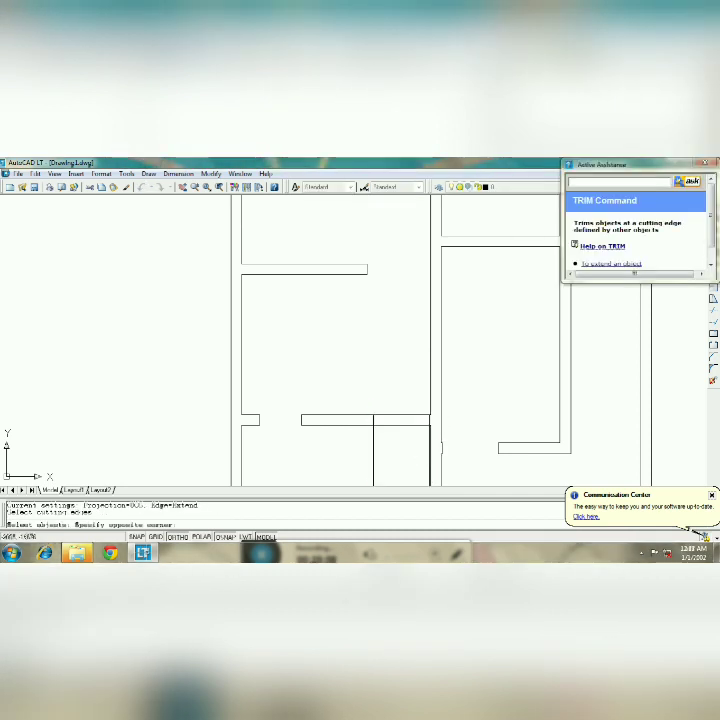
{"action": "key", "text": "Return"}
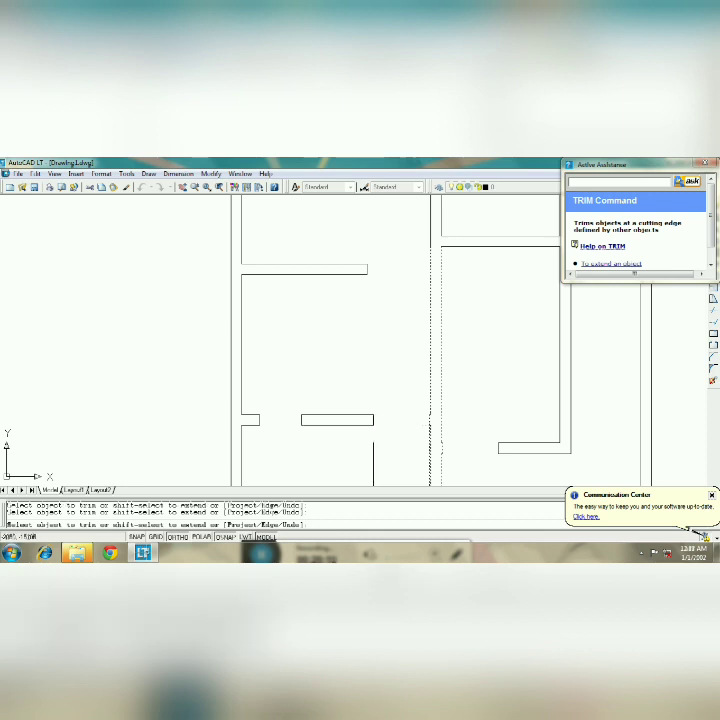
{"action": "key", "text": "Escape"}
{"action": "left_click", "coordinate": [429, 455]}
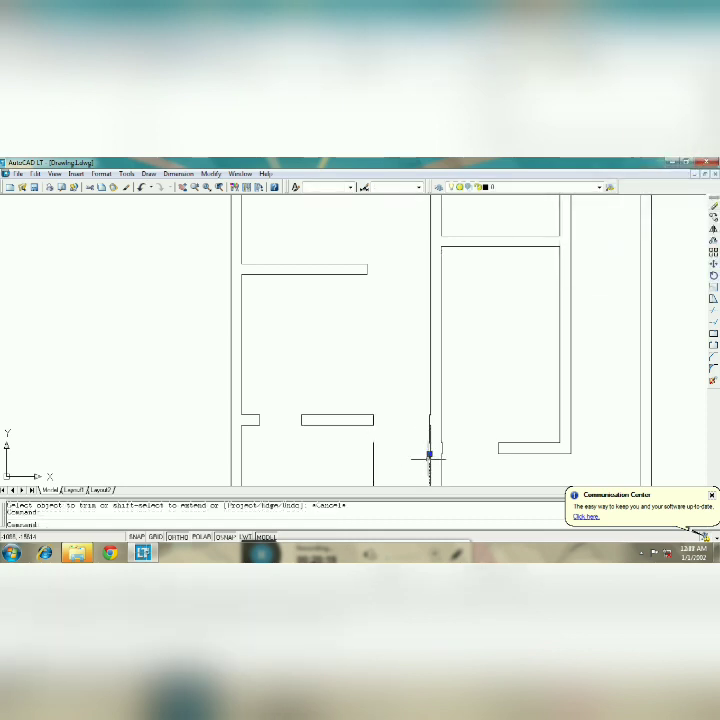
{"action": "key", "text": "Delete"}
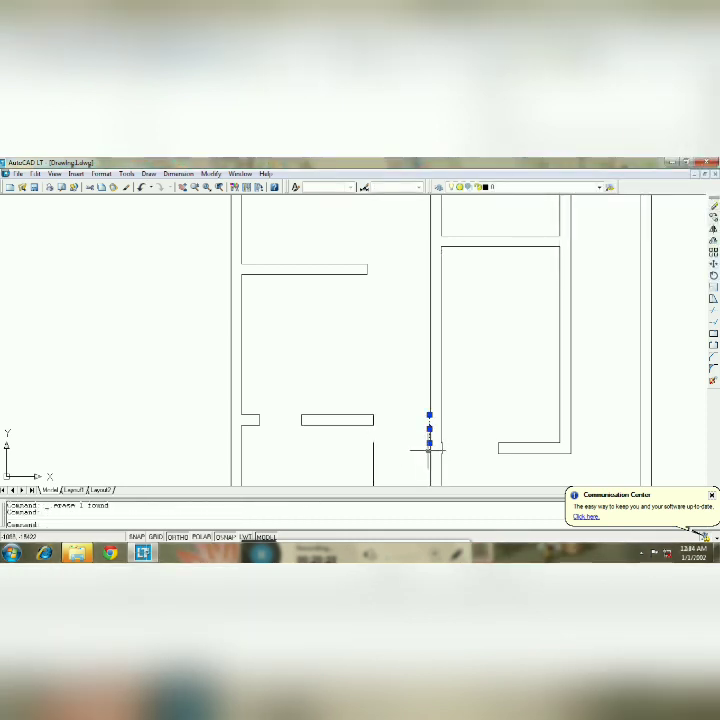
{"action": "type", "text": "s"}
Trim the lower part of the wall line and pan to show the whole panel layout
{"action": "key", "text": "Return"}
{"action": "left_click", "coordinate": [430, 400]}
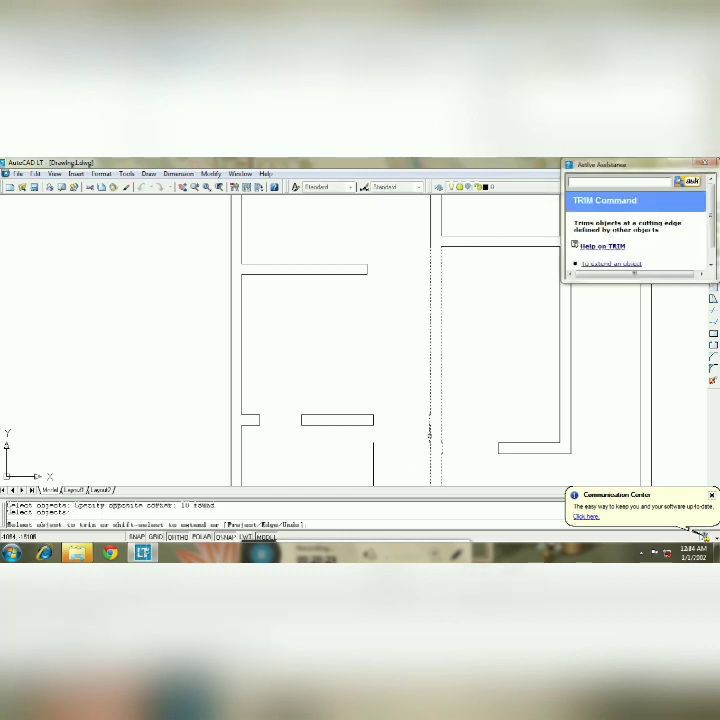
{"action": "key", "text": "Return"}
{"action": "left_click", "coordinate": [430, 470]}
{"action": "key", "text": "Escape"}
{"action": "left_click", "coordinate": [373, 443]}
{"action": "left_click", "coordinate": [182, 187]}
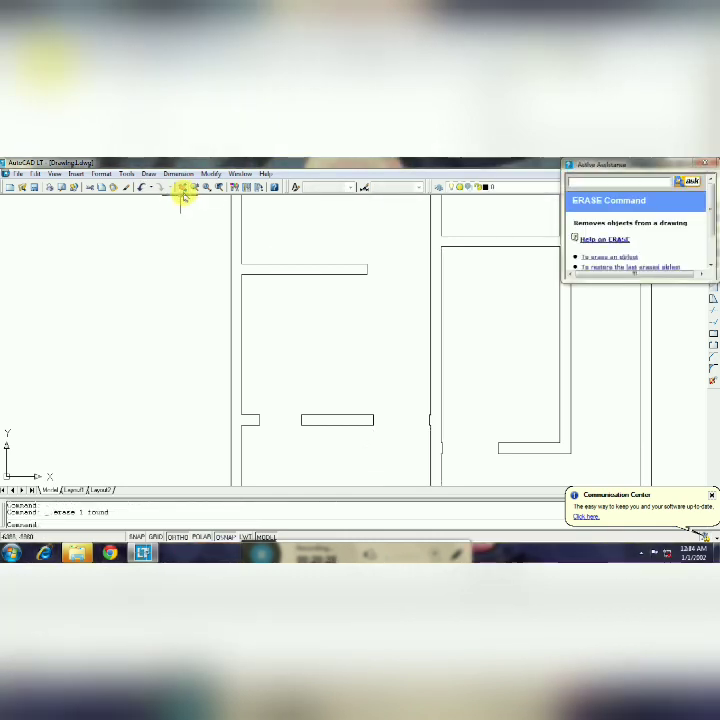
{"action": "mouse_move", "coordinate": [335, 419]}
{"action": "left_mouse_down"}
{"action": "mouse_move", "coordinate": [333, 432]}
{"action": "mouse_move", "coordinate": [310, 395]}
{"action": "mouse_move", "coordinate": [297, 407]}
{"action": "mouse_move", "coordinate": [308, 455]}
{"action": "mouse_move", "coordinate": [355, 373]}
{"action": "mouse_move", "coordinate": [349, 407]}
{"action": "mouse_move", "coordinate": [358, 406]}
{"action": "mouse_move", "coordinate": [360, 387]}
{"action": "mouse_move", "coordinate": [368, 421]}
{"action": "mouse_move", "coordinate": [384, 402]}
{"action": "mouse_move", "coordinate": [399, 428]}
{"action": "mouse_move", "coordinate": [416, 326]}
{"action": "mouse_move", "coordinate": [418, 377]}
{"action": "mouse_move", "coordinate": [456, 339]}
{"action": "left_mouse_up"}
Offset the left panel's right edge 25 inward
{"action": "key", "text": "Escape"}
{"action": "type", "text": "o"}
{"action": "key", "text": "Return"}
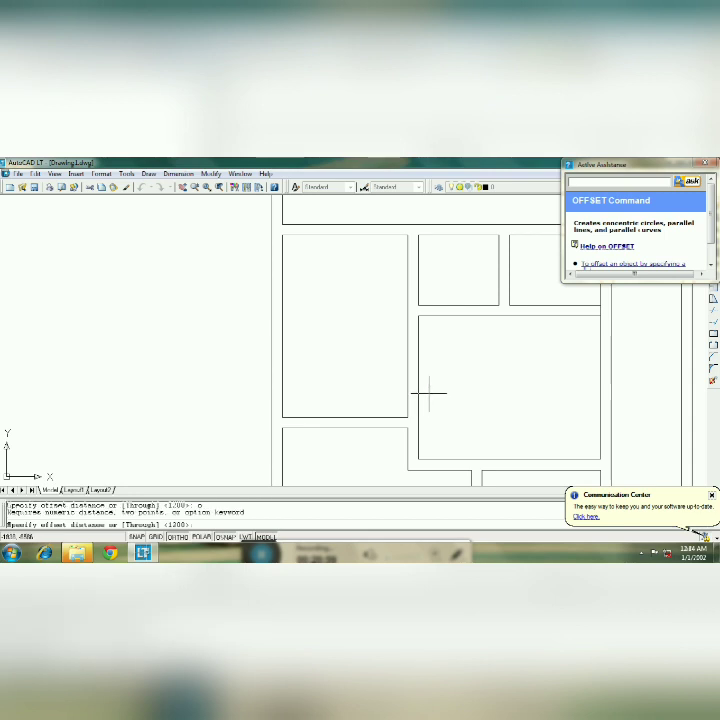
{"action": "type", "text": "25"}
{"action": "key", "text": "Return"}
{"action": "left_click", "coordinate": [408, 352]}
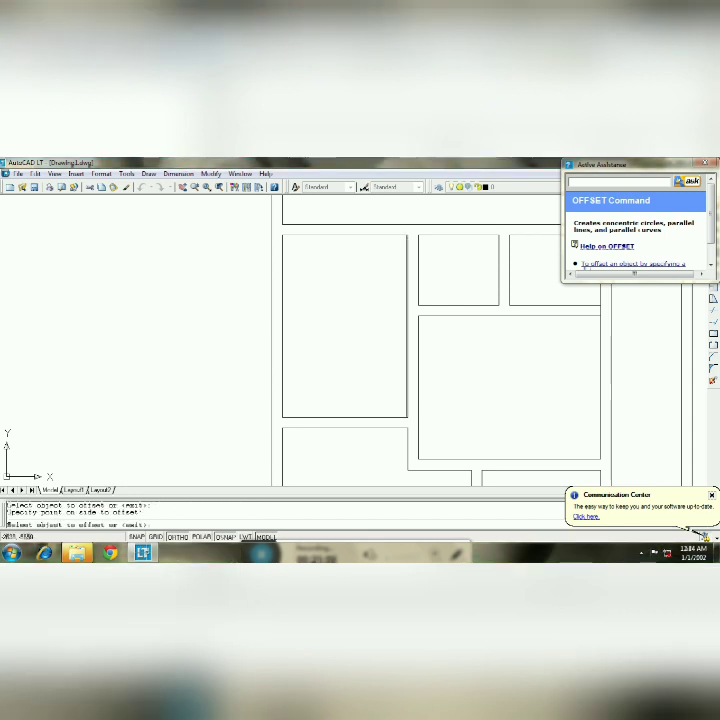
{"action": "key", "text": "Escape"}
{"action": "type", "text": "o"}
{"action": "key", "text": "Return"}
{"action": "type", "text": "1200"}
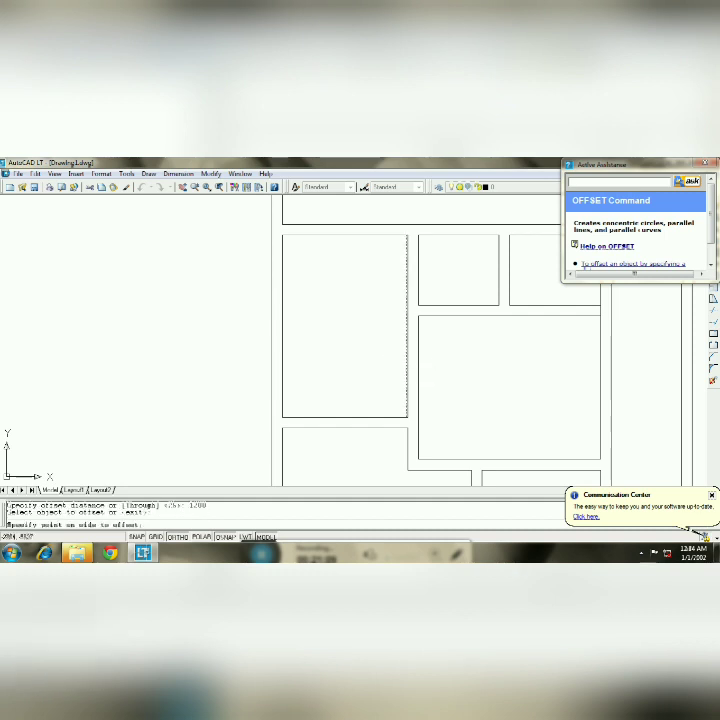
{"action": "left_click", "coordinate": [394, 402]}
{"action": "key", "text": "Escape"}
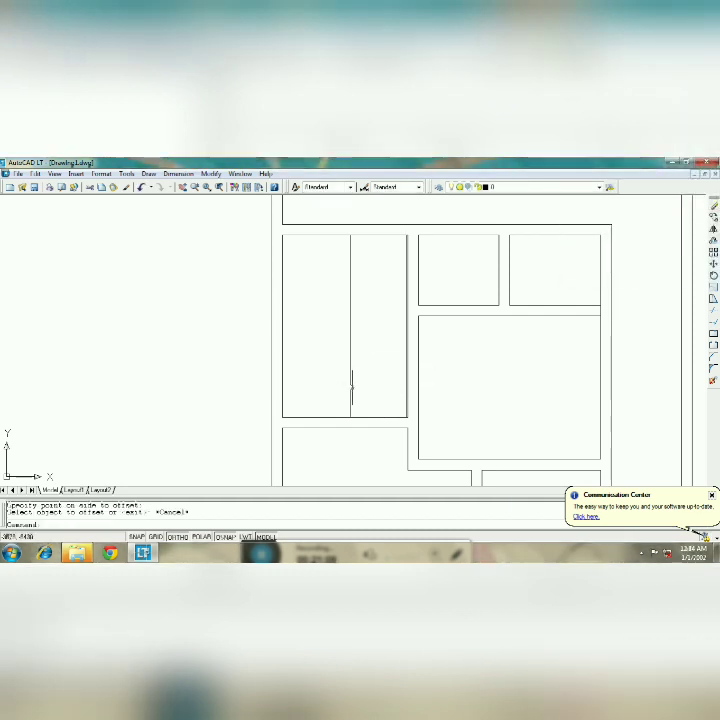
Extend the new vertical line down to the lower panel and trim its excess
{"action": "left_click", "coordinate": [350, 416]}
{"action": "left_click", "coordinate": [350, 426]}
{"action": "key", "text": "Escape"}
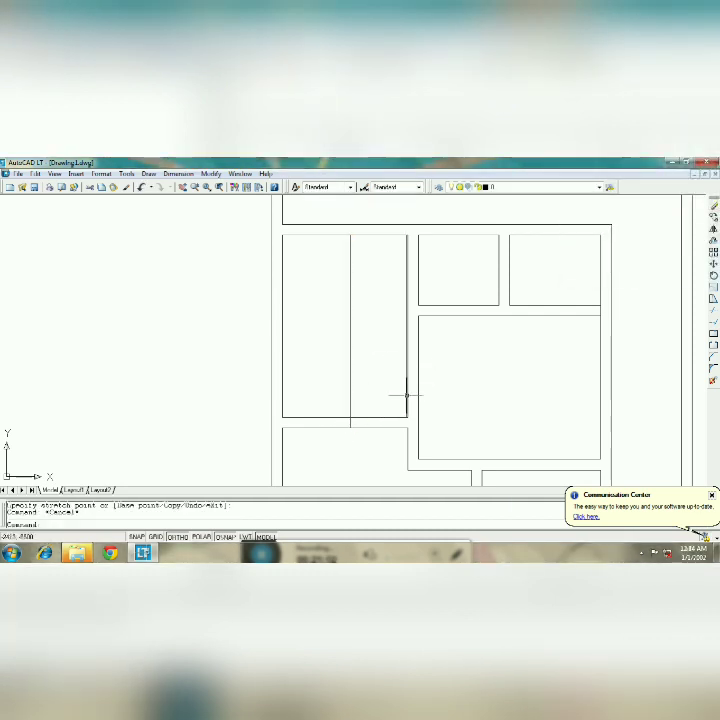
{"action": "left_click", "coordinate": [406, 416]}
{"action": "left_click", "coordinate": [406, 428]}
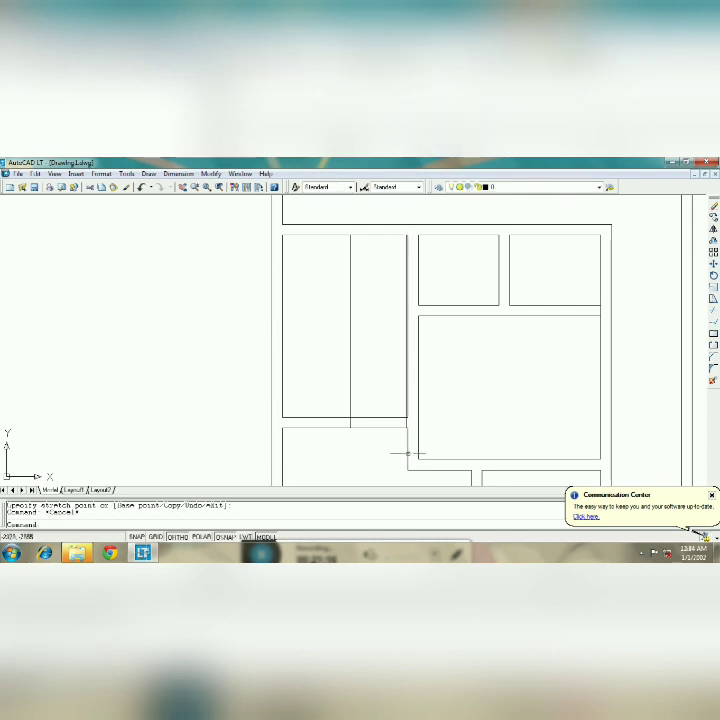
{"action": "type", "text": "str"}
{"action": "key", "text": "Return"}
{"action": "left_click", "coordinate": [415, 447]}
{"action": "left_click", "coordinate": [300, 400]}
{"action": "key", "text": "Return"}
{"action": "left_click", "coordinate": [350, 320]}
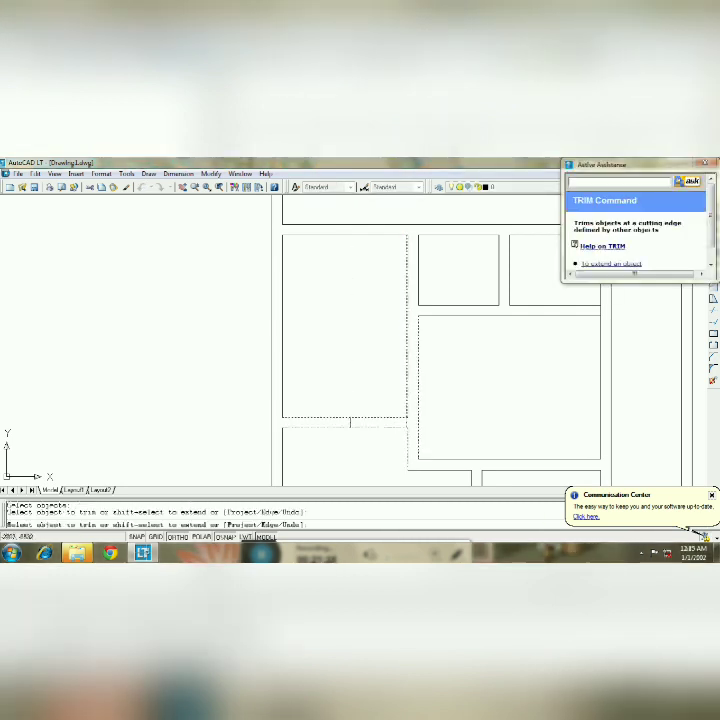
{"action": "key", "text": "Escape"}
Trim the panel's bottom edge segment to open the gap
{"action": "key", "text": "Return"}
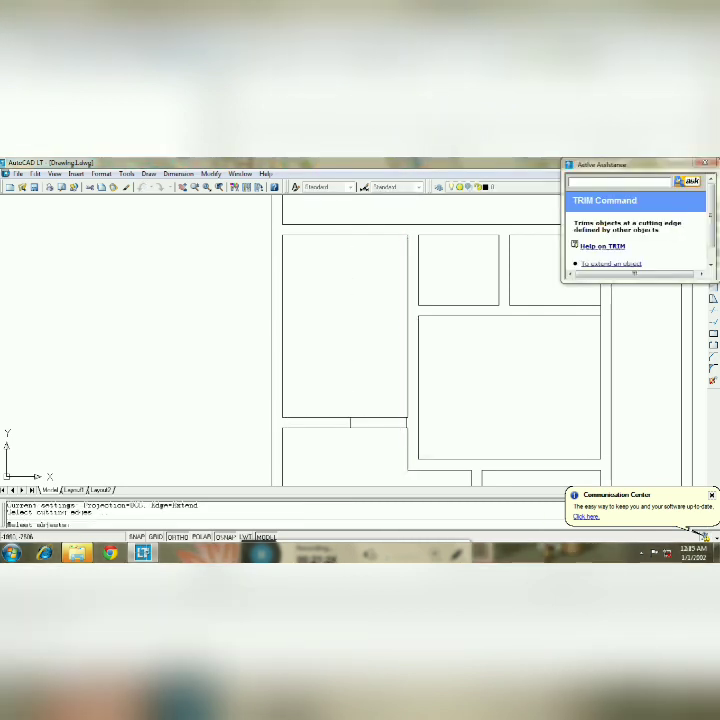
{"action": "left_click", "coordinate": [400, 443]}
{"action": "left_click", "coordinate": [374, 427]}
{"action": "key", "text": "Return"}
{"action": "left_click", "coordinate": [374, 427]}
{"action": "key", "text": "Escape"}
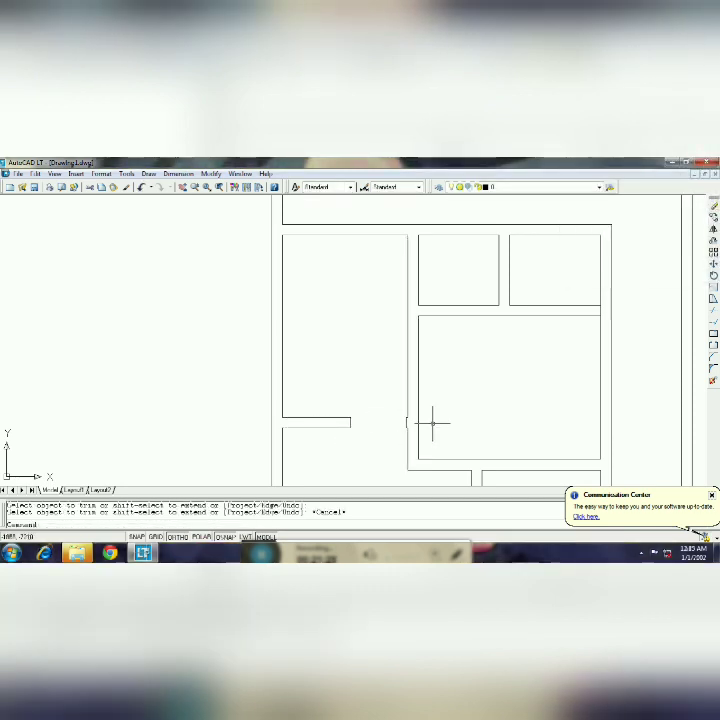
Offset the middle panel's top line 75 downward inside the panel
{"action": "left_click", "coordinate": [185, 190]}
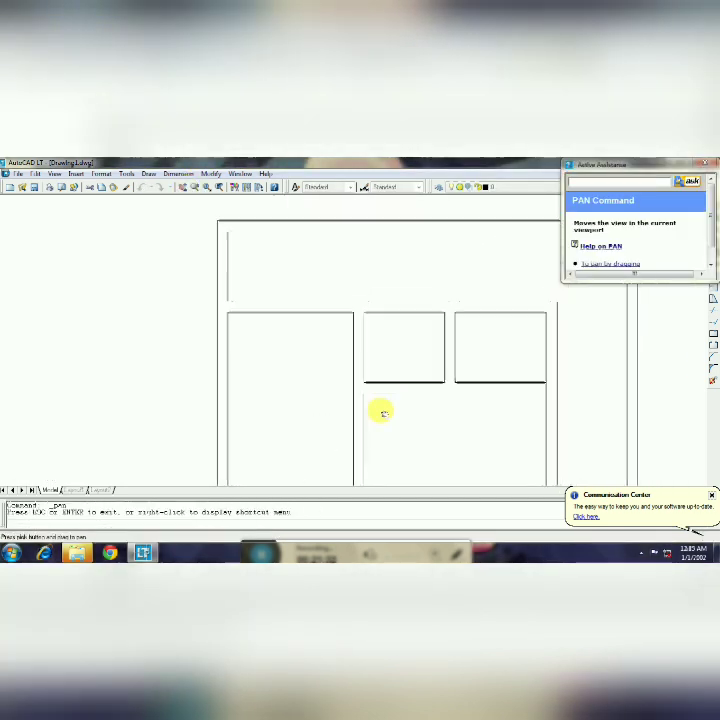
{"action": "left_click_drag", "start_coordinate": [380, 411], "coordinate": [388, 385]}
{"action": "left_click_drag", "start_coordinate": [431, 431], "coordinate": [246, 209]}
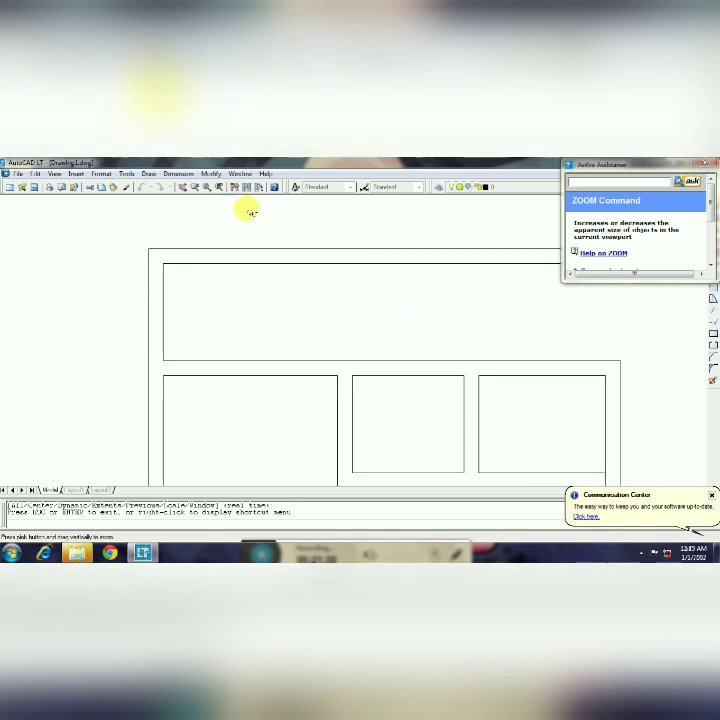
{"action": "scroll", "coordinate": [421, 405], "scroll_direction": "up", "scroll_amount": 2}
{"action": "key", "text": "Escape"}
{"action": "type", "text": "o"}
{"action": "key", "text": "Return"}
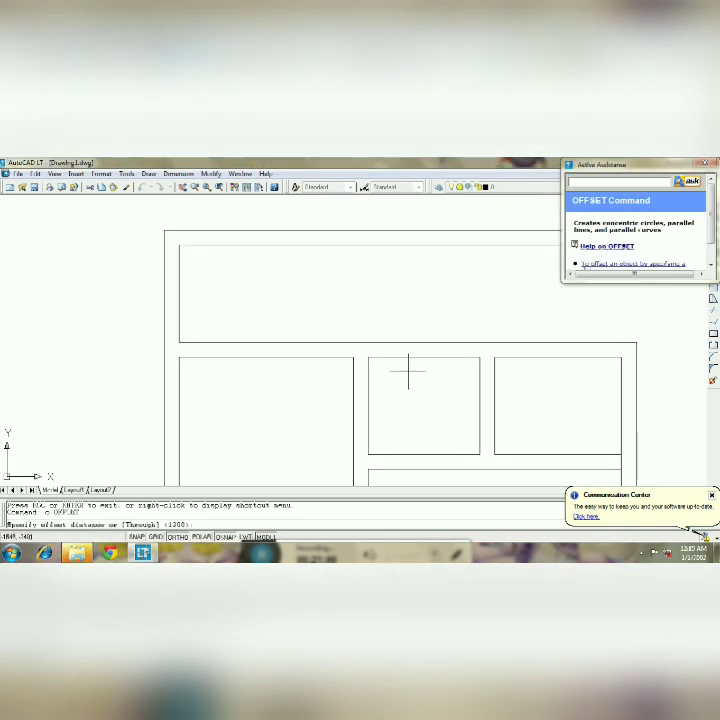
{"action": "type", "text": "5"}
{"action": "key", "text": "Return"}
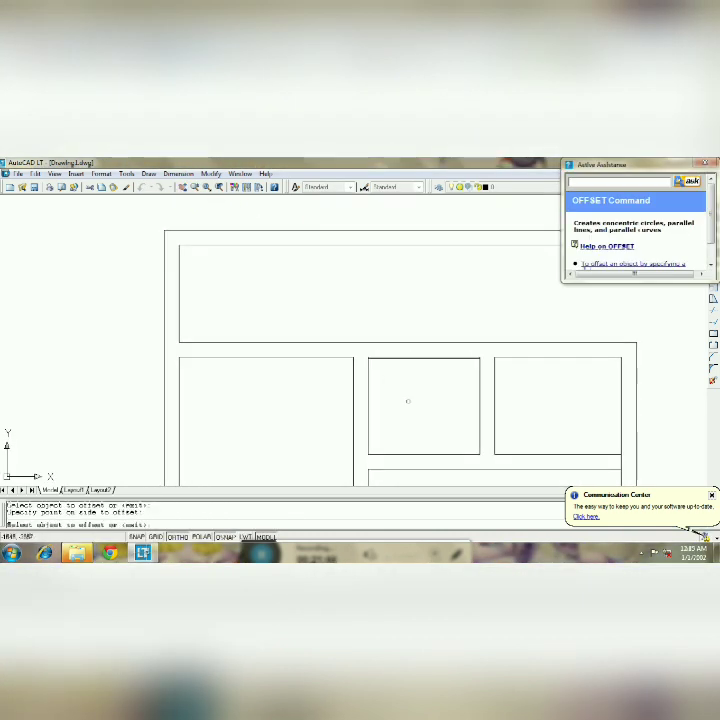
{"action": "key", "text": "Escape"}
{"action": "type", "text": "o"}
{"action": "key", "text": "Return"}
{"action": "type", "text": "75"}
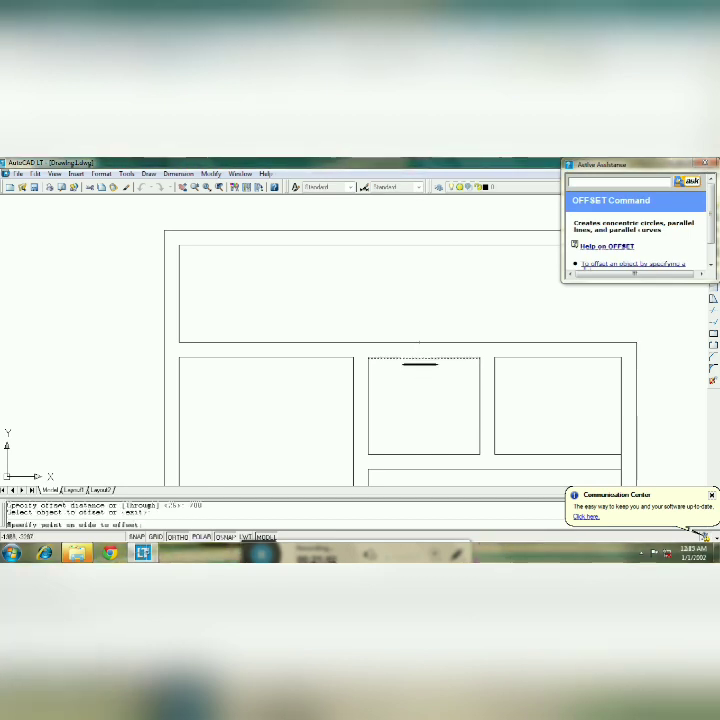
{"action": "left_click", "coordinate": [426, 410]}
{"action": "key", "text": "Escape"}
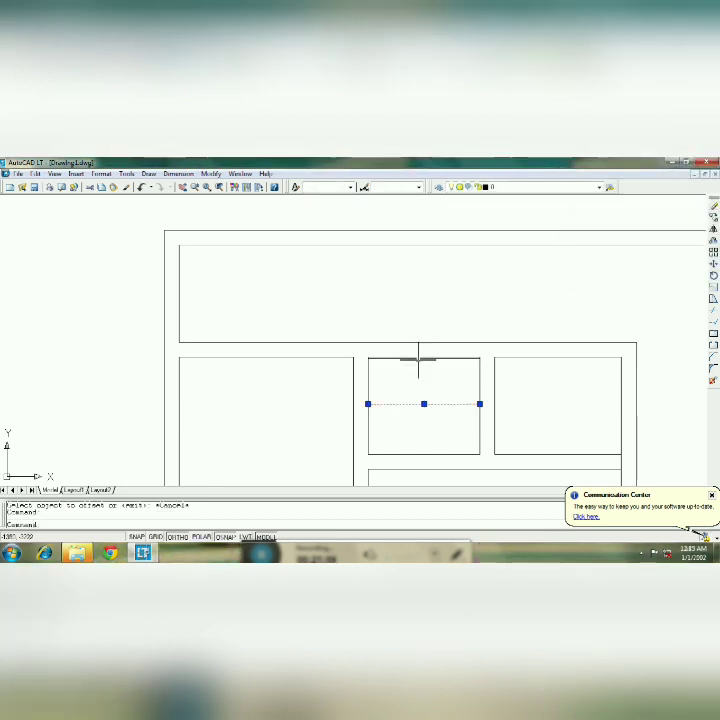
Stretch the inner line's corner to the left panel and trim the edges to form the opening
{"action": "left_click", "coordinate": [418, 358]}
{"action": "left_click", "coordinate": [368, 357]}
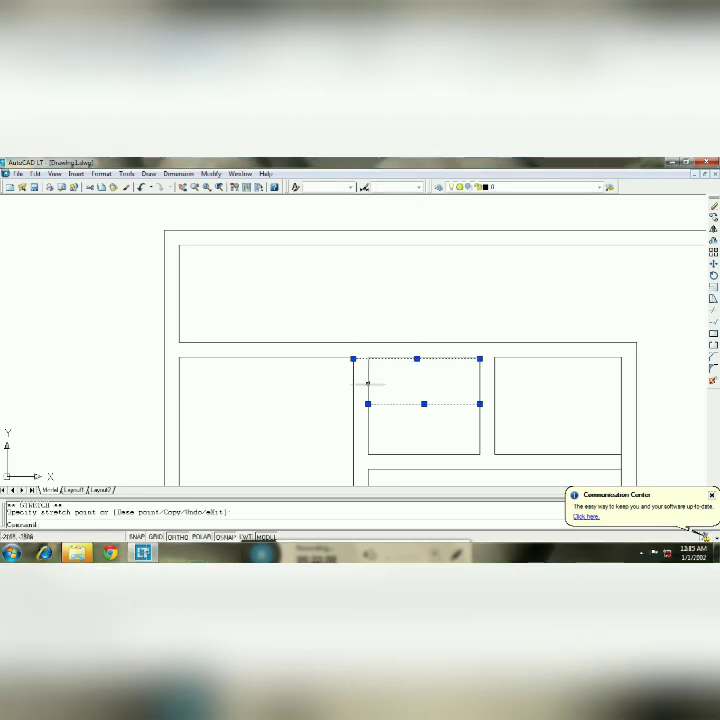
{"action": "key", "text": "Escape"}
{"action": "key", "text": "Escape"}
{"action": "type", "text": "tr"}
{"action": "key", "text": "Return"}
{"action": "left_click", "coordinate": [453, 426]}
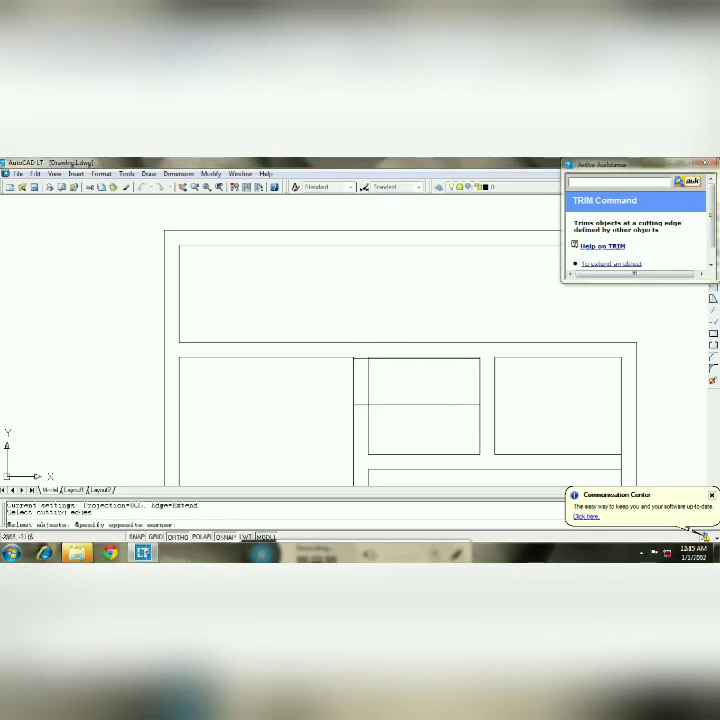
{"action": "left_click", "coordinate": [453, 405]}
{"action": "key", "text": "Return"}
{"action": "left_click", "coordinate": [387, 404]}
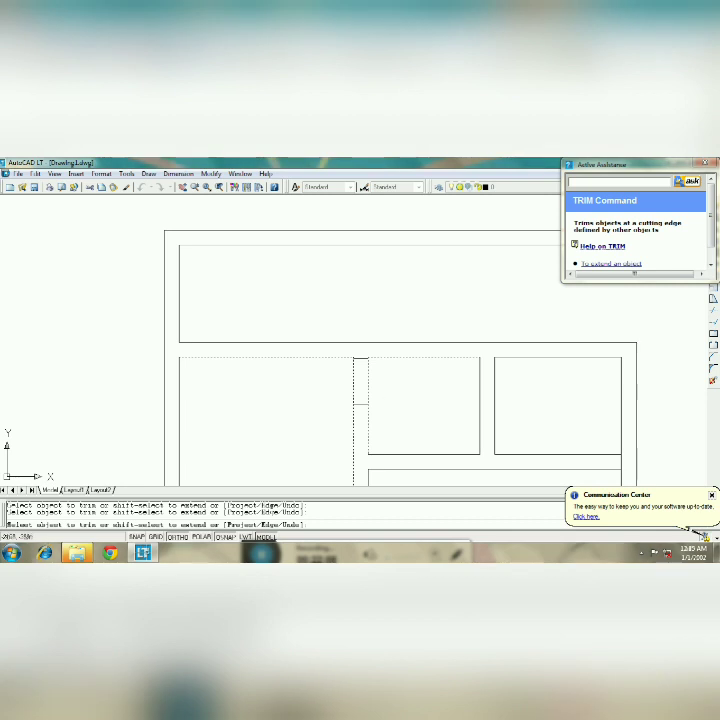
{"action": "key", "text": "Escape"}
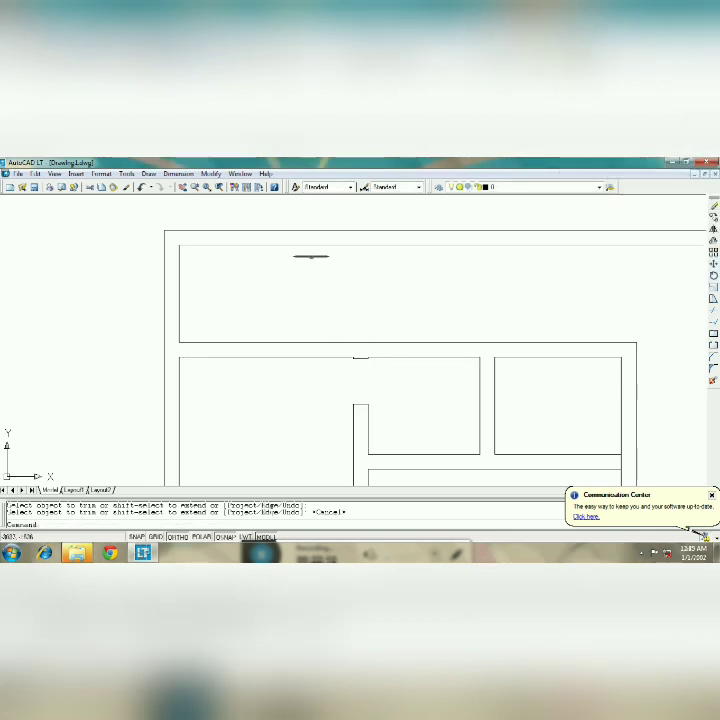
{"action": "left_click", "coordinate": [183, 187]}
{"action": "left_click_drag", "start_coordinate": [381, 418], "coordinate": [276, 379]}
Try offset distances of 25 and 1200, cancelling both and undoing the extra offset
{"action": "key", "text": "Escape"}
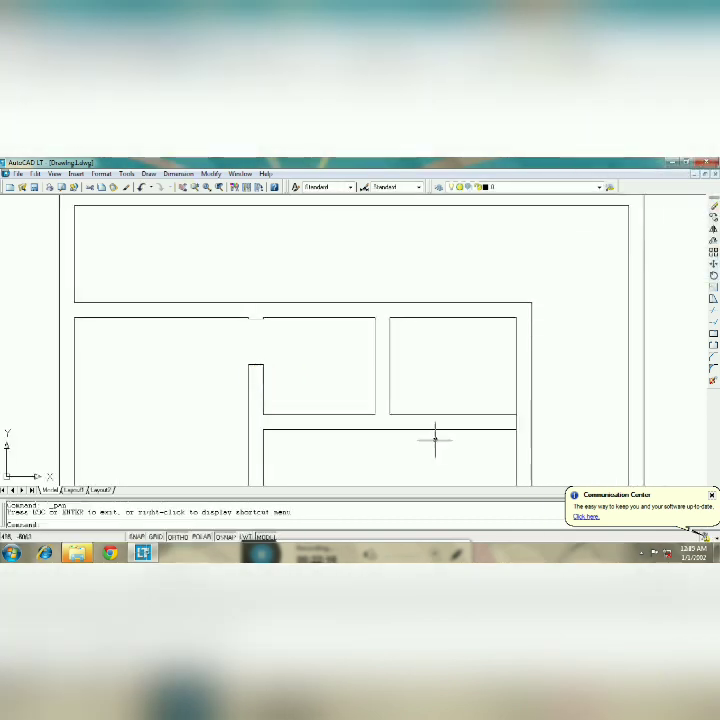
{"action": "type", "text": "o"}
{"action": "key", "text": "Return"}
{"action": "type", "text": "25"}
{"action": "key", "text": "Return"}
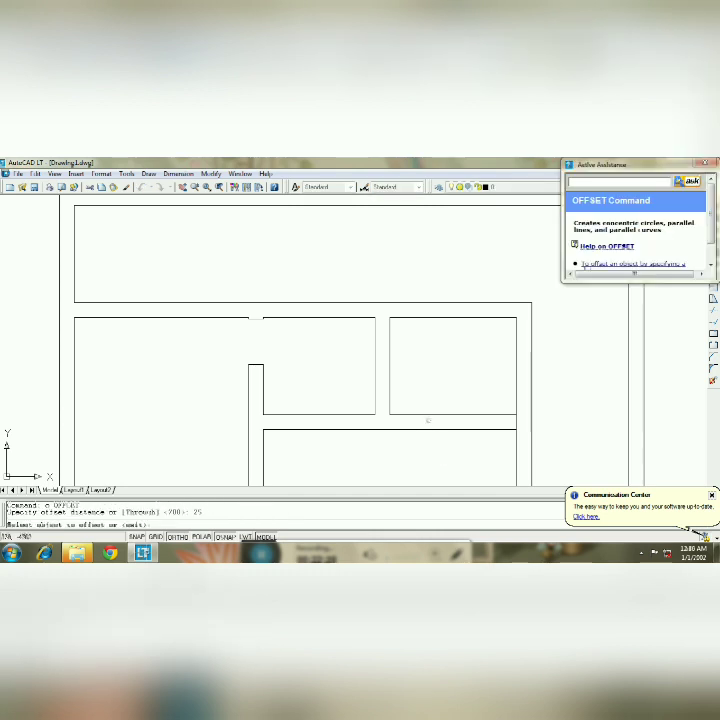
{"action": "key", "text": "Escape"}
{"action": "type", "text": "o"}
{"action": "key", "text": "Return"}
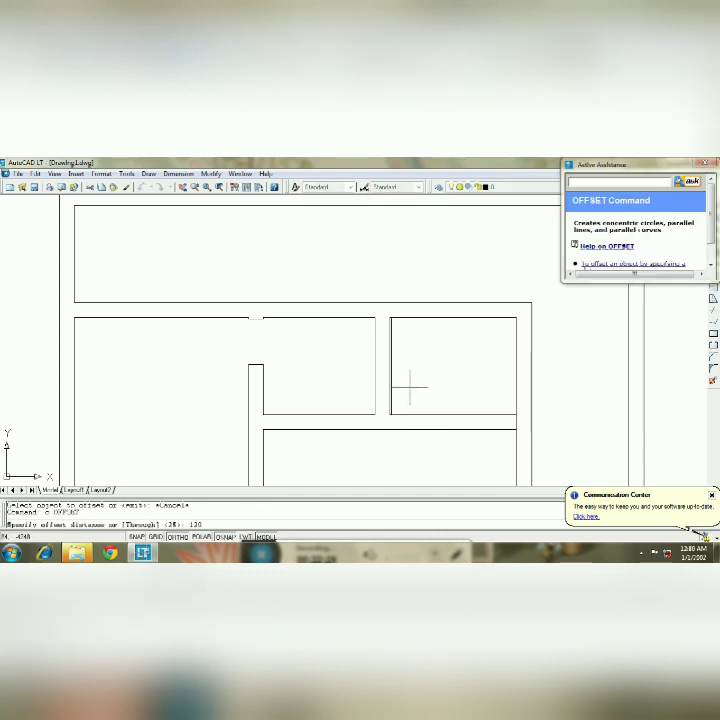
{"action": "type", "text": "0"}
{"action": "key", "text": "Return"}
{"action": "key", "text": "Escape"}
{"action": "key", "text": "ctrl+z"}
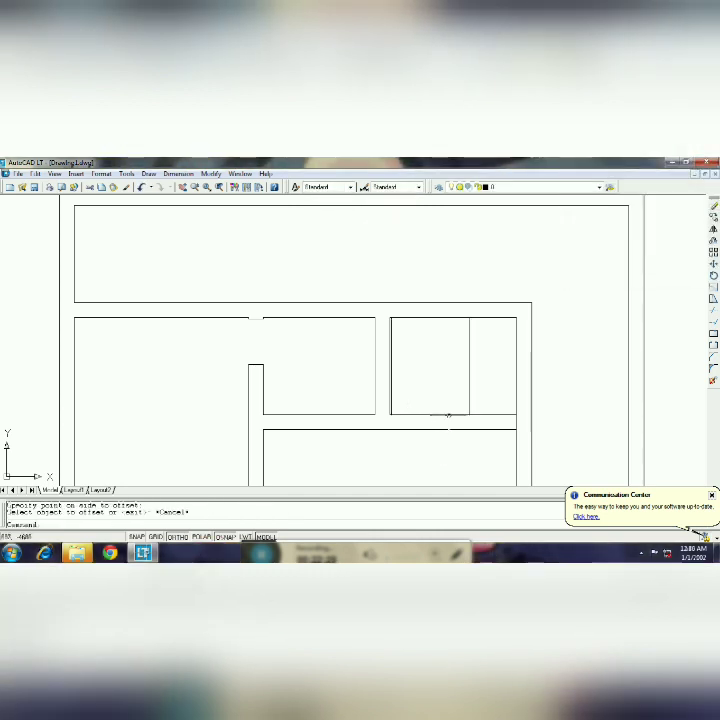
Offset the upper right panel's left edge inward to form the opening's second side
{"action": "type", "text": "o"}
{"action": "key", "text": "Return"}
{"action": "type", "text": "700"}
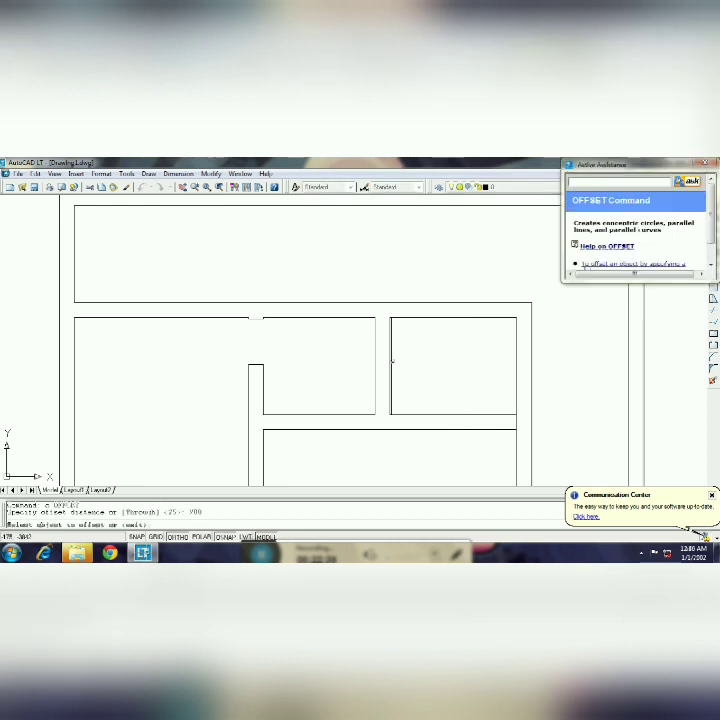
{"action": "left_click", "coordinate": [392, 361]}
{"action": "left_click", "coordinate": [458, 424]}
{"action": "key", "text": "Escape"}
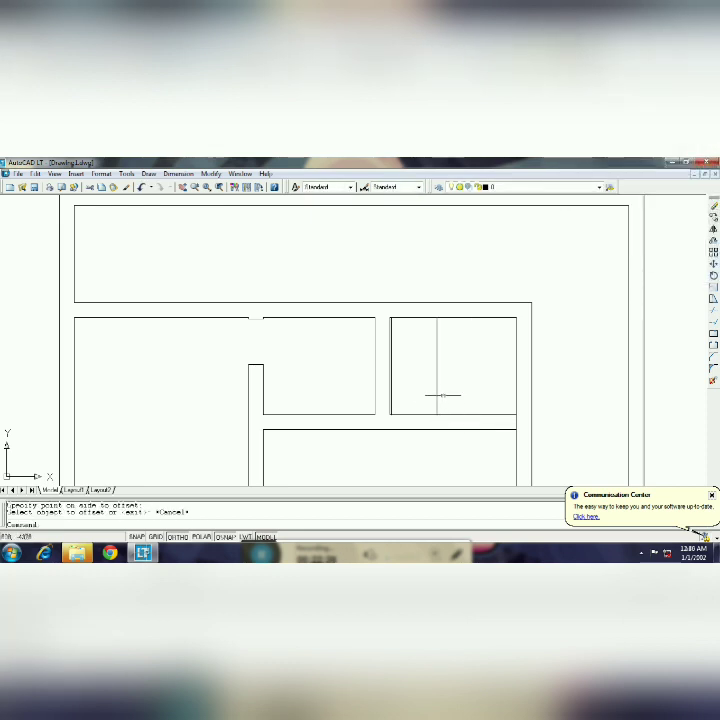
{"action": "left_click", "coordinate": [437, 395]}
{"action": "left_click", "coordinate": [437, 428]}
{"action": "key", "text": "Return"}
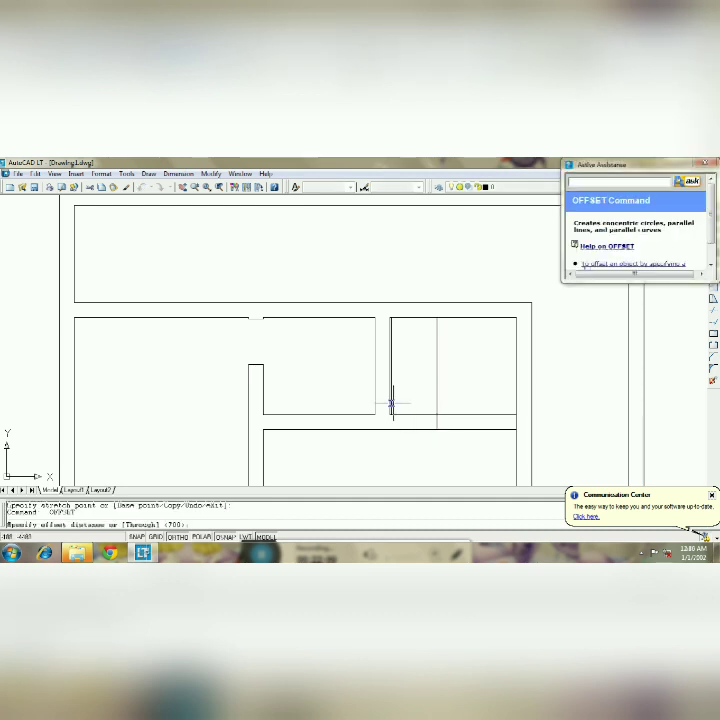
{"action": "key", "text": "Escape"}
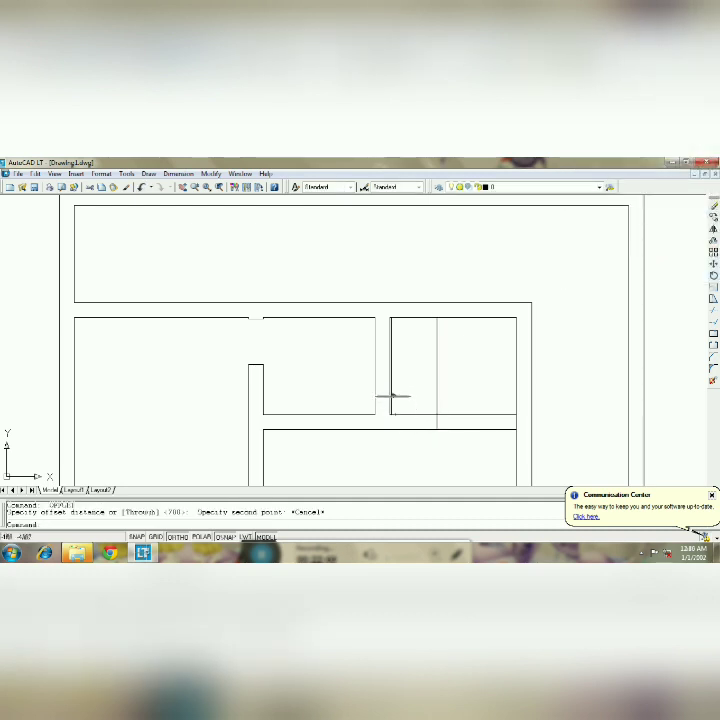
Stretch the left edge down to the lower panel and trim both horizontal walls between the lines
{"action": "left_click", "coordinate": [391, 395]}
{"action": "left_click", "coordinate": [391, 413]}
{"action": "left_click", "coordinate": [391, 429]}
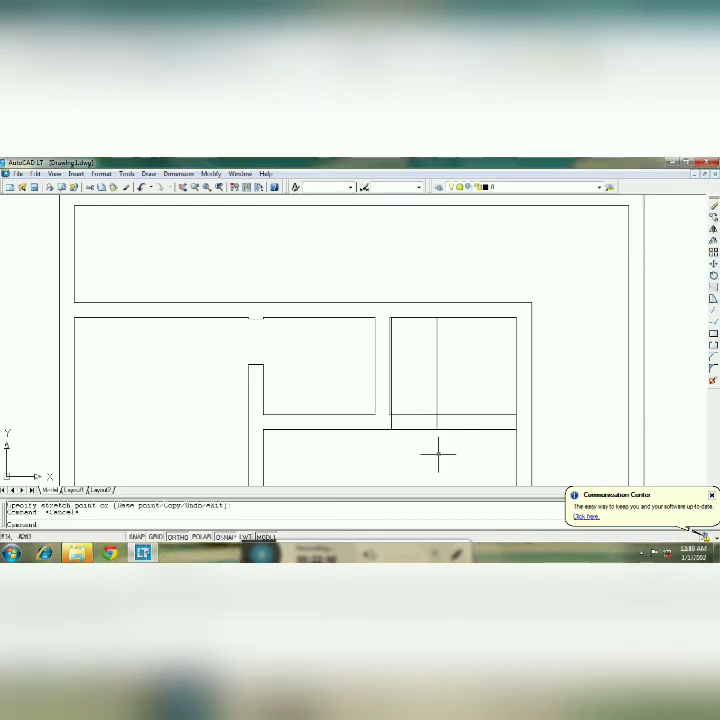
{"action": "type", "text": "tr"}
{"action": "key", "text": "Return"}
{"action": "left_click", "coordinate": [437, 450]}
{"action": "left_click", "coordinate": [380, 400]}
{"action": "key", "text": "Return"}
{"action": "left_click", "coordinate": [417, 414]}
{"action": "left_click", "coordinate": [417, 429]}
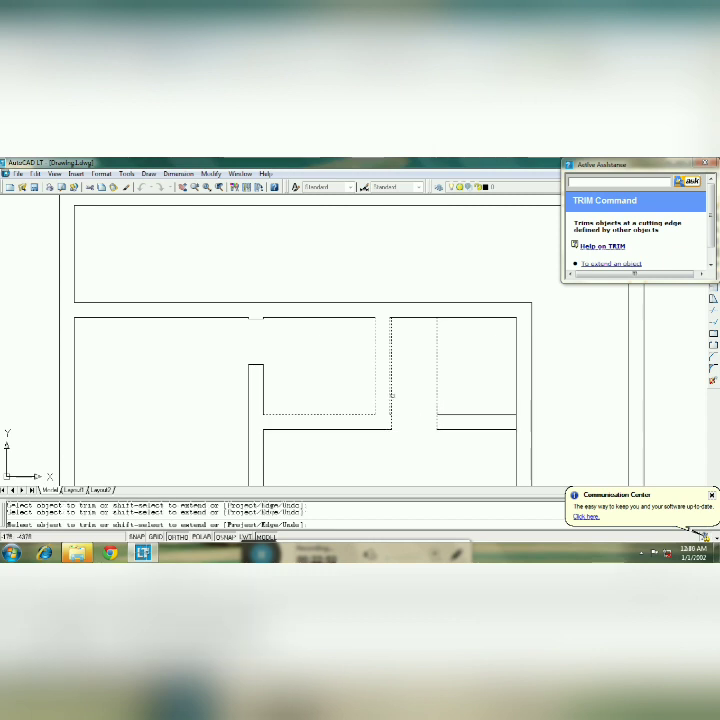
{"action": "left_click", "coordinate": [190, 187]}
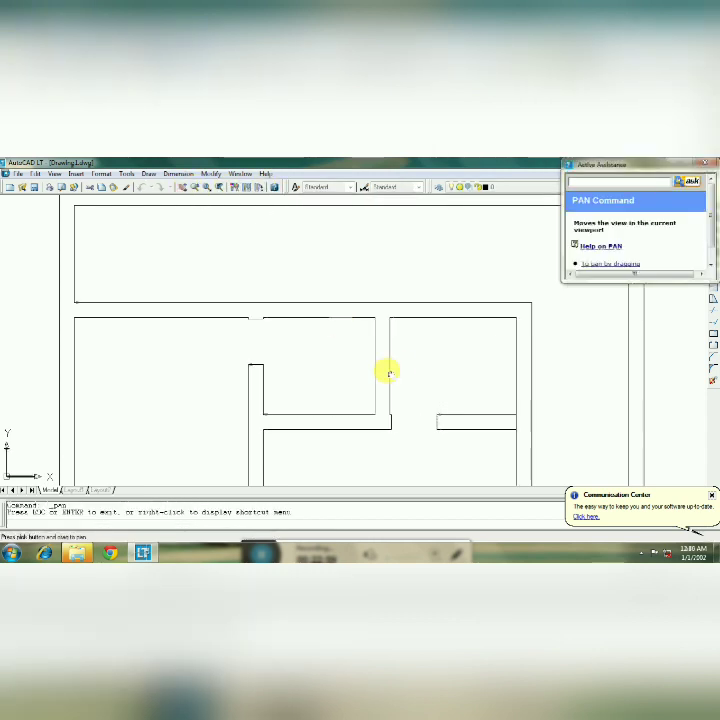
{"action": "mouse_move", "coordinate": [386, 370]}
{"action": "left_mouse_down"}
{"action": "mouse_move", "coordinate": [476, 413]}
{"action": "mouse_move", "coordinate": [537, 492]}
{"action": "mouse_move", "coordinate": [526, 534]}
{"action": "left_mouse_up"}
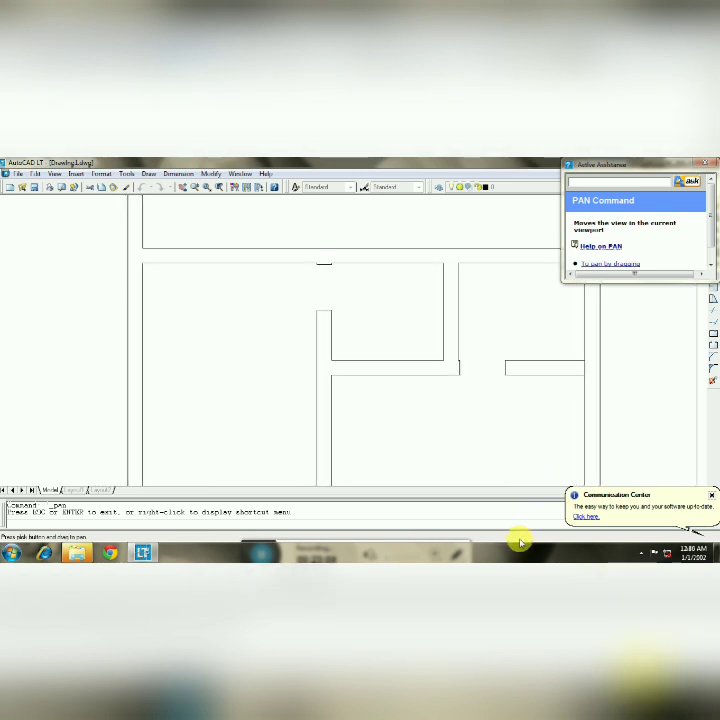
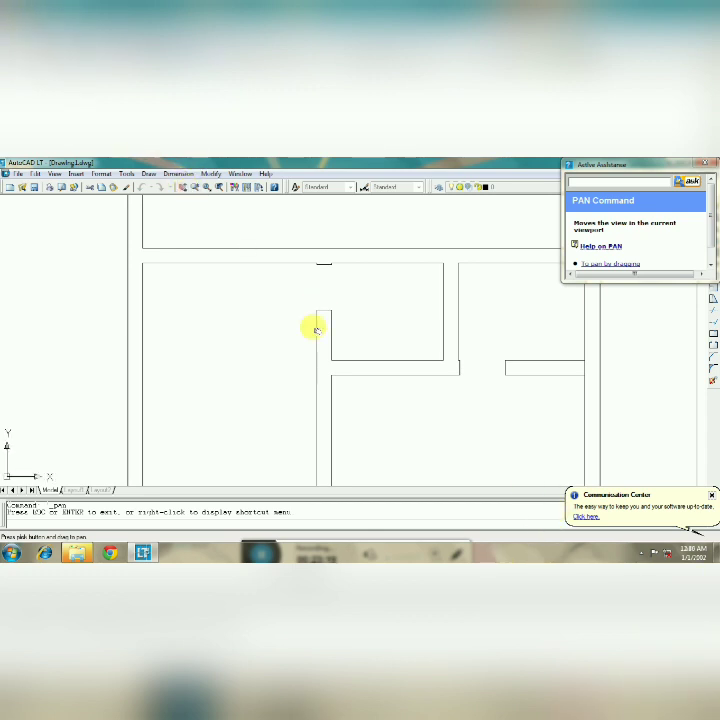
Pan and zoom in until the central wall junction of the floor plan fills the view
{"action": "mouse_move", "coordinate": [315, 330]}
{"action": "left_mouse_down"}
{"action": "mouse_move", "coordinate": [416, 424]}
{"action": "mouse_move", "coordinate": [416, 463]}
{"action": "mouse_move", "coordinate": [424, 387]}
{"action": "mouse_move", "coordinate": [432, 381]}
{"action": "mouse_move", "coordinate": [443, 411]}
{"action": "mouse_move", "coordinate": [447, 371]}
{"action": "mouse_move", "coordinate": [365, 273]}
{"action": "left_mouse_up"}
{"action": "left_click", "coordinate": [196, 186]}
{"action": "mouse_move", "coordinate": [425, 300]}
{"action": "left_mouse_down"}
{"action": "mouse_move", "coordinate": [428, 404]}
{"action": "mouse_move", "coordinate": [460, 405]}
{"action": "mouse_move", "coordinate": [461, 450]}
{"action": "mouse_move", "coordinate": [445, 390]}
{"action": "mouse_move", "coordinate": [459, 466]}
{"action": "mouse_move", "coordinate": [450, 337]}
{"action": "mouse_move", "coordinate": [217, 198]}
{"action": "left_mouse_up"}
{"action": "left_click", "coordinate": [182, 187]}
{"action": "mouse_move", "coordinate": [366, 381]}
{"action": "left_mouse_down"}
{"action": "mouse_move", "coordinate": [386, 392]}
{"action": "mouse_move", "coordinate": [390, 407]}
{"action": "mouse_move", "coordinate": [403, 379]}
{"action": "mouse_move", "coordinate": [370, 332]}
{"action": "left_mouse_up"}
{"action": "left_click", "coordinate": [194, 187]}
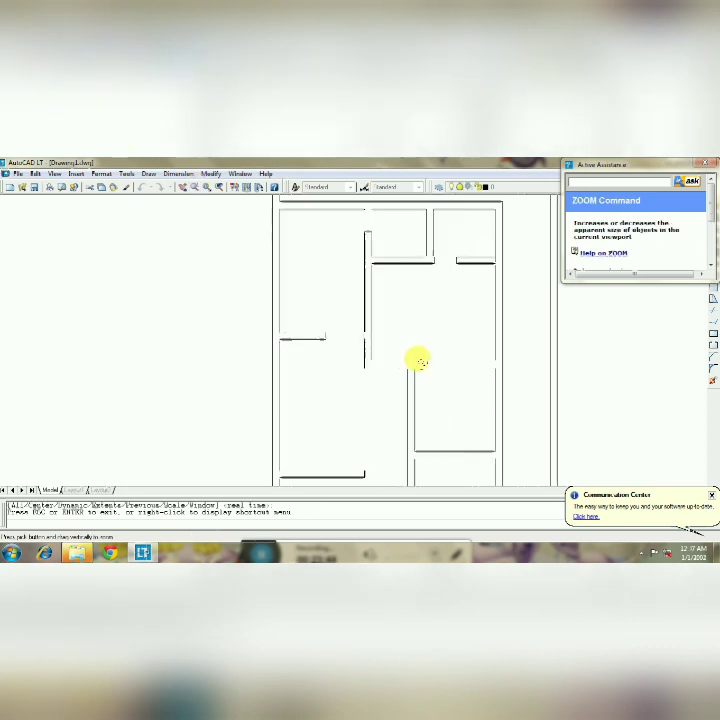
{"action": "left_click_drag", "start_coordinate": [418, 360], "coordinate": [206, 193]}
{"action": "left_click", "coordinate": [182, 187]}
{"action": "left_click_drag", "start_coordinate": [437, 373], "coordinate": [440, 378]}
Offset the vertical wall line 1200 to the right, after cancelling a mistyped distance
{"action": "key", "text": "Escape"}
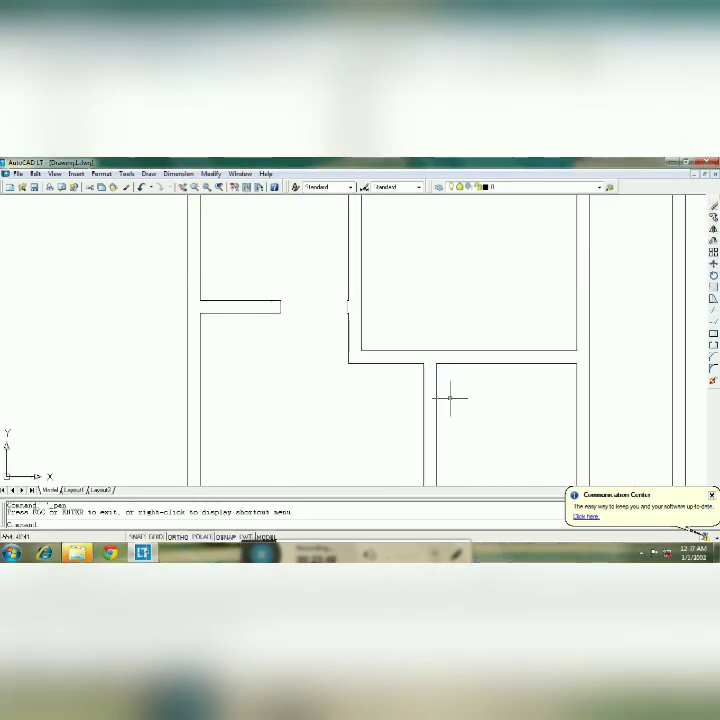
{"action": "type", "text": " o"}
{"action": "key", "text": "Return"}
{"action": "type", "text": "6"}
{"action": "key", "text": "Return"}
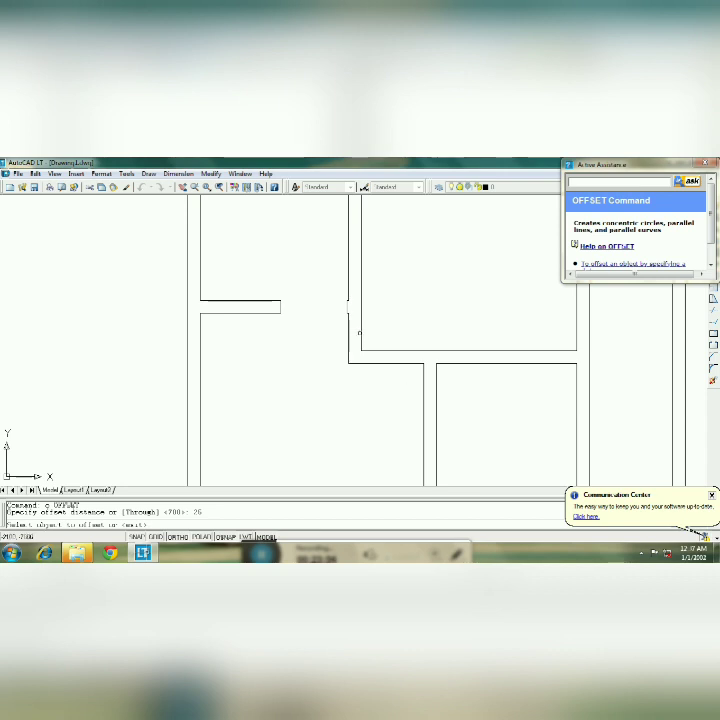
{"action": "key", "text": "Escape"}
{"action": "type", "text": "o"}
{"action": "key", "text": "Return"}
{"action": "type", "text": "1200"}
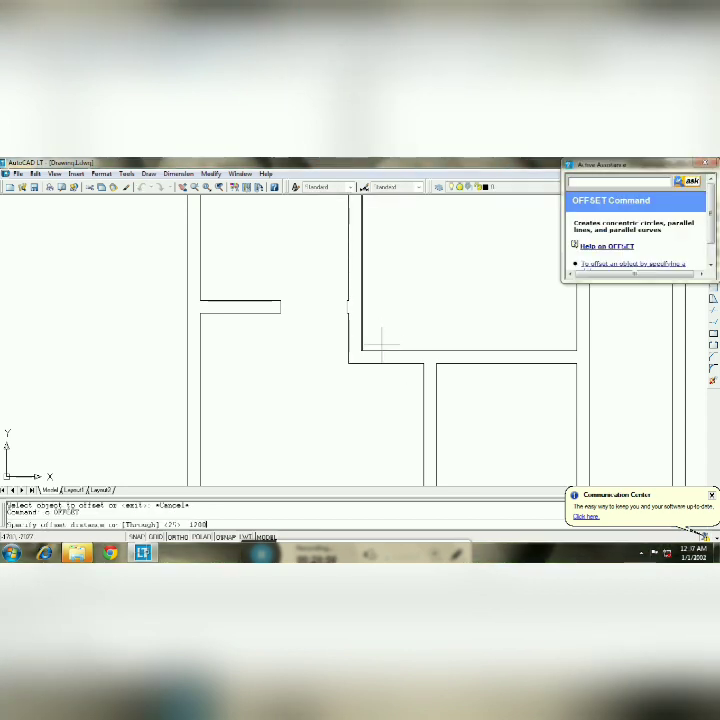
{"action": "key", "text": "Return"}
{"action": "left_click", "coordinate": [361, 320]}
{"action": "left_click", "coordinate": [437, 354]}
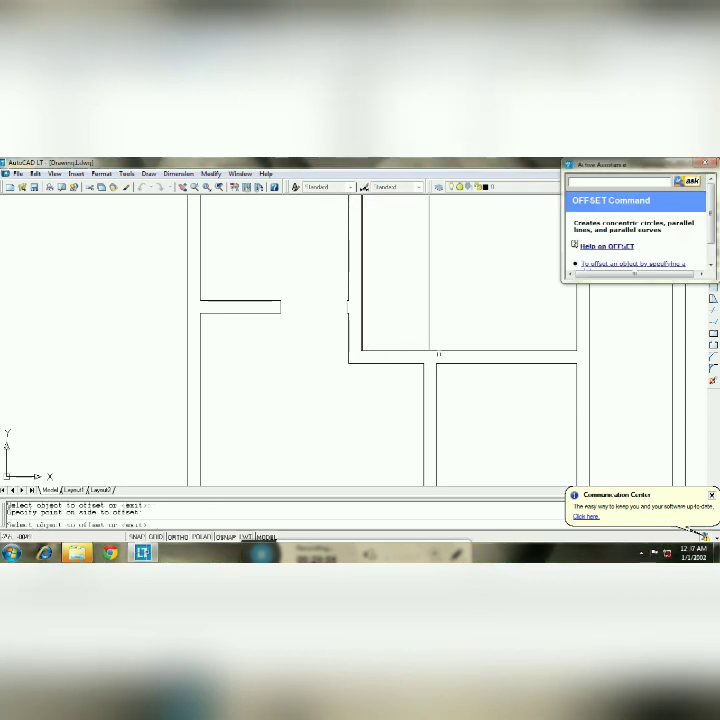
{"action": "key", "text": "Escape"}
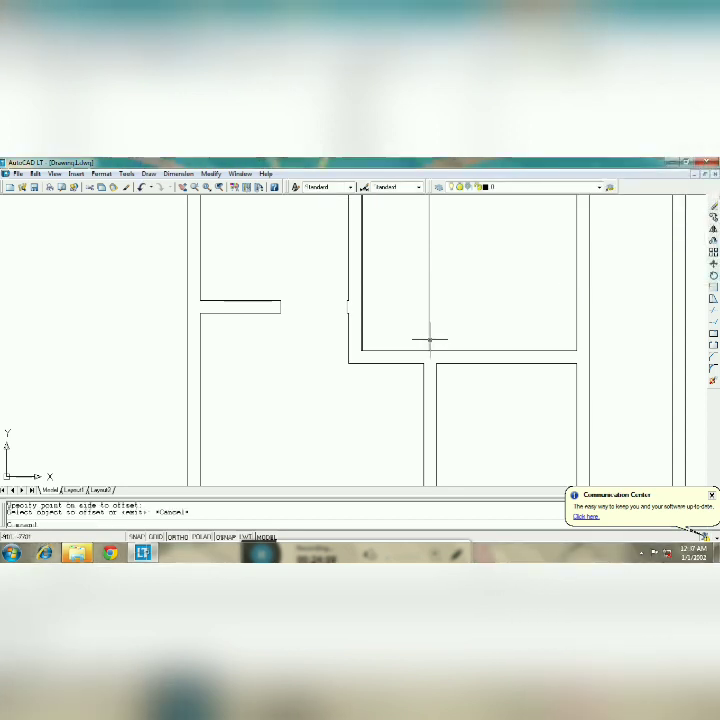
Move the new line into place and stretch both lines down to the lower wall face
{"action": "type", "text": "m"}
{"action": "key", "text": "Return"}
{"action": "left_click", "coordinate": [429, 350]}
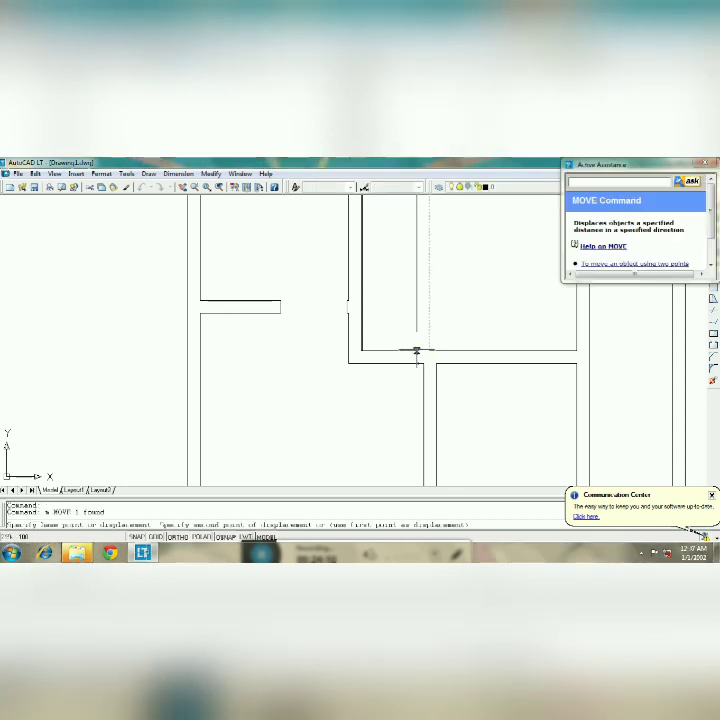
{"action": "left_click", "coordinate": [362, 350]}
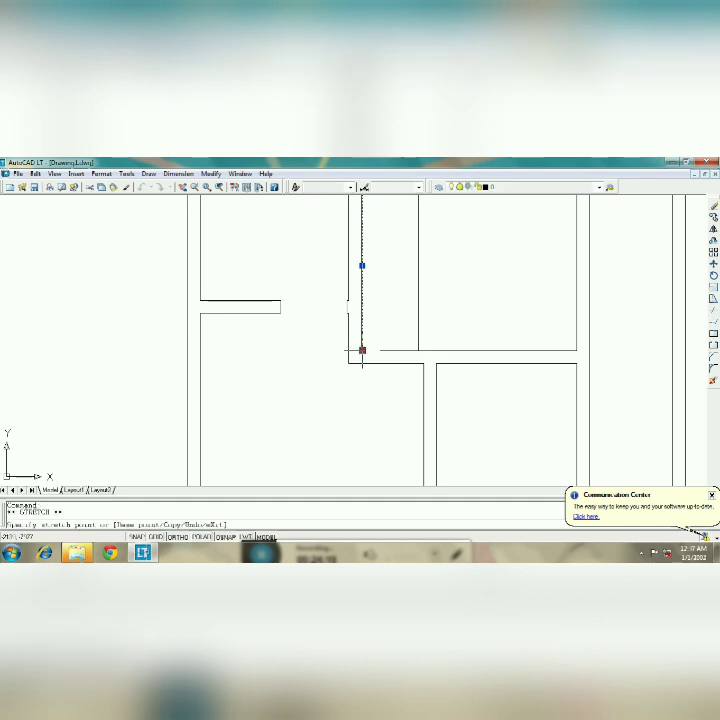
{"action": "left_click", "coordinate": [362, 363]}
{"action": "left_click", "coordinate": [418, 329]}
{"action": "left_click", "coordinate": [418, 350]}
{"action": "left_click", "coordinate": [418, 363]}
{"action": "key", "text": "Escape"}
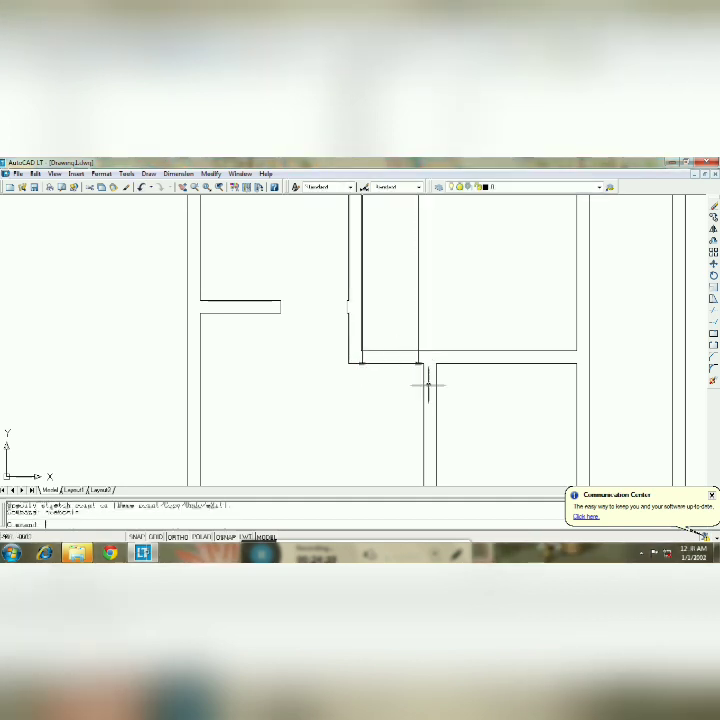
Trim out the wall segment between the lines for the doorway and erase the leftover guide line
{"action": "type", "text": "tr"}
{"action": "key", "text": "Return"}
{"action": "key", "text": "Return"}
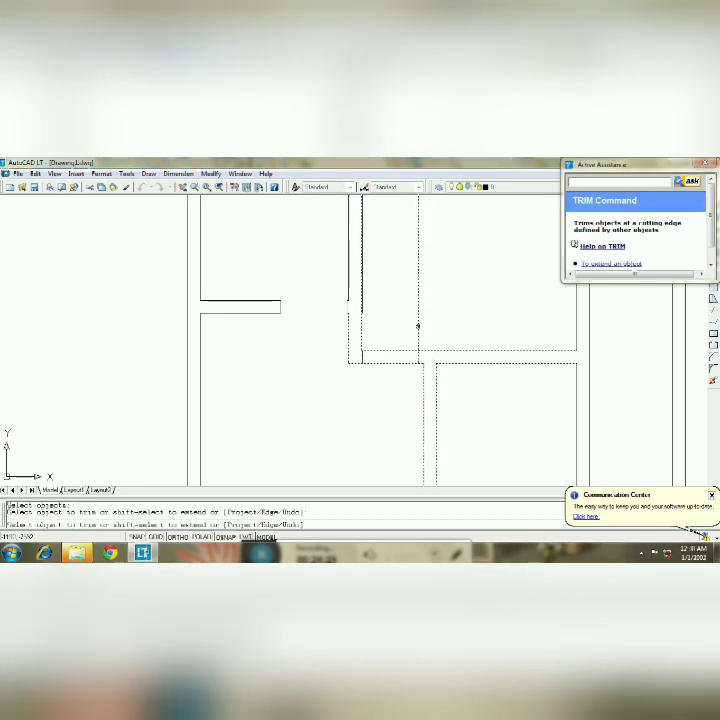
{"action": "left_click", "coordinate": [399, 363]}
{"action": "key", "text": "Return"}
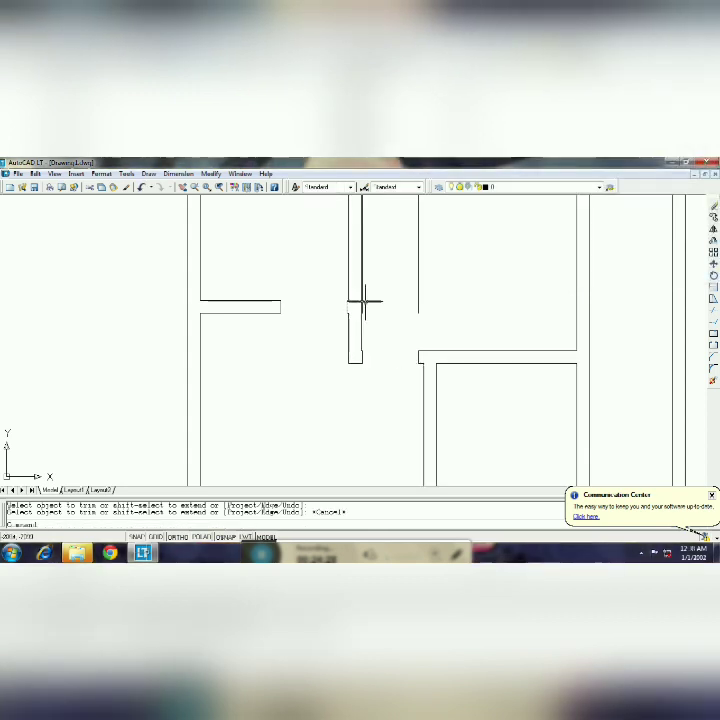
{"action": "left_click", "coordinate": [362, 295]}
{"action": "key", "text": "Delete"}
Shift the view slightly and try offset distances of 25 and 13, cancelling both
{"action": "left_click", "coordinate": [182, 187]}
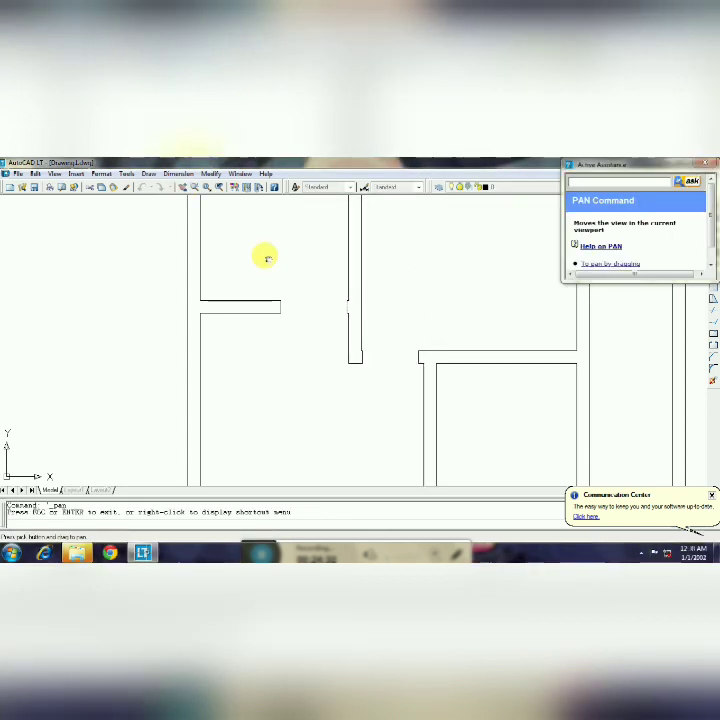
{"action": "left_click_drag", "start_coordinate": [373, 355], "coordinate": [350, 344]}
{"action": "key", "text": "Escape"}
{"action": "type", "text": "o"}
{"action": "key", "text": "Return"}
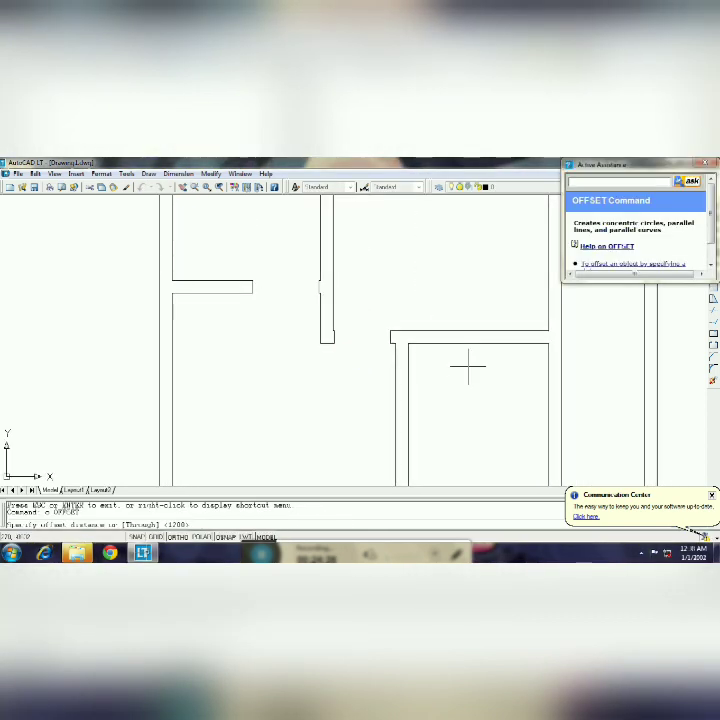
{"action": "type", "text": "25"}
{"action": "key", "text": "Return"}
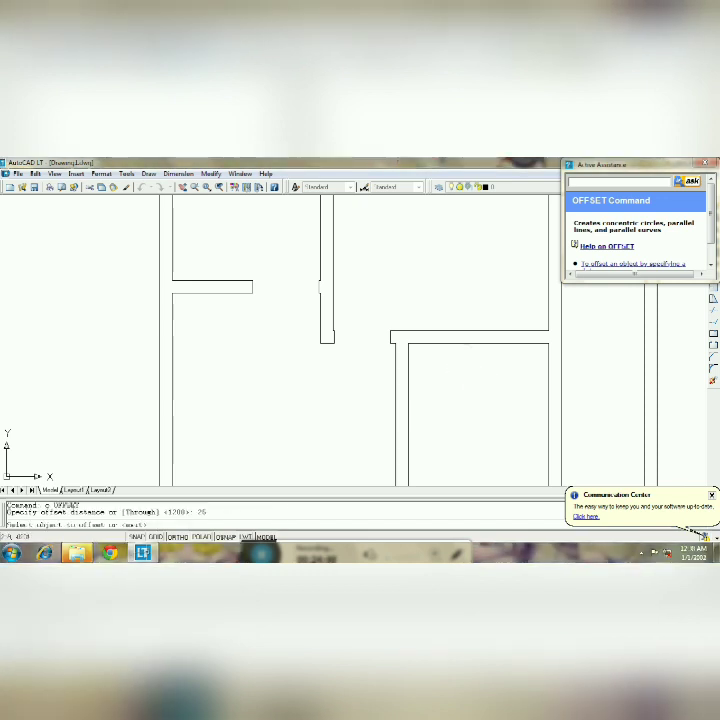
{"action": "key", "text": "Escape"}
{"action": "type", "text": "o"}
{"action": "key", "text": "Return"}
{"action": "type", "text": "13"}
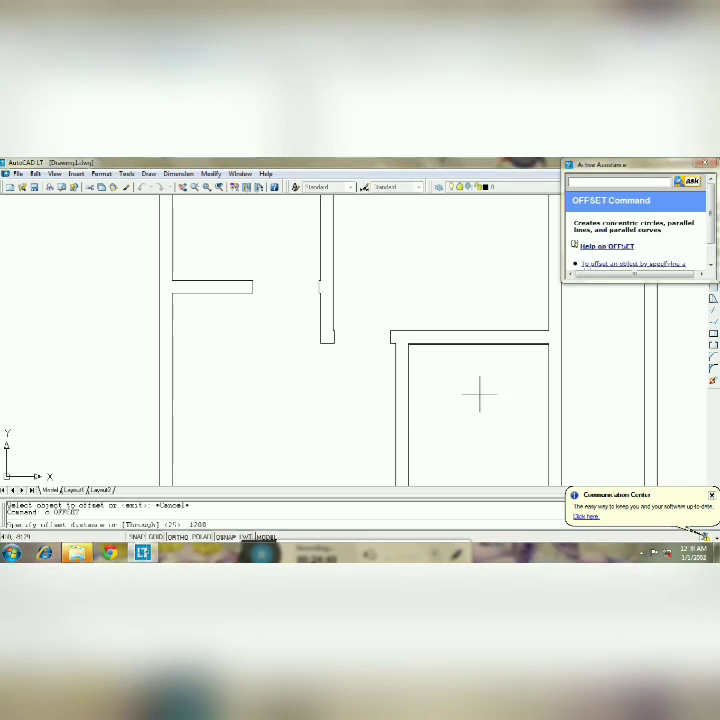
{"action": "key", "text": "Escape"}
Stretch the room's upper and lower horizontal lines left to the outer wall face
{"action": "left_click", "coordinate": [429, 411]}
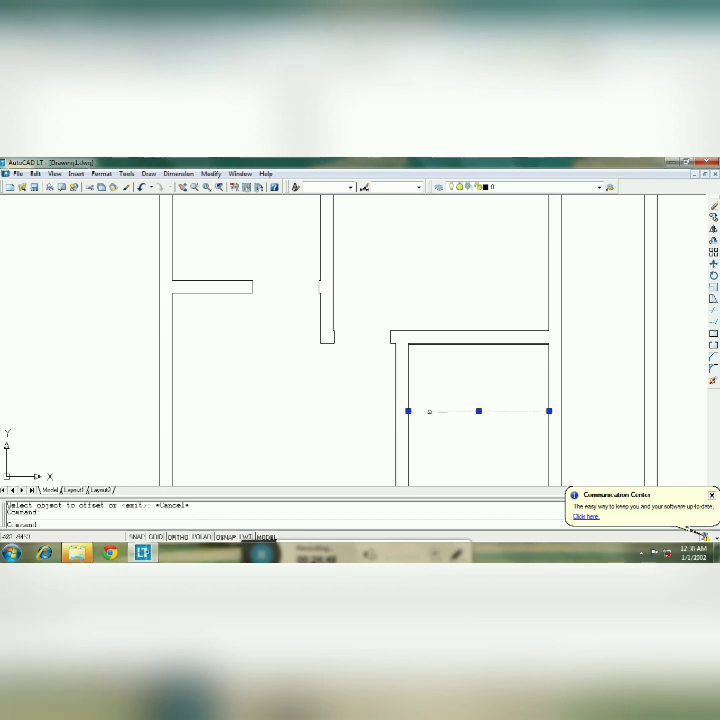
{"action": "left_click", "coordinate": [408, 411]}
{"action": "left_click", "coordinate": [396, 411]}
{"action": "left_click", "coordinate": [435, 344]}
{"action": "left_click", "coordinate": [408, 344]}
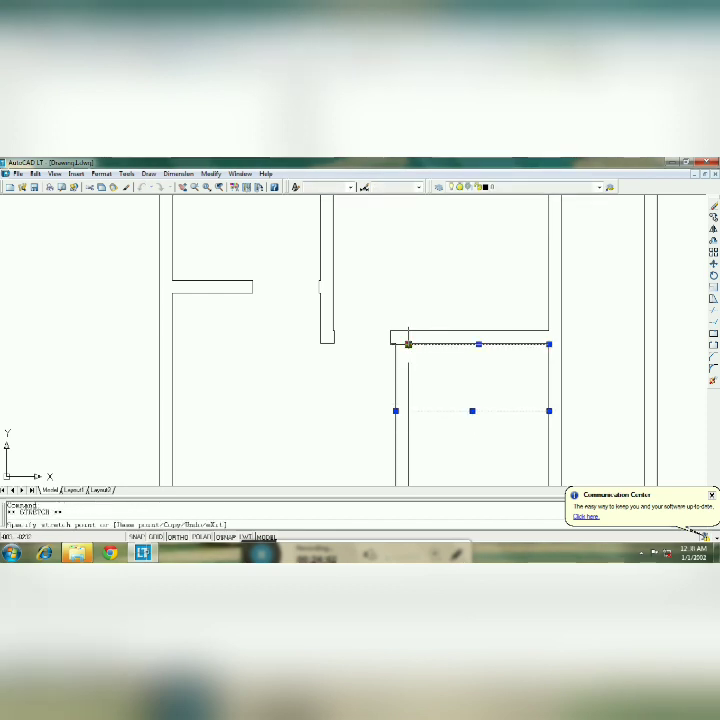
{"action": "left_click", "coordinate": [396, 344]}
{"action": "key", "text": "Escape"}
Trim away the lower guide line and cut the outer and inner wall lines for the first doorway
{"action": "type", "text": "tr"}
{"action": "key", "text": "Return"}
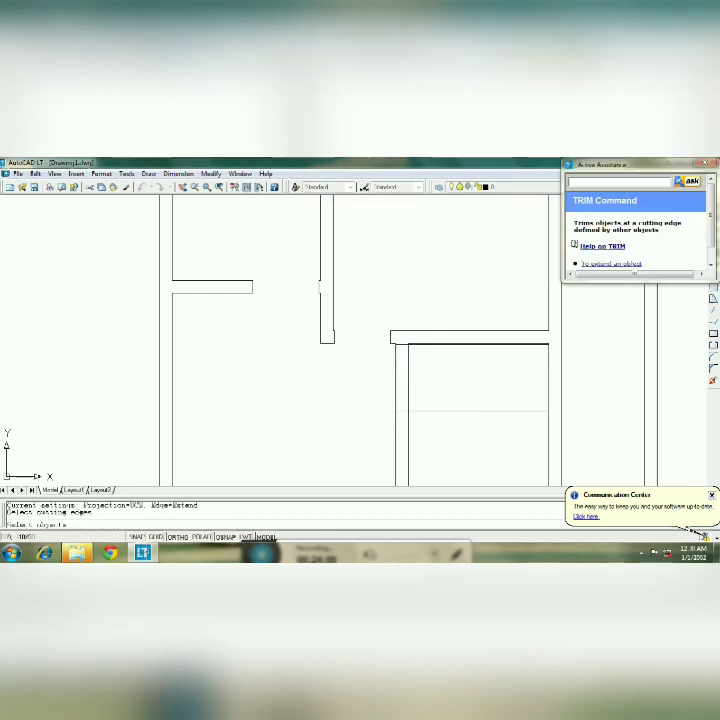
{"action": "key", "text": "Return"}
{"action": "left_click", "coordinate": [426, 411]}
{"action": "key", "text": "Escape"}
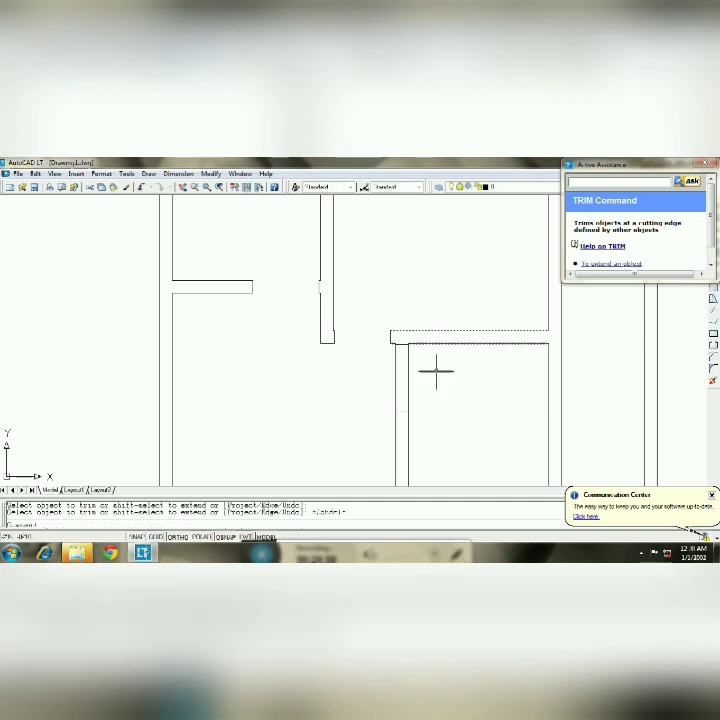
{"action": "key", "text": "space"}
{"action": "key", "text": "Return"}
{"action": "left_click", "coordinate": [396, 378]}
{"action": "left_click", "coordinate": [408, 378]}
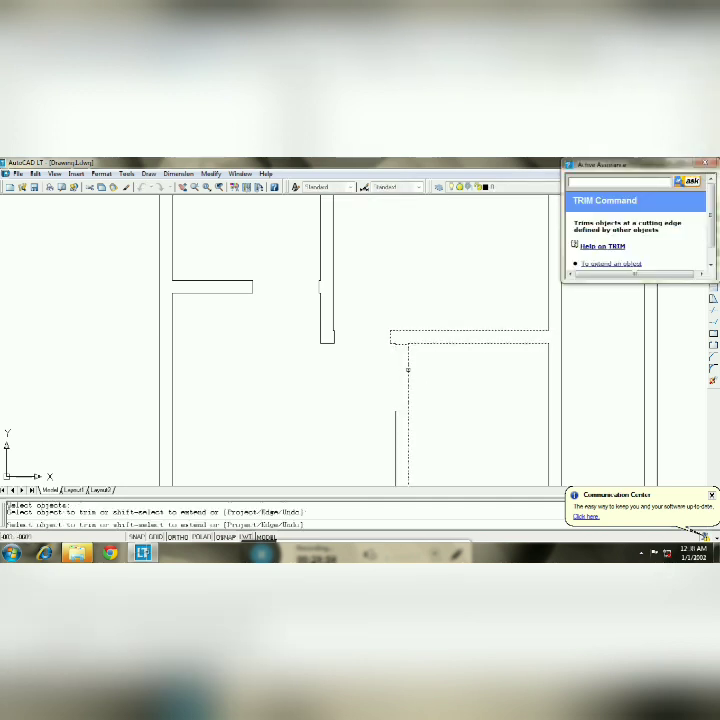
{"action": "key", "text": "Escape"}
Pan to the next stretch of wall, then start and cancel a line and a 1200 offset
{"action": "left_click", "coordinate": [192, 196]}
{"action": "mouse_move", "coordinate": [368, 358]}
{"action": "left_mouse_down"}
{"action": "mouse_move", "coordinate": [464, 382]}
{"action": "mouse_move", "coordinate": [490, 423]}
{"action": "mouse_move", "coordinate": [506, 368]}
{"action": "mouse_move", "coordinate": [513, 370]}
{"action": "mouse_move", "coordinate": [509, 334]}
{"action": "mouse_move", "coordinate": [498, 333]}
{"action": "mouse_move", "coordinate": [492, 275]}
{"action": "mouse_move", "coordinate": [493, 328]}
{"action": "mouse_move", "coordinate": [466, 456]}
{"action": "mouse_move", "coordinate": [482, 390]}
{"action": "mouse_move", "coordinate": [472, 437]}
{"action": "left_mouse_up"}
{"action": "key", "text": "Escape"}
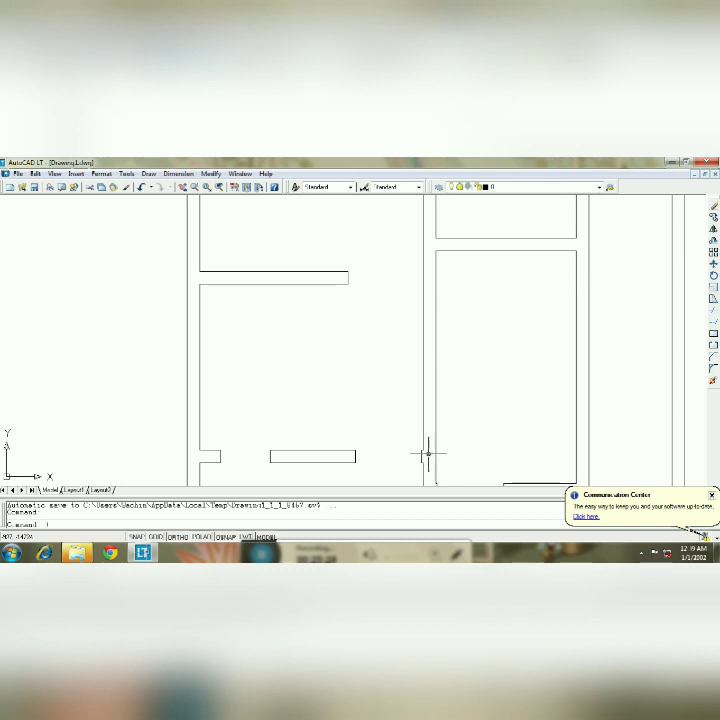
{"action": "type", "text": "l"}
{"action": "key", "text": "Return"}
{"action": "key", "text": "Escape"}
{"action": "type", "text": "o"}
{"action": "key", "text": "Return"}
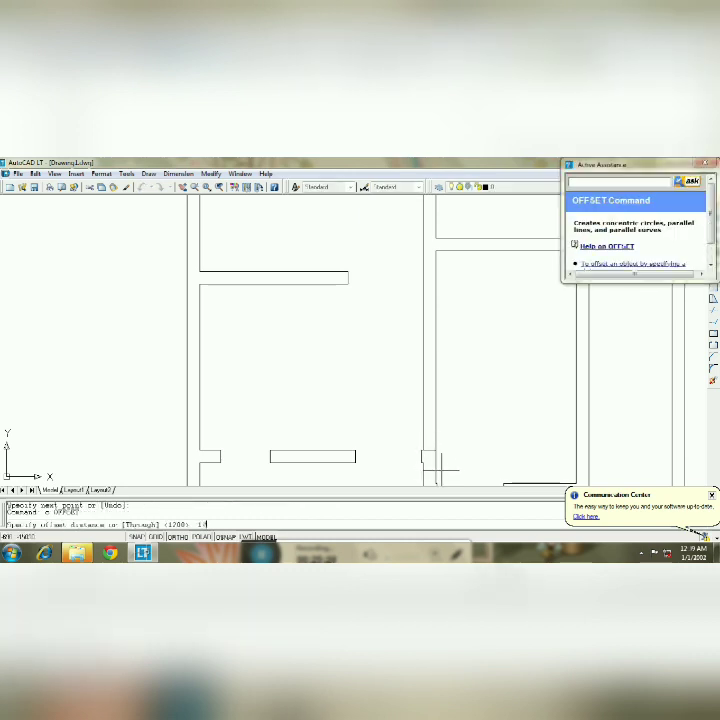
{"action": "type", "text": "1200"}
{"action": "key", "text": "Return"}
{"action": "key", "text": "Escape"}
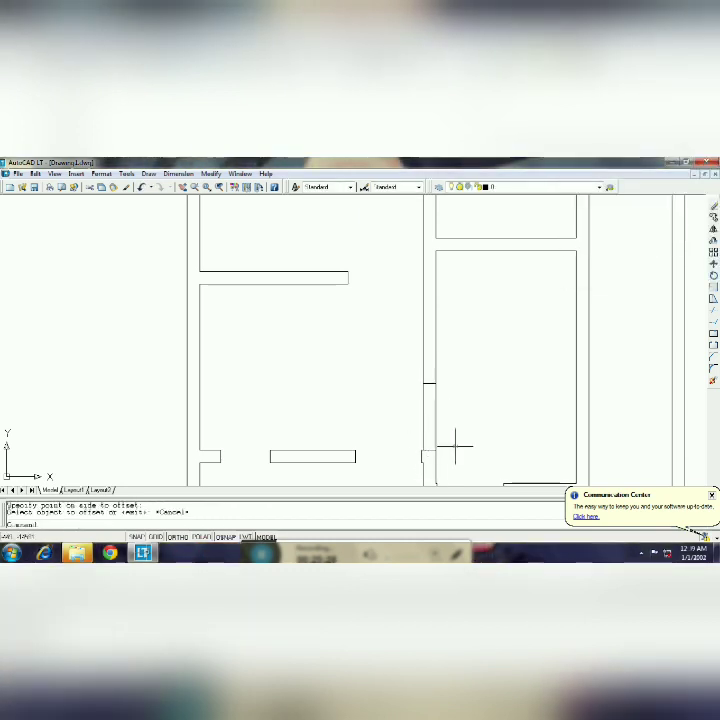
Trim the outer and inner wall lines to open the second doorway
{"action": "type", "text": "tr"}
{"action": "key", "text": "Return"}
{"action": "left_click_drag", "start_coordinate": [458, 443], "coordinate": [422, 408]}
{"action": "key", "text": "Return"}
{"action": "left_click", "coordinate": [422, 408]}
{"action": "left_click", "coordinate": [436, 413]}
{"action": "key", "text": "Escape"}
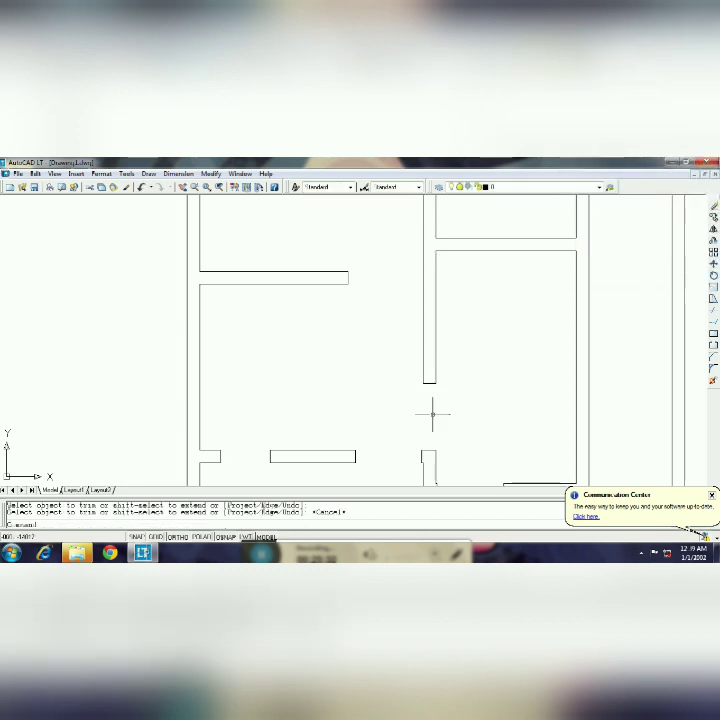
{"action": "left_click", "coordinate": [180, 185]}
Pan to the right-hand rooms and offset the room's top line 700 downward
{"action": "left_click_drag", "start_coordinate": [400, 300], "coordinate": [322, 341]}
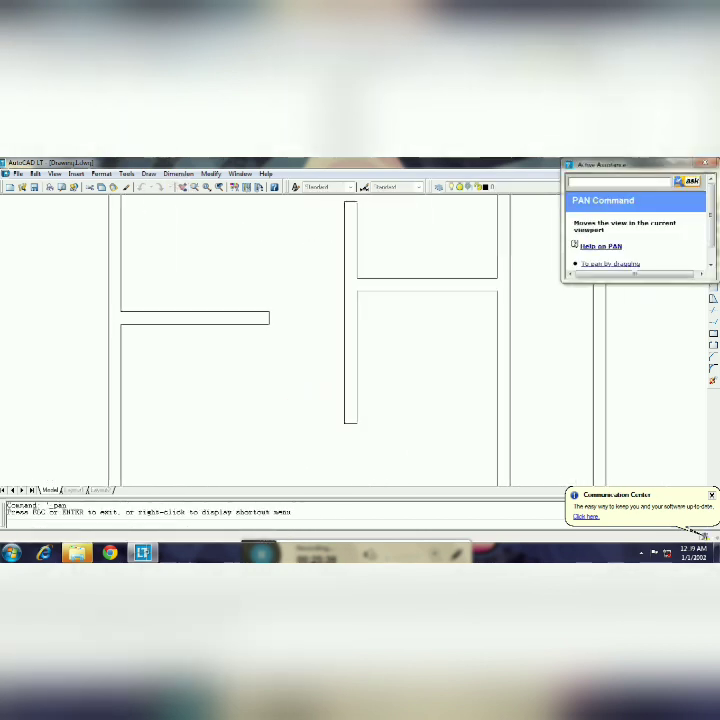
{"action": "key", "text": "Escape"}
{"action": "type", "text": "o"}
{"action": "key", "text": "Return"}
{"action": "type", "text": "700"}
{"action": "key", "text": "Return"}
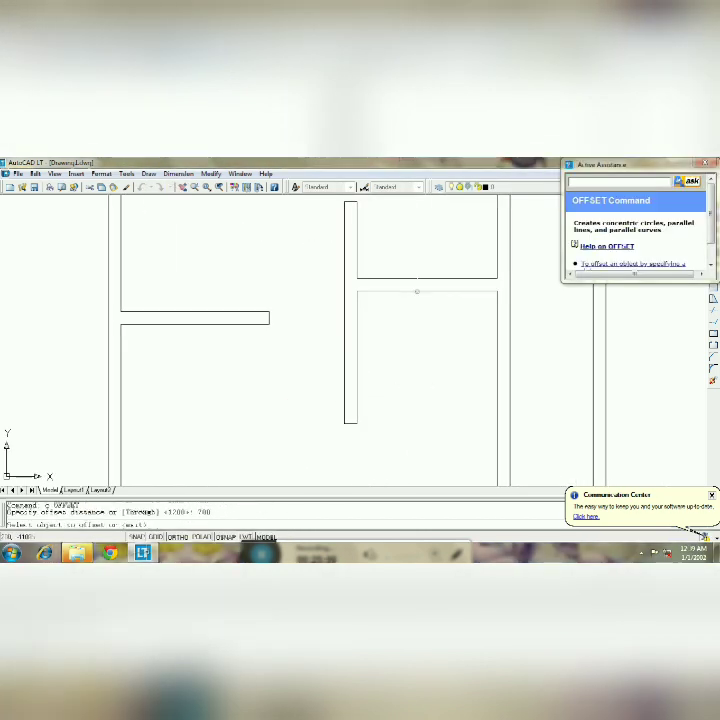
{"action": "left_click", "coordinate": [417, 291]}
{"action": "left_click", "coordinate": [420, 345]}
{"action": "key", "text": "Escape"}
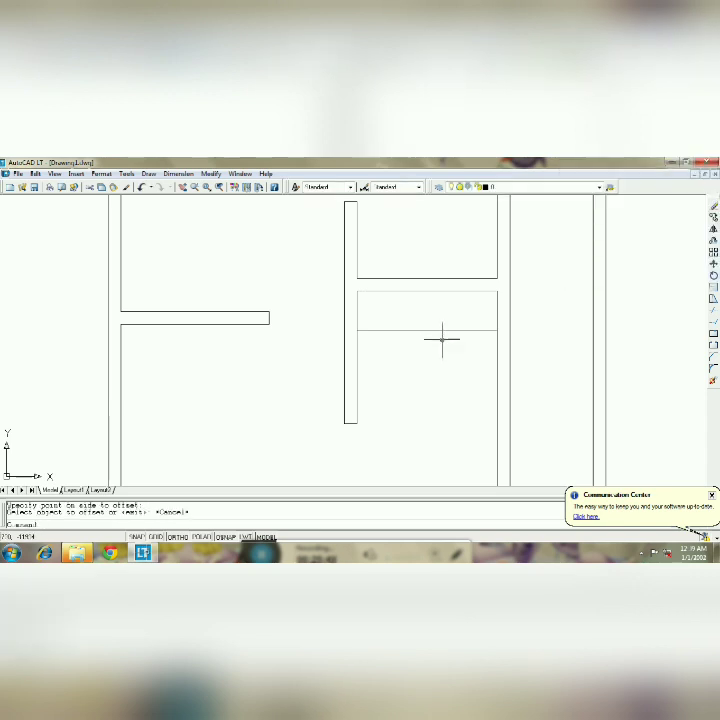
Try further offsets of 200 and 23, then delete the extra guide line
{"action": "type", "text": "o"}
{"action": "key", "text": "Return"}
{"action": "type", "text": "200"}
{"action": "key", "text": "Return"}
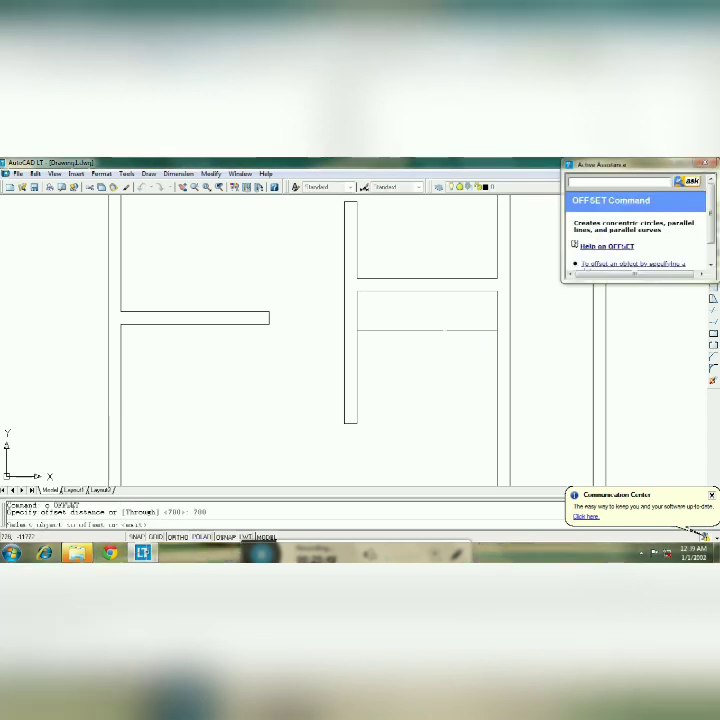
{"action": "key", "text": "Escape"}
{"action": "type", "text": "o"}
{"action": "key", "text": "Return"}
{"action": "type", "text": "23"}
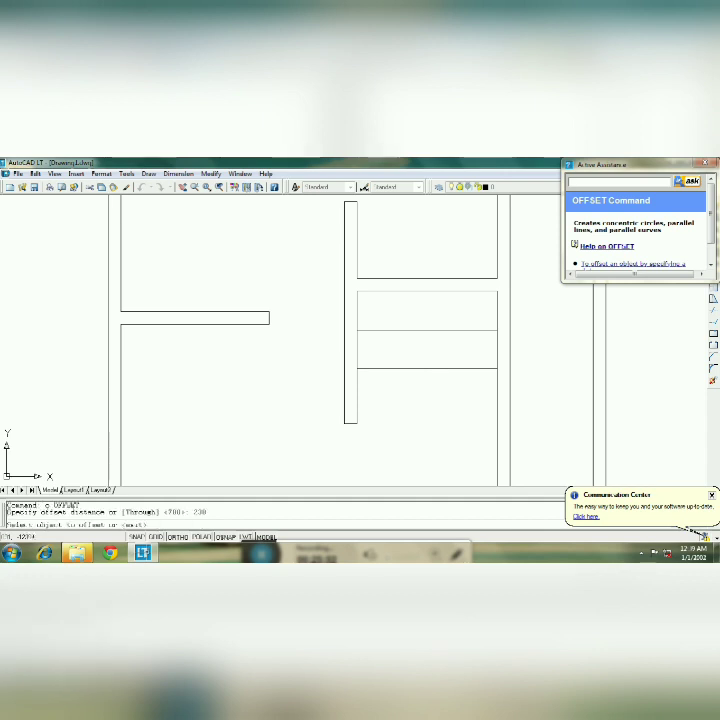
{"action": "left_click", "coordinate": [452, 370]}
{"action": "key", "text": "Escape"}
{"action": "key", "text": "Delete"}
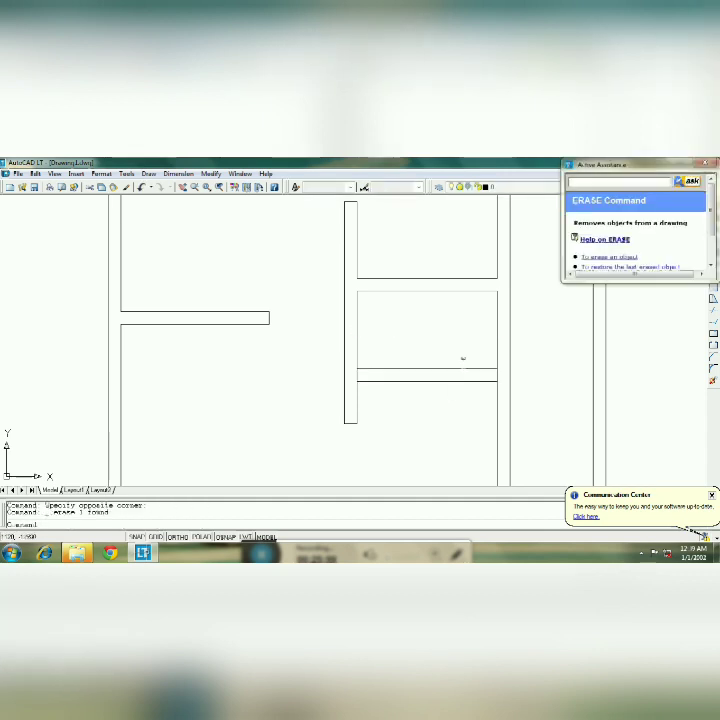
Trim away the short line stub at the wall
{"action": "type", "text": "tr"}
{"action": "key", "text": "Return"}
{"action": "key", "text": "Escape"}
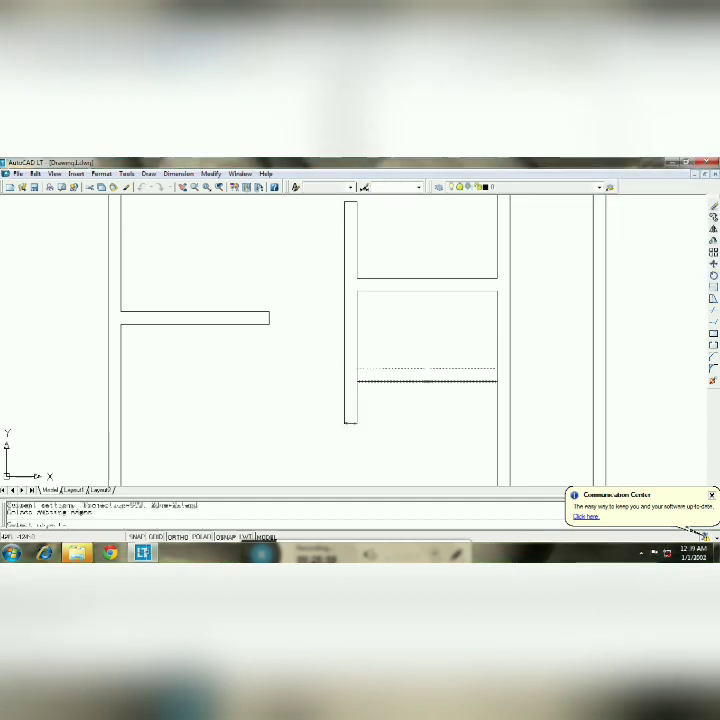
{"action": "type", "text": "tr"}
{"action": "key", "text": "Return"}
{"action": "key", "text": "Return"}
{"action": "left_click", "coordinate": [352, 378]}
Cancel several accidental line and offset commands to clear the command line
{"action": "key", "text": "Return"}
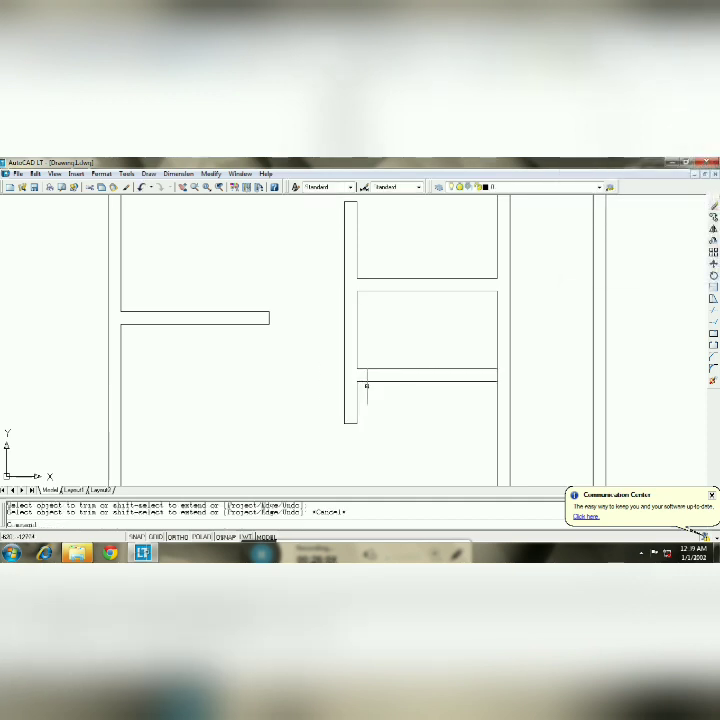
{"action": "type", "text": "l LINE Specify first point:"}
{"action": "key", "text": "Return"}
{"action": "type", "text": "oint:"}
{"action": "key", "text": "Return"}
{"action": "key", "text": "Escape"}
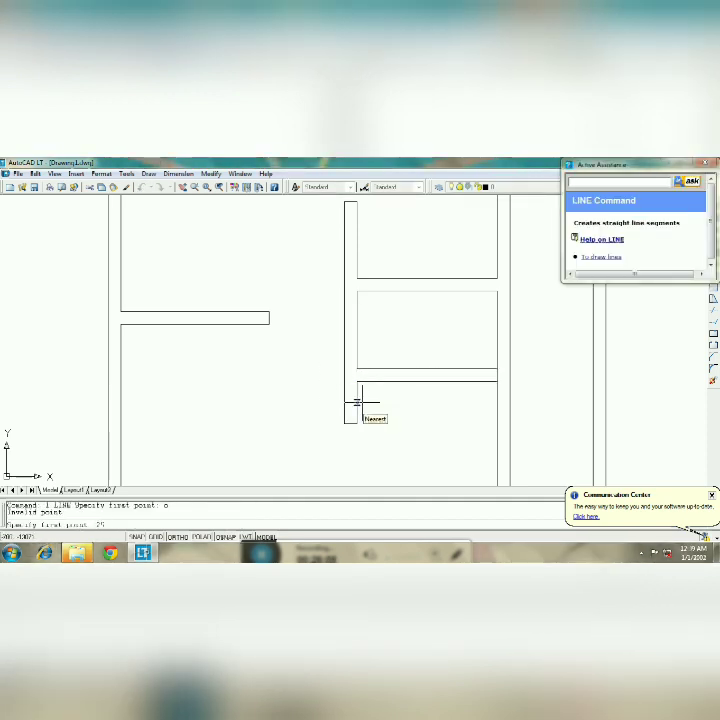
{"action": "type", "text": "o"}
{"action": "key", "text": "Return"}
{"action": "type", "text": "3"}
Offset the wall line in parallel to the right and adjust the new line's end
{"action": "key", "text": "Return"}
{"action": "left_click", "coordinate": [370, 396]}
{"action": "key", "text": "Escape"}
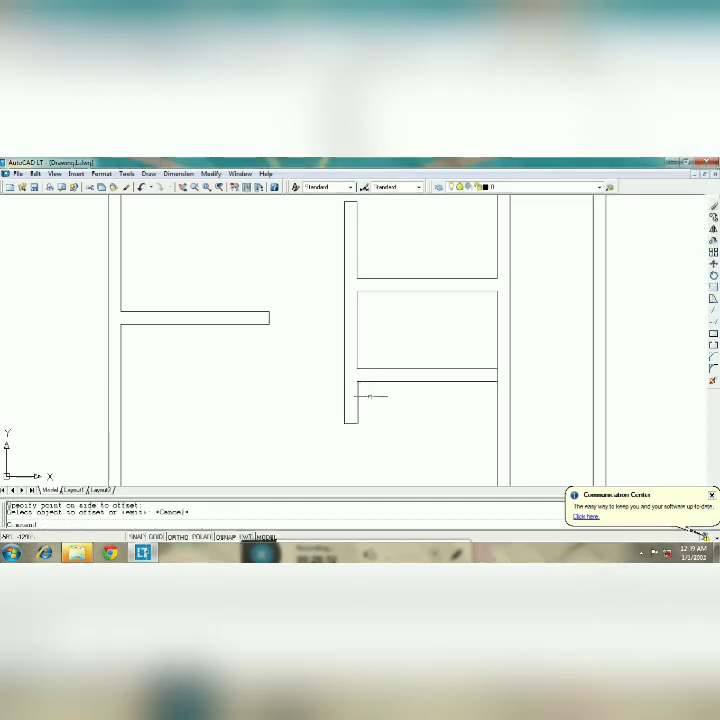
{"action": "type", "text": "o"}
{"action": "key", "text": "Return"}
{"action": "type", "text": "2"}
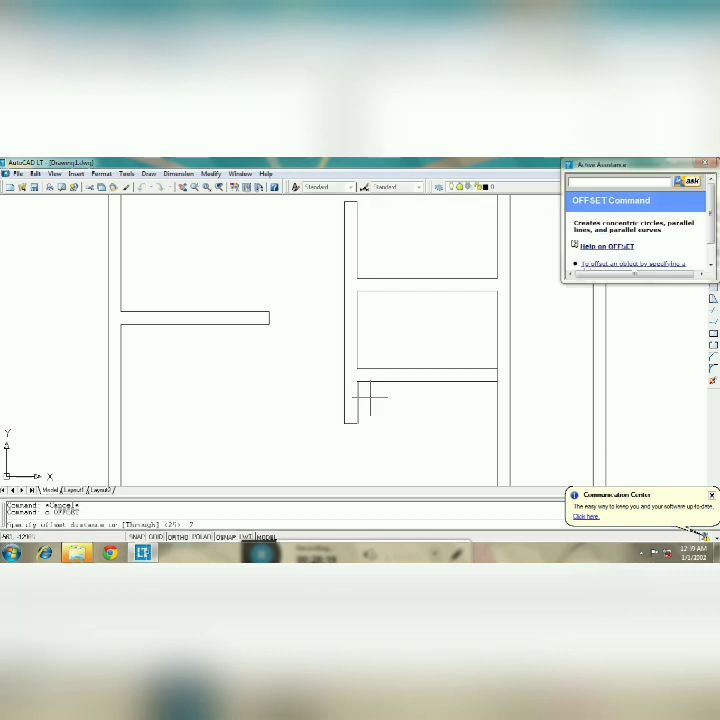
{"action": "key", "text": "Return"}
{"action": "left_click", "coordinate": [358, 400]}
{"action": "left_click", "coordinate": [383, 413]}
{"action": "key", "text": "Escape"}
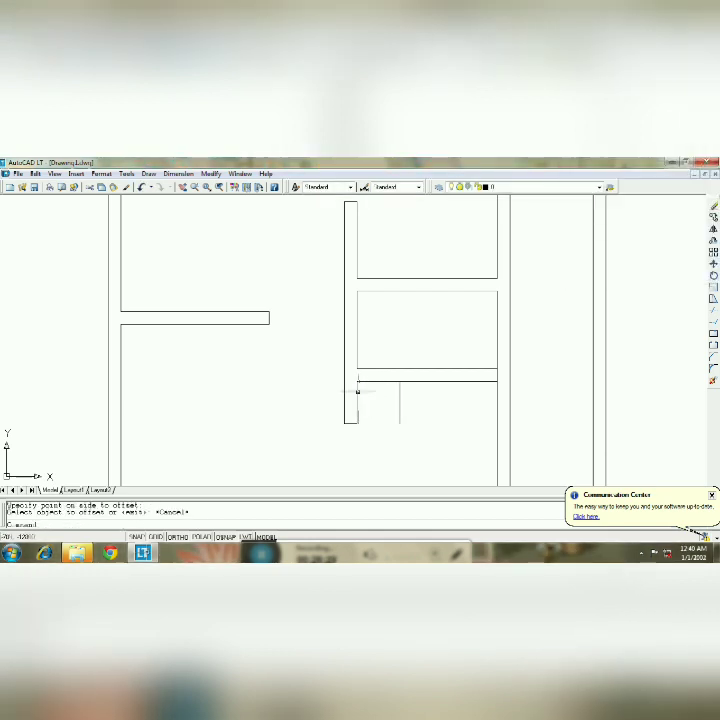
{"action": "left_click", "coordinate": [357, 381]}
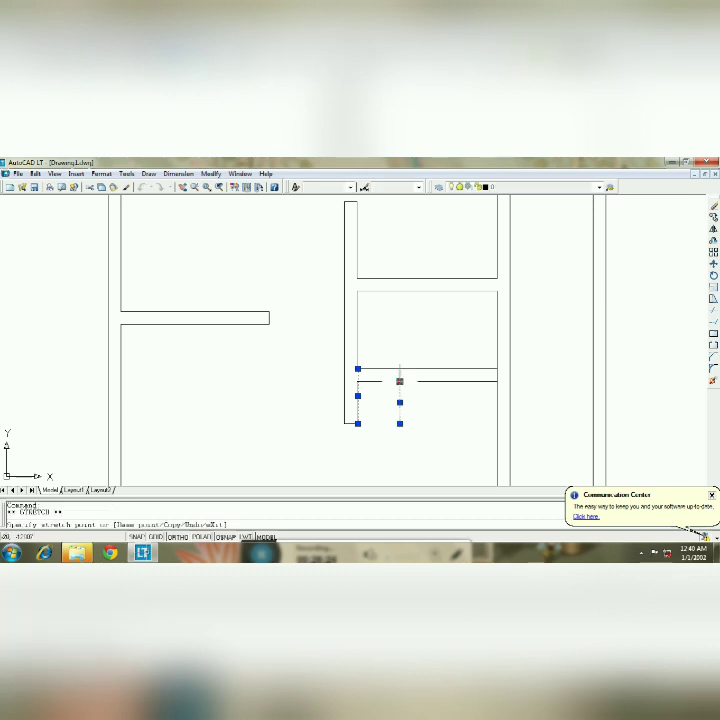
{"action": "type", "text": "o"}
{"action": "key", "text": "Return"}
{"action": "key", "text": "Escape"}
Trim out the wall piece between the cutting lines to open the doorway, then zoom out
{"action": "type", "text": "tr"}
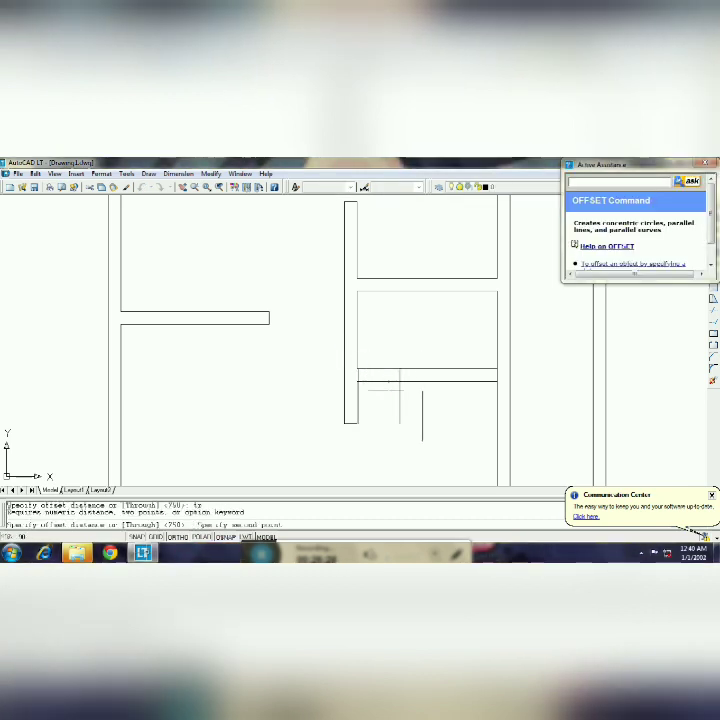
{"action": "key", "text": "Return"}
{"action": "left_click_drag", "start_coordinate": [422, 437], "coordinate": [352, 285]}
{"action": "key", "text": "Return"}
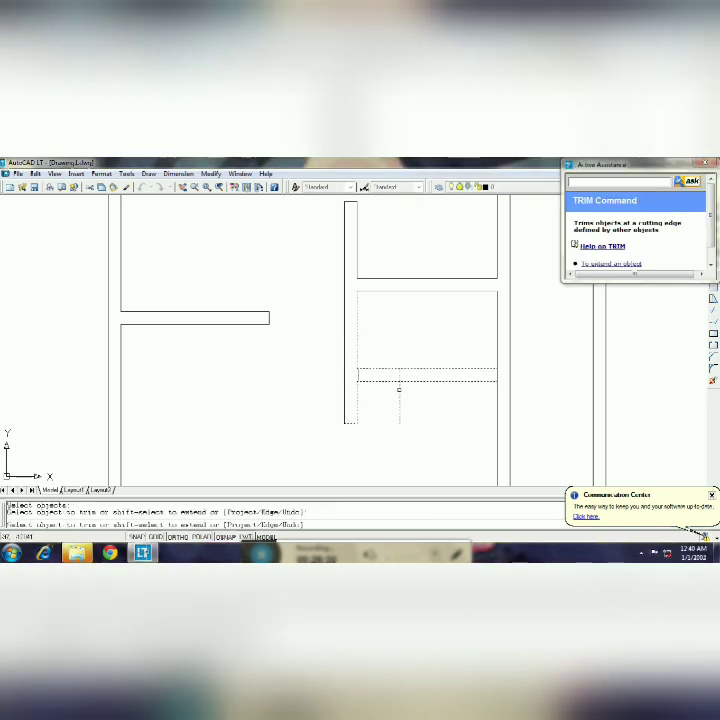
{"action": "left_click", "coordinate": [399, 389]}
{"action": "key", "text": "Escape"}
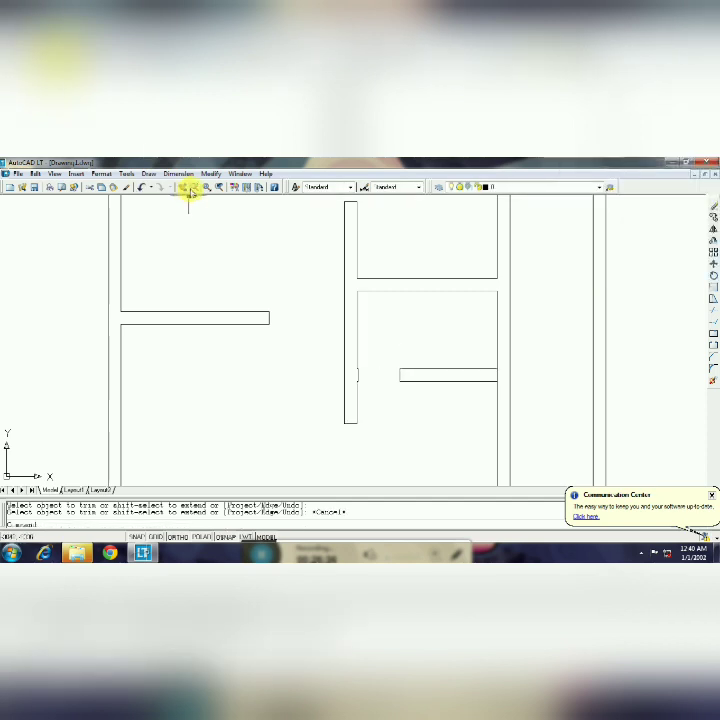
{"action": "left_click", "coordinate": [188, 190]}
{"action": "mouse_move", "coordinate": [305, 395]}
{"action": "left_mouse_down"}
{"action": "mouse_move", "coordinate": [345, 312]}
{"action": "mouse_move", "coordinate": [386, 350]}
{"action": "mouse_move", "coordinate": [415, 363]}
{"action": "mouse_move", "coordinate": [399, 273]}
{"action": "left_mouse_up"}
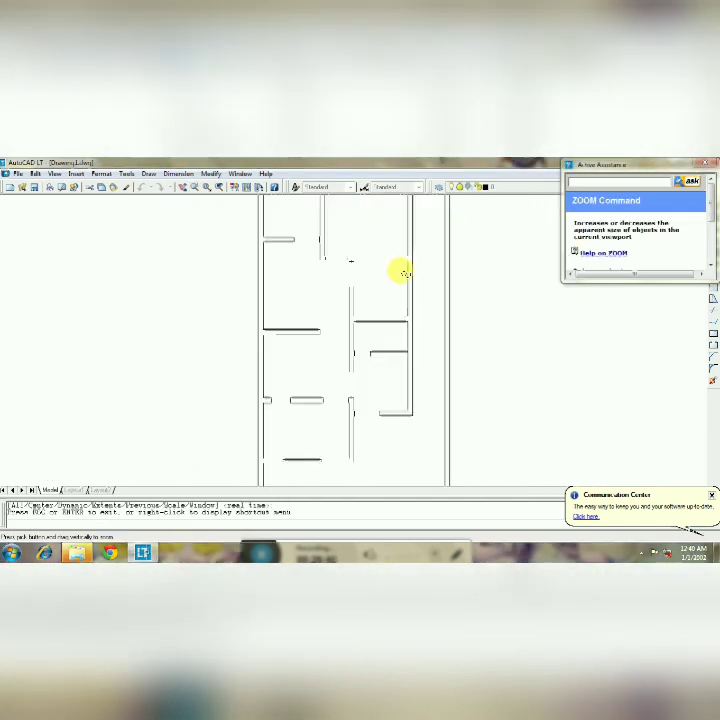
Dimension the plan's top edge from top-left to top-right corner, then undo it
{"action": "left_click", "coordinate": [183, 190]}
{"action": "left_click_drag", "start_coordinate": [366, 381], "coordinate": [366, 480]}
{"action": "left_click", "coordinate": [178, 173]}
{"action": "left_click", "coordinate": [188, 201]}
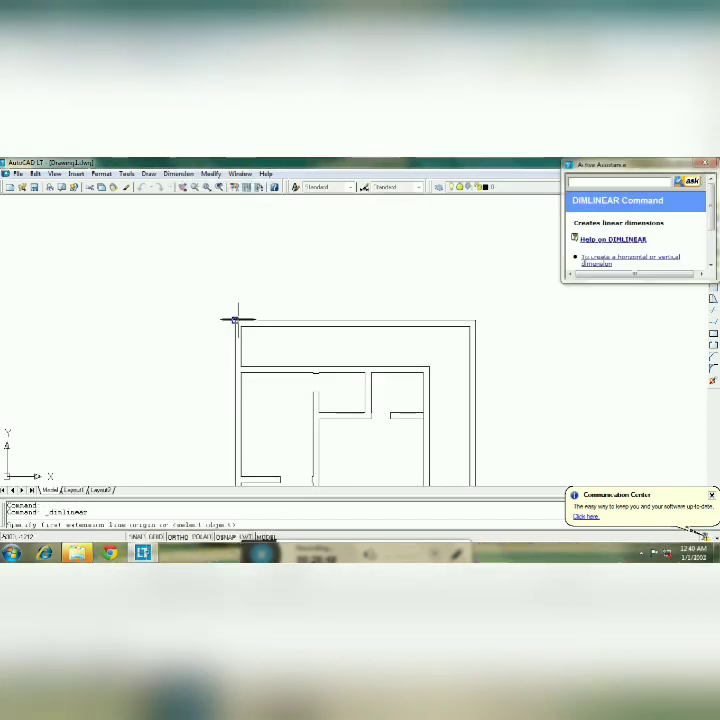
{"action": "left_click", "coordinate": [236, 320]}
{"action": "left_click", "coordinate": [475, 320]}
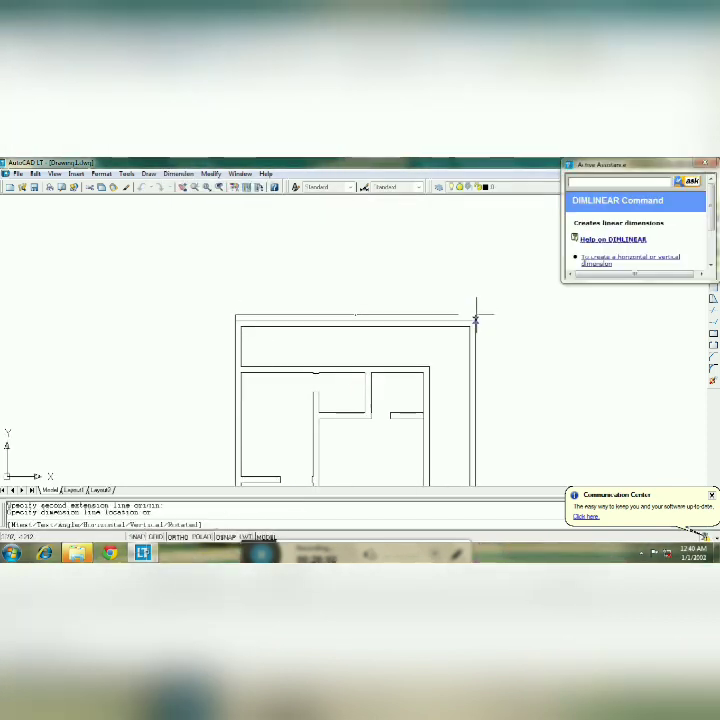
{"action": "left_click", "coordinate": [470, 321]}
{"action": "key", "text": "ctrl+z"}
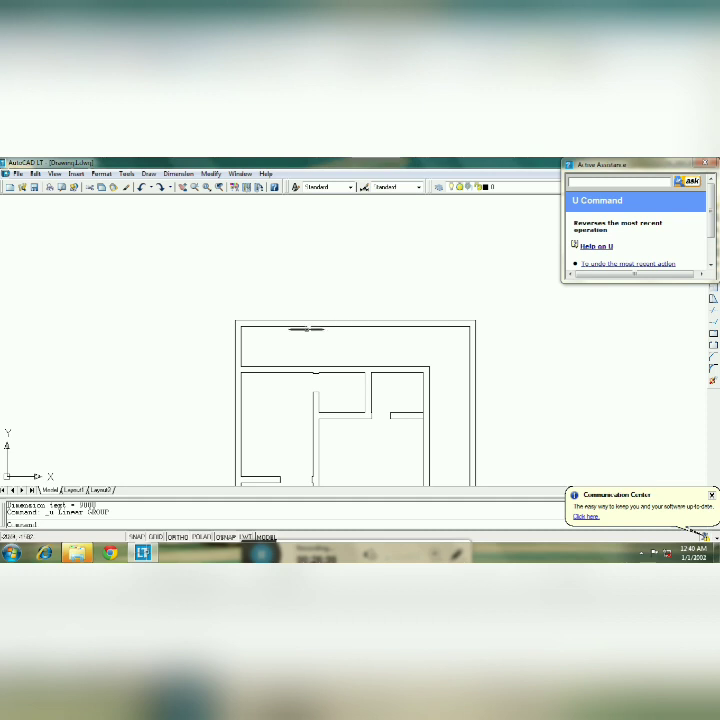
Re-add the top-edge width dimension and open the Dimension Style Manager with D
{"action": "scroll", "coordinate": [307, 328], "scroll_direction": "up", "scroll_amount": 2}
{"action": "left_click", "coordinate": [182, 187]}
{"action": "scroll", "coordinate": [276, 366], "scroll_direction": "down", "scroll_amount": 2}
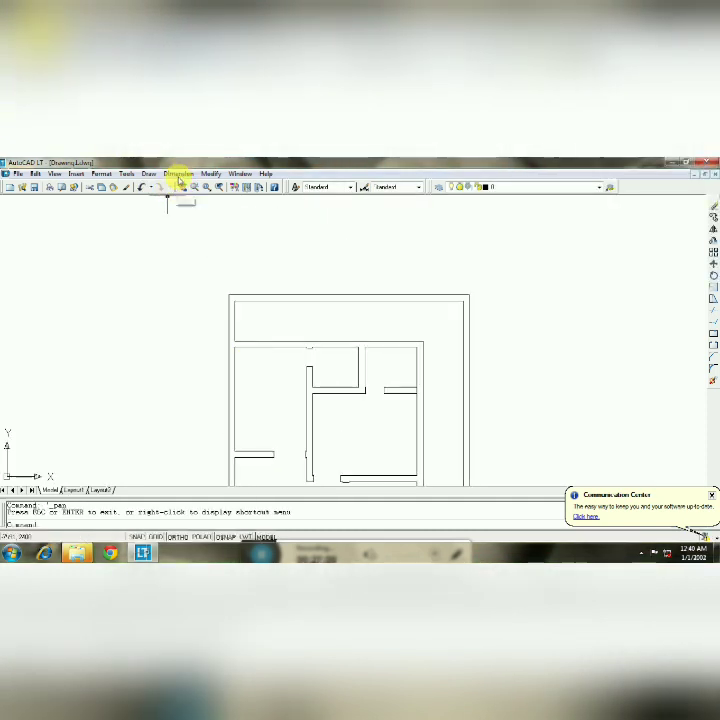
{"action": "left_click", "coordinate": [178, 174]}
{"action": "left_click", "coordinate": [190, 200]}
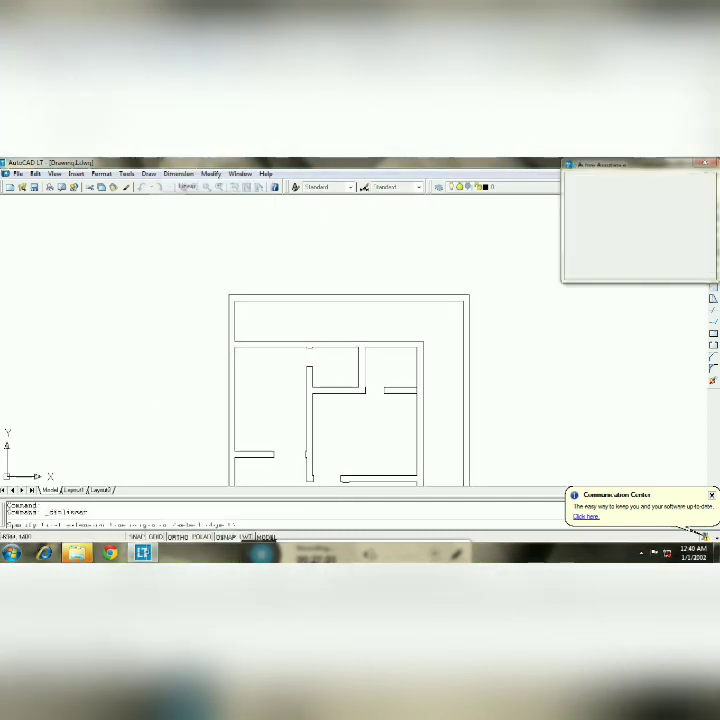
{"action": "left_click", "coordinate": [469, 294]}
{"action": "left_click", "coordinate": [469, 284]}
{"action": "type", "text": "d"}
{"action": "key", "text": "Return"}
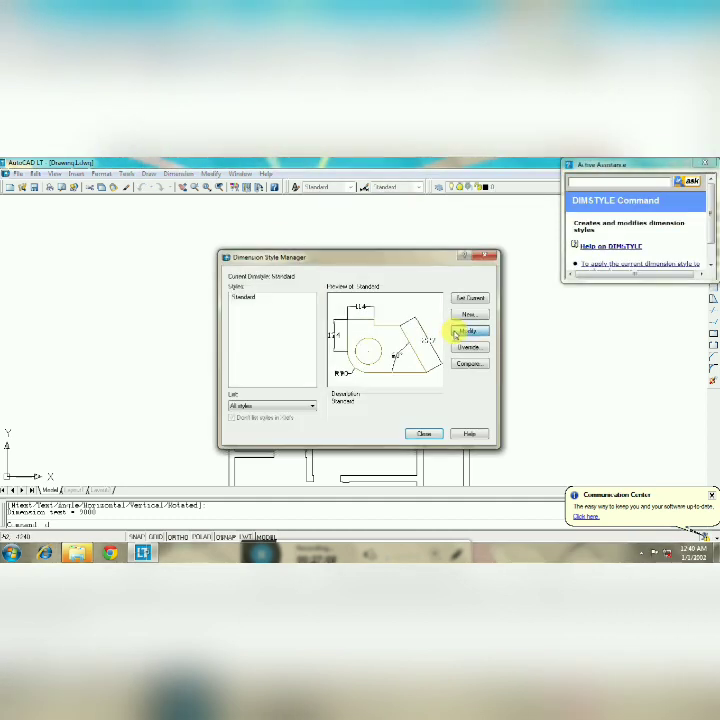
Raise the Standard dimension style's text height to 300 so the 9000 dimension reads clearly
{"action": "left_click", "coordinate": [466, 331]}
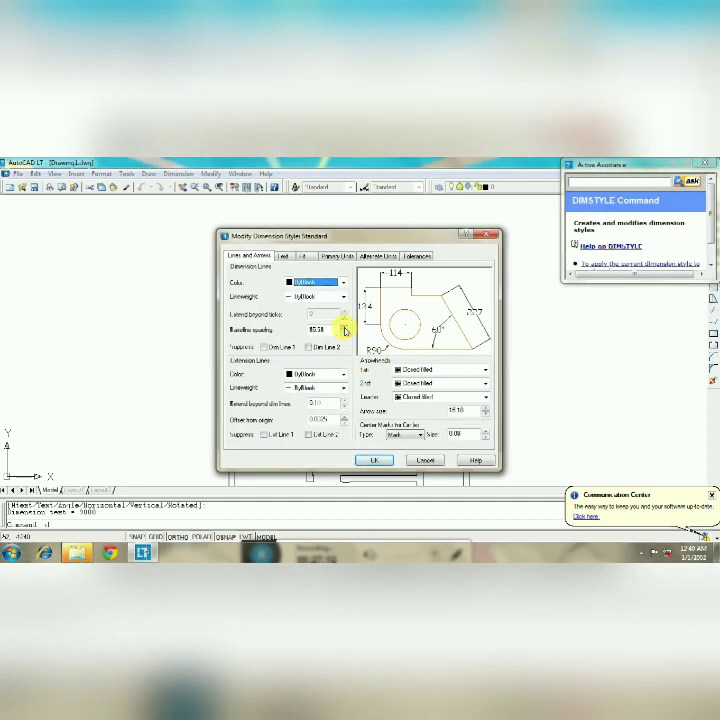
{"action": "left_click", "coordinate": [384, 466]}
{"action": "left_click", "coordinate": [424, 433]}
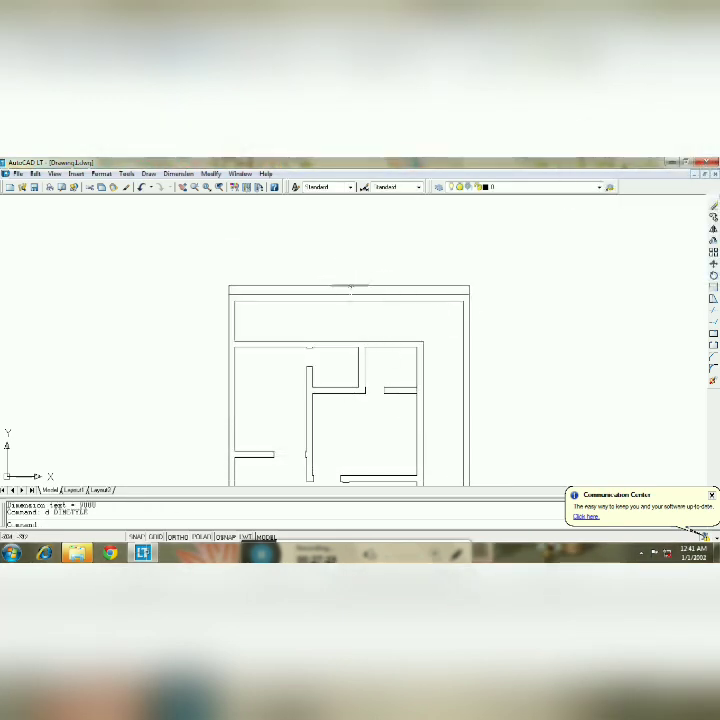
{"action": "type", "text": "d"}
{"action": "key", "text": "Return"}
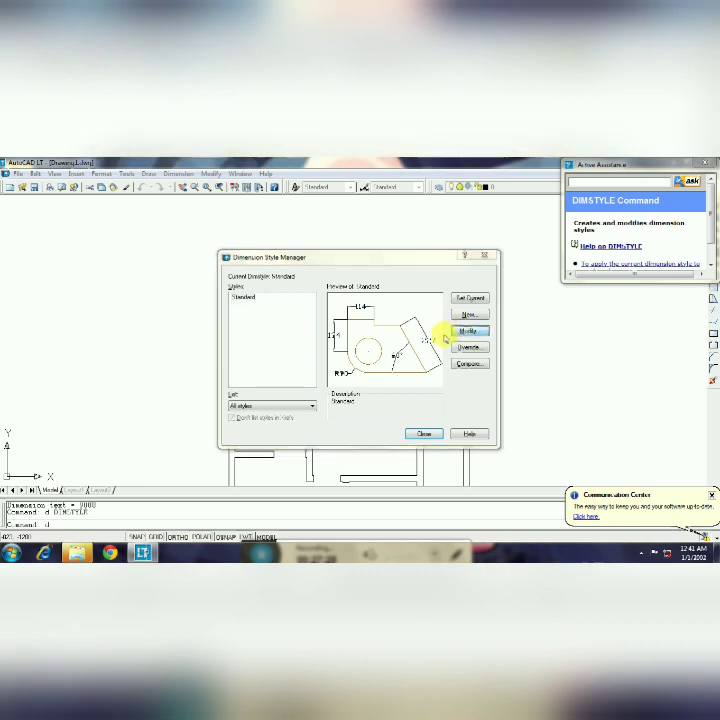
{"action": "left_click", "coordinate": [464, 327]}
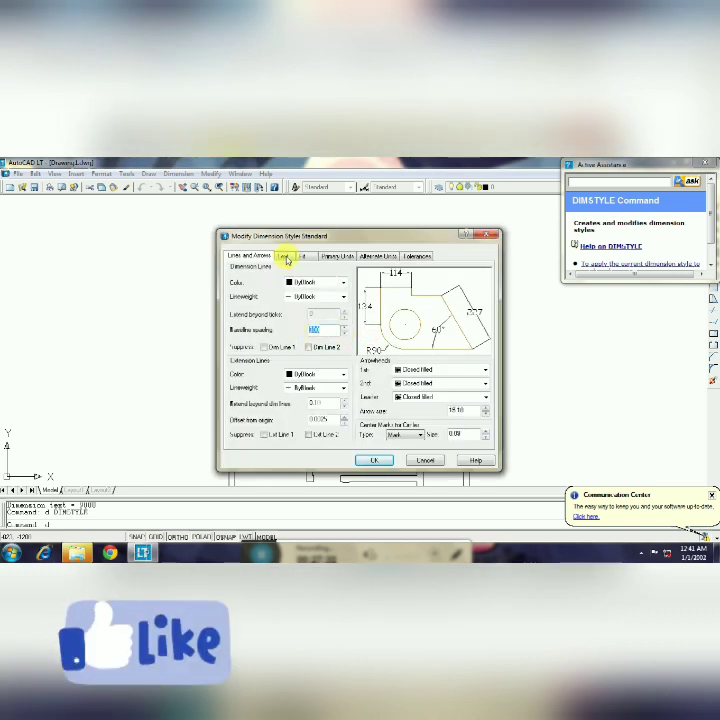
{"action": "left_click", "coordinate": [285, 255]}
{"action": "double_click", "coordinate": [328, 317]}
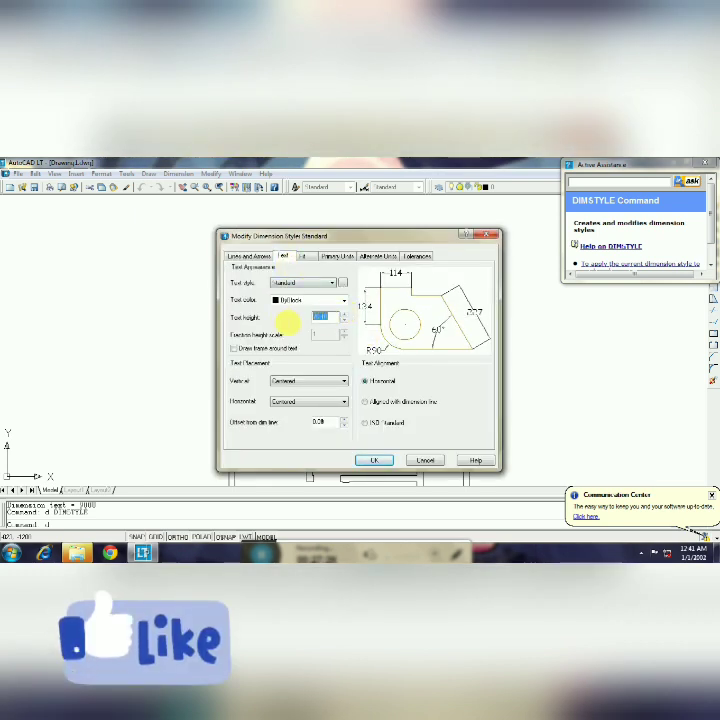
{"action": "key", "text": "Return"}
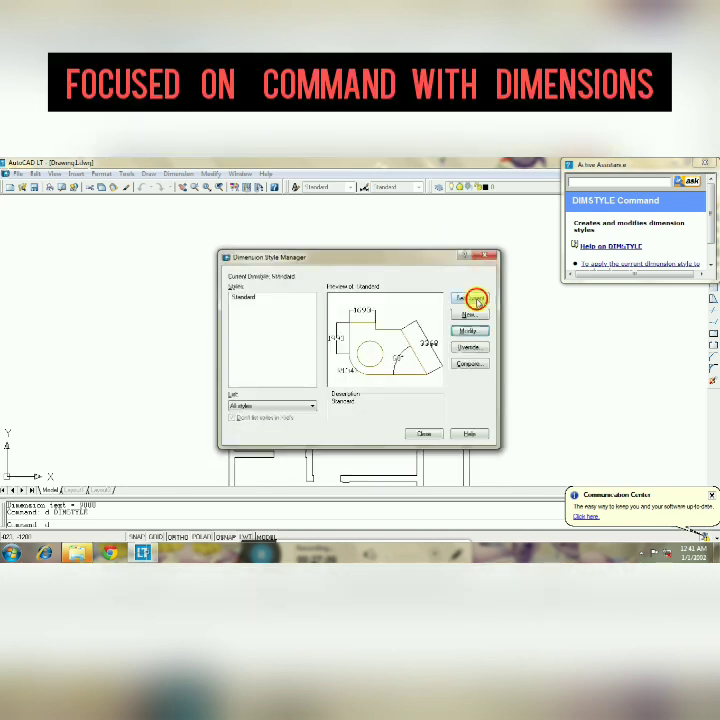
{"action": "key", "text": "Return"}
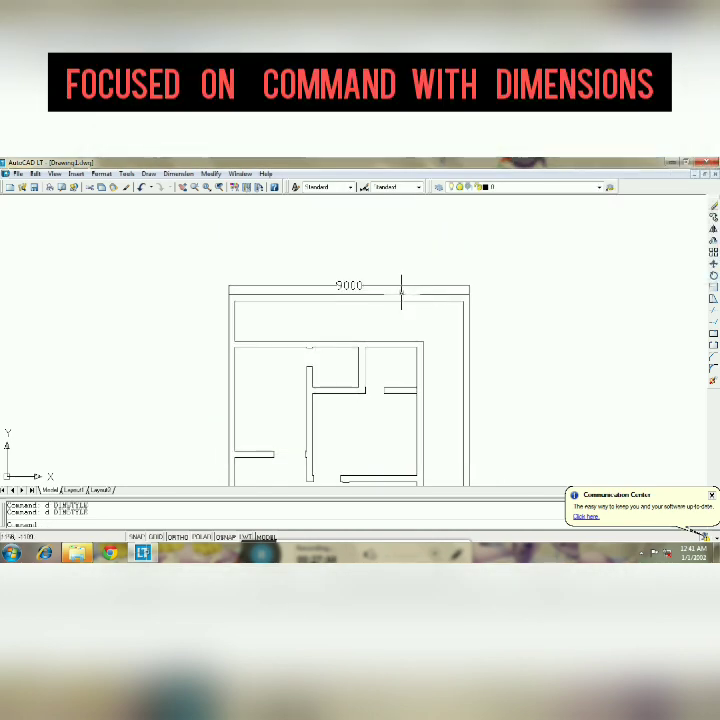
Adjust the Standard style's Lines and Arrows settings and close the style manager
{"action": "type", "text": "d"}
{"action": "key", "text": "Return"}
{"action": "left_click", "coordinate": [466, 326]}
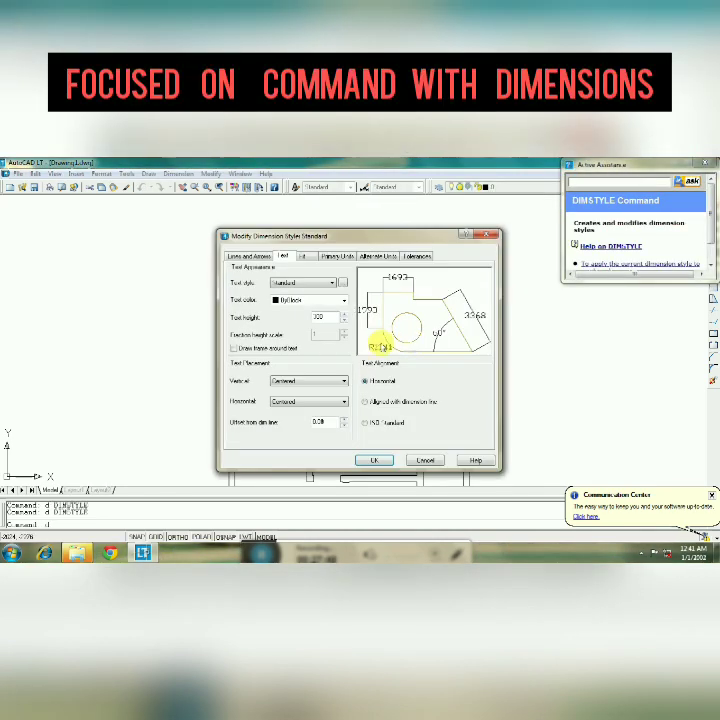
{"action": "left_click", "coordinate": [265, 256]}
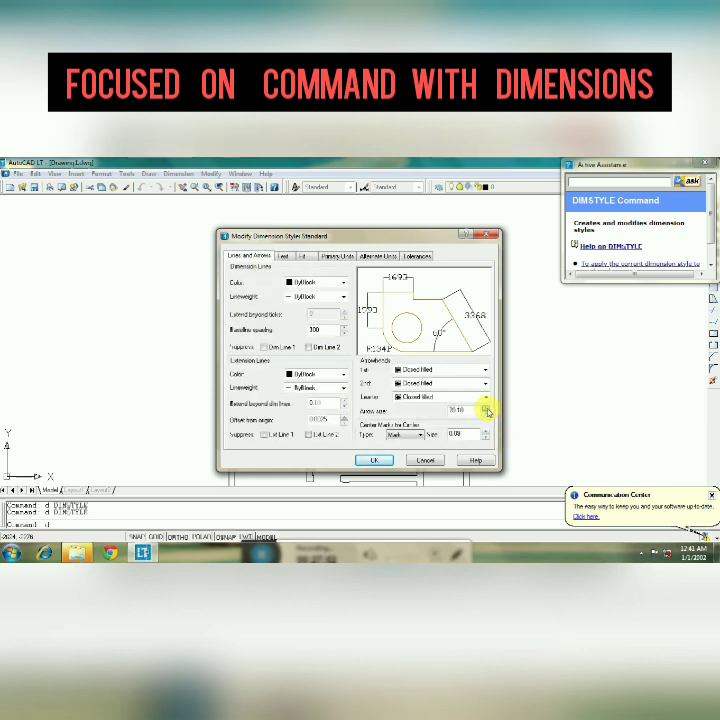
{"action": "left_click", "coordinate": [374, 460]}
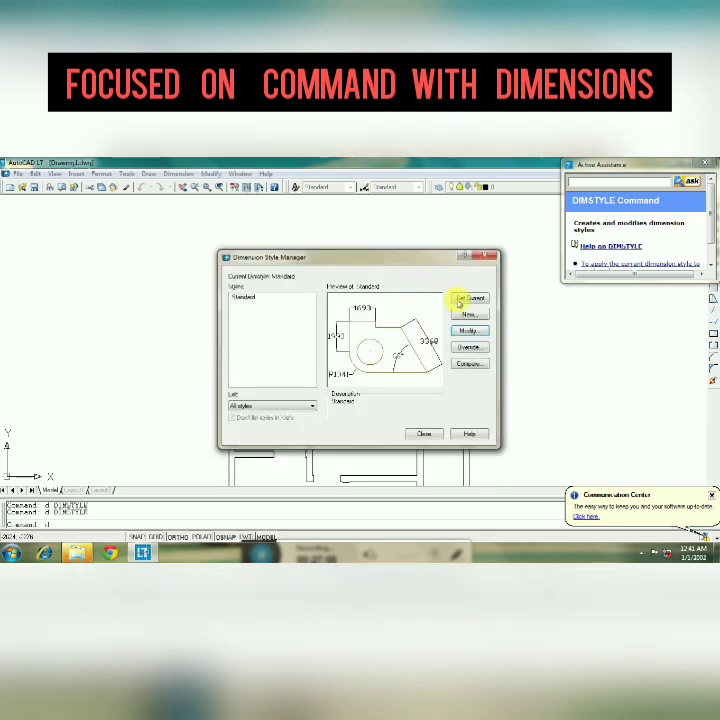
{"action": "left_click", "coordinate": [423, 433]}
Place the 18000 vertical dimension from the top-right to bottom-right corner beside the plan
{"action": "left_click", "coordinate": [196, 188]}
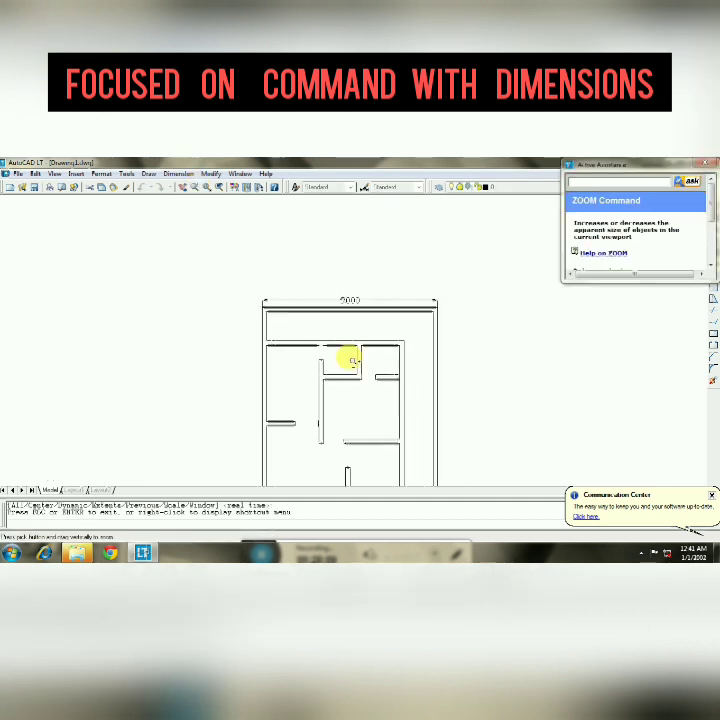
{"action": "left_click", "coordinate": [193, 186]}
{"action": "left_click_drag", "start_coordinate": [333, 291], "coordinate": [342, 236]}
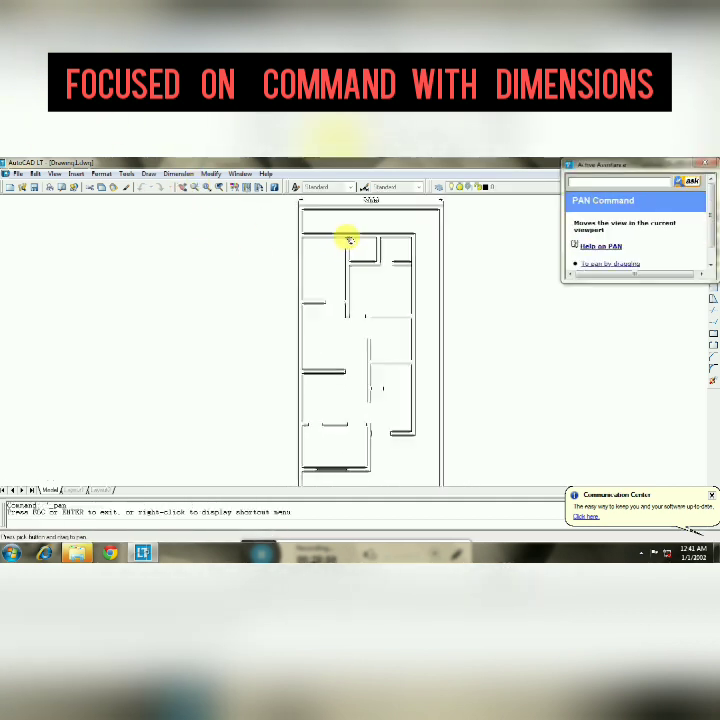
{"action": "left_click", "coordinate": [196, 188]}
{"action": "left_click_drag", "start_coordinate": [244, 249], "coordinate": [285, 302]}
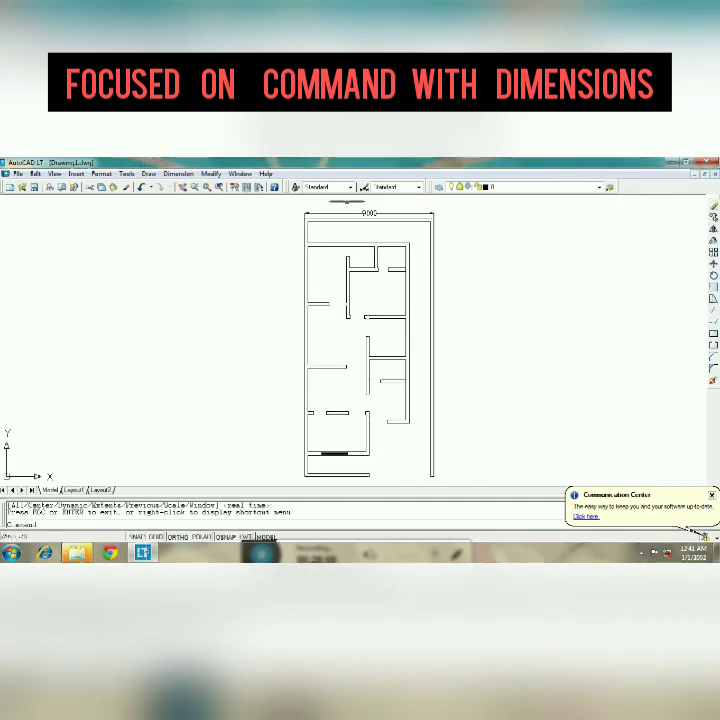
{"action": "left_click", "coordinate": [178, 174]}
{"action": "left_click", "coordinate": [192, 200]}
{"action": "left_click", "coordinate": [433, 216]}
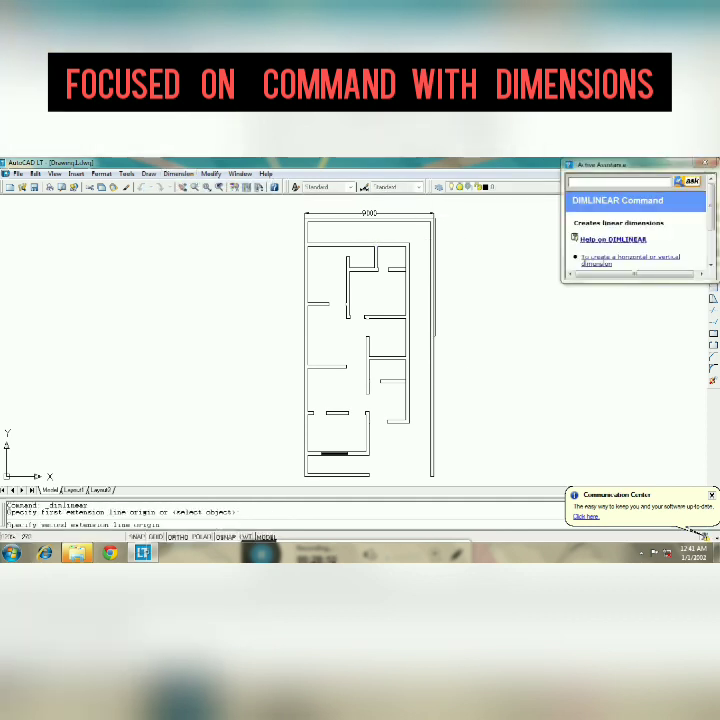
{"action": "left_click", "coordinate": [434, 477]}
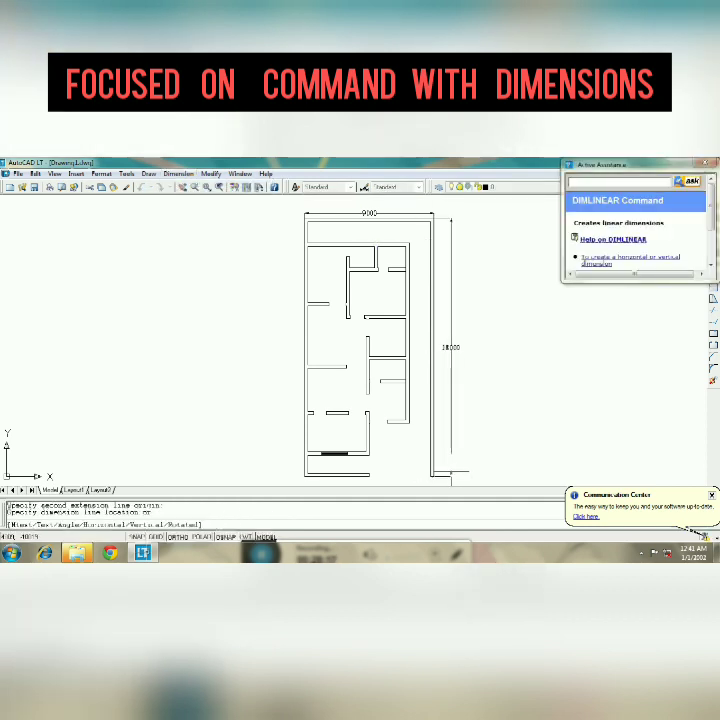
{"action": "left_click", "coordinate": [445, 466]}
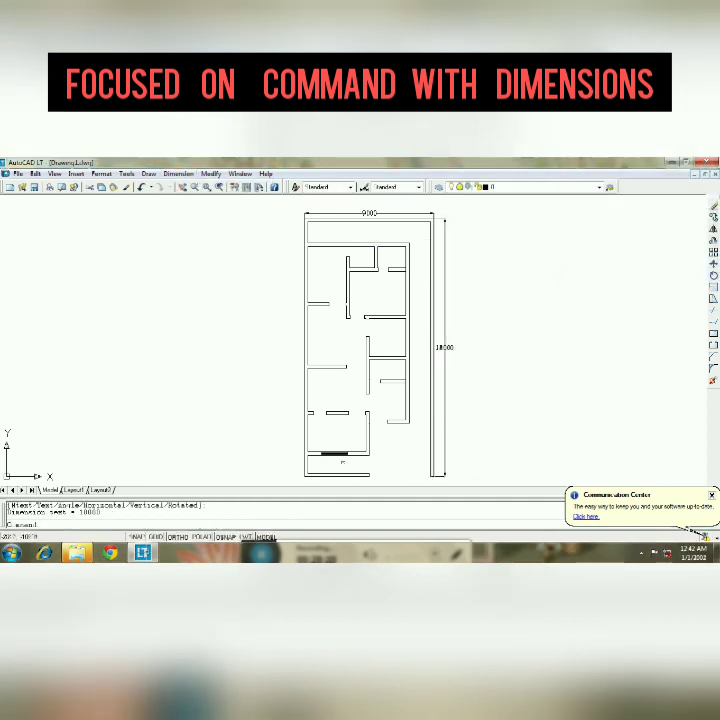
{"action": "key", "text": "Return"}
{"action": "left_click", "coordinate": [338, 414]}
{"action": "key", "text": "Escape"}
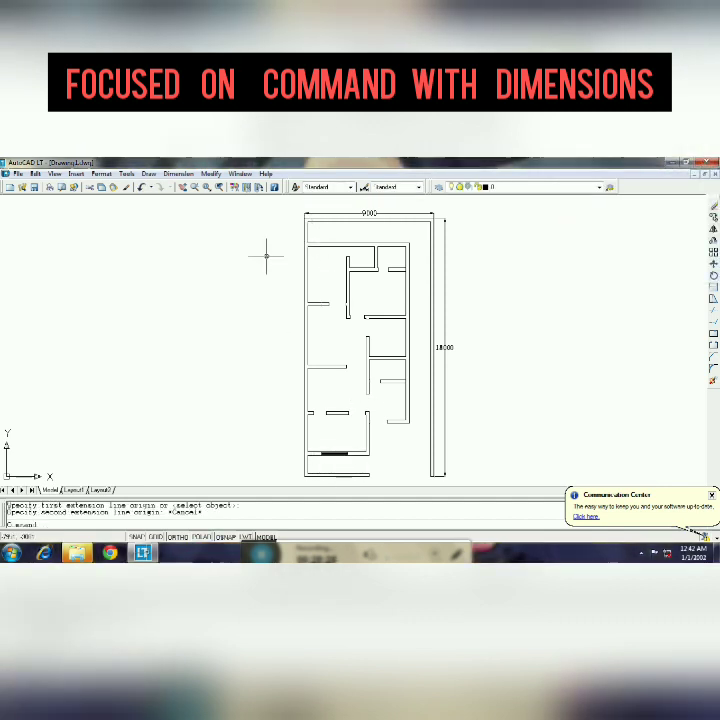
Zoom in and pan to bring the top of the floor plan into view
{"action": "type", "text": "z"}
{"action": "key", "text": "Return"}
{"action": "key", "text": "Return"}
{"action": "mouse_move", "coordinate": [334, 315]}
{"action": "left_mouse_down"}
{"action": "mouse_move", "coordinate": [375, 352]}
{"action": "mouse_move", "coordinate": [375, 260]}
{"action": "left_mouse_up"}
{"action": "left_click", "coordinate": [183, 187]}
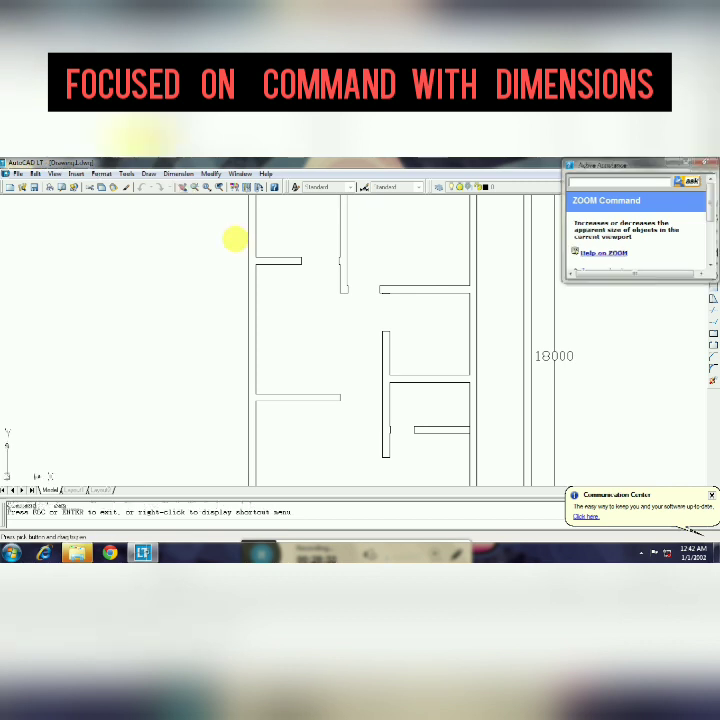
{"action": "mouse_move", "coordinate": [233, 238]}
{"action": "left_mouse_down"}
{"action": "mouse_move", "coordinate": [284, 381]}
{"action": "mouse_move", "coordinate": [258, 432]}
{"action": "left_mouse_up"}
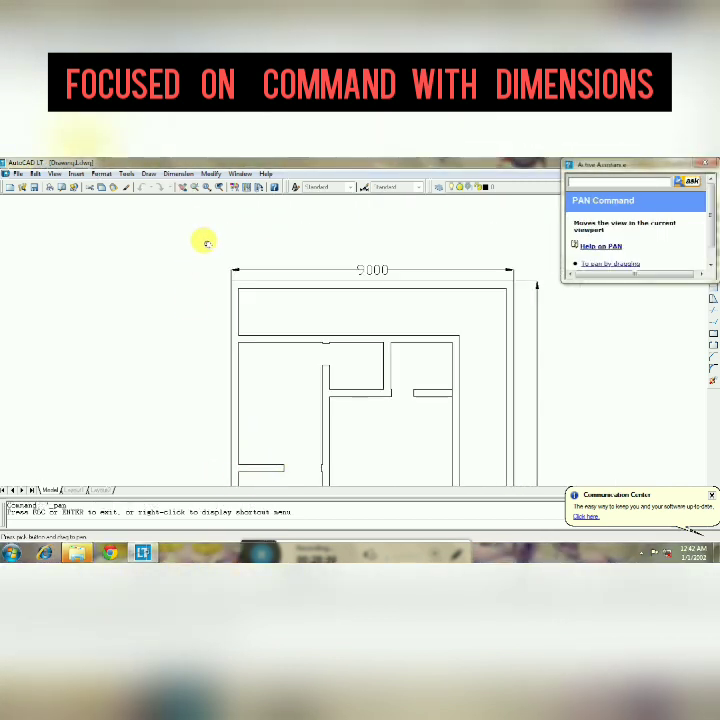
{"action": "key", "text": "Escape"}
Draw a multiline text box and try a text height of 300, dismissing the warning
{"action": "type", "text": "mt"}
{"action": "key", "text": "Return"}
{"action": "left_click", "coordinate": [113, 292]}
{"action": "left_click", "coordinate": [204, 342]}
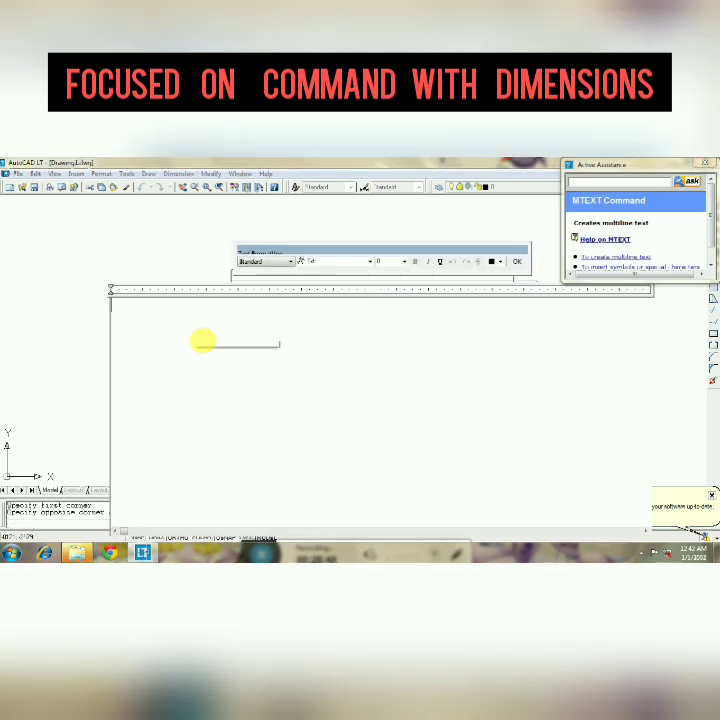
{"action": "left_click", "coordinate": [398, 266]}
{"action": "type", "text": "300"}
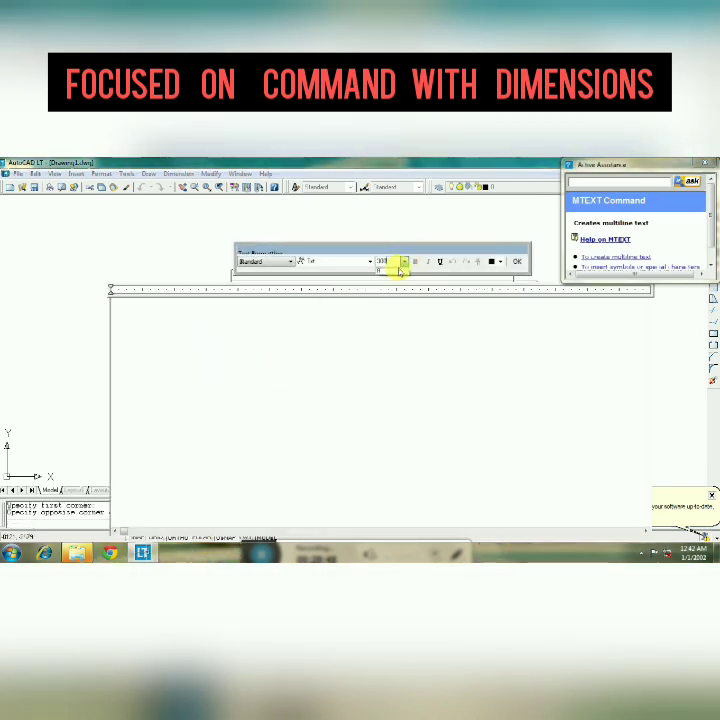
{"action": "left_click", "coordinate": [332, 327]}
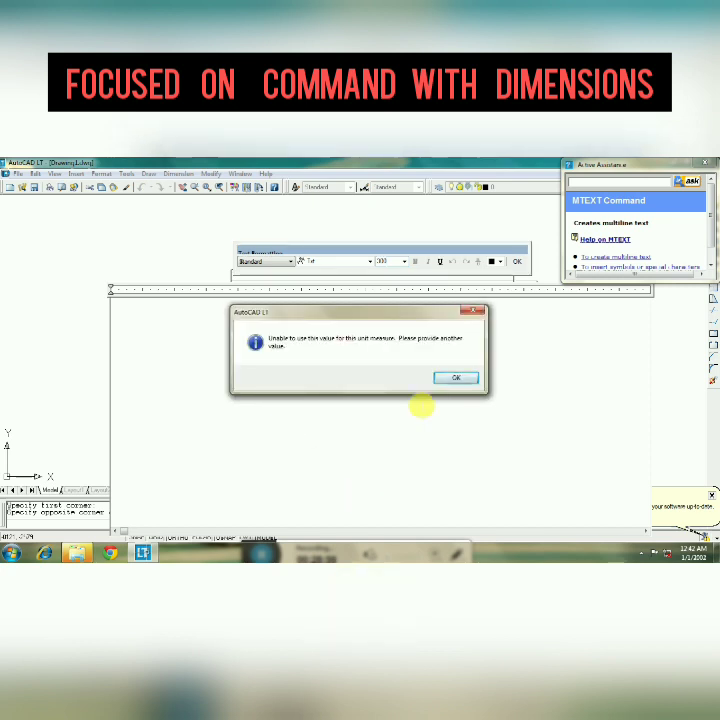
{"action": "left_click", "coordinate": [463, 380]}
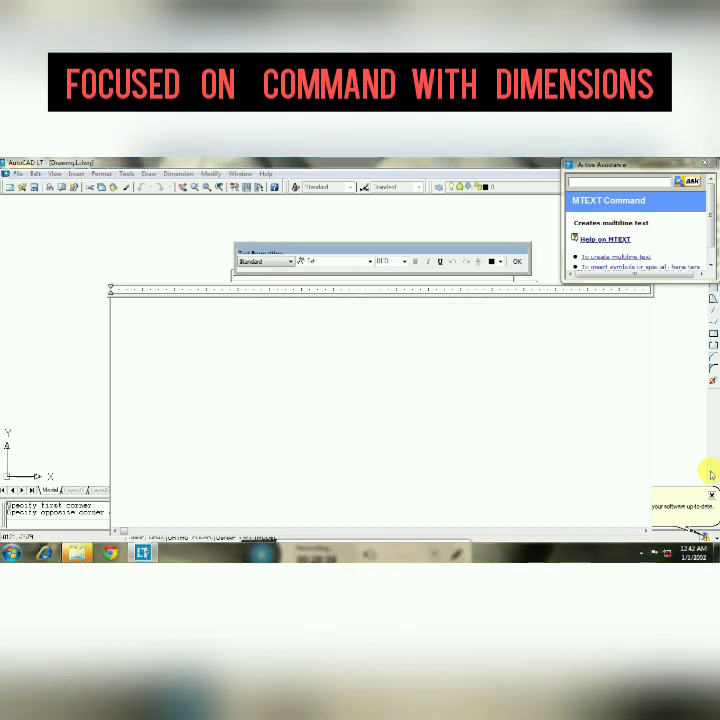
{"action": "left_click", "coordinate": [468, 379]}
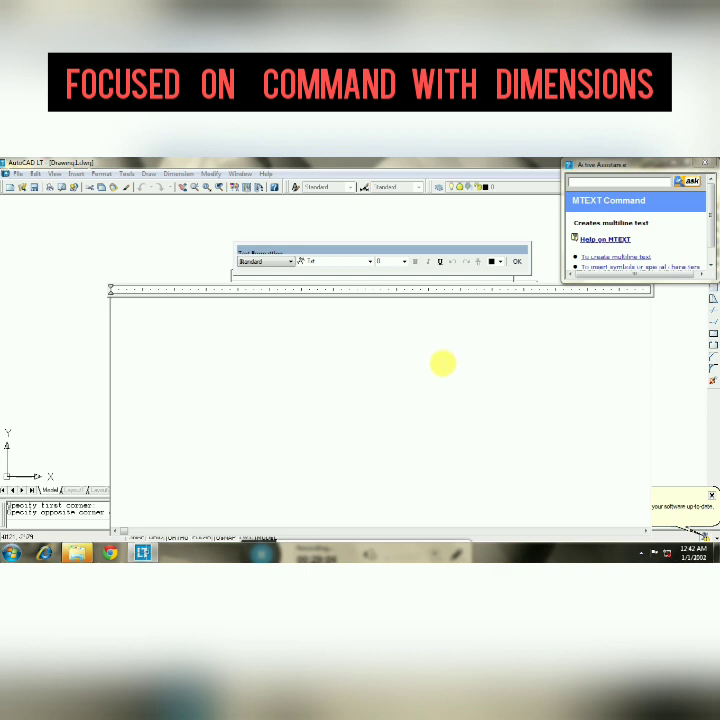
Write BEDROOM with 12'X10'6 on the second line and place the label
{"action": "key", "text": "BackSpace"}
{"action": "key", "text": "BackSpace"}
{"action": "key", "text": "BackSpace"}
{"action": "type", "text": "BEDROOM"}
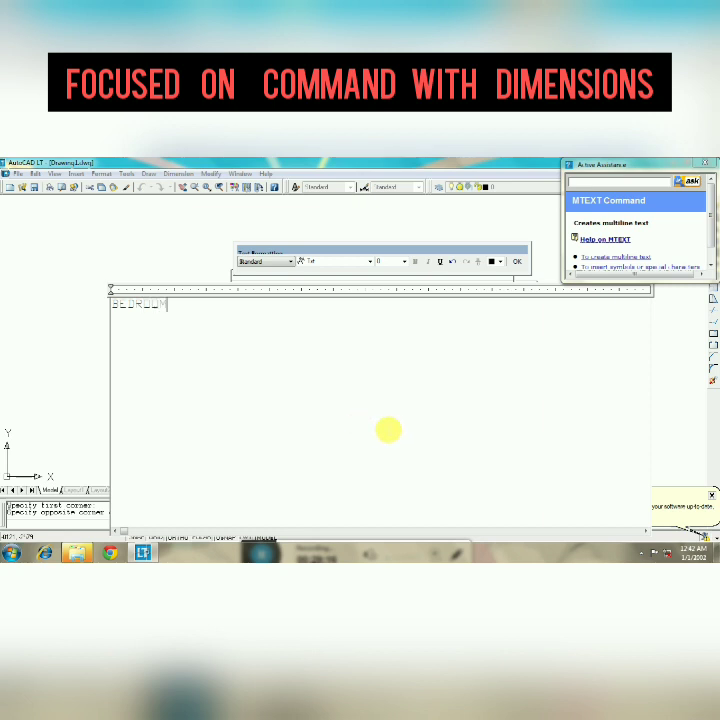
{"action": "key", "text": "Return"}
{"action": "type", "text": "12'X"}
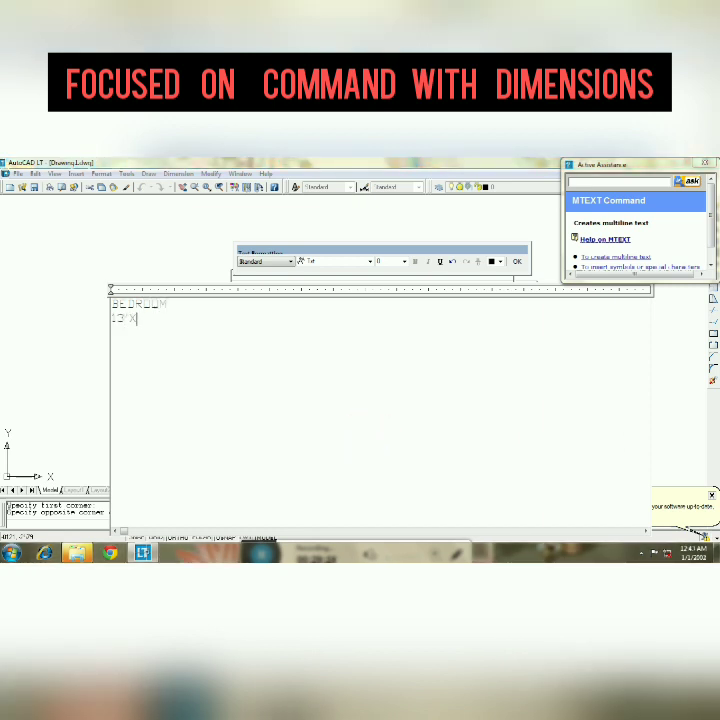
{"action": "type", "text": "10'6"}
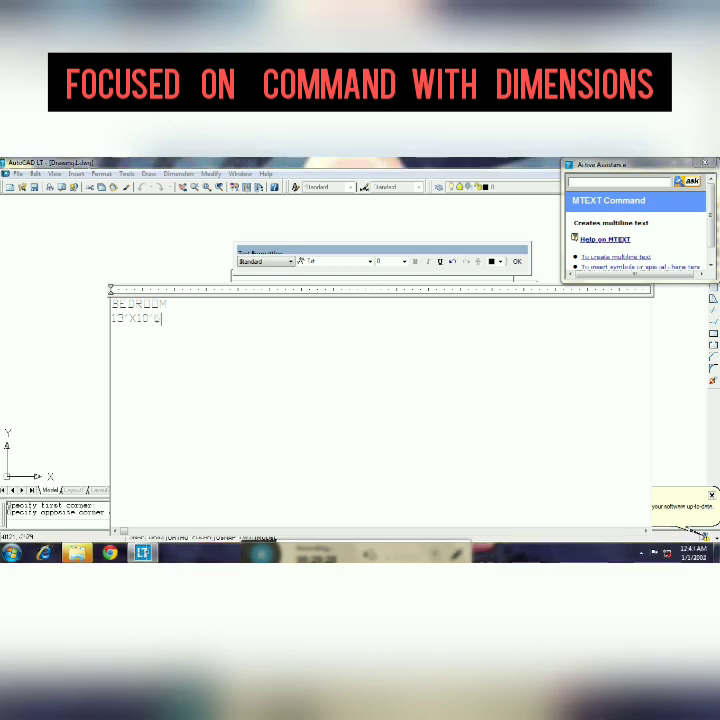
{"action": "left_click", "coordinate": [517, 261]}
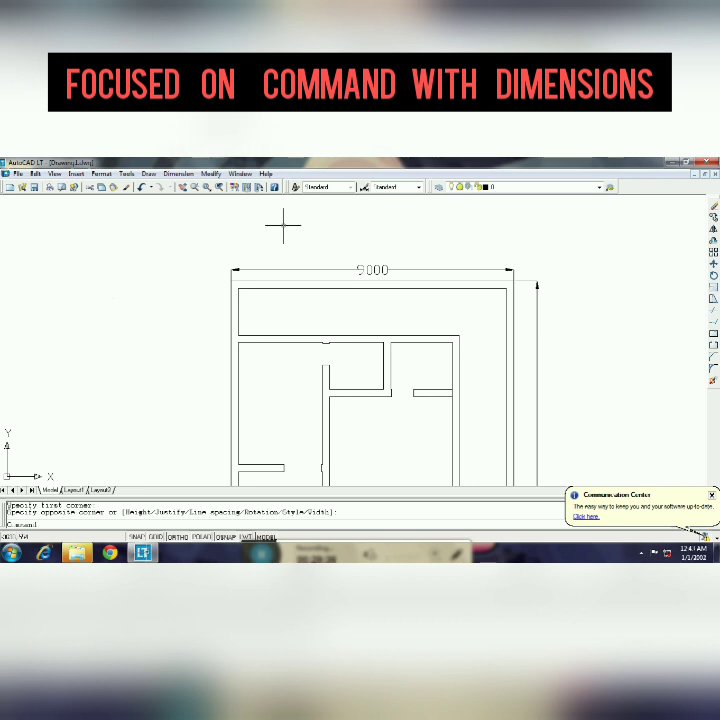
Zoom and pan in until the tiny BEDROOM label fills the view
{"action": "left_click", "coordinate": [193, 187]}
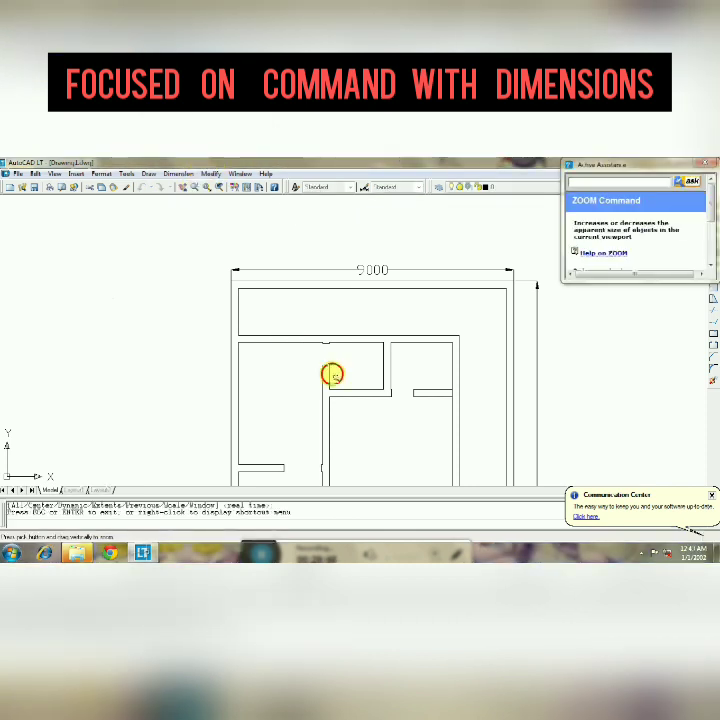
{"action": "mouse_move", "coordinate": [332, 374]}
{"action": "left_mouse_down"}
{"action": "mouse_move", "coordinate": [317, 238]}
{"action": "mouse_move", "coordinate": [366, 390]}
{"action": "mouse_move", "coordinate": [342, 266]}
{"action": "mouse_move", "coordinate": [342, 330]}
{"action": "left_mouse_up"}
{"action": "left_click", "coordinate": [183, 187]}
{"action": "left_click_drag", "start_coordinate": [172, 248], "coordinate": [437, 323]}
{"action": "left_click", "coordinate": [195, 187]}
{"action": "mouse_move", "coordinate": [327, 480]}
{"action": "left_mouse_down"}
{"action": "mouse_move", "coordinate": [327, 408]}
{"action": "mouse_move", "coordinate": [312, 309]}
{"action": "left_mouse_up"}
{"action": "left_click", "coordinate": [183, 187]}
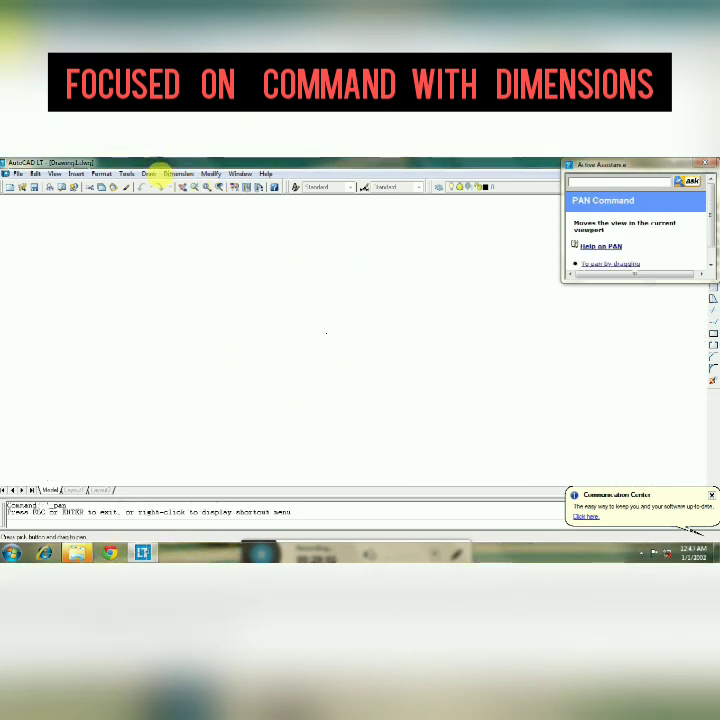
{"action": "left_click", "coordinate": [195, 187]}
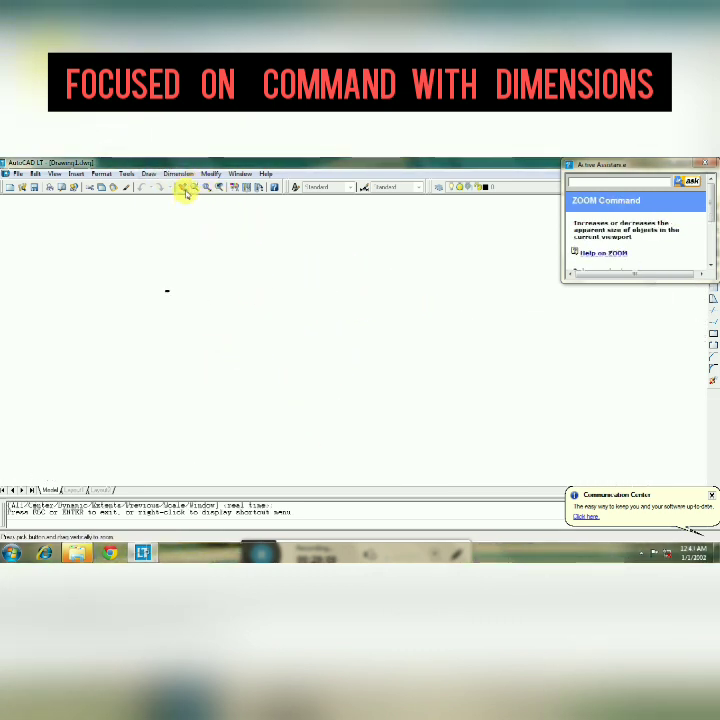
Enlarge the BEDROOM label with SCALE using the Reference option
{"action": "left_click", "coordinate": [183, 187]}
{"action": "left_click_drag", "start_coordinate": [138, 244], "coordinate": [368, 304]}
{"action": "left_click", "coordinate": [195, 187]}
{"action": "left_click_drag", "start_coordinate": [365, 394], "coordinate": [479, 321]}
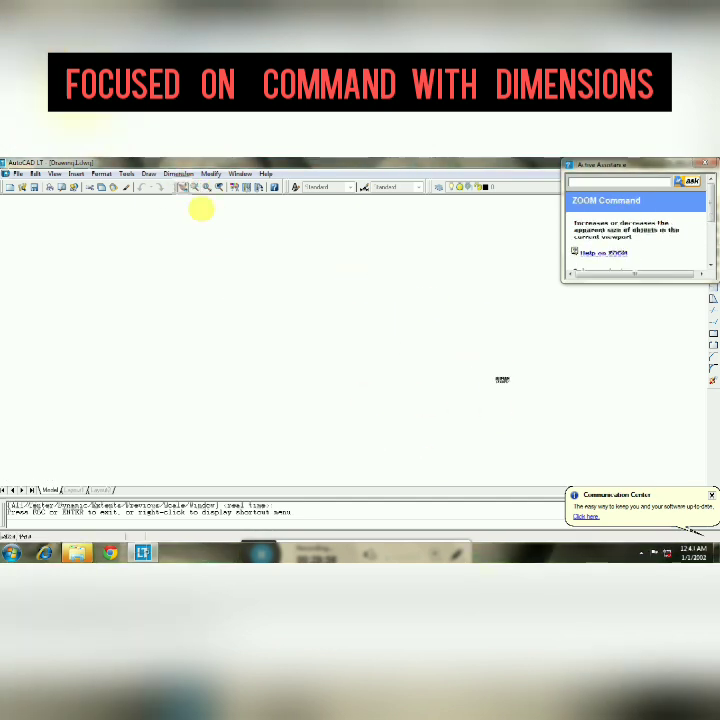
{"action": "left_click", "coordinate": [382, 350]}
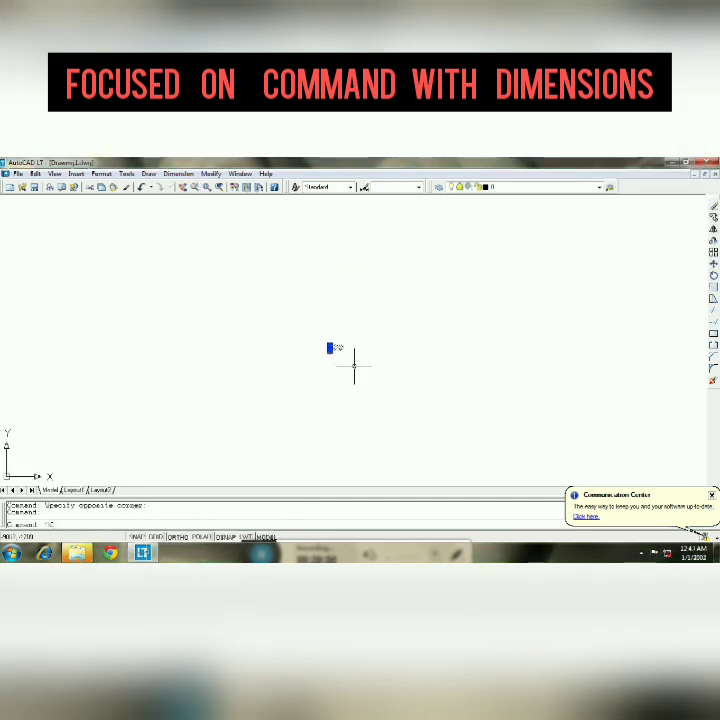
{"action": "key", "text": "Return"}
{"action": "left_click", "coordinate": [329, 345]}
{"action": "type", "text": "R"}
{"action": "key", "text": "Return"}
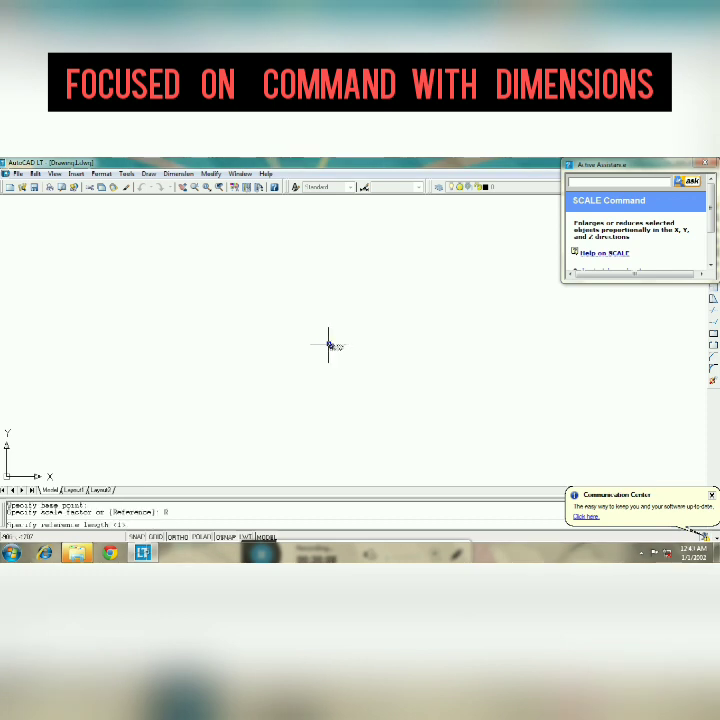
{"action": "left_click", "coordinate": [329, 346]}
{"action": "left_click", "coordinate": [335, 347]}
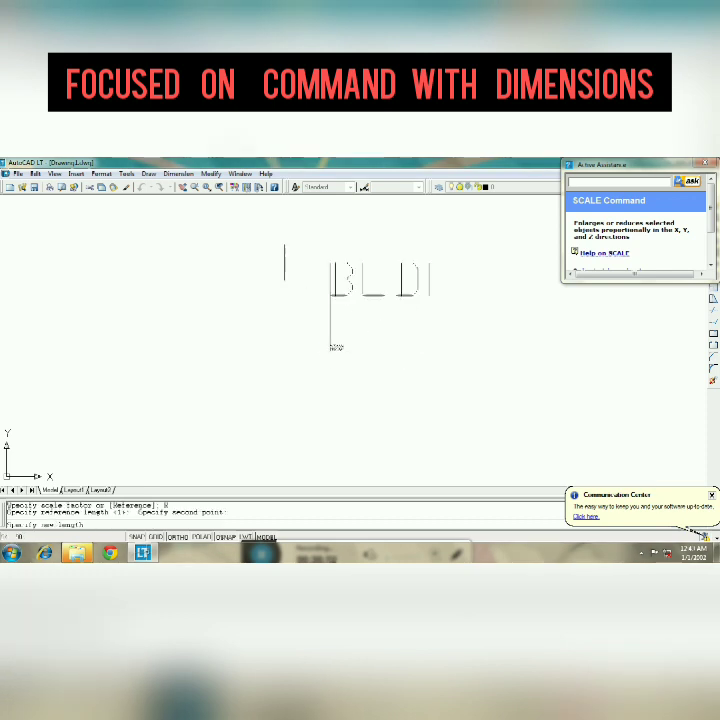
{"action": "left_click", "coordinate": [194, 189]}
{"action": "left_click_drag", "start_coordinate": [437, 473], "coordinate": [435, 433]}
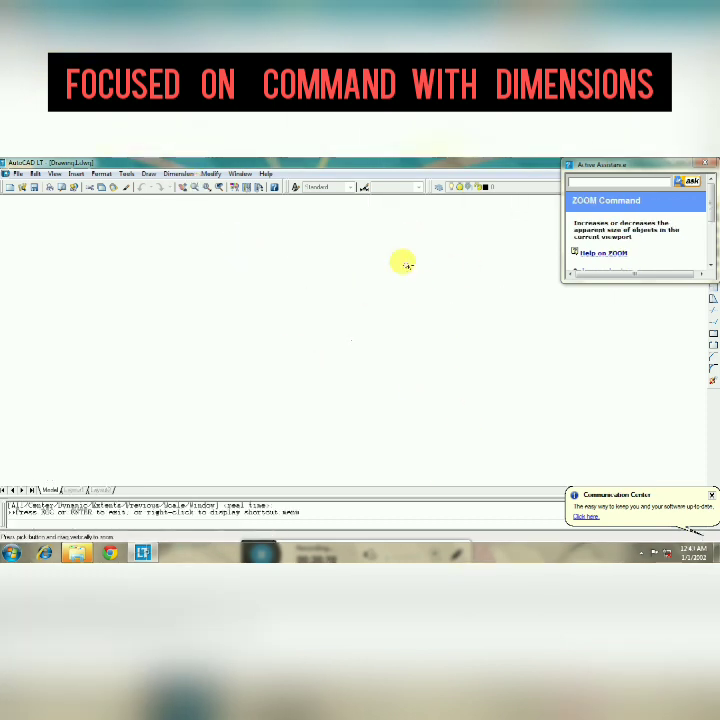
{"action": "left_click_drag", "start_coordinate": [404, 263], "coordinate": [411, 290]}
{"action": "key", "text": "Return"}
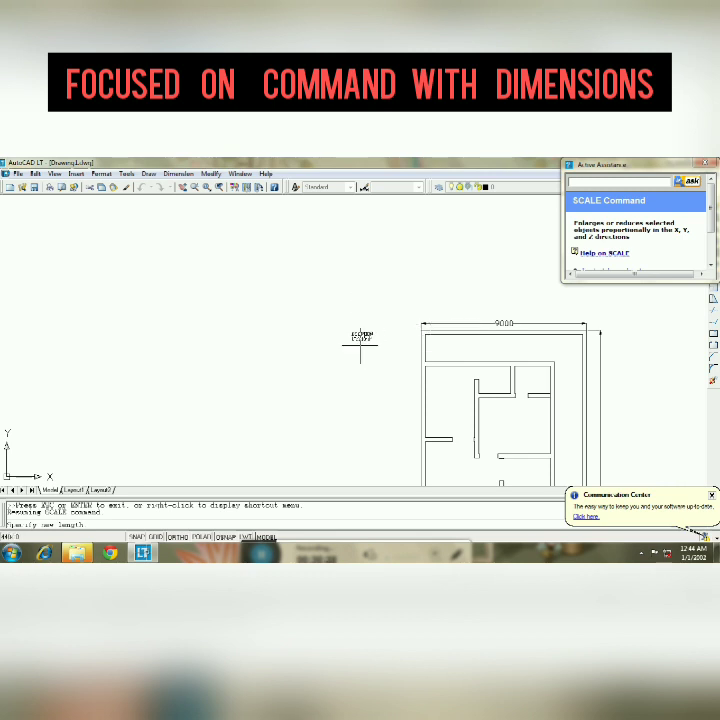
{"action": "key", "text": "Escape"}
Move the label into the upper-left room with Ortho turned off
{"action": "left_click", "coordinate": [360, 337]}
{"action": "left_click", "coordinate": [352, 333]}
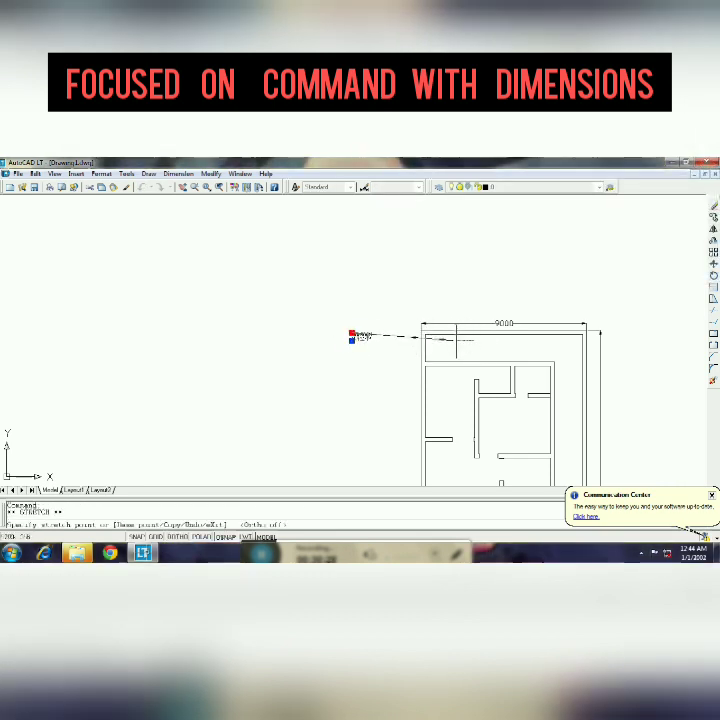
{"action": "key", "text": "F8"}
{"action": "left_click", "coordinate": [438, 397]}
{"action": "key", "text": "Escape"}
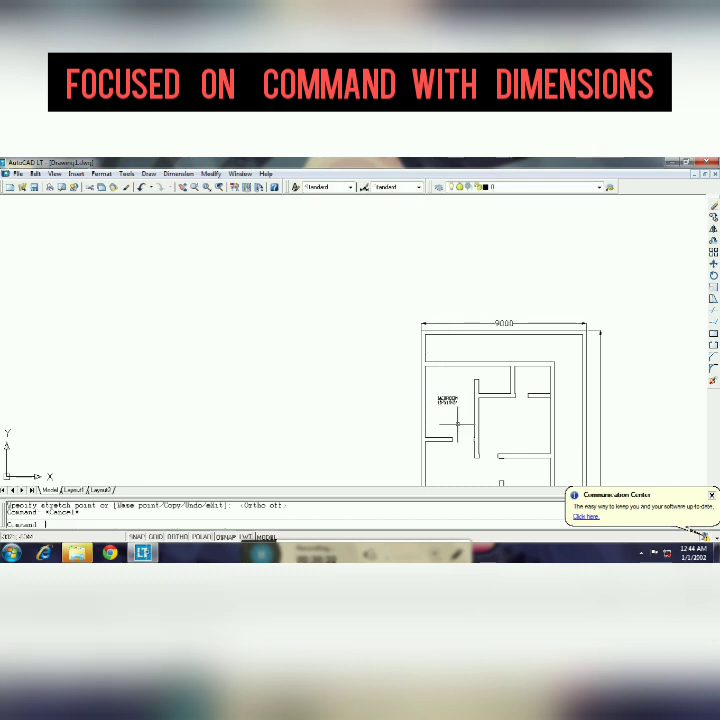
{"action": "left_click", "coordinate": [205, 187]}
{"action": "left_click", "coordinate": [214, 190]}
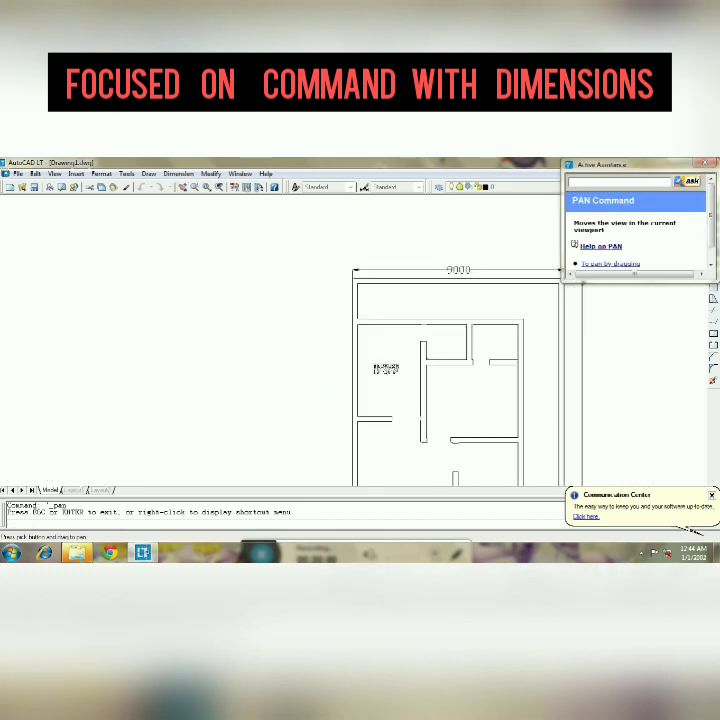
{"action": "left_click_drag", "start_coordinate": [463, 416], "coordinate": [375, 368]}
{"action": "key", "text": "Escape"}
Enlarge the BEDROOM label further with SCALE by reference
{"action": "type", "text": "sc"}
{"action": "key", "text": "Return"}
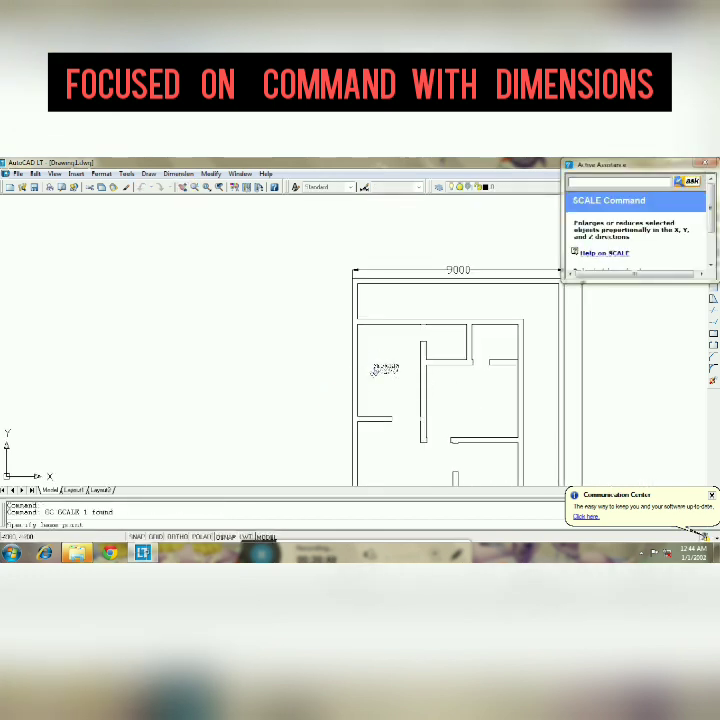
{"action": "type", "text": "r"}
{"action": "key", "text": "Return"}
{"action": "left_click", "coordinate": [374, 372]}
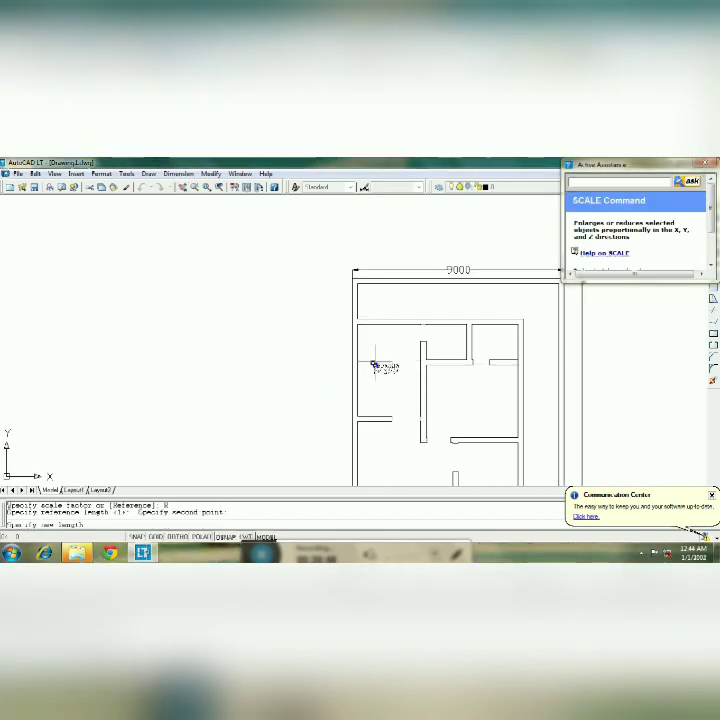
{"action": "left_click", "coordinate": [398, 369]}
{"action": "left_click", "coordinate": [384, 350]}
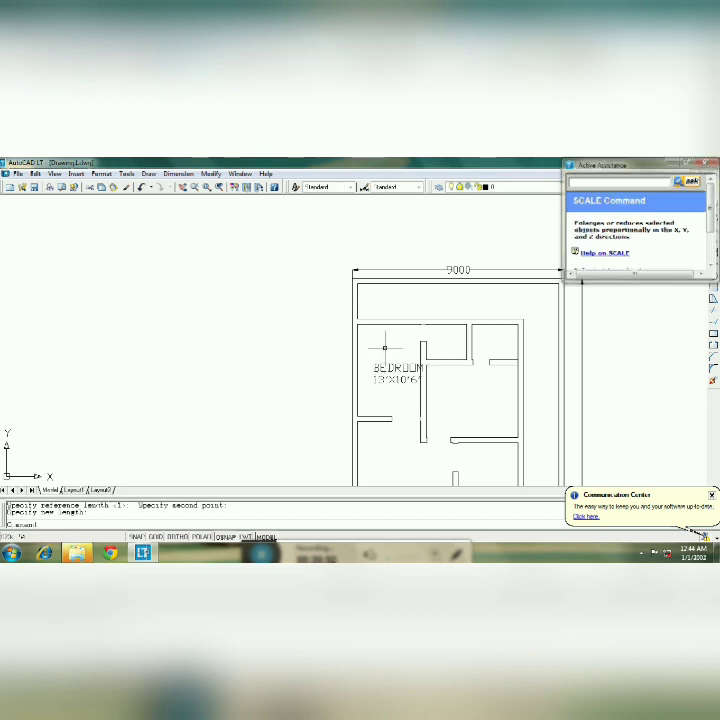
{"action": "left_click", "coordinate": [385, 372]}
{"action": "left_click", "coordinate": [373, 366]}
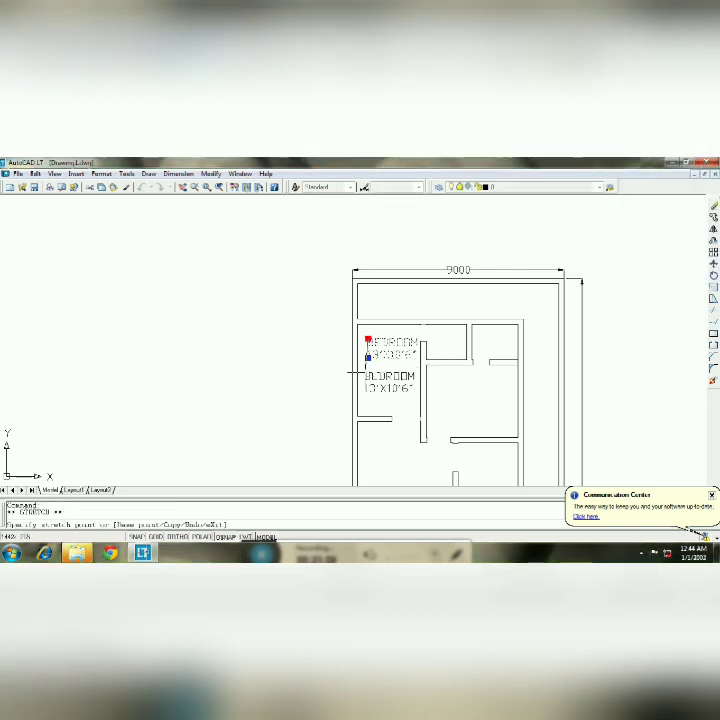
{"action": "key", "text": "Escape"}
Copy the BEDROOM label and paste it into the second bedroom
{"action": "left_click", "coordinate": [185, 191]}
{"action": "left_click_drag", "start_coordinate": [330, 320], "coordinate": [245, 365]}
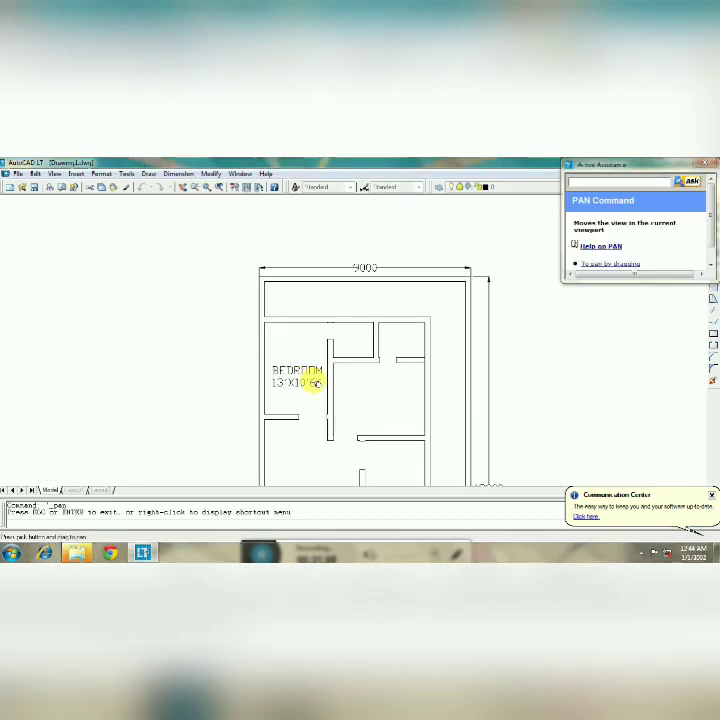
{"action": "key", "text": "Escape"}
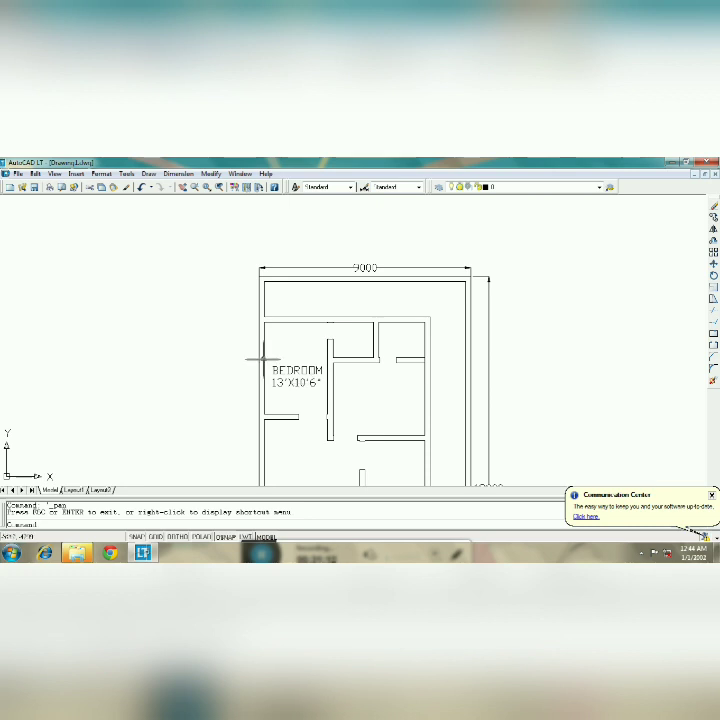
{"action": "left_click", "coordinate": [272, 370]}
{"action": "key", "text": "ctrl+c"}
{"action": "key", "text": "ctrl+v"}
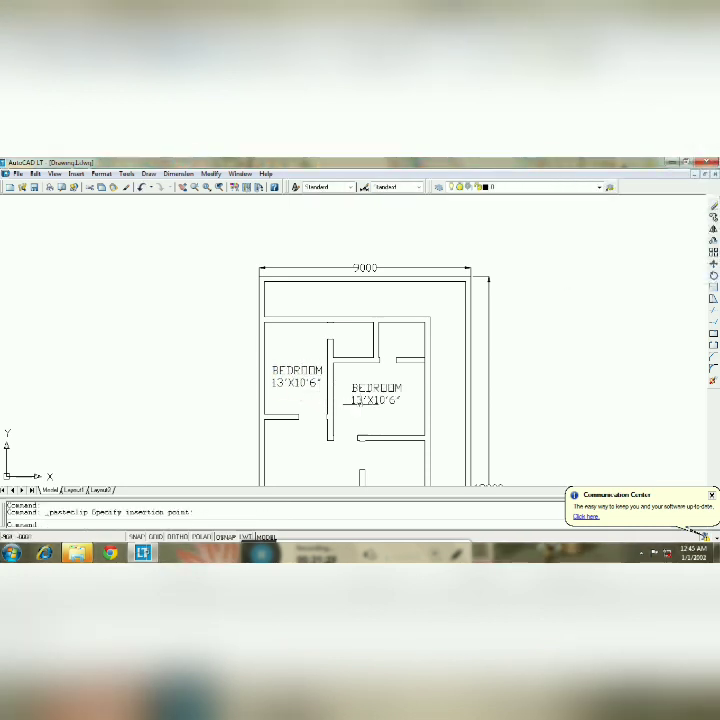
{"action": "left_click", "coordinate": [390, 400]}
Edit the copied label's size line to 13'1"X10'3"
{"action": "double_click", "coordinate": [377, 393]}
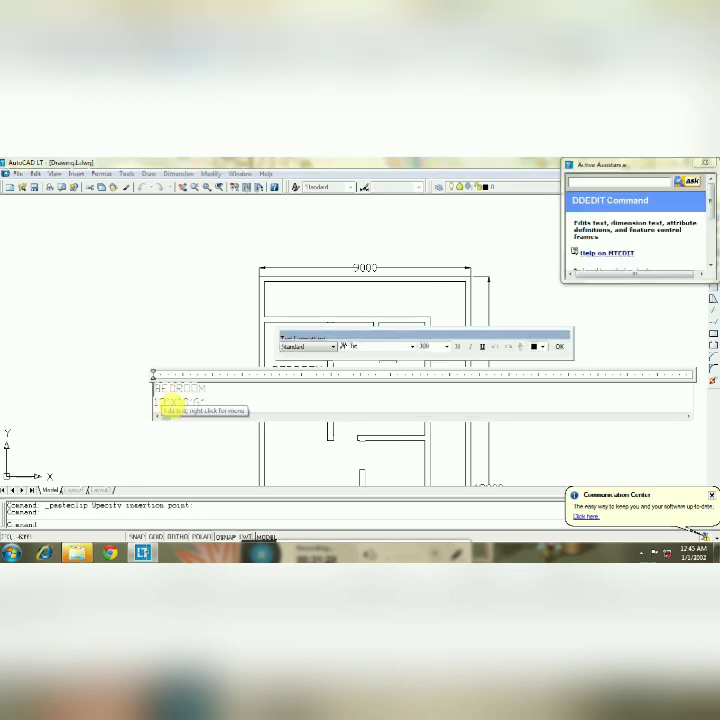
{"action": "type", "text": "\""}
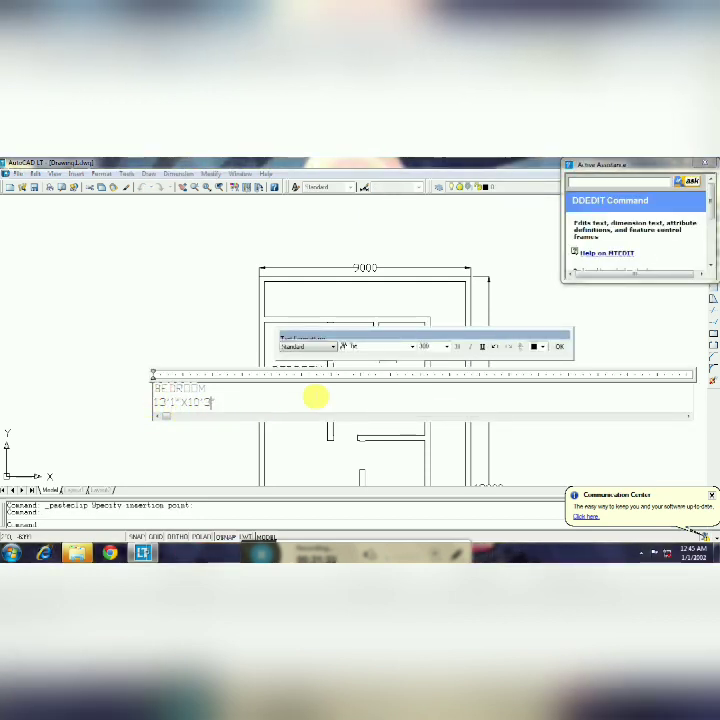
{"action": "left_click", "coordinate": [559, 346]}
{"action": "left_click", "coordinate": [185, 187]}
{"action": "mouse_move", "coordinate": [363, 405]}
{"action": "left_mouse_down"}
{"action": "mouse_move", "coordinate": [390, 390]}
{"action": "mouse_move", "coordinate": [405, 317]}
{"action": "left_mouse_up"}
{"action": "key", "text": "Escape"}
Copy the second BEDROOM label into the room below it
{"action": "left_click", "coordinate": [385, 288]}
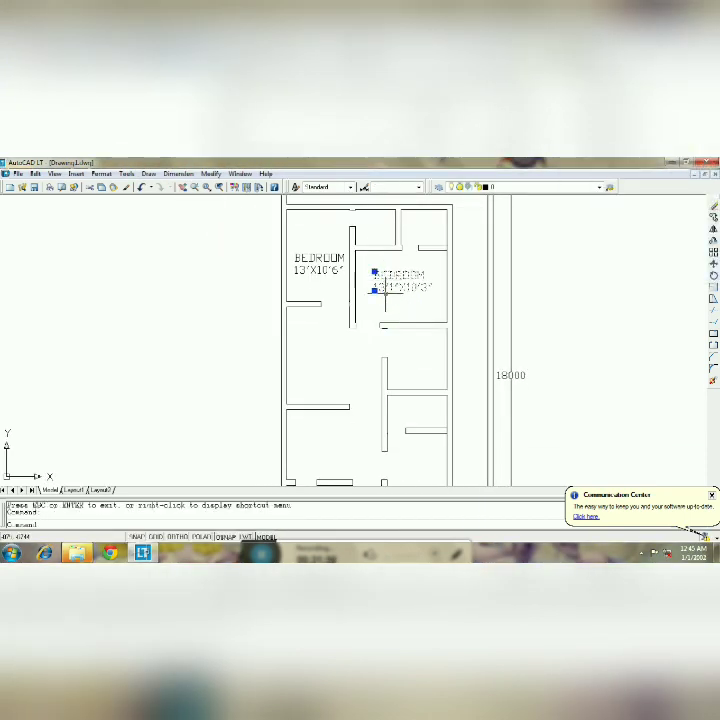
{"action": "key", "text": "ctrl+c"}
{"action": "key", "text": "ctrl+v"}
{"action": "left_click", "coordinate": [196, 187]}
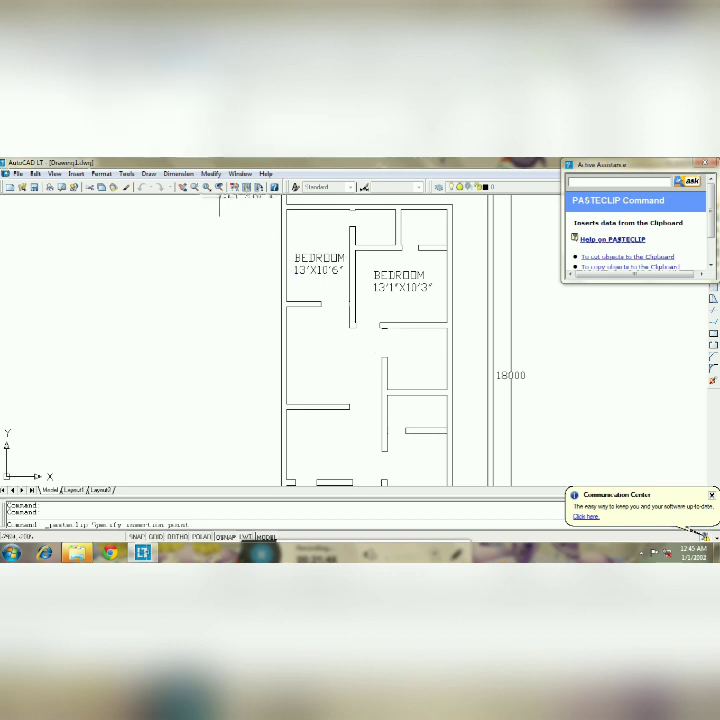
{"action": "left_click_drag", "start_coordinate": [455, 405], "coordinate": [433, 345]}
{"action": "key", "text": "Escape"}
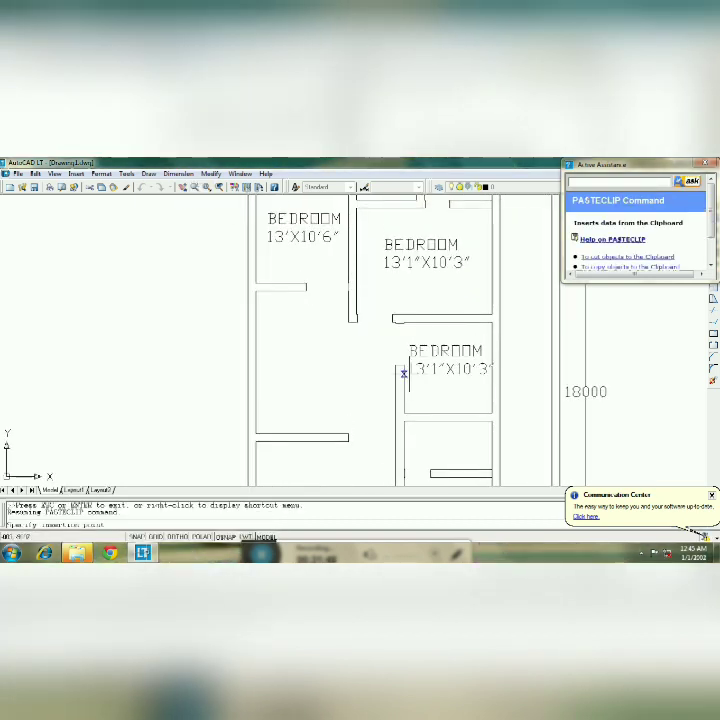
{"action": "left_click", "coordinate": [440, 356]}
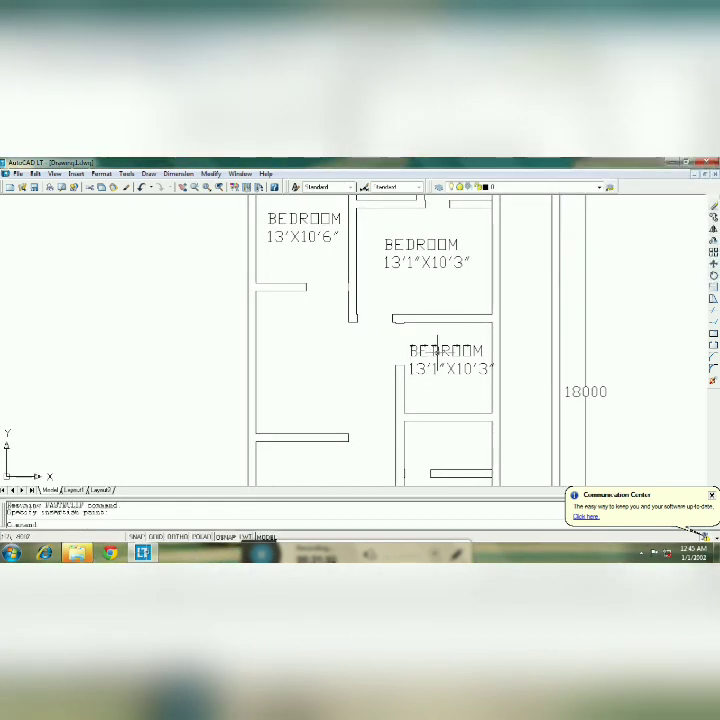
Change the copied label to KITCHEN with size 9'6"X10'9"
{"action": "double_click", "coordinate": [437, 350]}
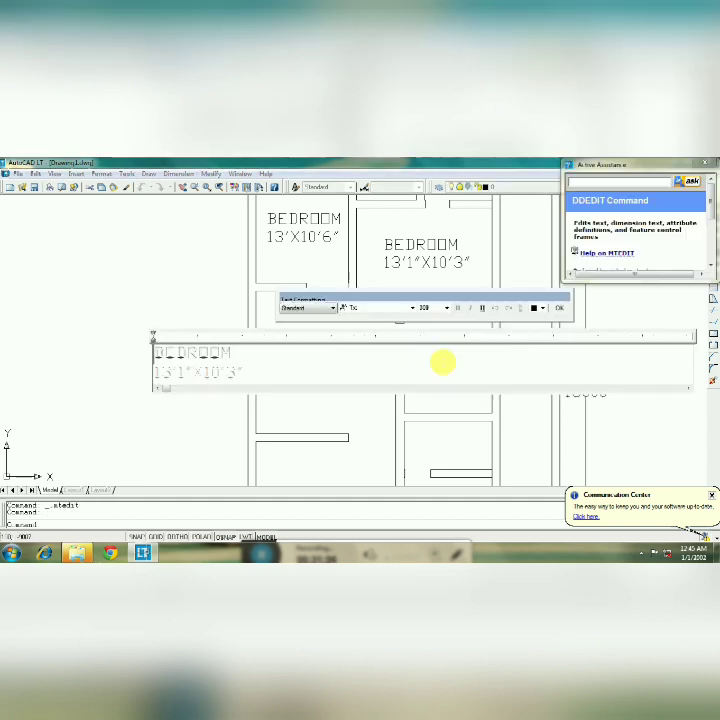
{"action": "left_click_drag", "start_coordinate": [231, 353], "coordinate": [160, 353]}
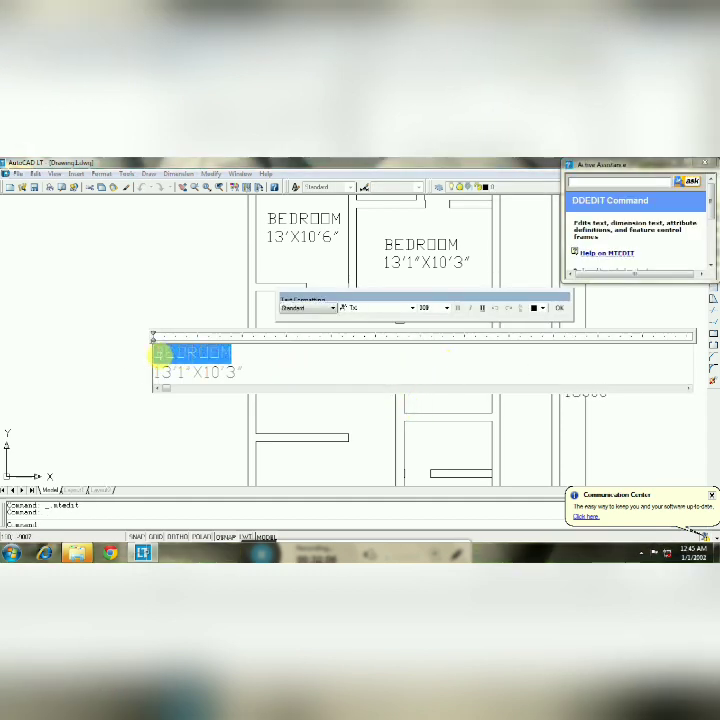
{"action": "type", "text": "KI"}
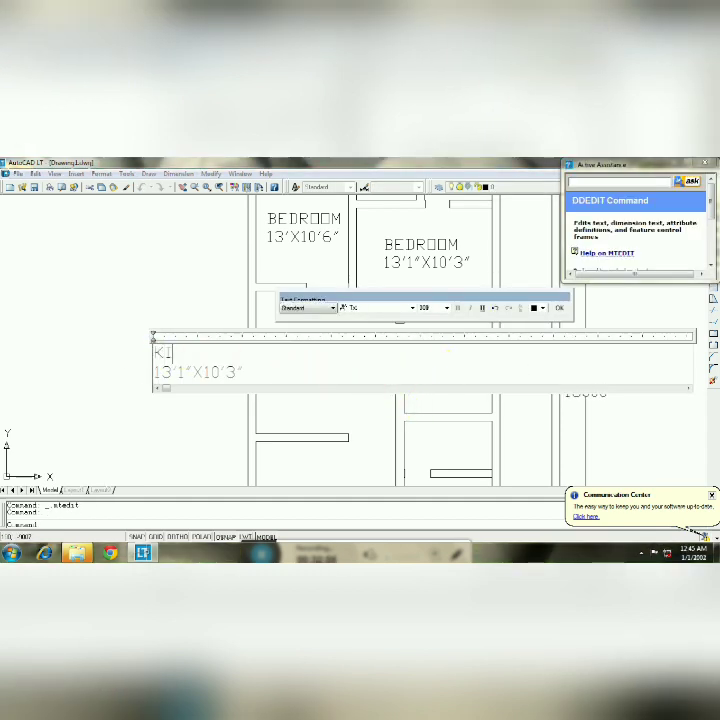
{"action": "type", "text": "TCHEN"}
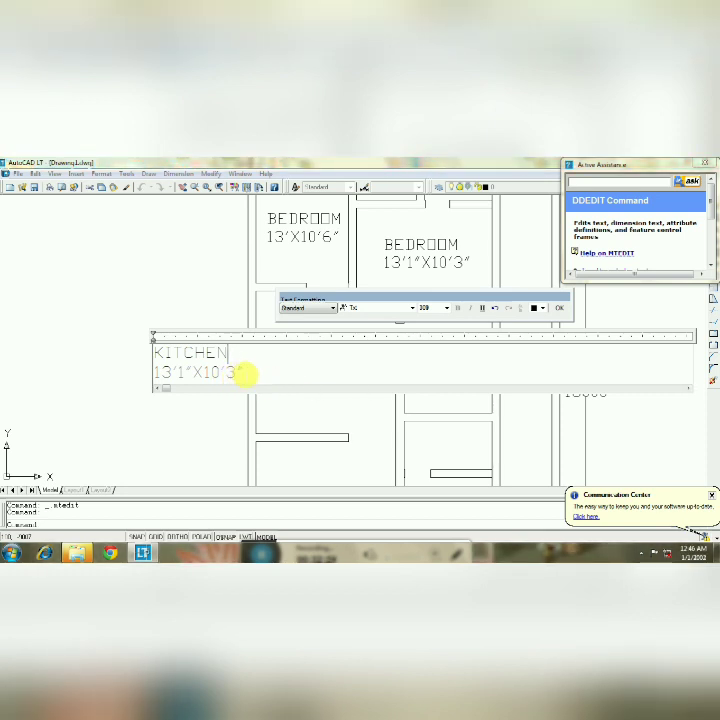
{"action": "left_click_drag", "start_coordinate": [244, 373], "coordinate": [160, 375]}
{"action": "type", "text": "9'6\"X10"}
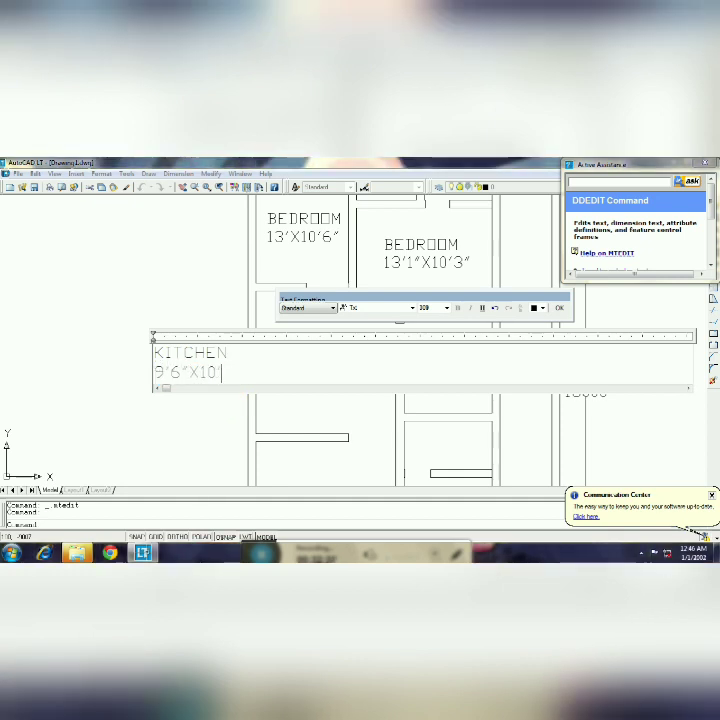
{"action": "type", "text": "'9\""}
Finish the KITCHEN label and paste a copy of it into the room on the left
{"action": "left_click", "coordinate": [559, 307]}
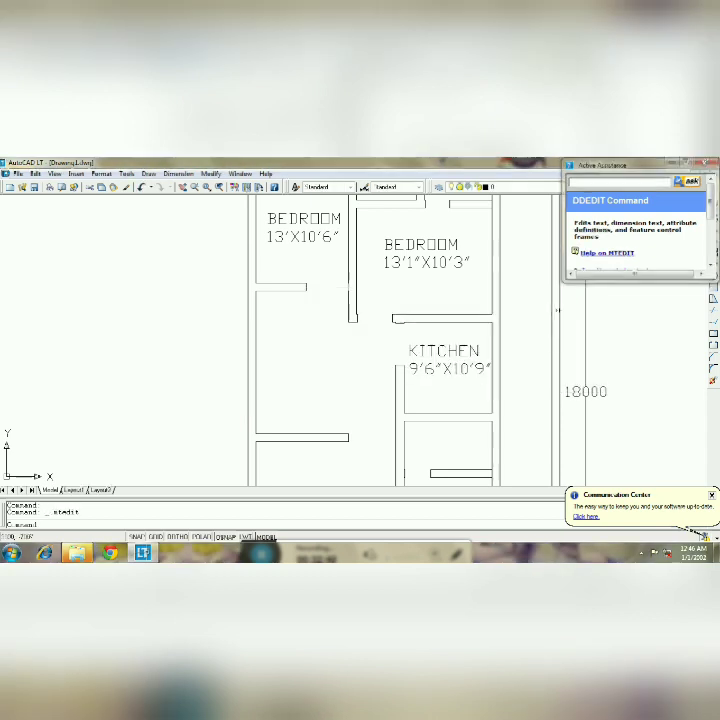
{"action": "left_click", "coordinate": [182, 187]}
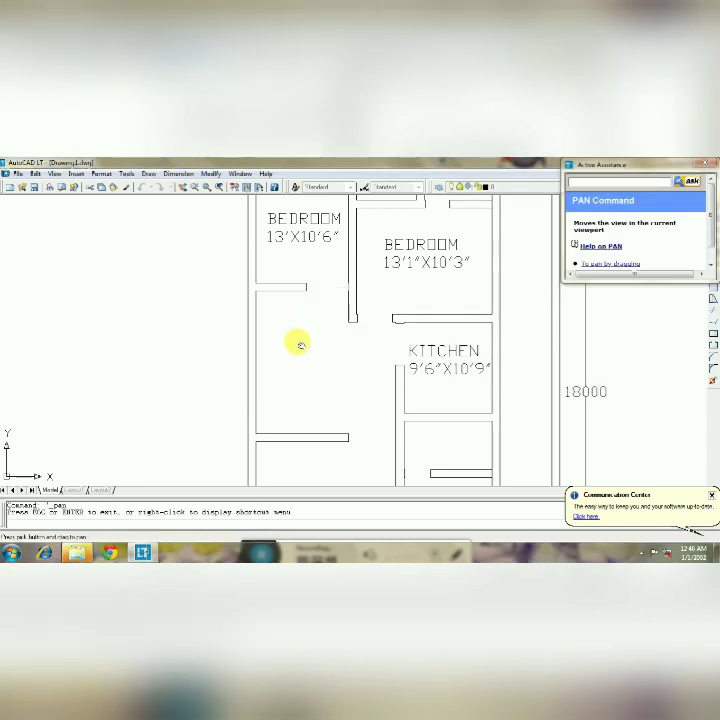
{"action": "key", "text": "Escape"}
{"action": "left_click", "coordinate": [428, 350]}
{"action": "key", "text": "ctrl+c"}
{"action": "key", "text": "ctrl+v"}
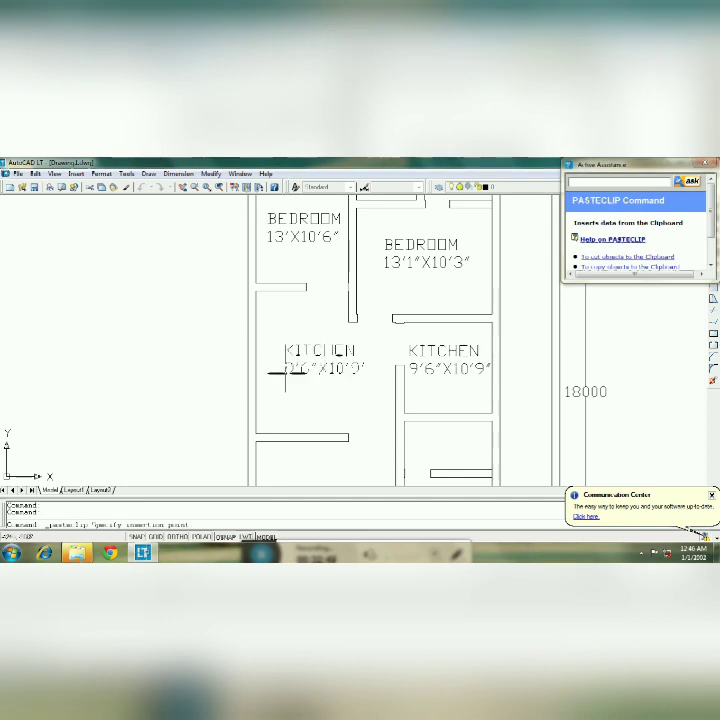
{"action": "left_click", "coordinate": [285, 372]}
Rewrite the copied label as T.V LOUNGE 13'9"X15'1"
{"action": "double_click", "coordinate": [285, 360]}
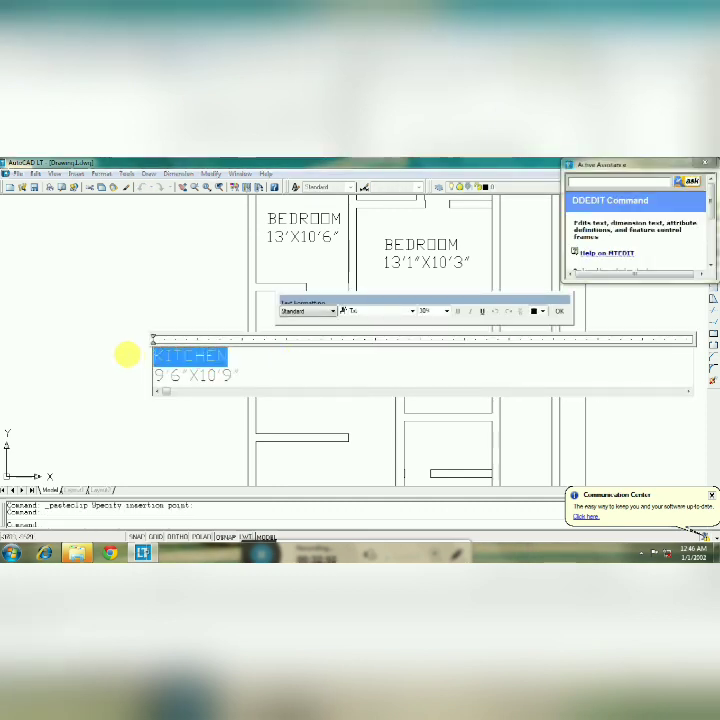
{"action": "type", "text": "T.V LOU"}
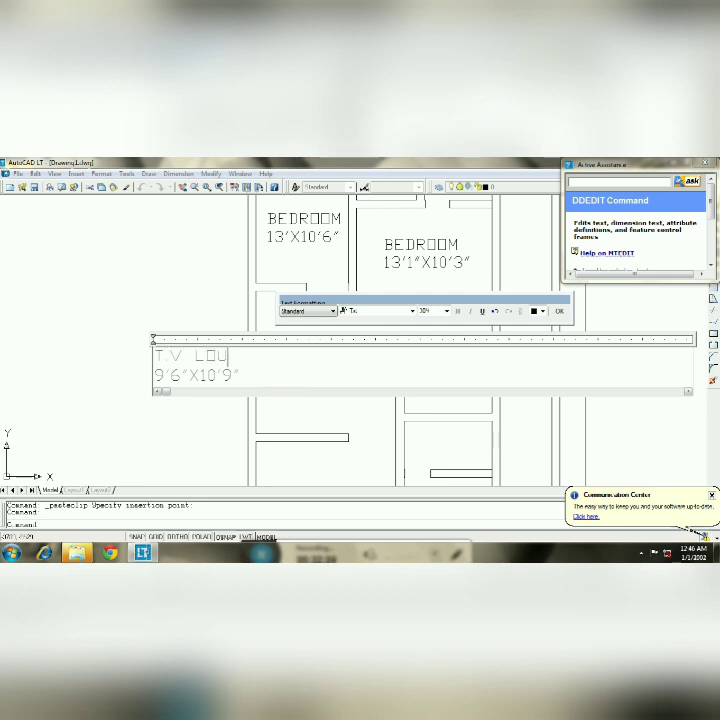
{"action": "type", "text": "NGE"}
{"action": "left_click_drag", "start_coordinate": [235, 372], "coordinate": [118, 372]}
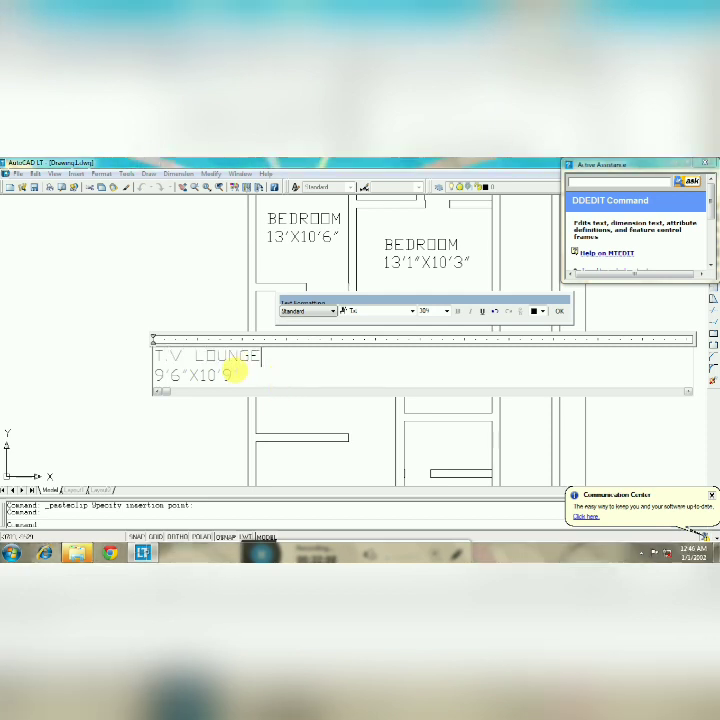
{"action": "key", "text": "BackSpace"}
{"action": "type", "text": "13'0"}
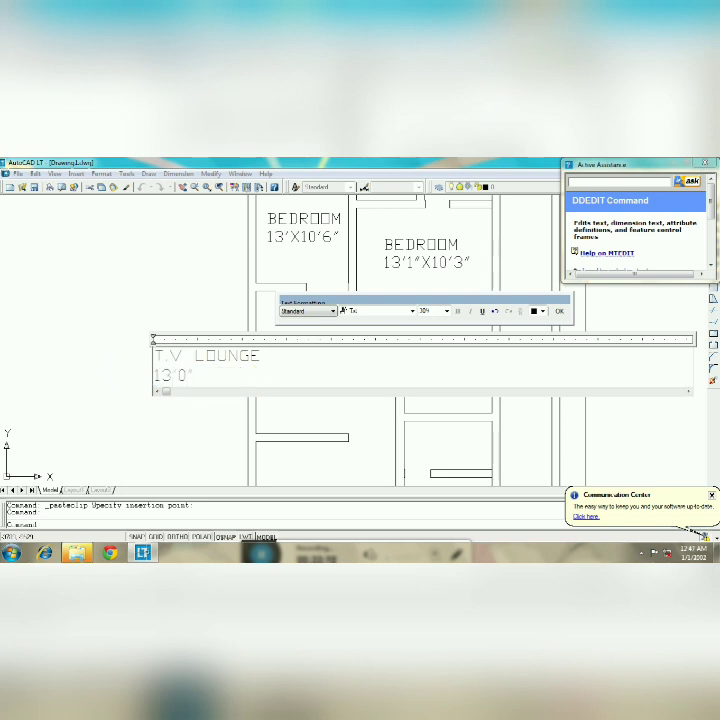
{"action": "key", "text": "BackSpace"}
{"action": "key", "text": "BackSpace"}
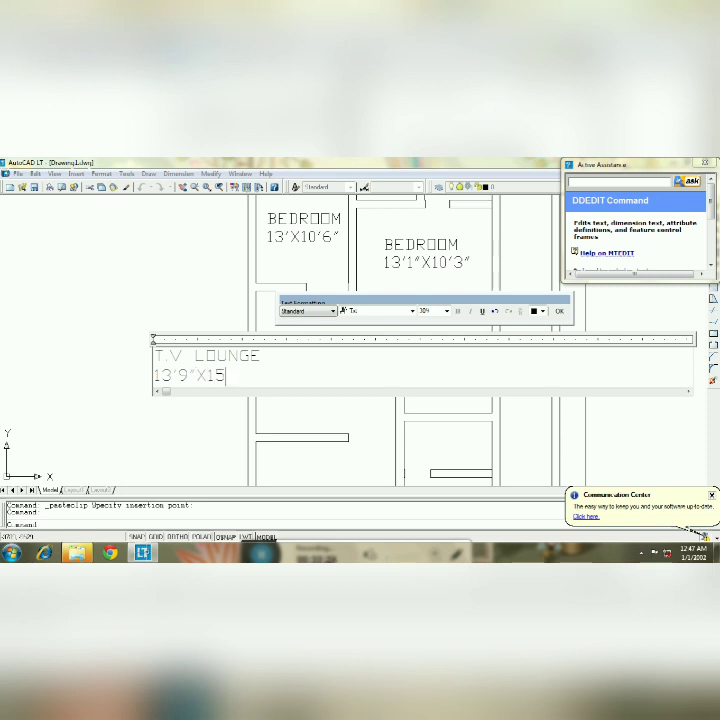
{"action": "type", "text": "\""}
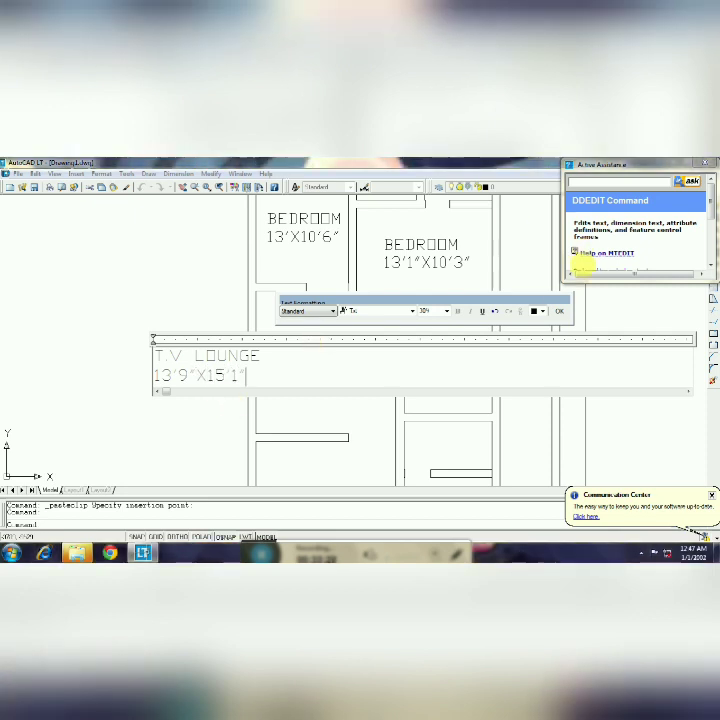
{"action": "left_click", "coordinate": [559, 311]}
Nudge the T.V LOUNGE label slightly left, then pan to reveal the lower rooms
{"action": "left_click", "coordinate": [300, 352]}
{"action": "left_click", "coordinate": [282, 347]}
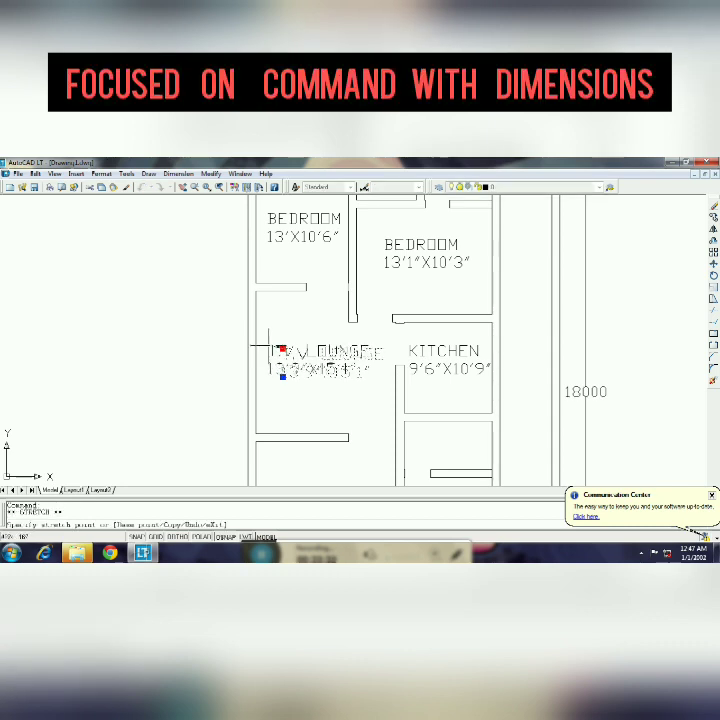
{"action": "left_click", "coordinate": [263, 347]}
{"action": "key", "text": "Escape"}
{"action": "left_click", "coordinate": [185, 187]}
{"action": "left_click_drag", "start_coordinate": [223, 305], "coordinate": [196, 321]}
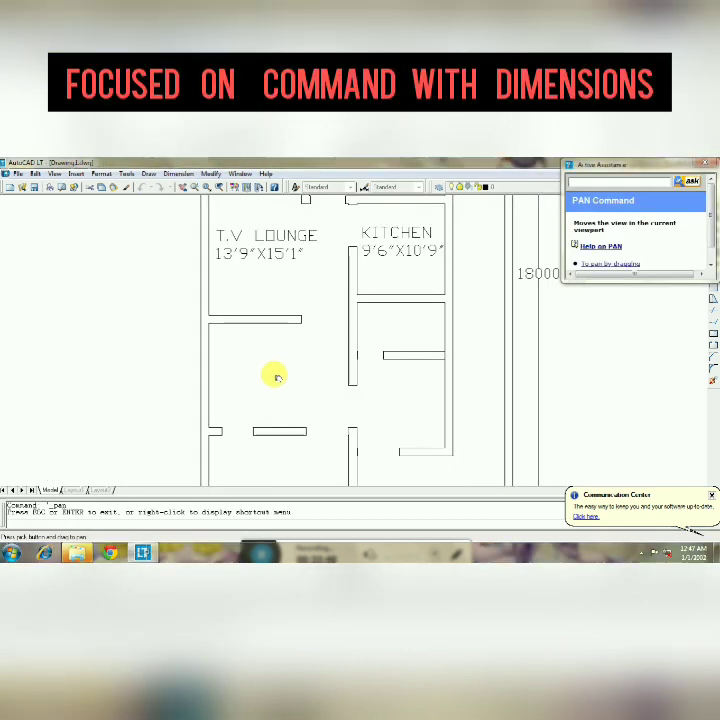
{"action": "key", "text": "Escape"}
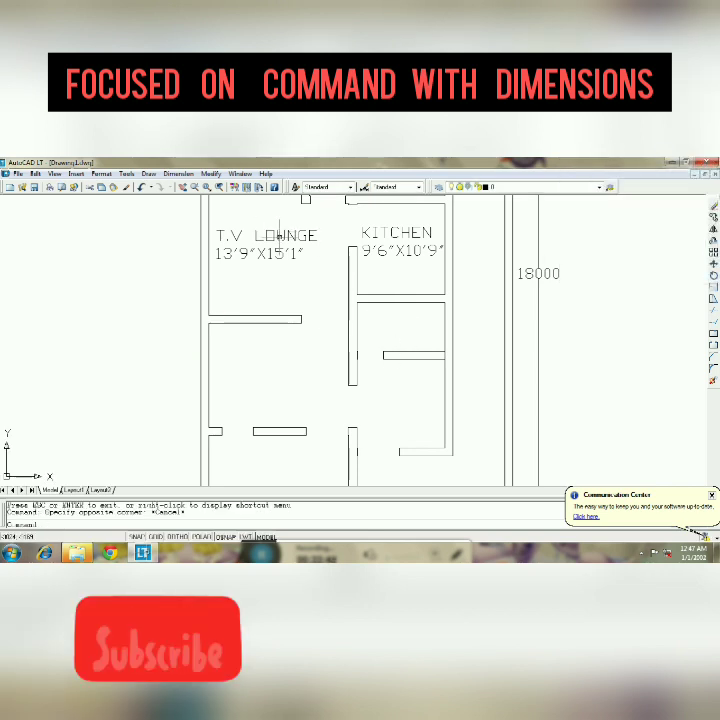
Paste a KITCHEN label copy below the kitchen and turn it into the PWD RM label
{"action": "key", "text": "ctrl+v"}
{"action": "left_click", "coordinate": [355, 345]}
{"action": "double_click", "coordinate": [350, 330]}
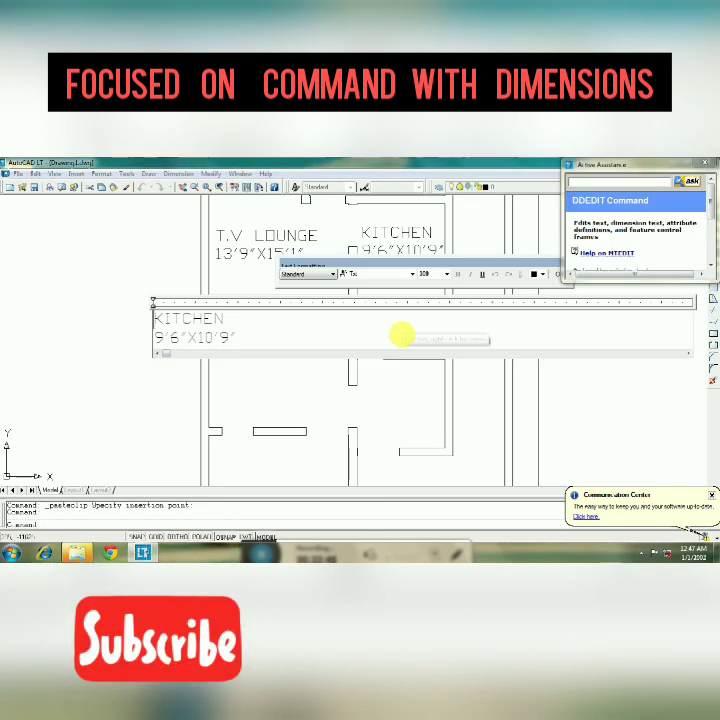
{"action": "key", "text": "Delete"}
{"action": "type", "text": "PWD RM"}
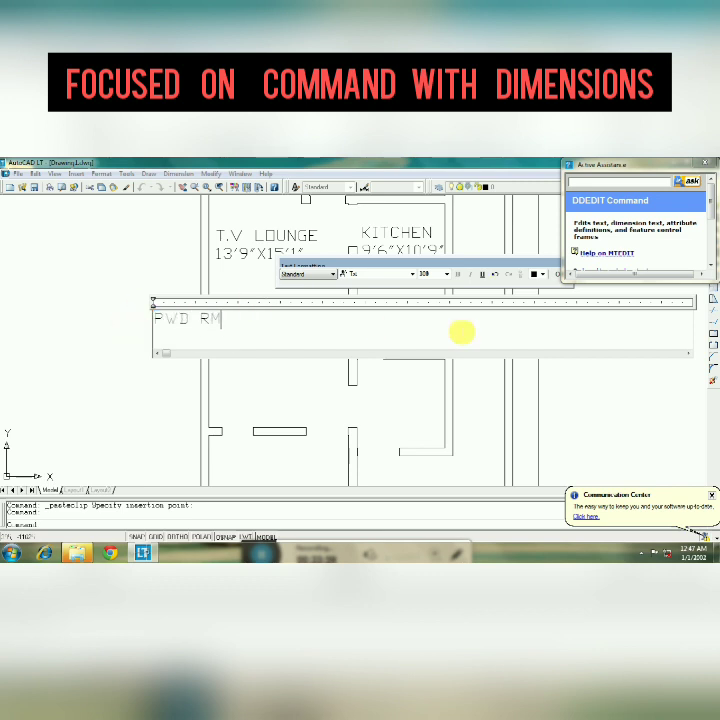
{"action": "left_click", "coordinate": [461, 332]}
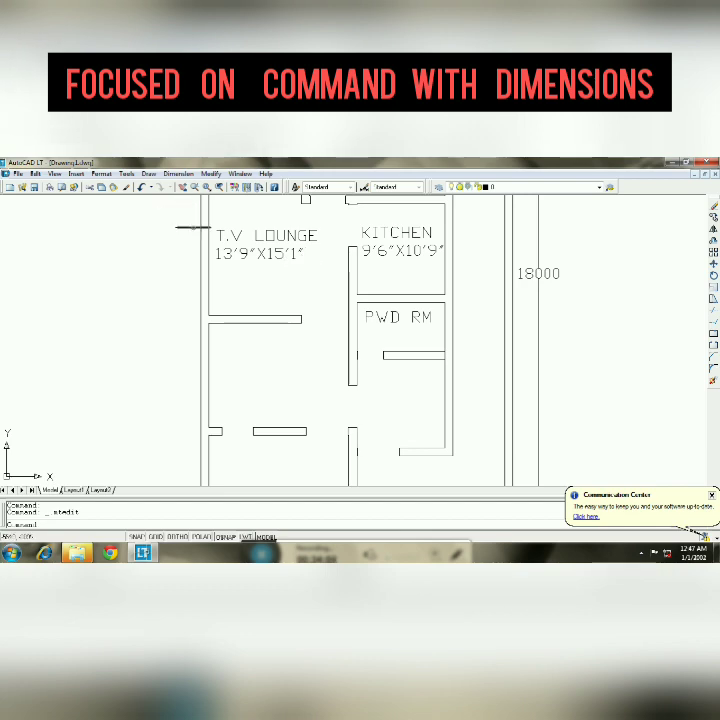
Paste another label copy into the lower-left room and rewrite it as DINNING 15'3"X7,9"
{"action": "left_click", "coordinate": [128, 189]}
{"action": "left_click_drag", "start_coordinate": [305, 286], "coordinate": [309, 265]}
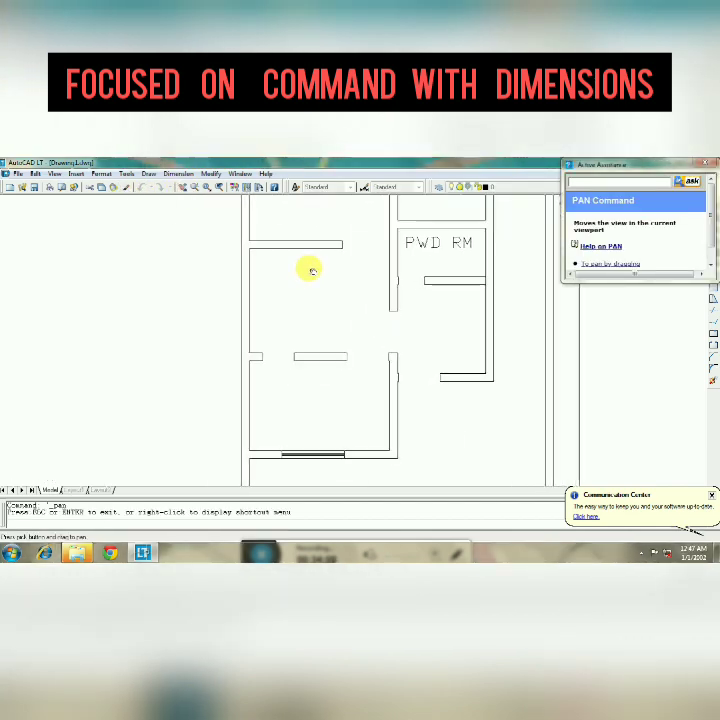
{"action": "key", "text": "Escape"}
{"action": "key", "text": "ctrl+v"}
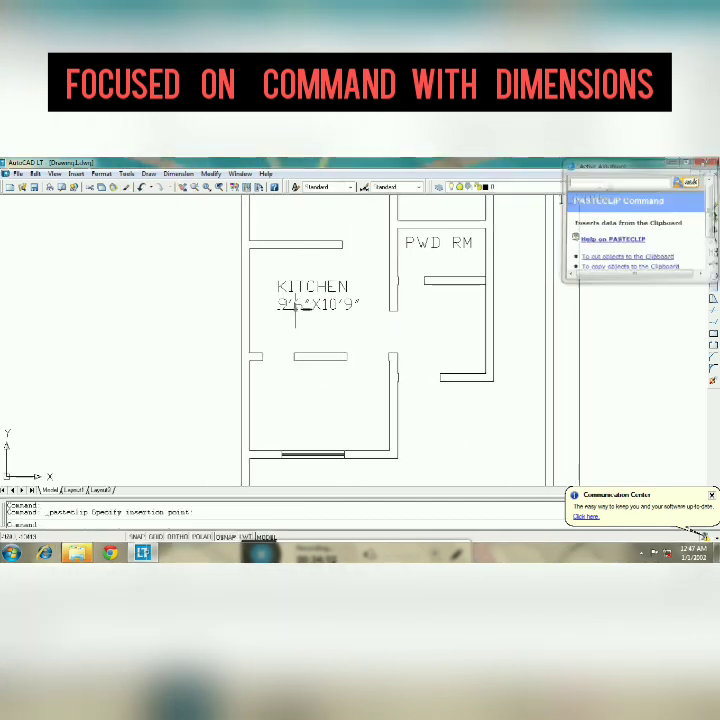
{"action": "left_click", "coordinate": [316, 304]}
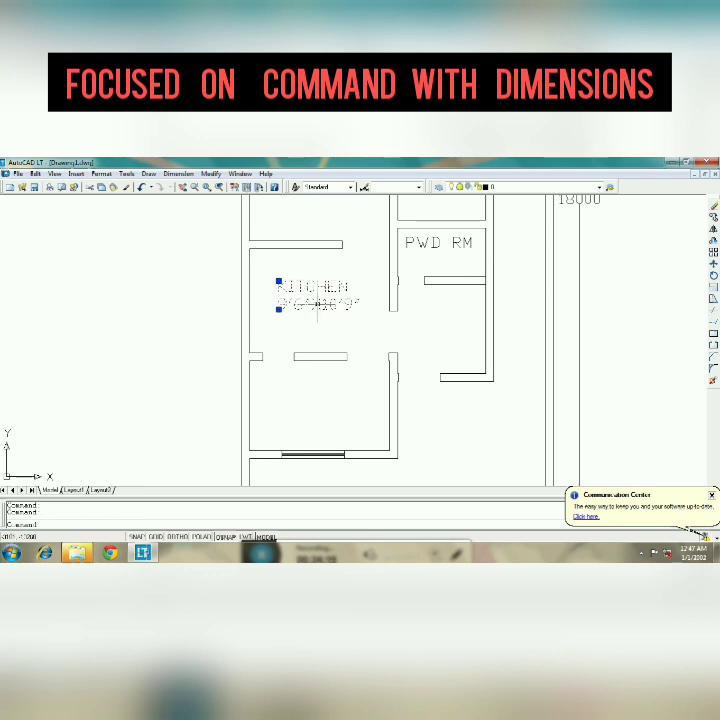
{"action": "double_click", "coordinate": [316, 298]}
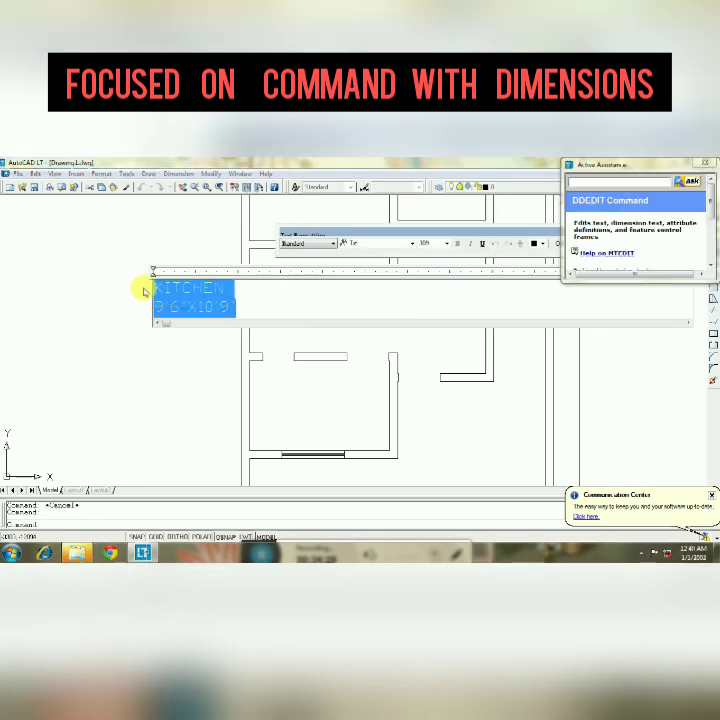
{"action": "key", "text": "Delete"}
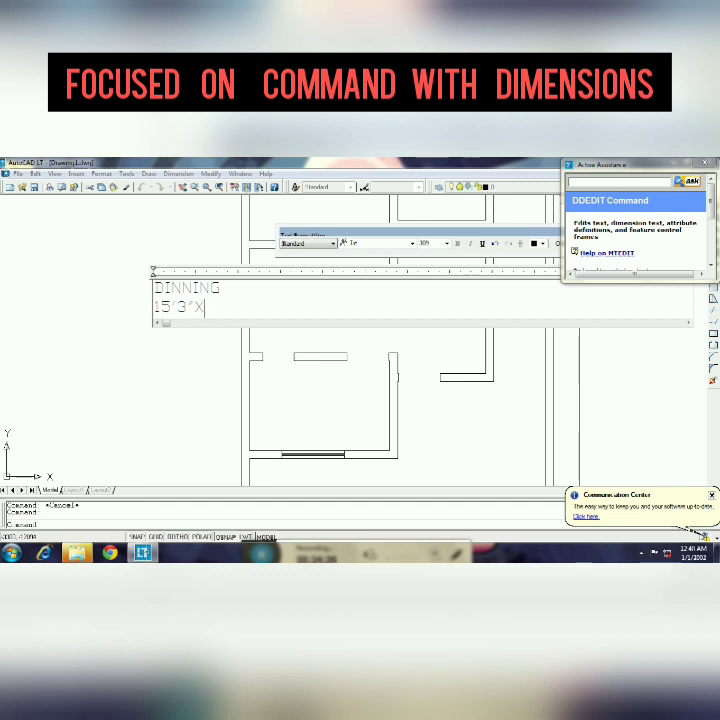
{"action": "type", "text": "7'9"}
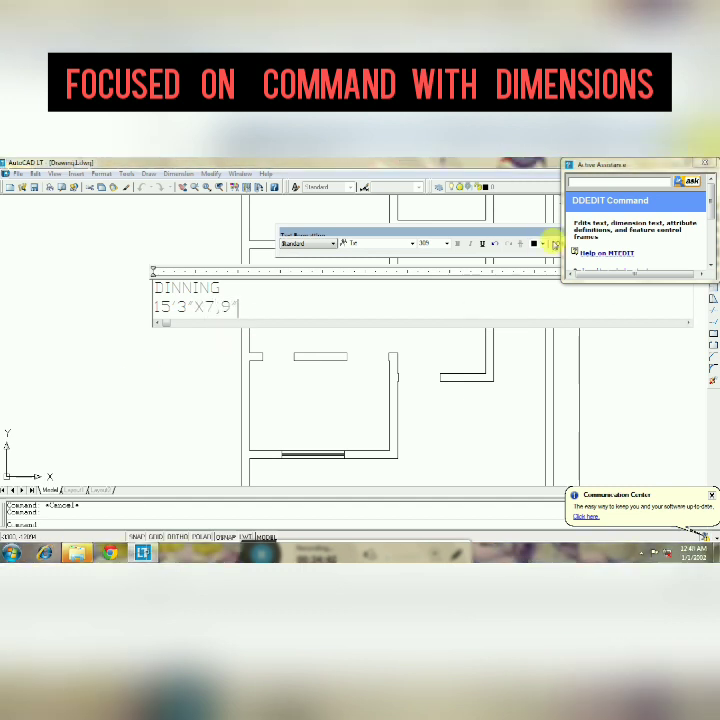
{"action": "left_click", "coordinate": [224, 338]}
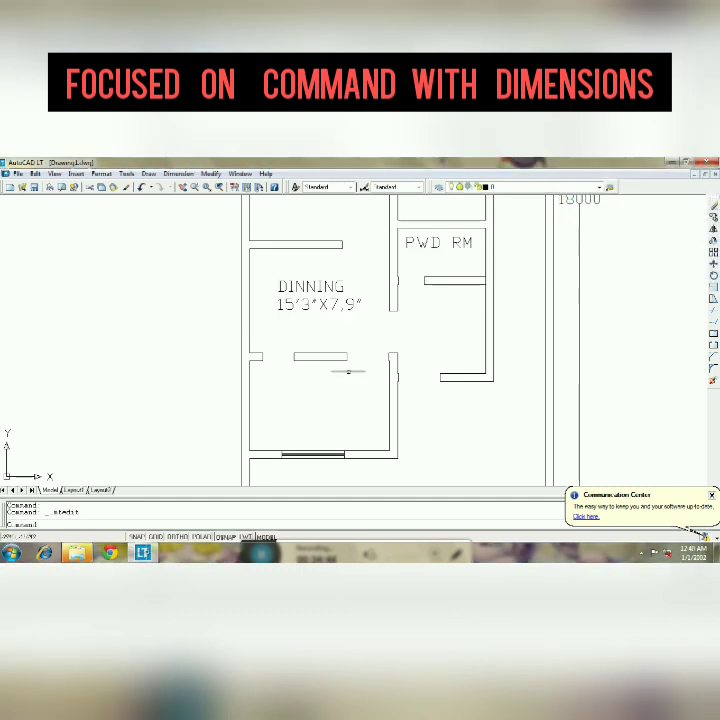
Paste a label copy into the room below dining and retype it DRAWING RM 14'10"X10'9"
{"action": "left_click", "coordinate": [182, 190]}
{"action": "left_click_drag", "start_coordinate": [297, 329], "coordinate": [297, 301]}
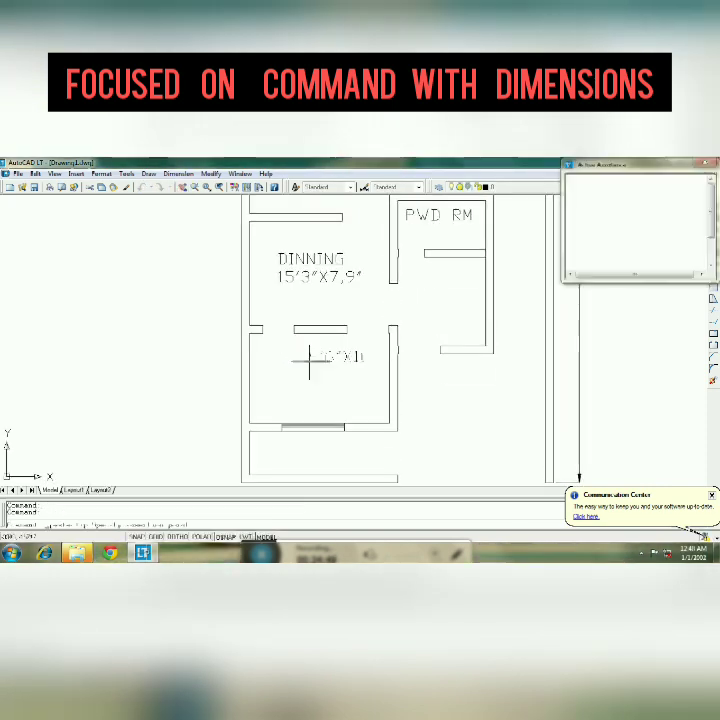
{"action": "key", "text": "ctrl+v"}
{"action": "left_click", "coordinate": [277, 383]}
{"action": "double_click", "coordinate": [290, 368]}
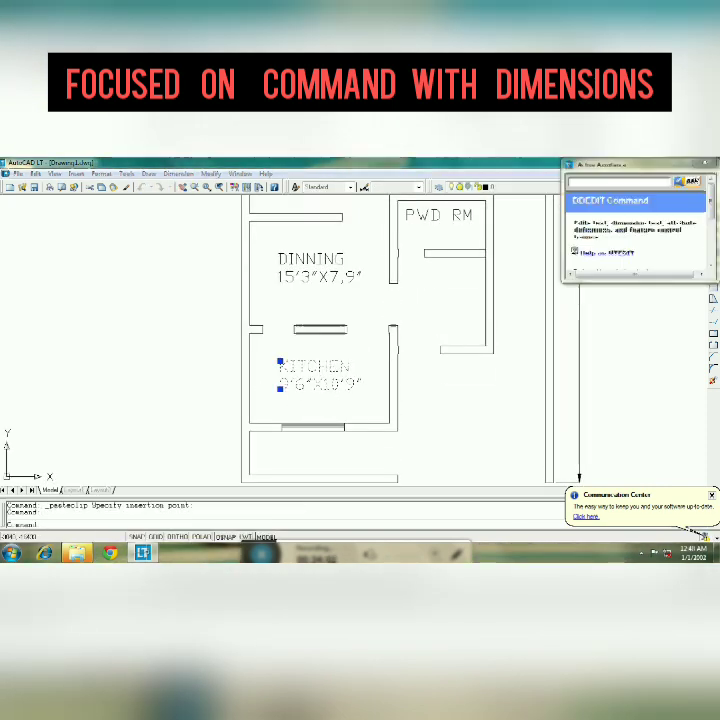
{"action": "type", "text": "DR"}
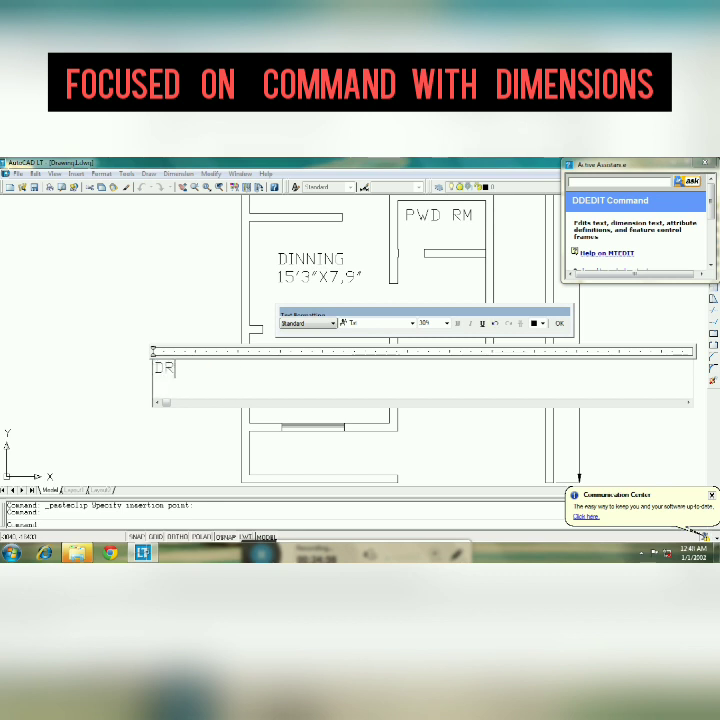
{"action": "type", "text": "AWING RM "}
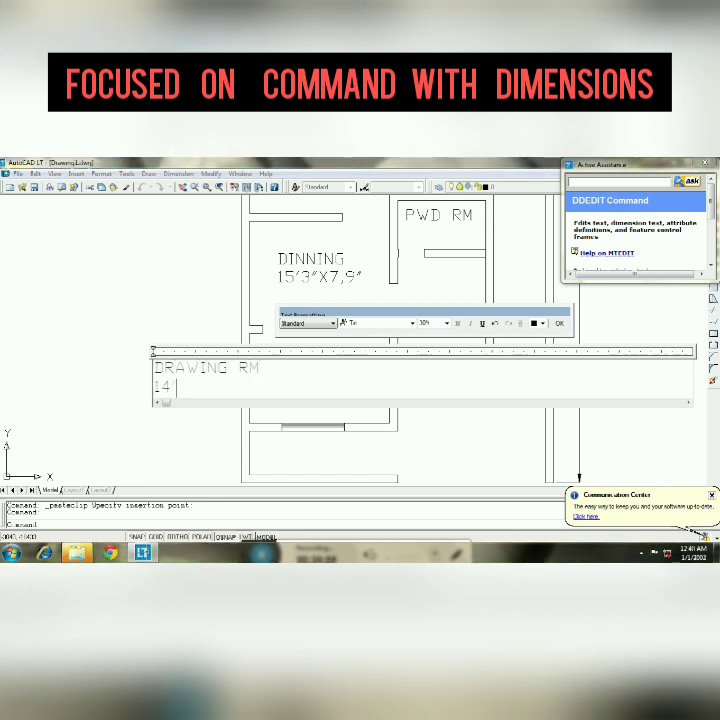
{"action": "type", "text": "14'10\""}
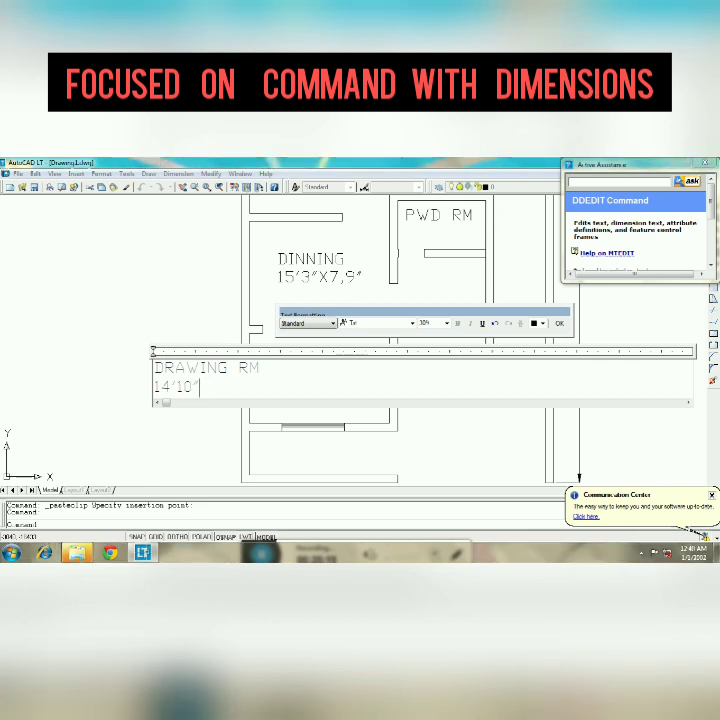
{"action": "type", "text": "X10'9\""}
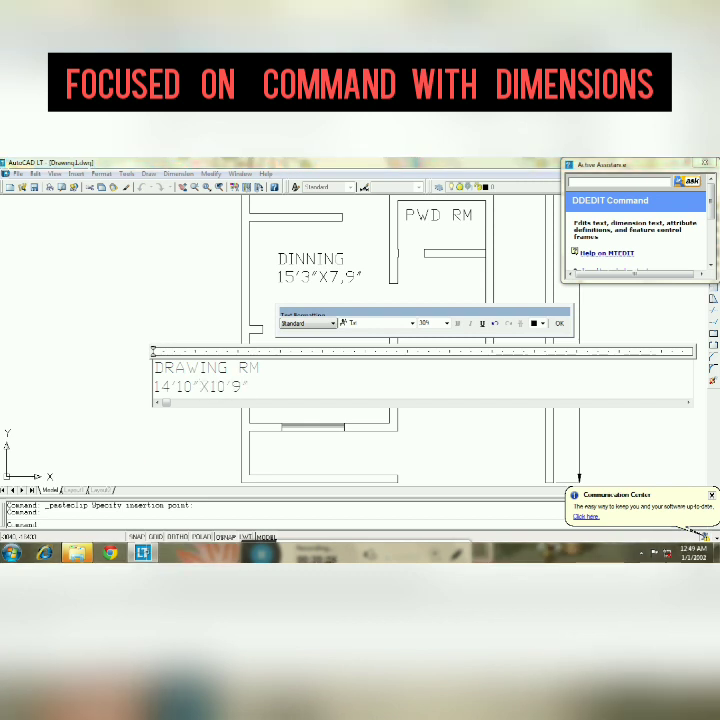
{"action": "left_click", "coordinate": [559, 323]}
Pan and zoom out until the whole labelled floor plan fits on screen
{"action": "left_click", "coordinate": [320, 375]}
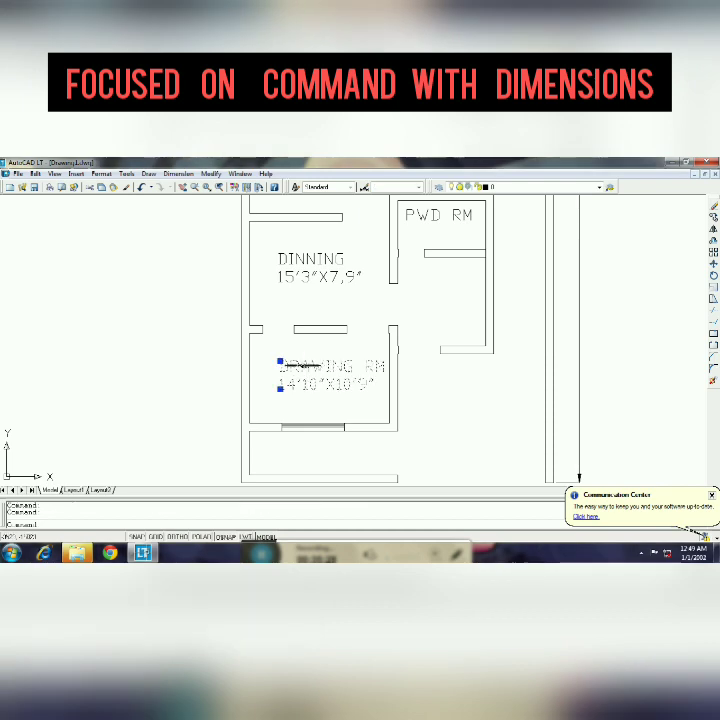
{"action": "left_click", "coordinate": [280, 361]}
{"action": "left_click", "coordinate": [183, 187]}
{"action": "left_click_drag", "start_coordinate": [341, 350], "coordinate": [318, 317]}
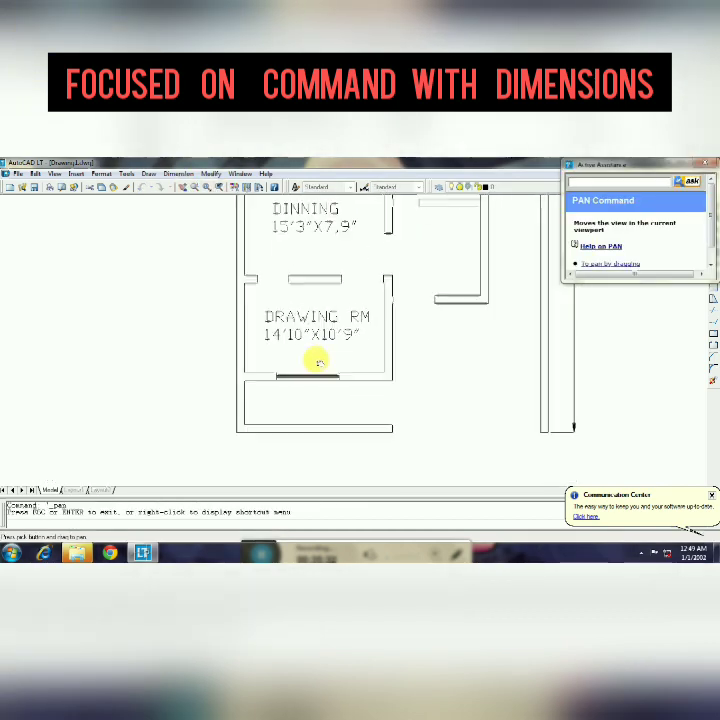
{"action": "mouse_move", "coordinate": [401, 394]}
{"action": "left_mouse_down"}
{"action": "mouse_move", "coordinate": [434, 345]}
{"action": "mouse_move", "coordinate": [416, 368]}
{"action": "left_mouse_up"}
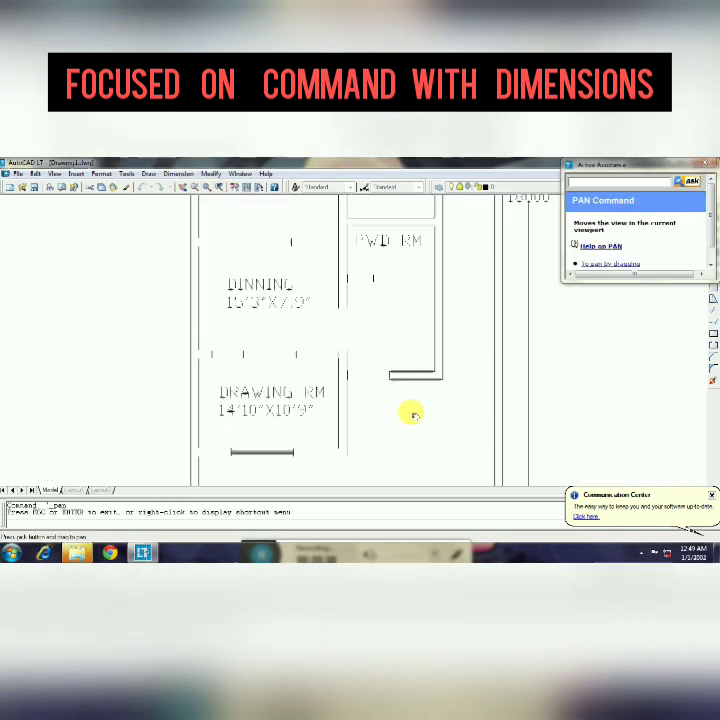
{"action": "left_click_drag", "start_coordinate": [345, 395], "coordinate": [345, 413]}
{"action": "left_click_drag", "start_coordinate": [329, 319], "coordinate": [326, 386]}
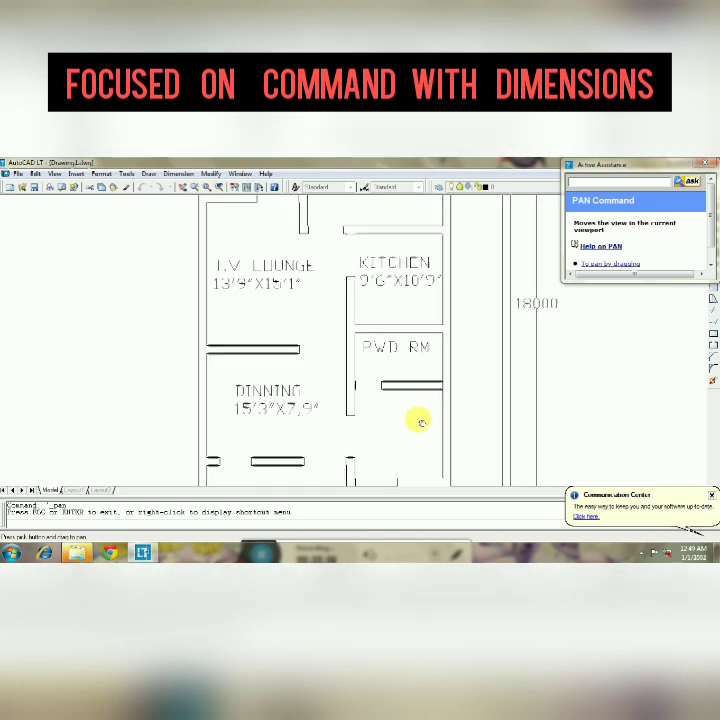
{"action": "left_click_drag", "start_coordinate": [385, 346], "coordinate": [406, 436]}
{"action": "left_click", "coordinate": [201, 189]}
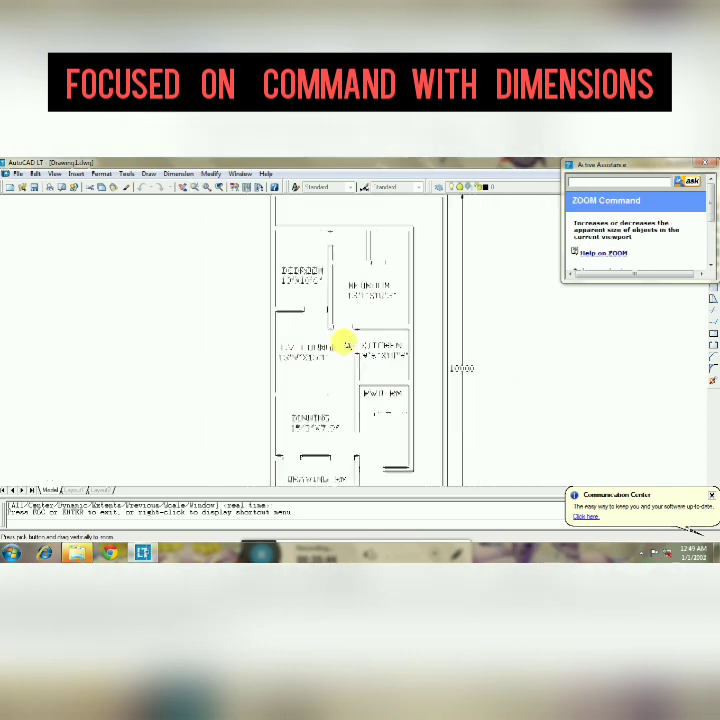
{"action": "left_click_drag", "start_coordinate": [343, 343], "coordinate": [373, 374]}
Start rotating the whole plan about its top-left corner, then cancel the rotation
{"action": "key", "text": "Escape"}
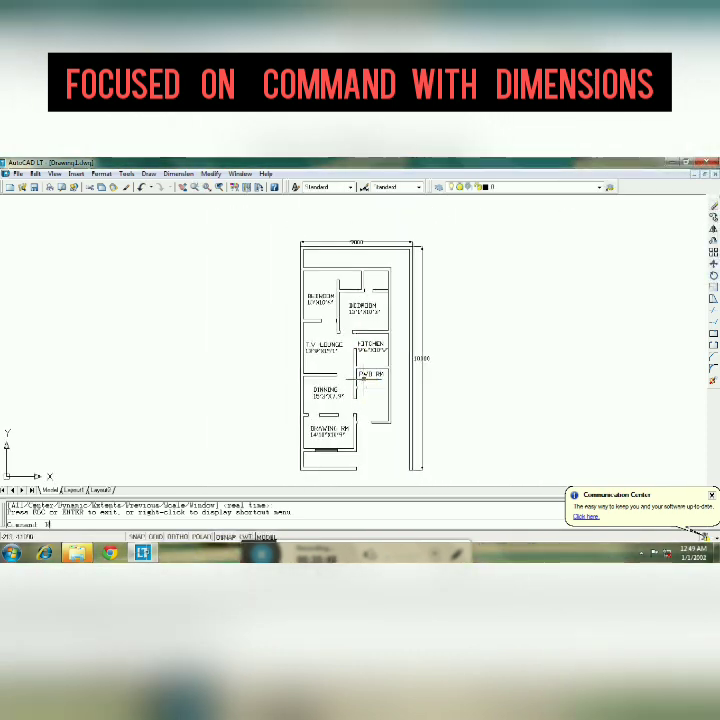
{"action": "type", "text": "ro"}
{"action": "key", "text": "Return"}
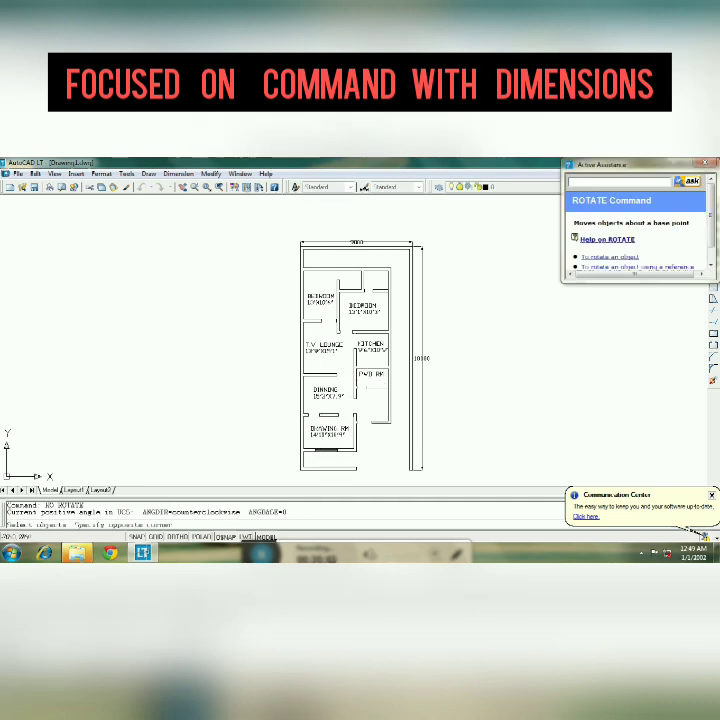
{"action": "left_click", "coordinate": [455, 480]}
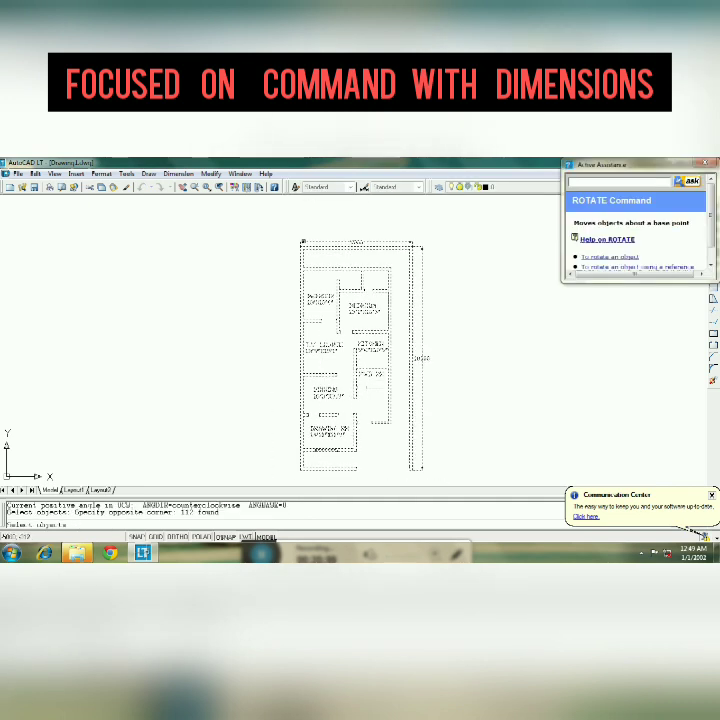
{"action": "key", "text": "Return"}
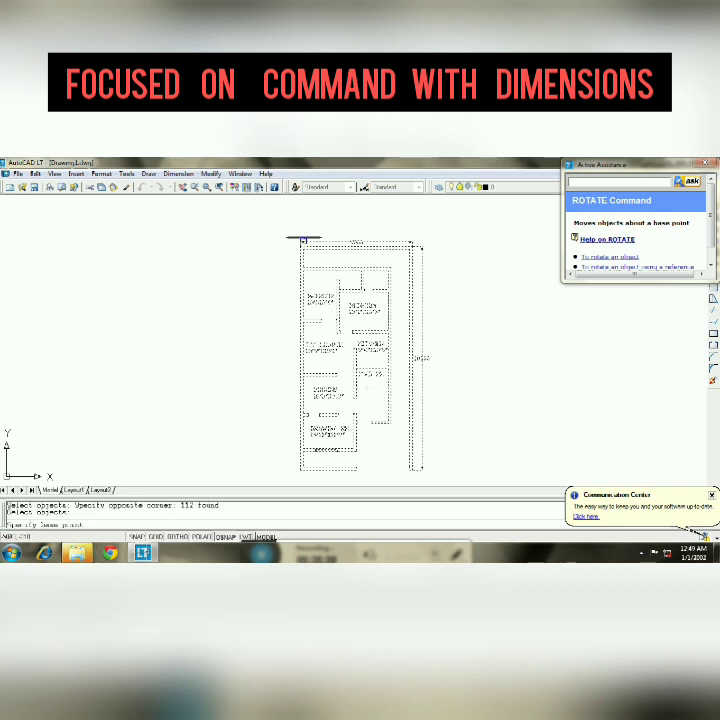
{"action": "left_click", "coordinate": [301, 242]}
{"action": "key", "text": "Escape"}
Zoom in slightly and shift the plan upward to frame it
{"action": "left_click", "coordinate": [193, 187]}
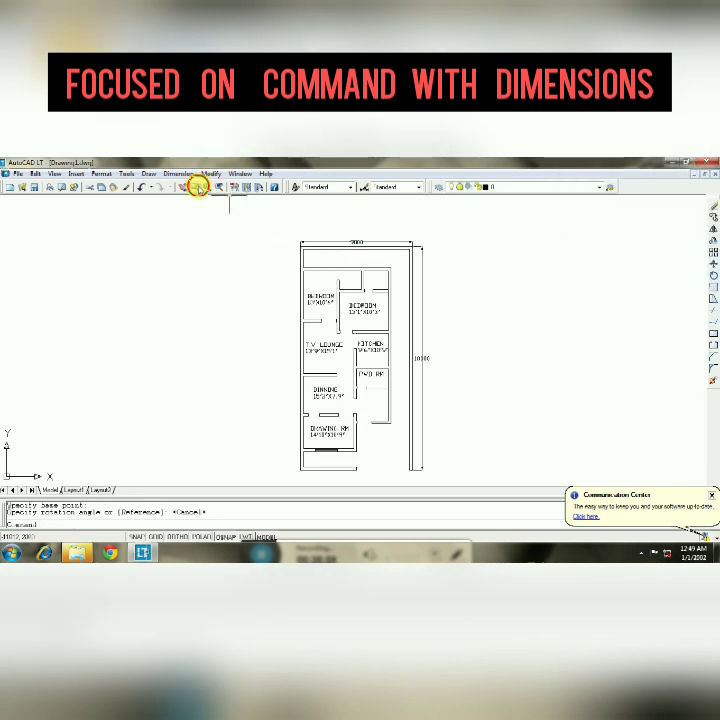
{"action": "left_click_drag", "start_coordinate": [270, 260], "coordinate": [270, 241]}
{"action": "left_click_drag", "start_coordinate": [205, 262], "coordinate": [209, 246]}
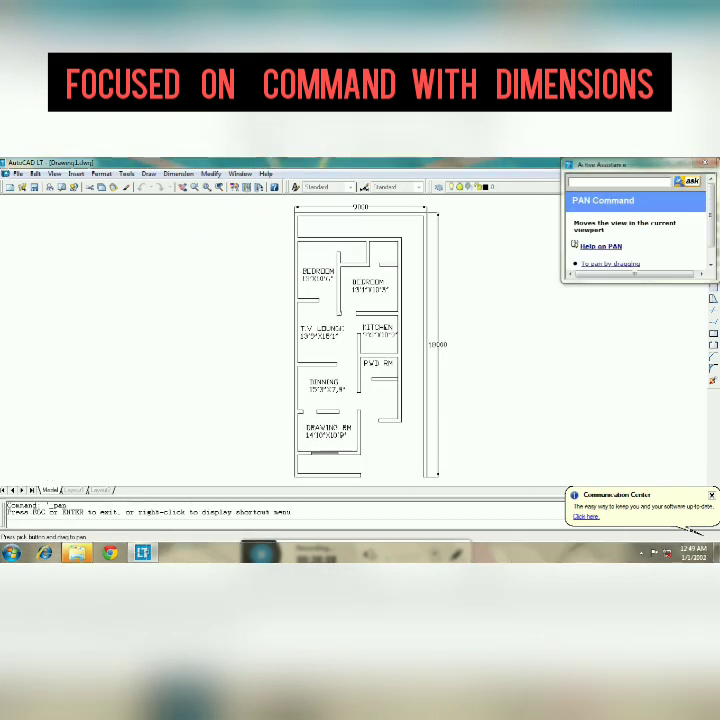
{"action": "key", "text": "Escape"}
Launch Snipping Tool and snip the whole floor plan including its dimensions
{"action": "left_click", "coordinate": [10, 552]}
{"action": "left_click", "coordinate": [73, 289]}
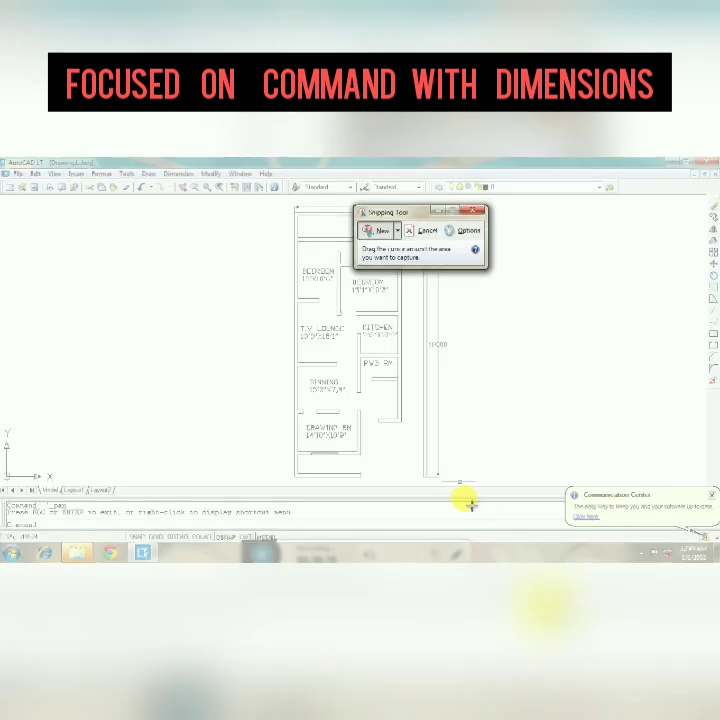
{"action": "left_click_drag", "start_coordinate": [468, 490], "coordinate": [276, 199]}
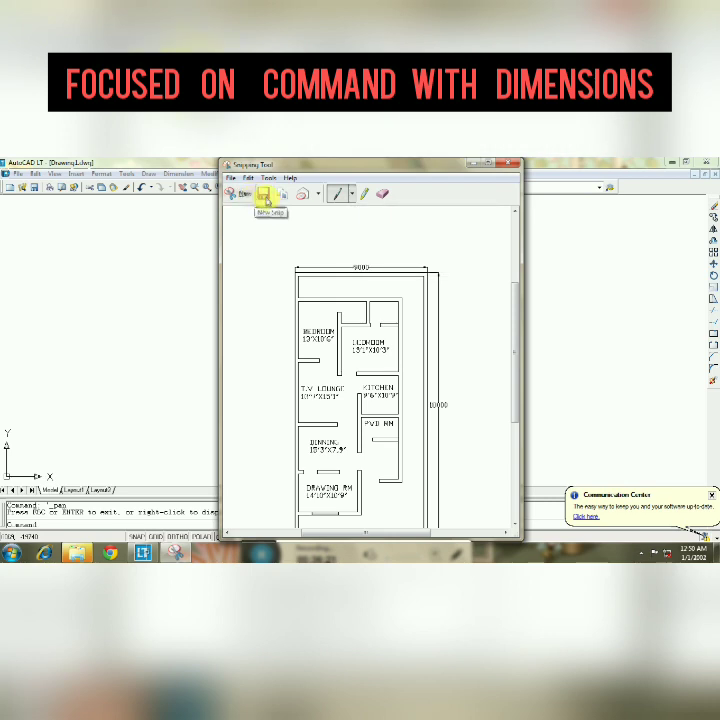
{"action": "left_click", "coordinate": [266, 200]}
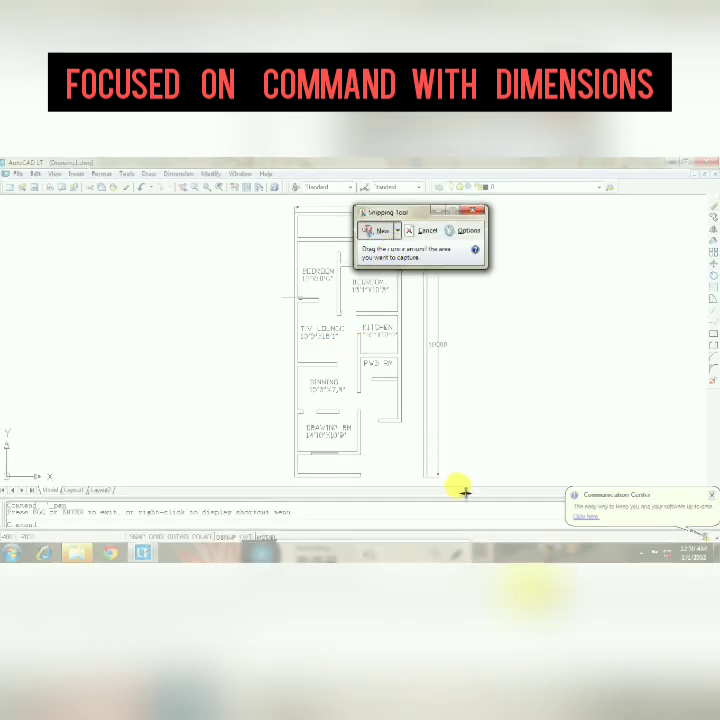
{"action": "mouse_move", "coordinate": [459, 486]}
{"action": "left_mouse_down"}
{"action": "mouse_move", "coordinate": [266, 271]}
{"action": "mouse_move", "coordinate": [268, 198]}
{"action": "left_mouse_up"}
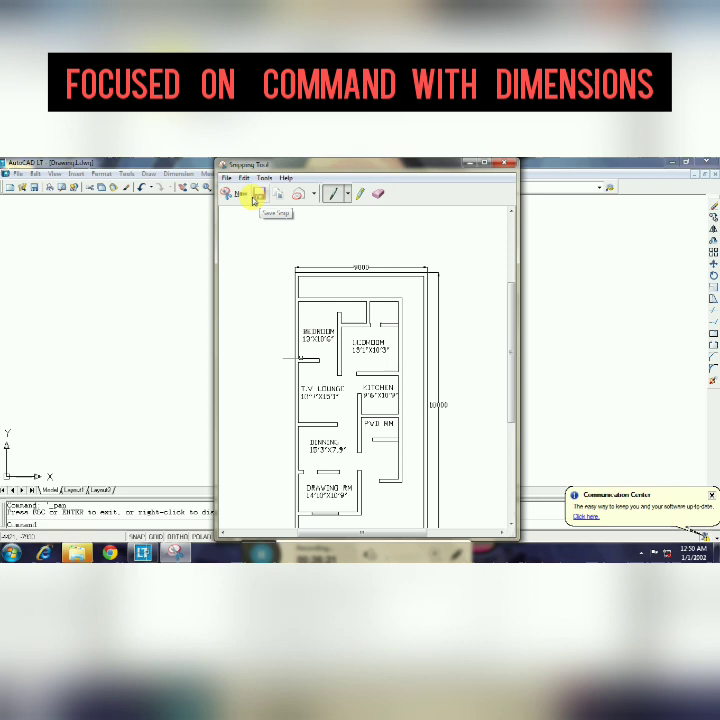
Save the snip as a PNG image and close Snipping Tool
{"action": "left_click", "coordinate": [259, 196]}
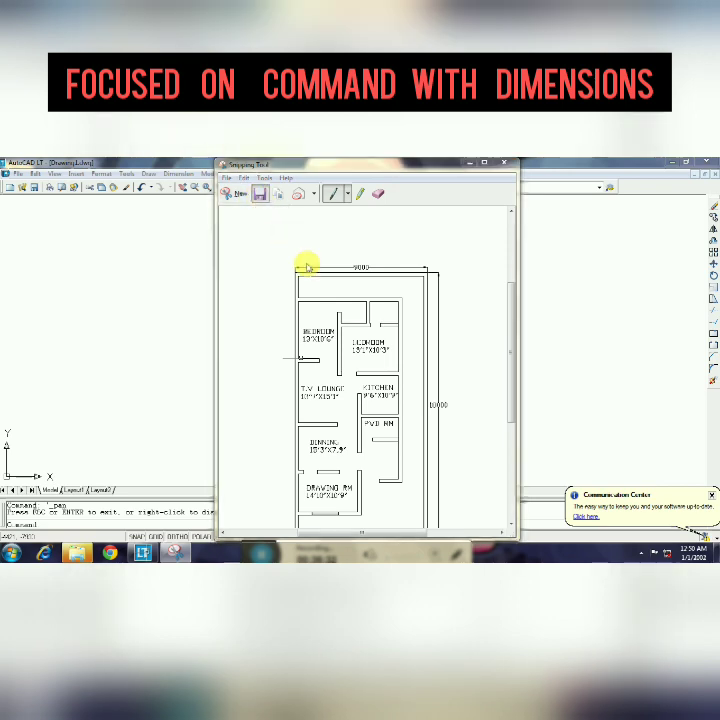
{"action": "left_click", "coordinate": [489, 419]}
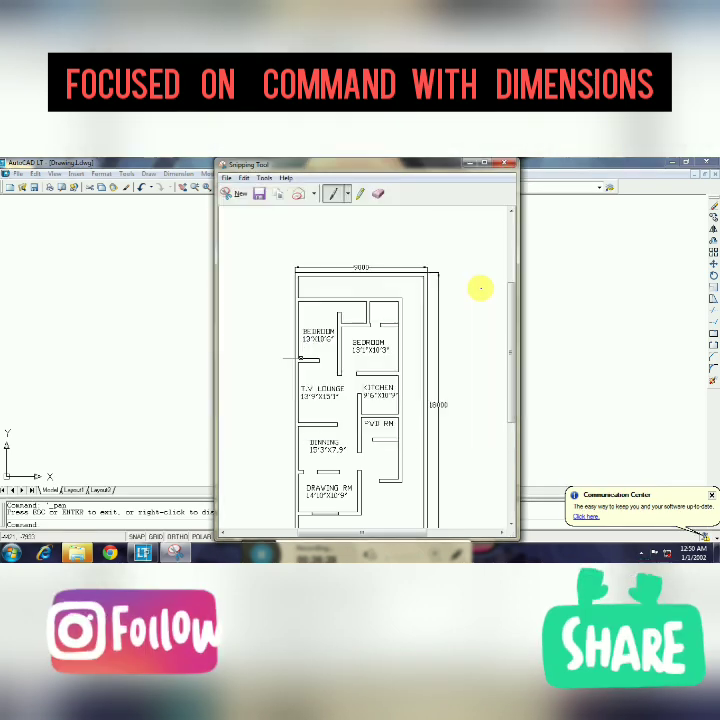
{"action": "left_click", "coordinate": [507, 166]}
{"action": "mouse_move", "coordinate": [76, 552]}
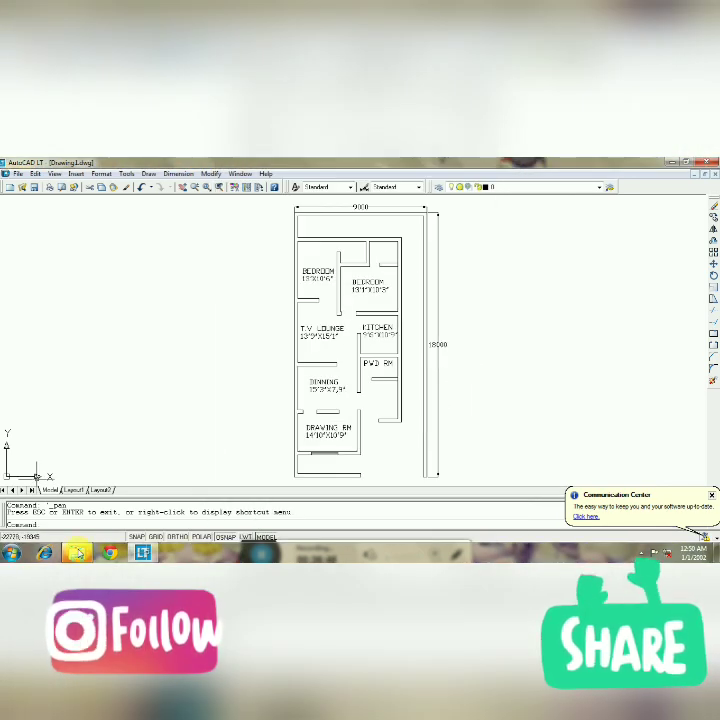
Open and dismiss the Start menu, then minimize AutoCAD LT to reveal the desktop
{"action": "left_click", "coordinate": [11, 552]}
{"action": "left_click", "coordinate": [182, 187]}
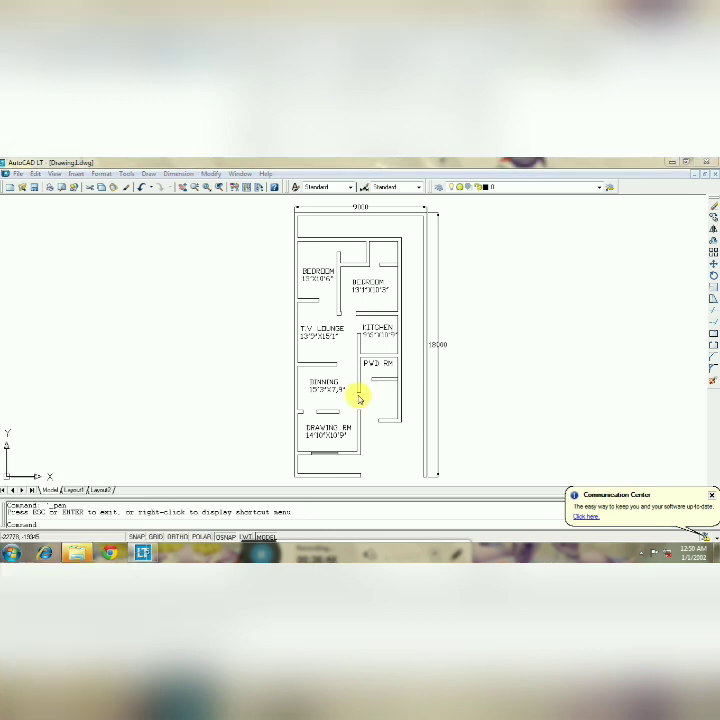
{"action": "left_click", "coordinate": [11, 552]}
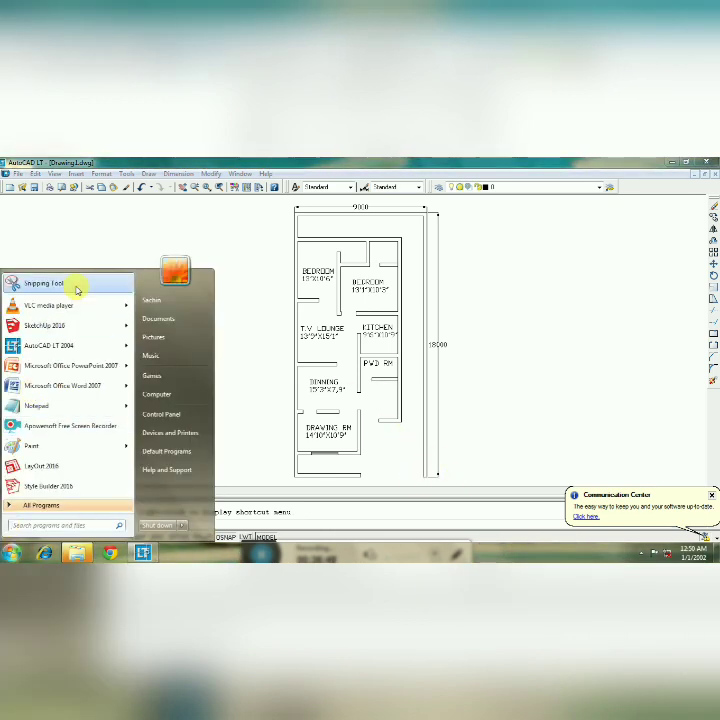
{"action": "left_click", "coordinate": [116, 508]}
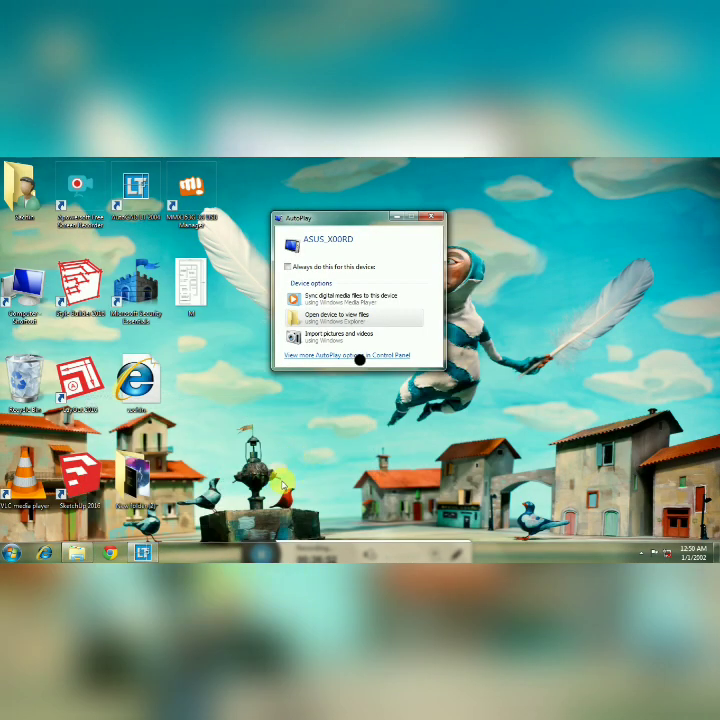